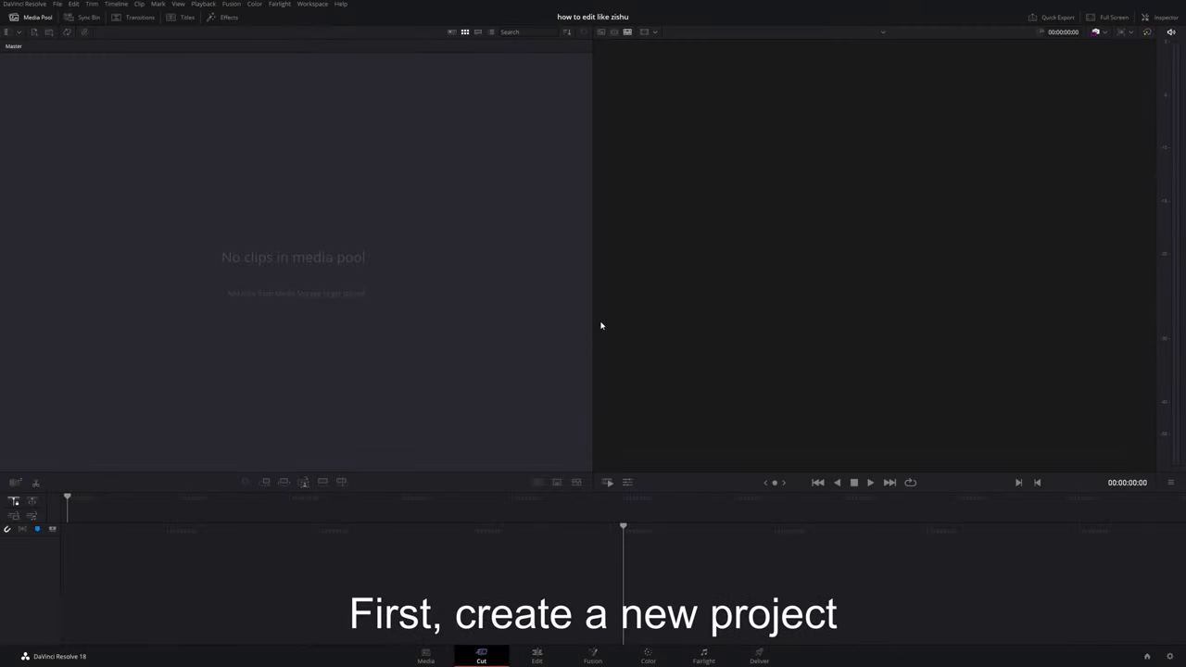
Go to the Edit page of the 'how to edit like zishu' project and show the Effects library panel.
left_click(551, 656)
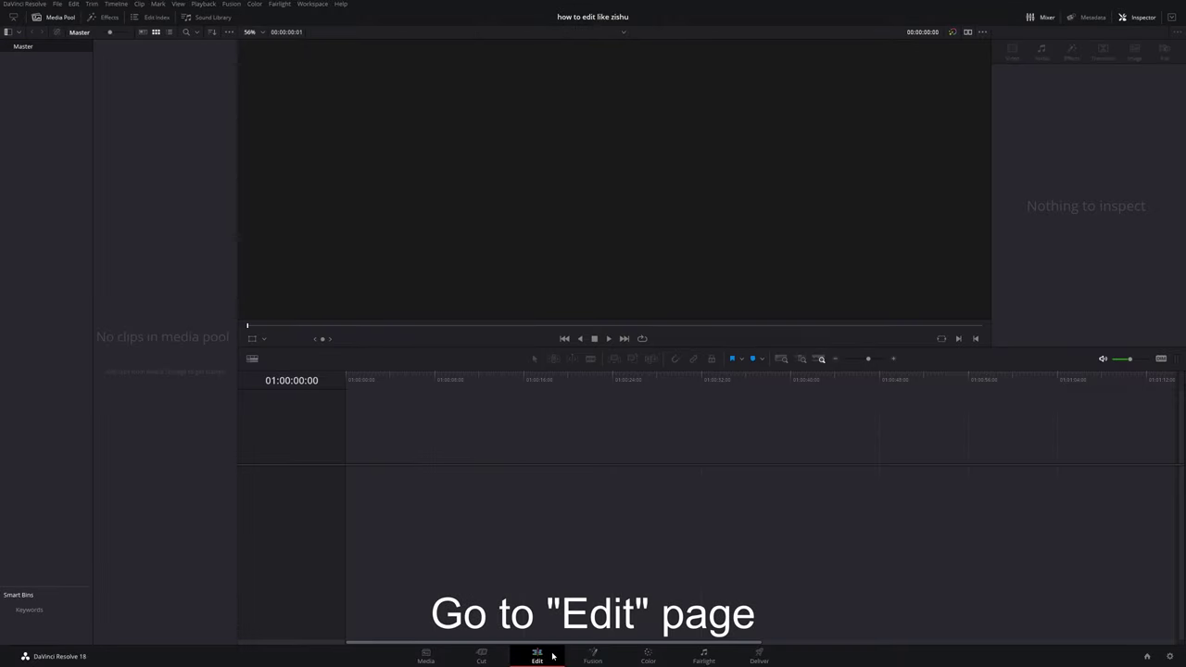
left_click(109, 18)
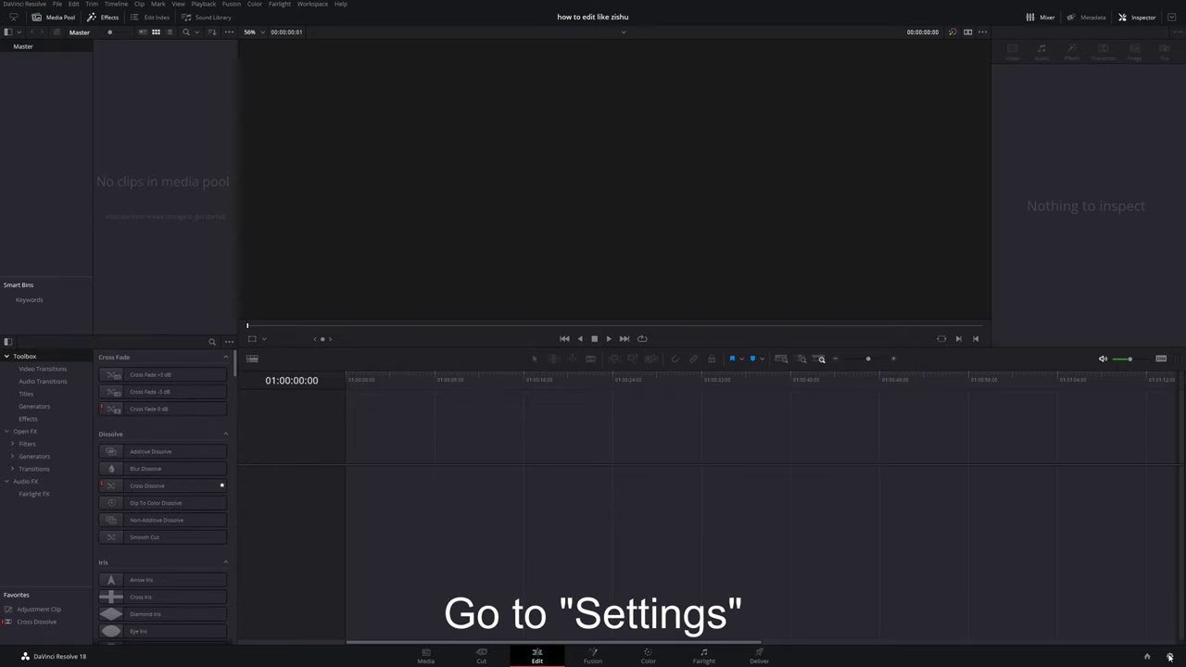
Set the project's timeline frame rate to 60 fps in Project Settings and confirm the change.
left_click(1169, 656)
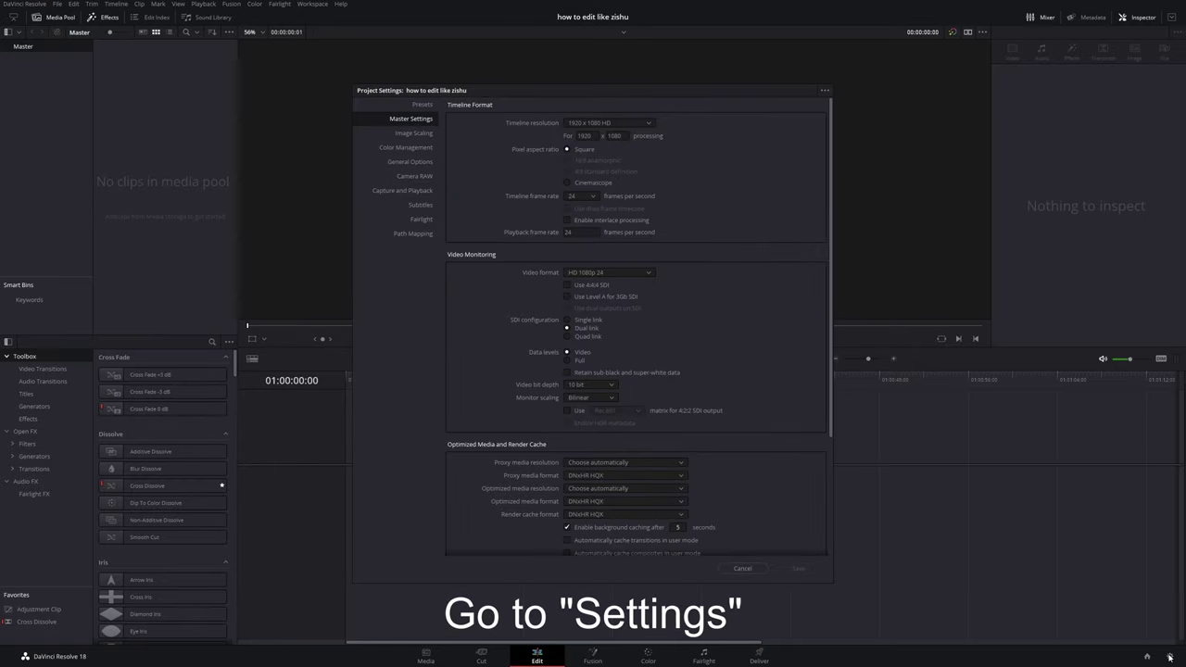
left_click(584, 198)
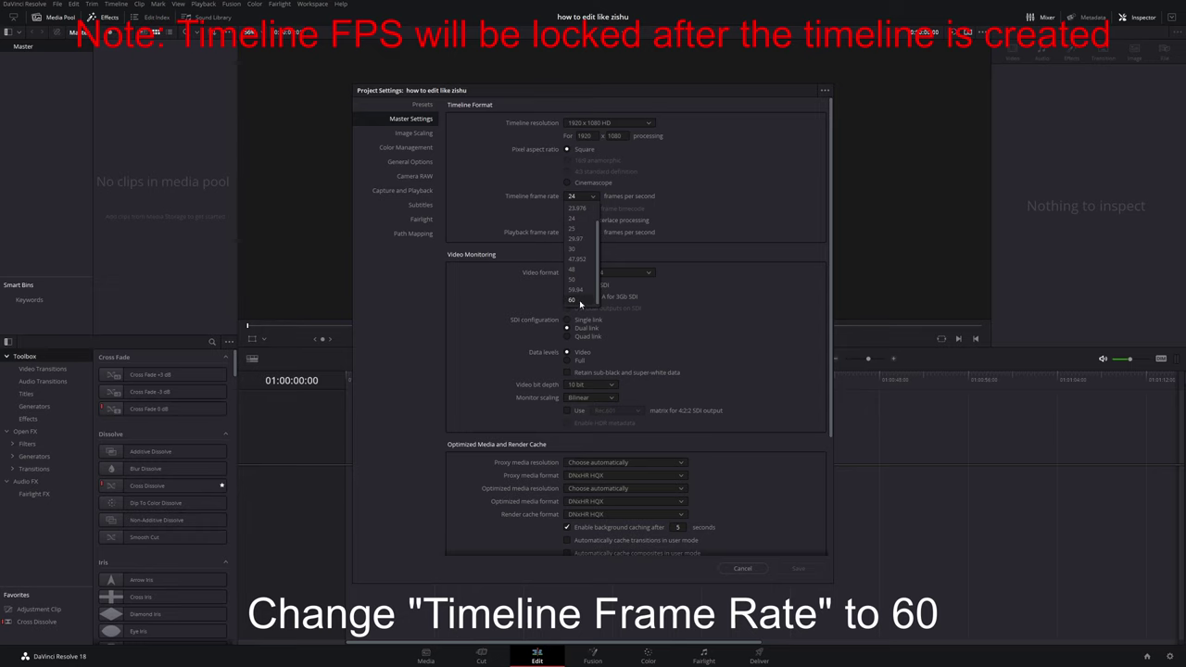
left_click(572, 300)
left_click(797, 569)
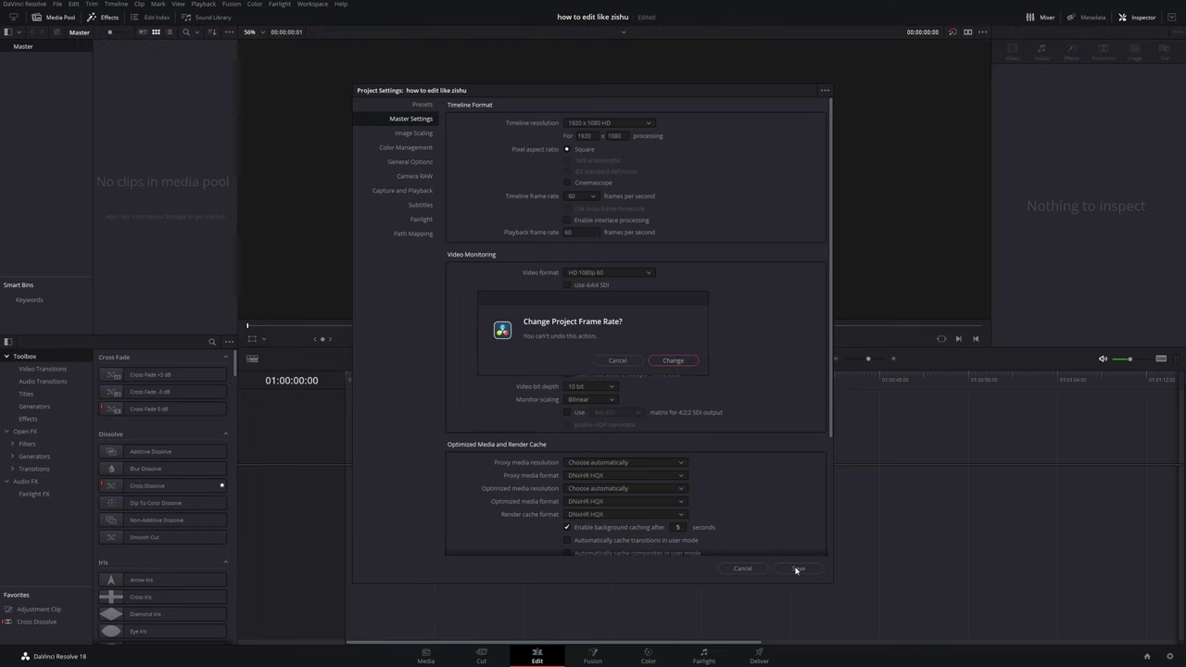
left_click(674, 361)
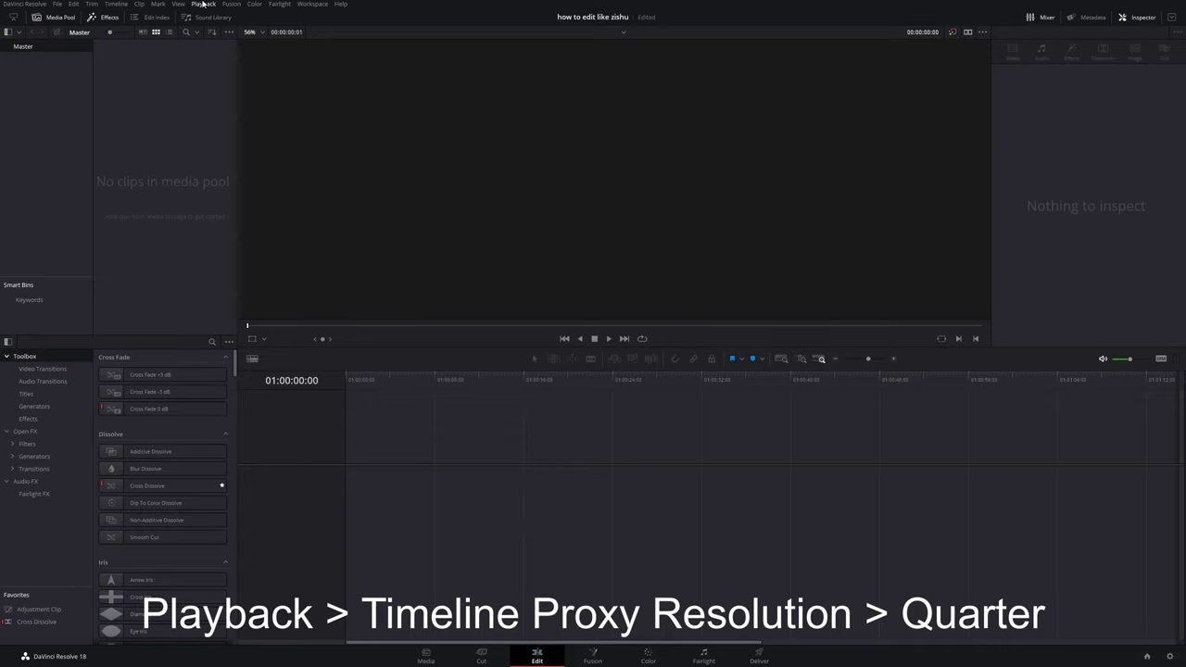
Set the timeline proxy resolution to Quarter from the Playback menu.
left_click(202, 3)
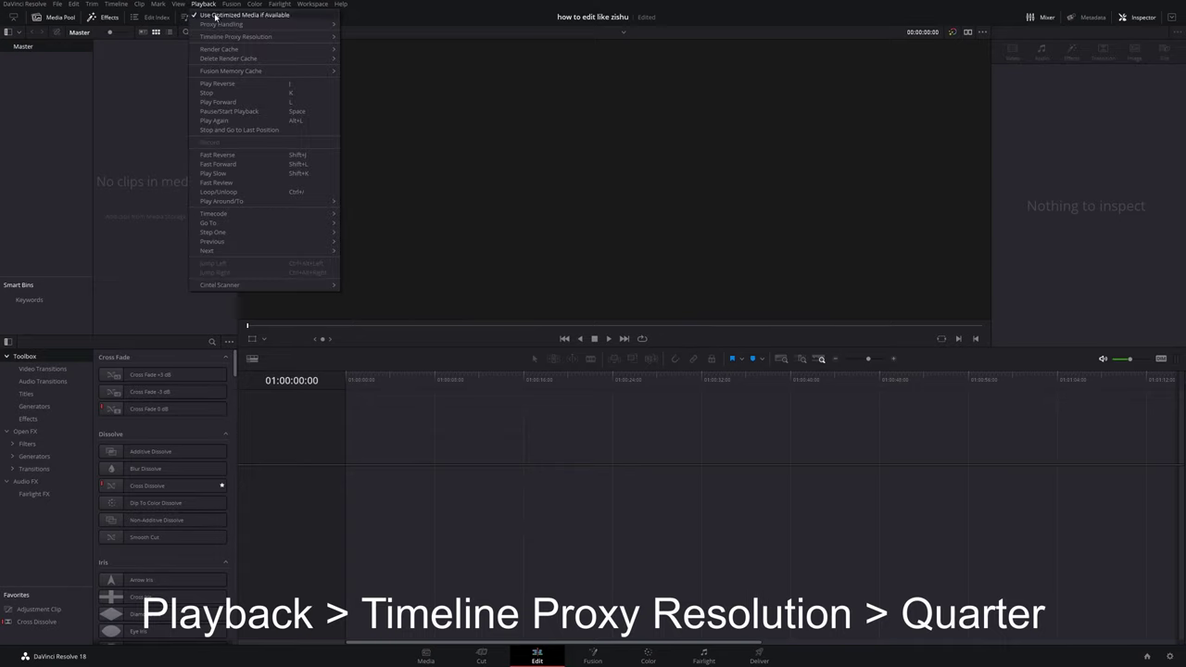
mouse_move(278, 37)
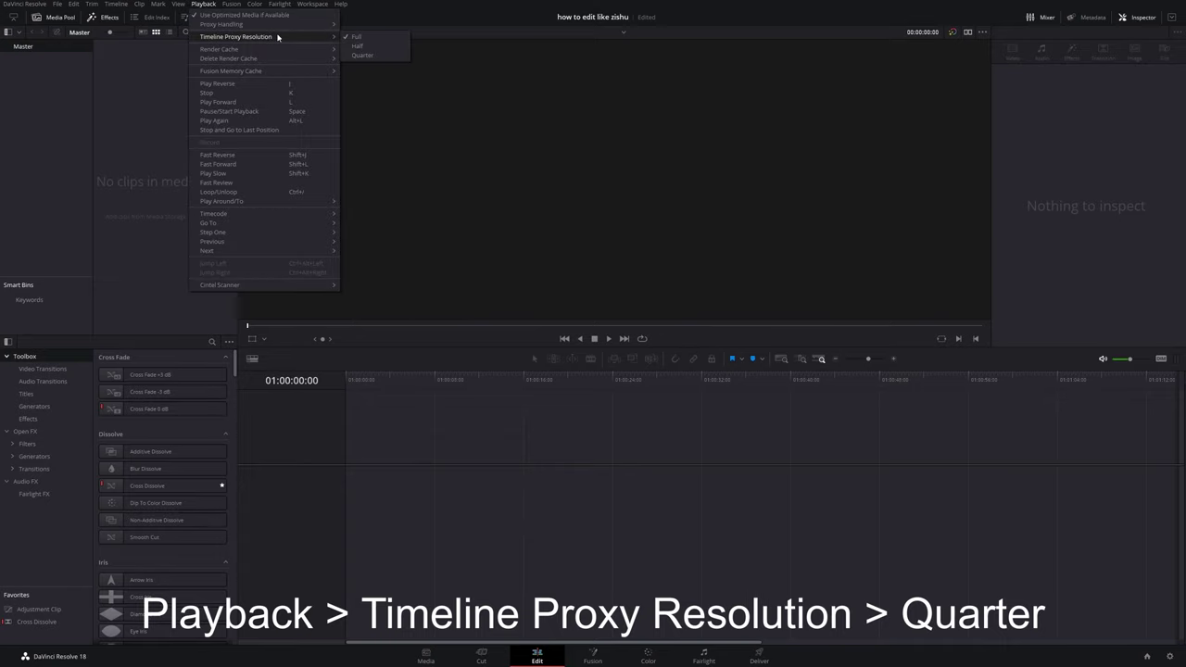
left_click(381, 56)
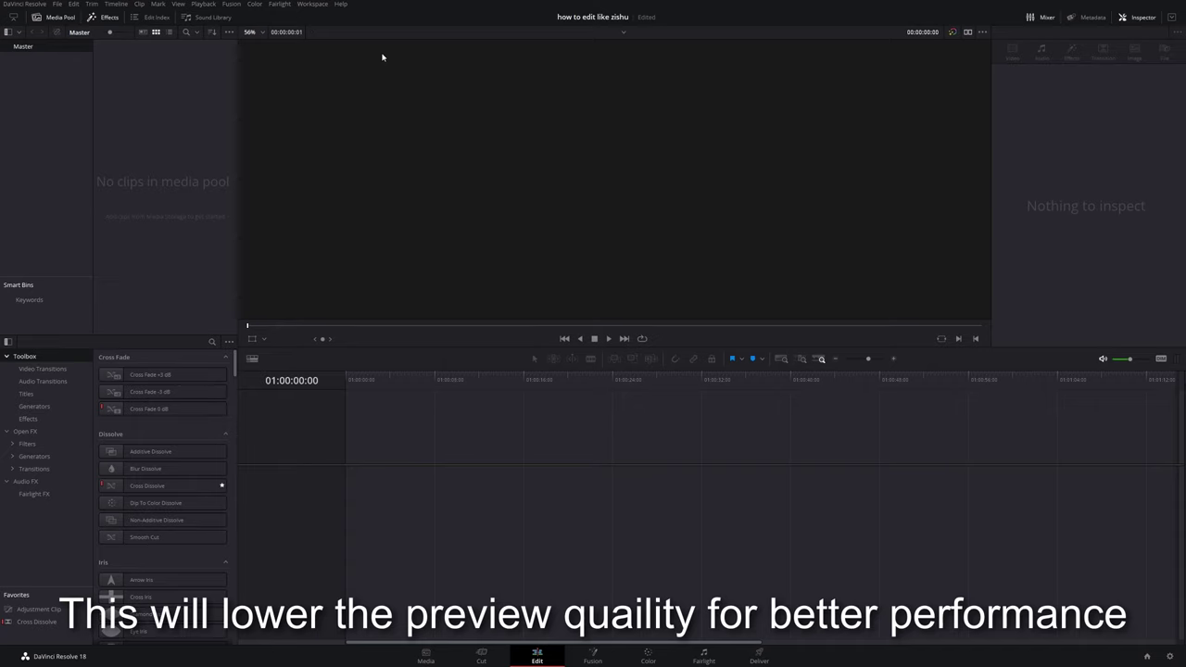
Keep the NVIDIA GeForce RTX 3080 Laptop GPU selected under Memory and GPU preferences and save.
left_click(28, 4)
left_click(57, 52)
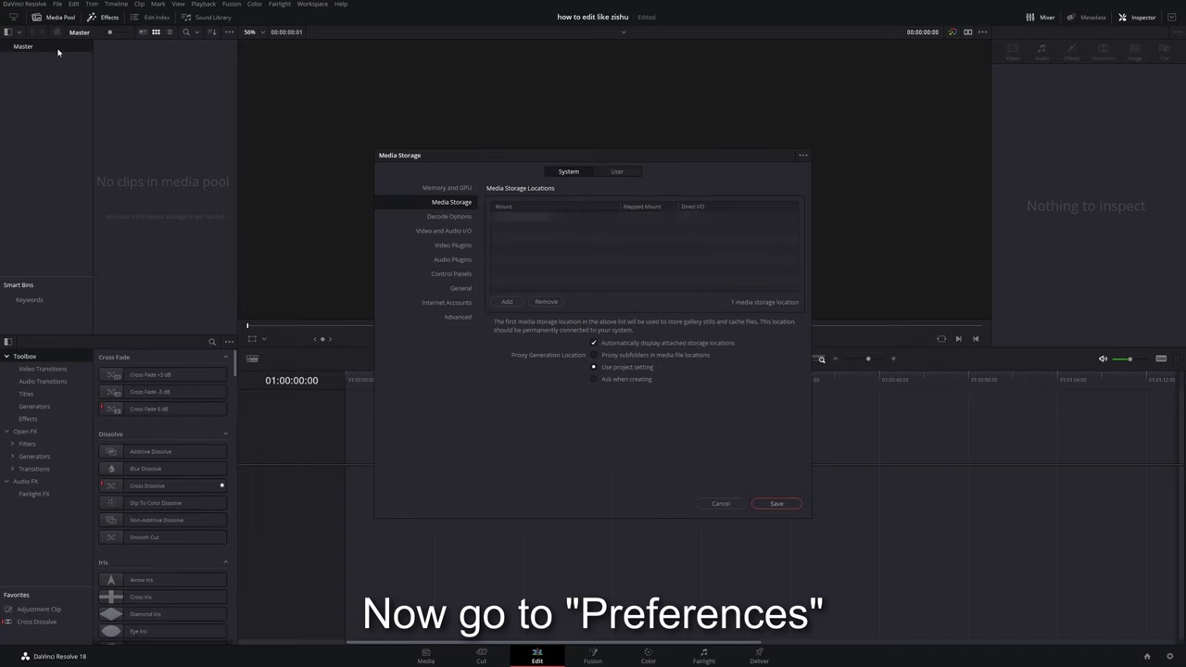
left_click(462, 190)
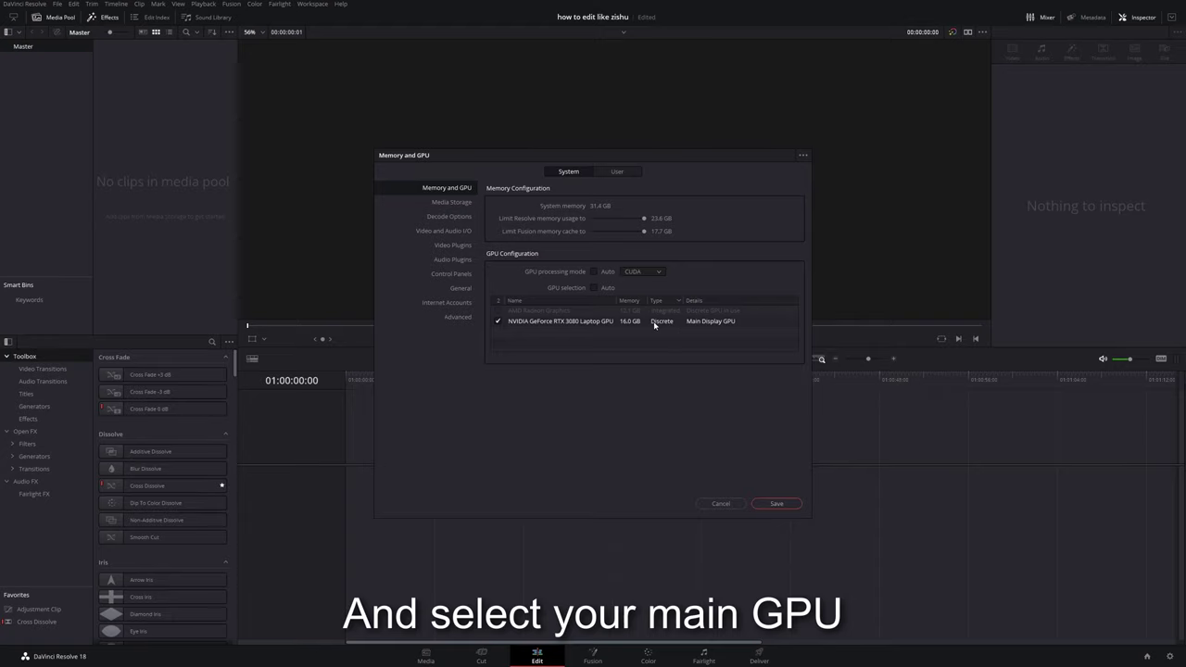
left_click(774, 503)
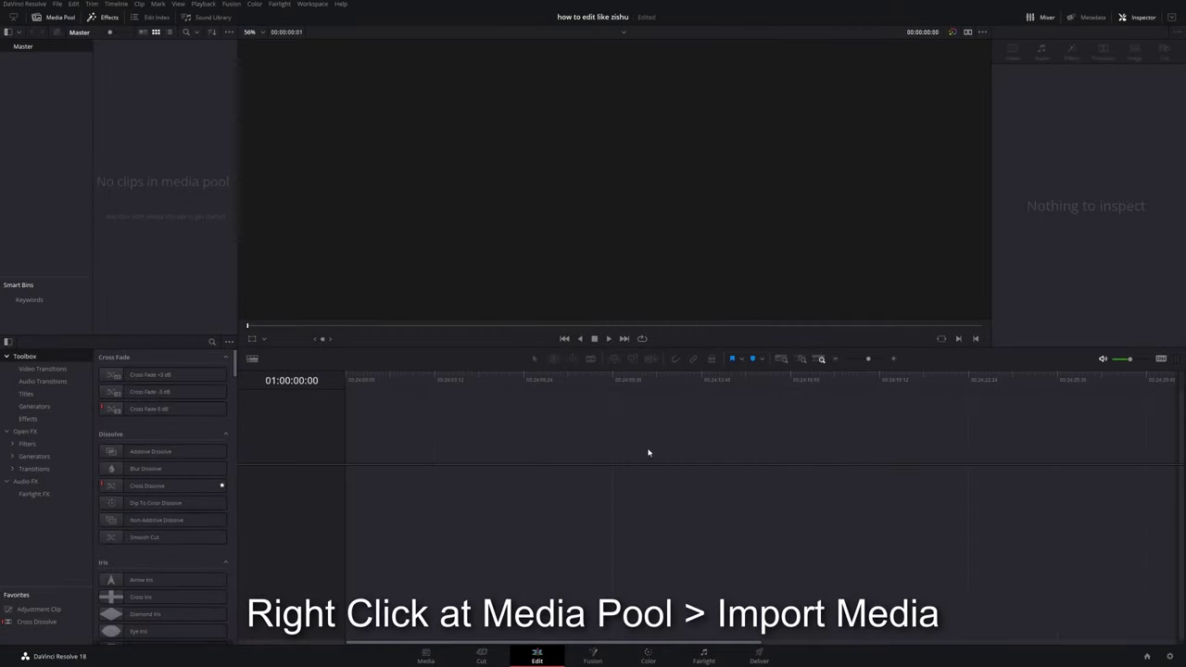
Import Clip 1, Clip 2, Clip 3 and the Lil Story x Rarin 2 Dangerous song into the Media Pool.
right_click(161, 180)
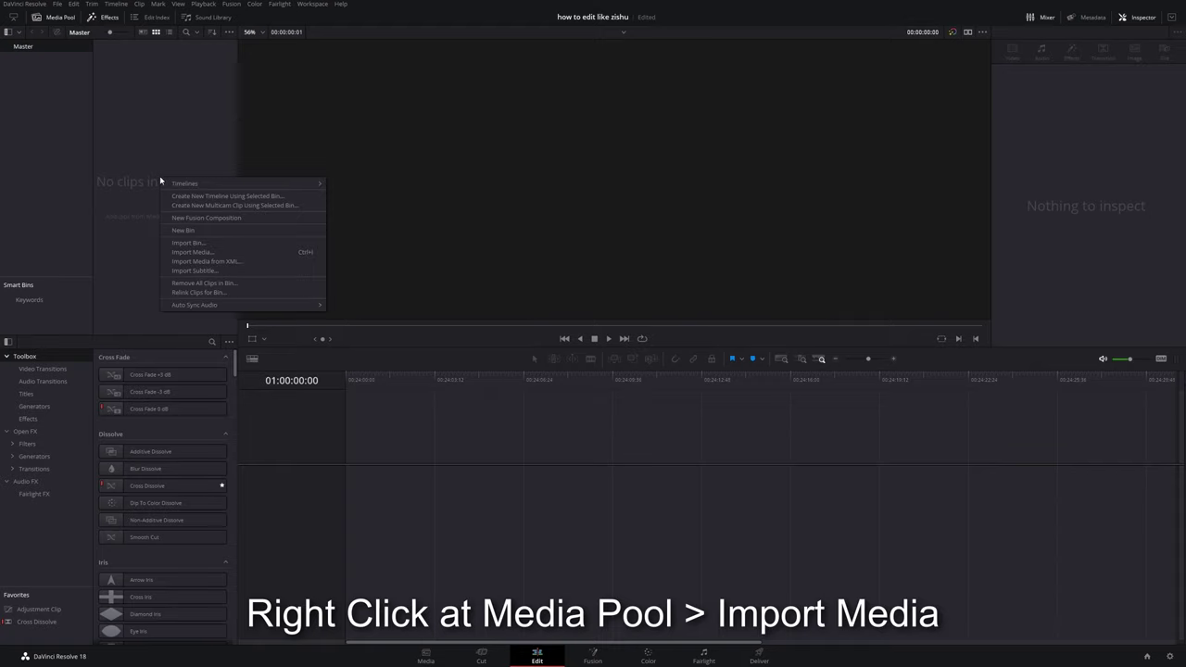
left_click(234, 259)
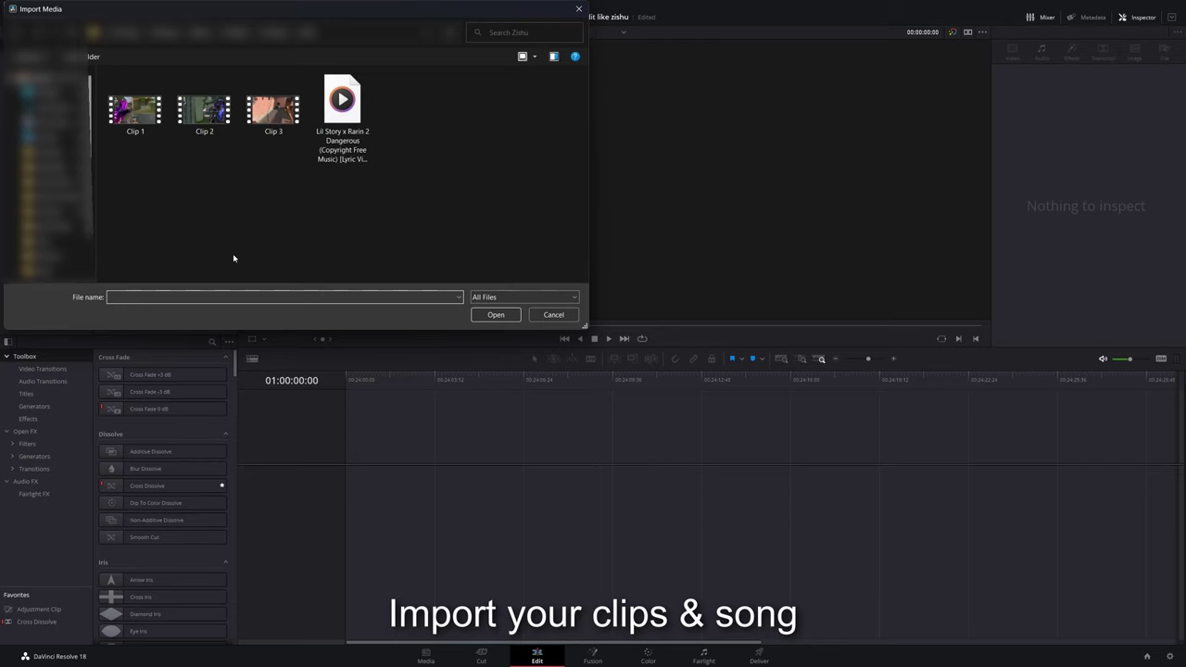
left_click_drag(451, 196, 100, 72)
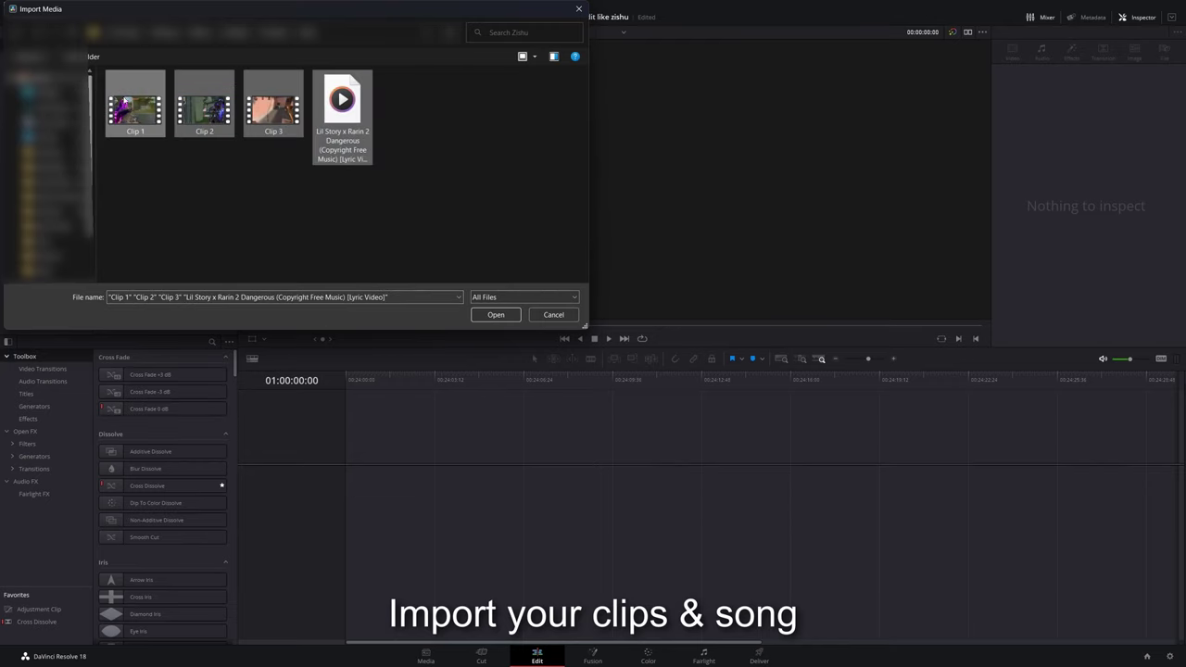
left_click(496, 315)
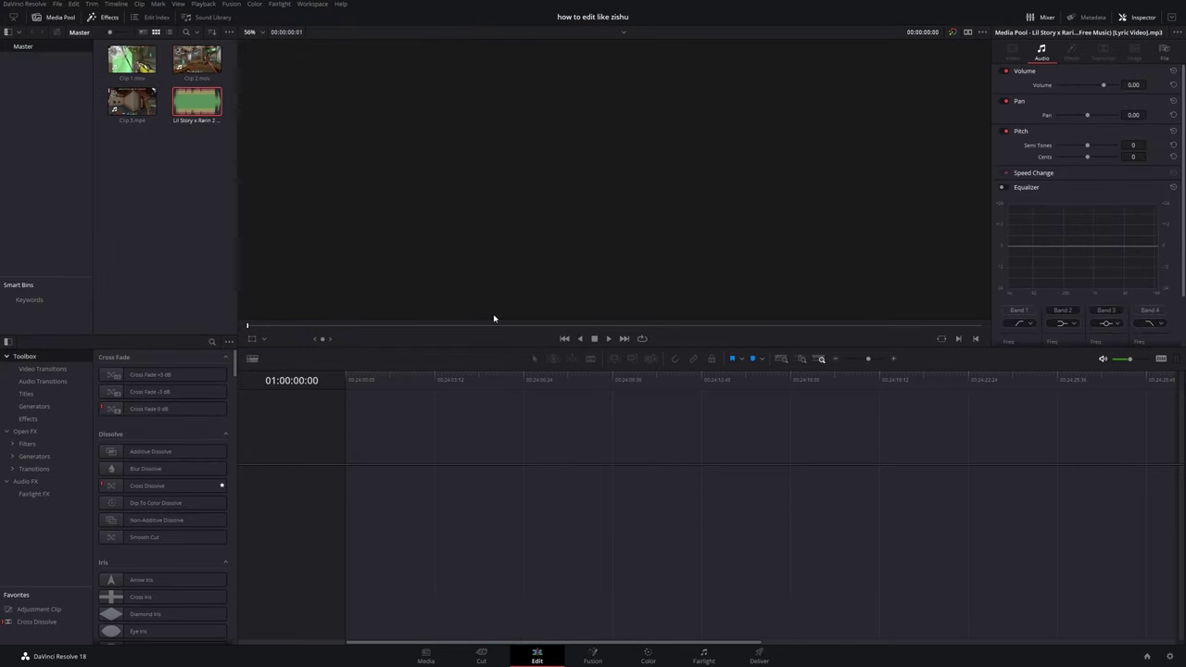
Lay the Lil Story x Rarin 2 Dangerous song on Audio 2 of a new Timeline 1 and play it back.
left_click_drag(196, 102, 378, 450)
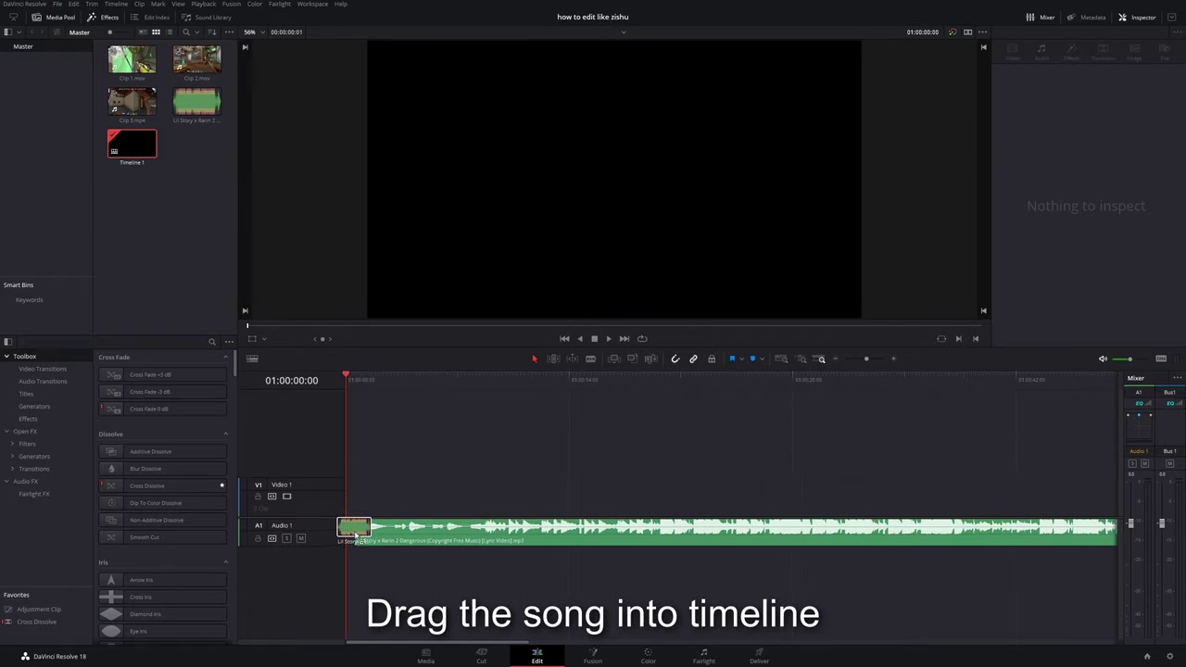
left_click_drag(378, 450, 339, 565)
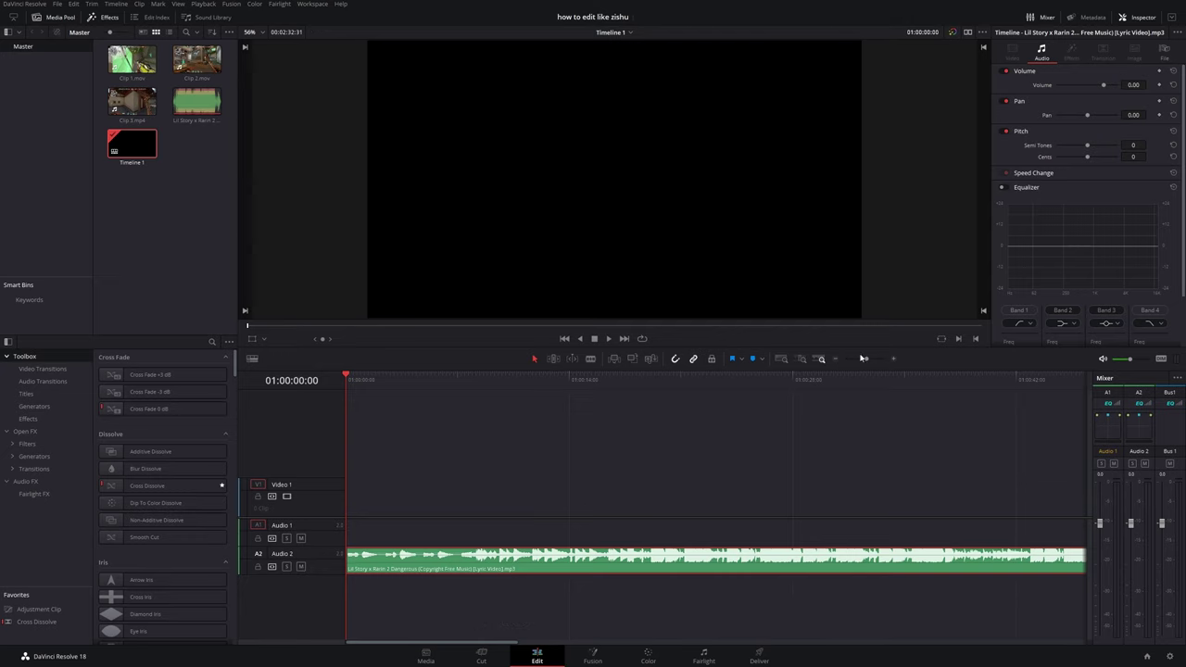
left_click(861, 362)
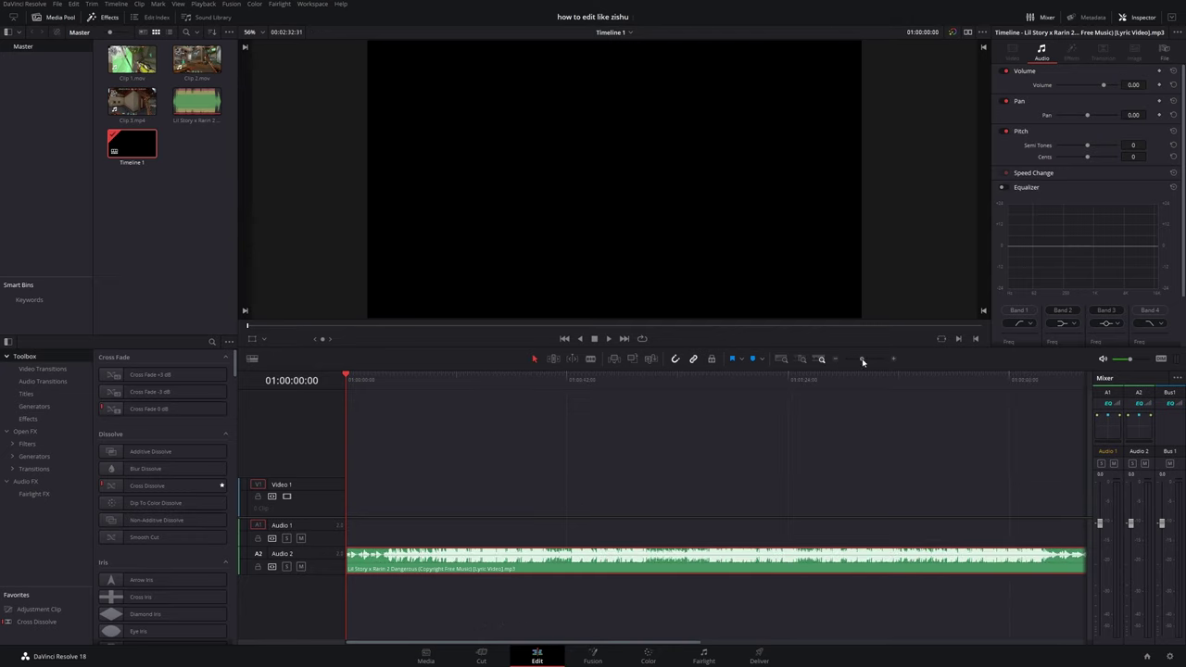
left_click(609, 338)
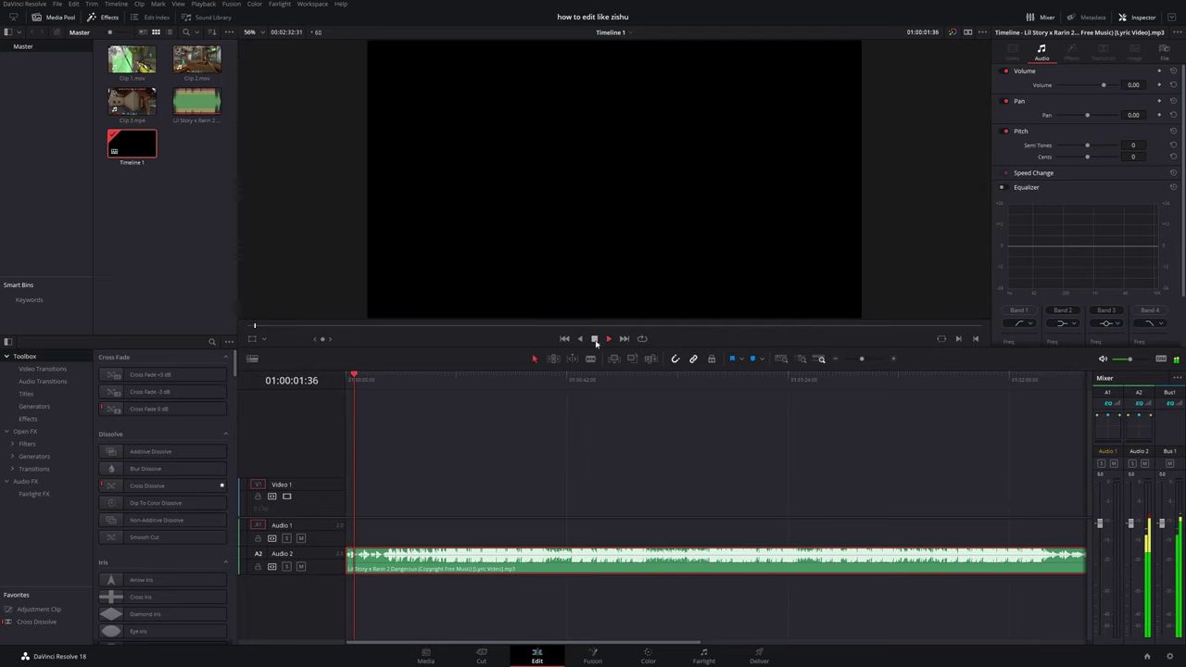
left_click(424, 378)
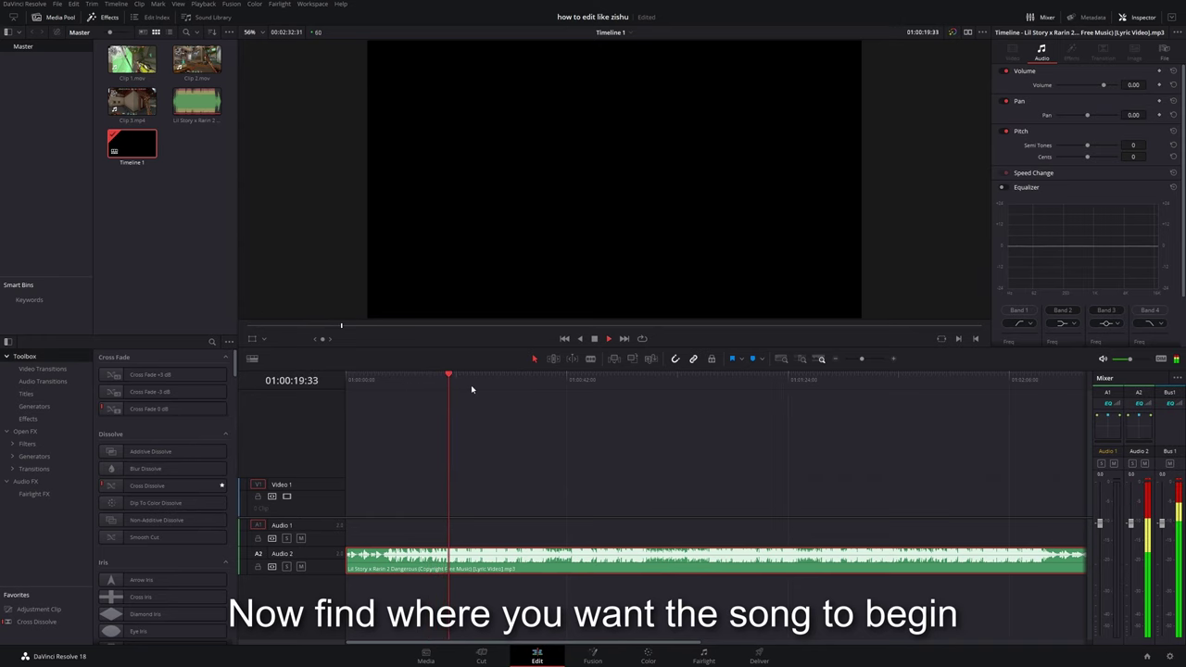
Position the playhead at 01:00:14:16, where the song should begin.
left_click_drag(860, 359, 864, 358)
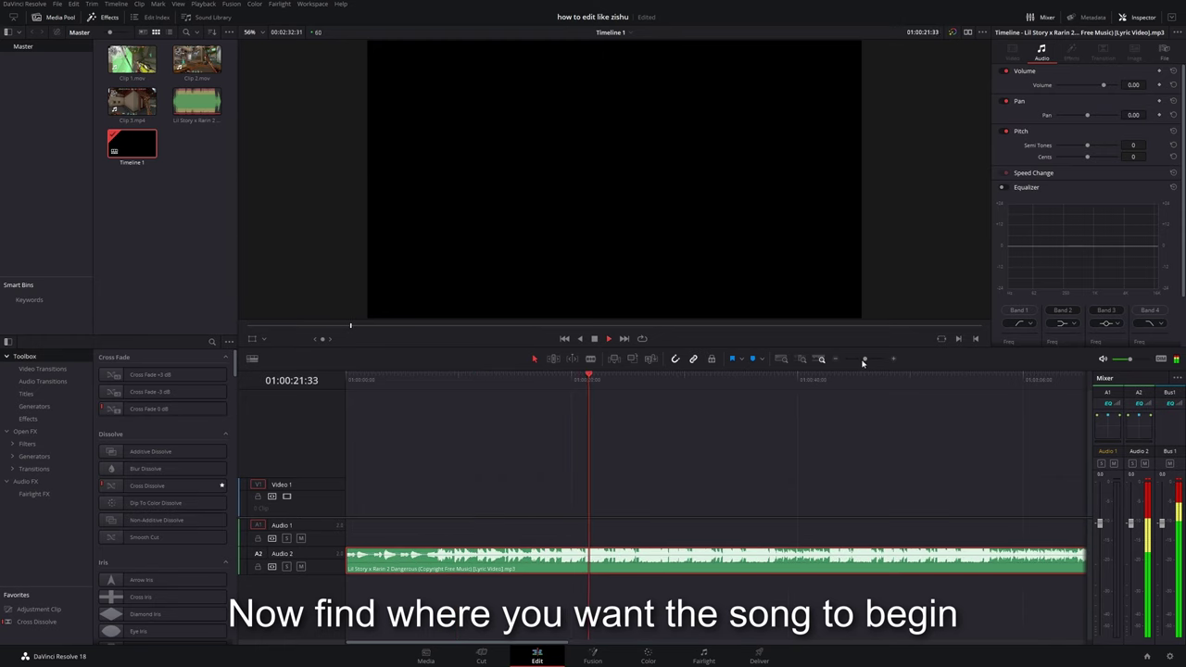
left_click(488, 382)
left_click(439, 381)
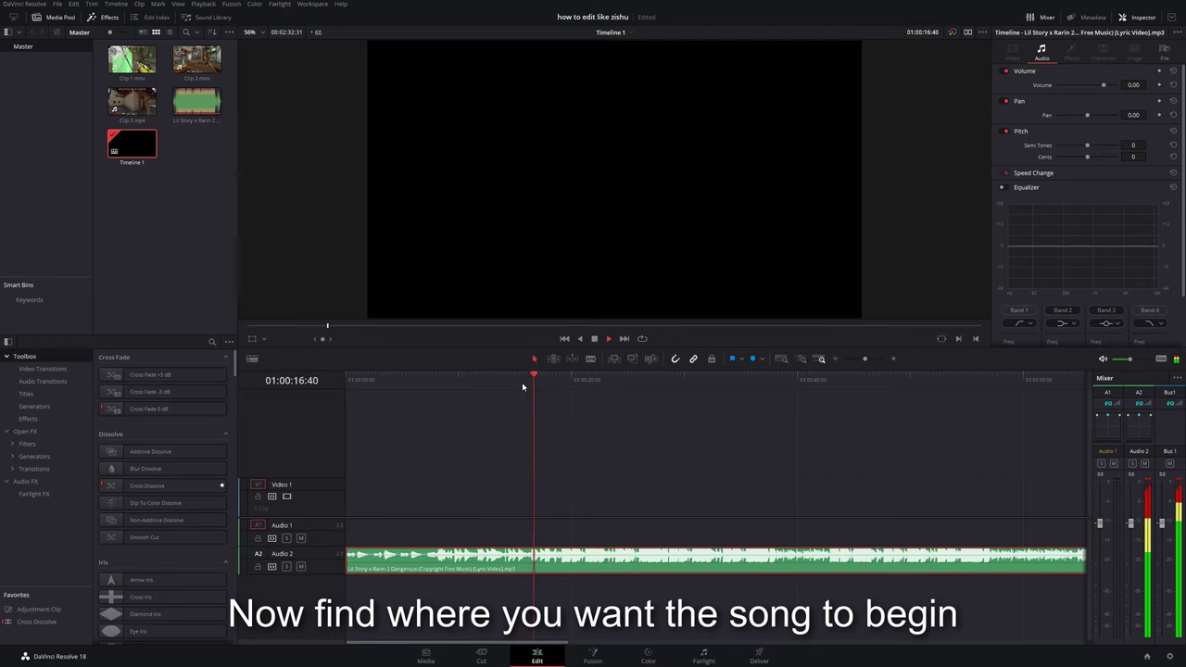
left_click_drag(495, 384, 506, 384)
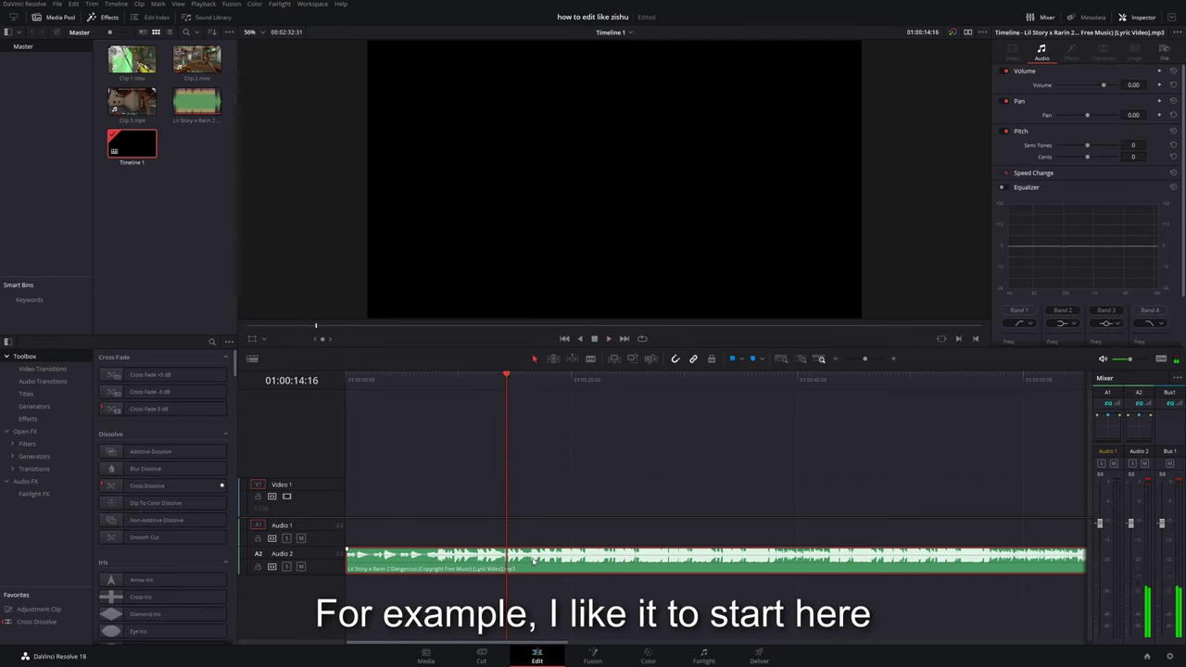
Split the song there, delete the intro, move the rest to the timeline start and fade it in.
key("ctrl+b")
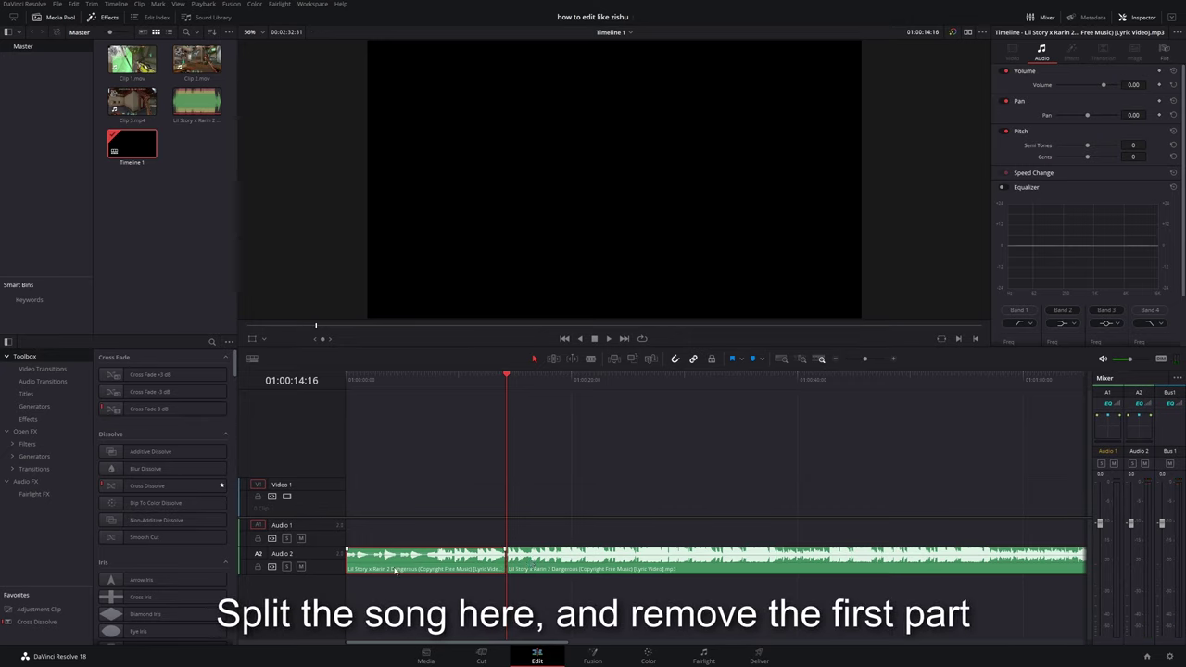
key("Delete")
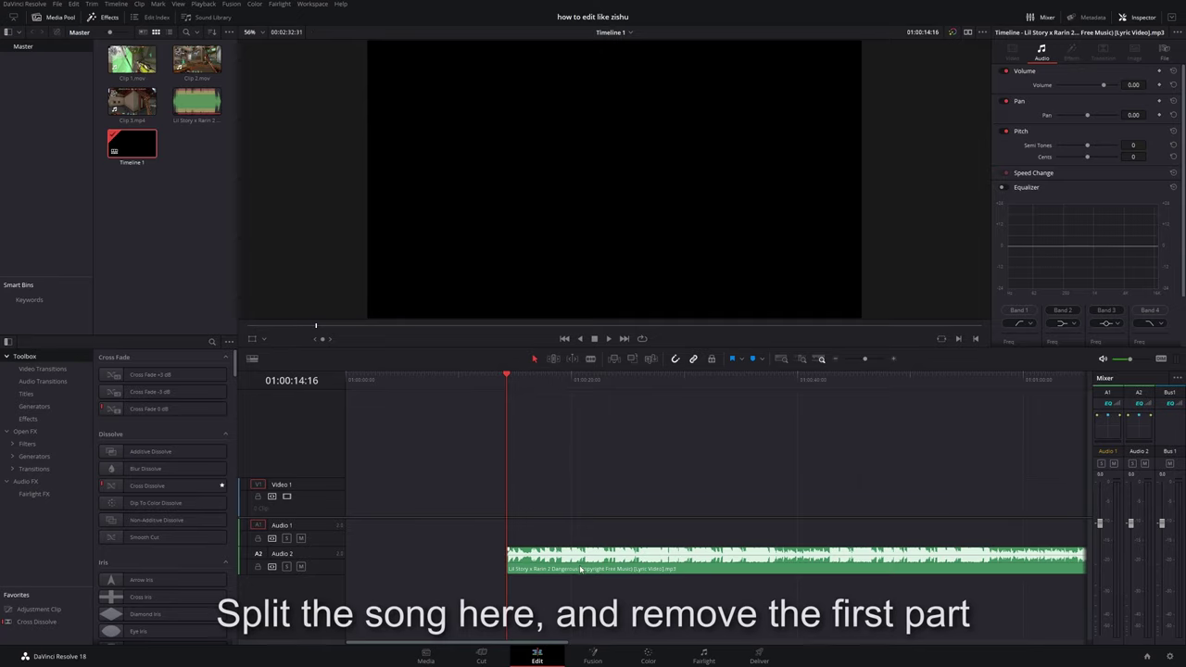
left_click_drag(604, 573, 436, 572)
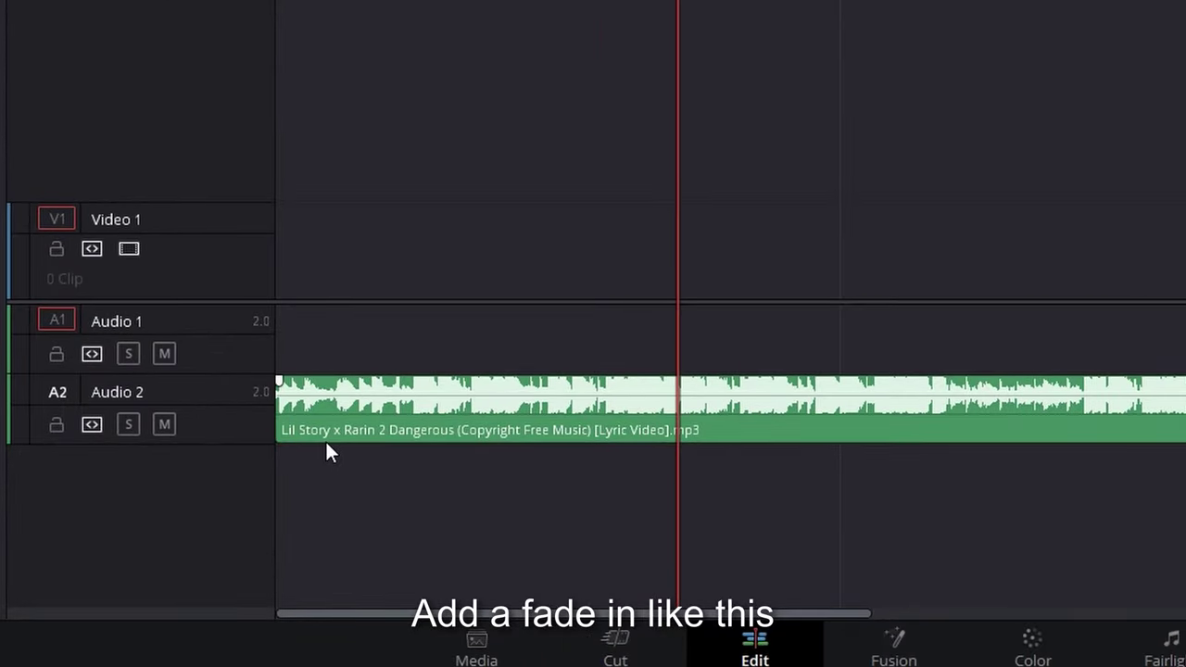
left_click_drag(280, 378, 338, 392)
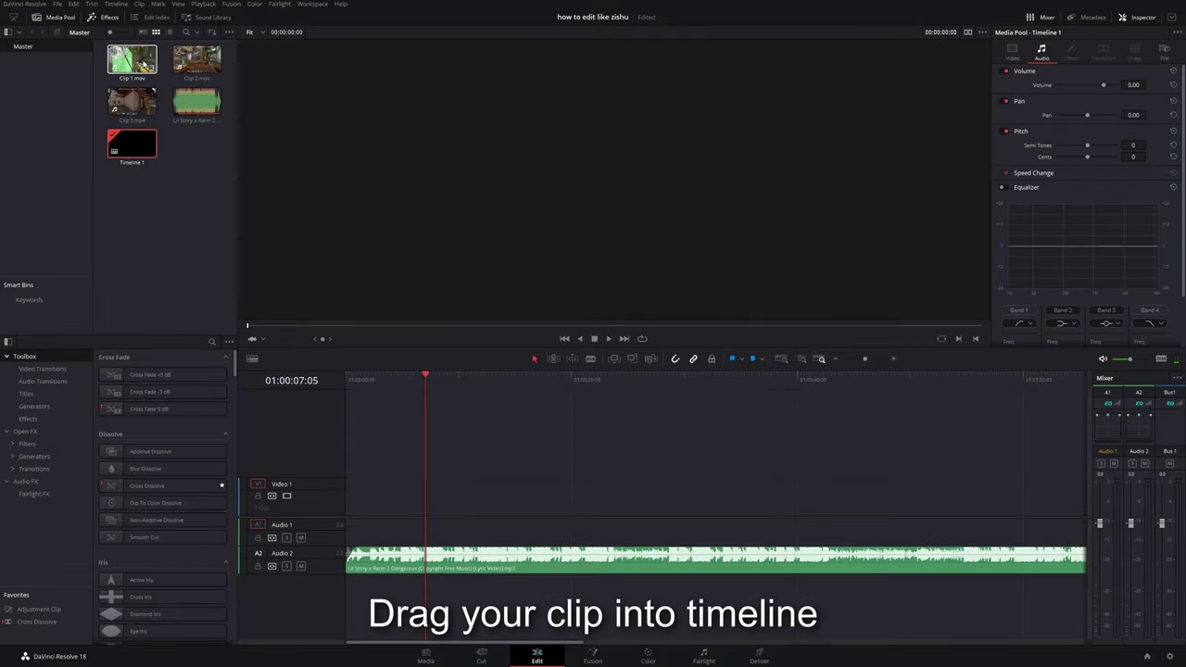
Place Clip 1.mov at the timeline start above the song, save the project and zoom in.
left_click(130, 62)
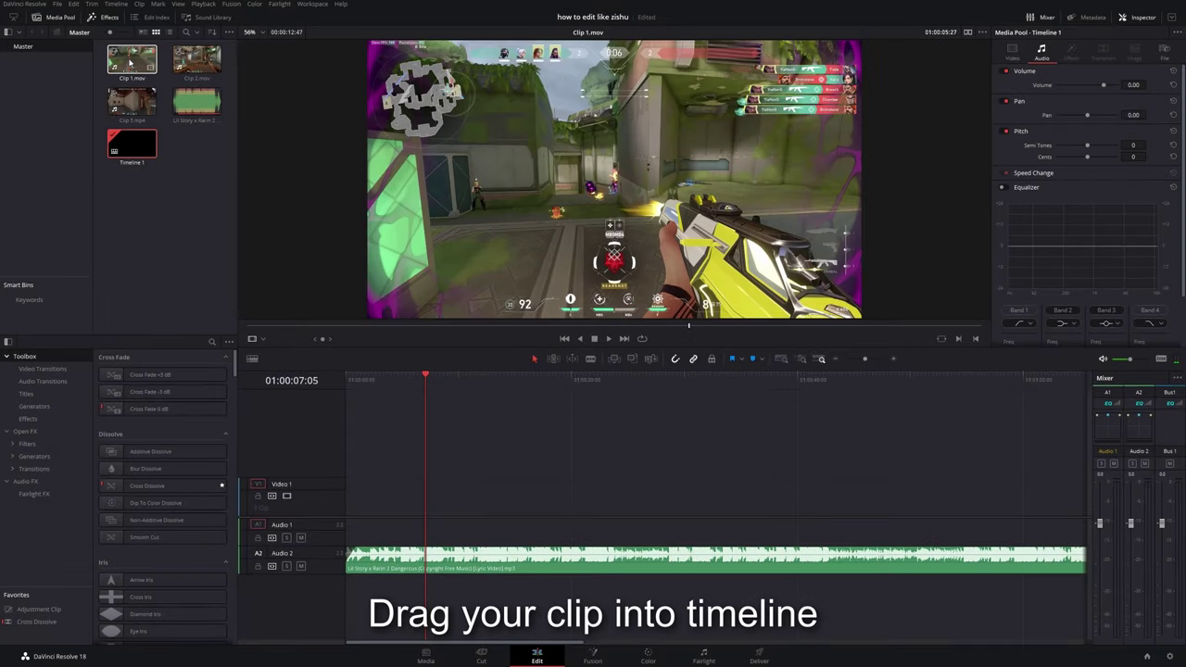
left_click_drag(130, 62, 474, 517)
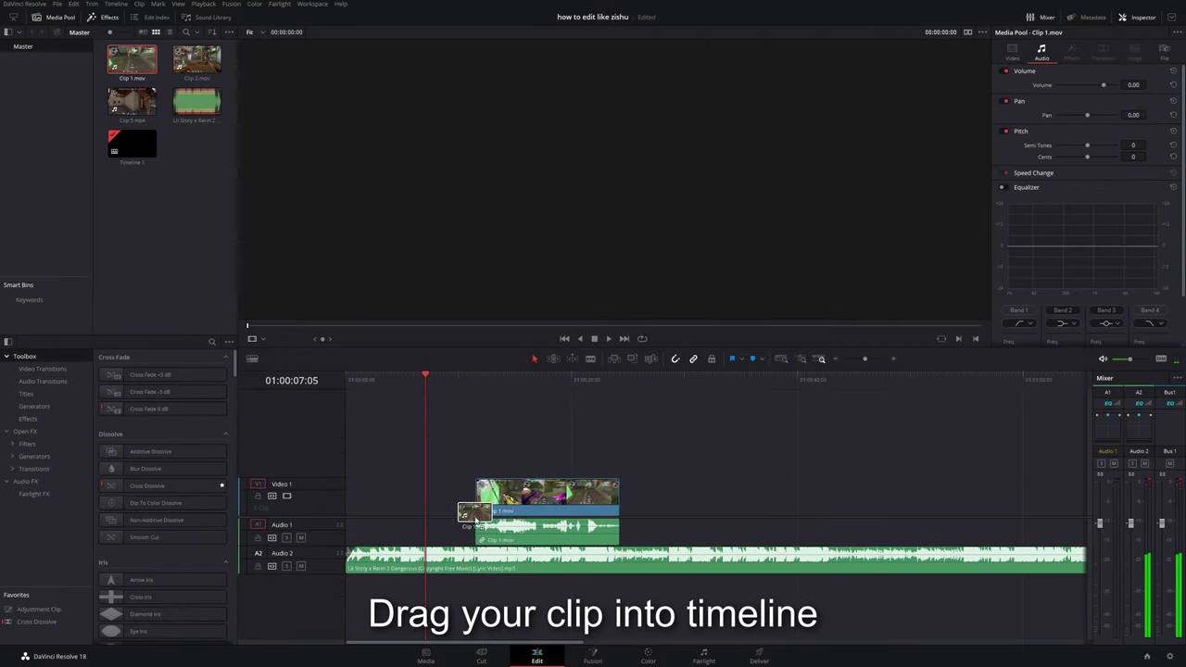
left_click_drag(474, 517, 377, 500)
key("Home")
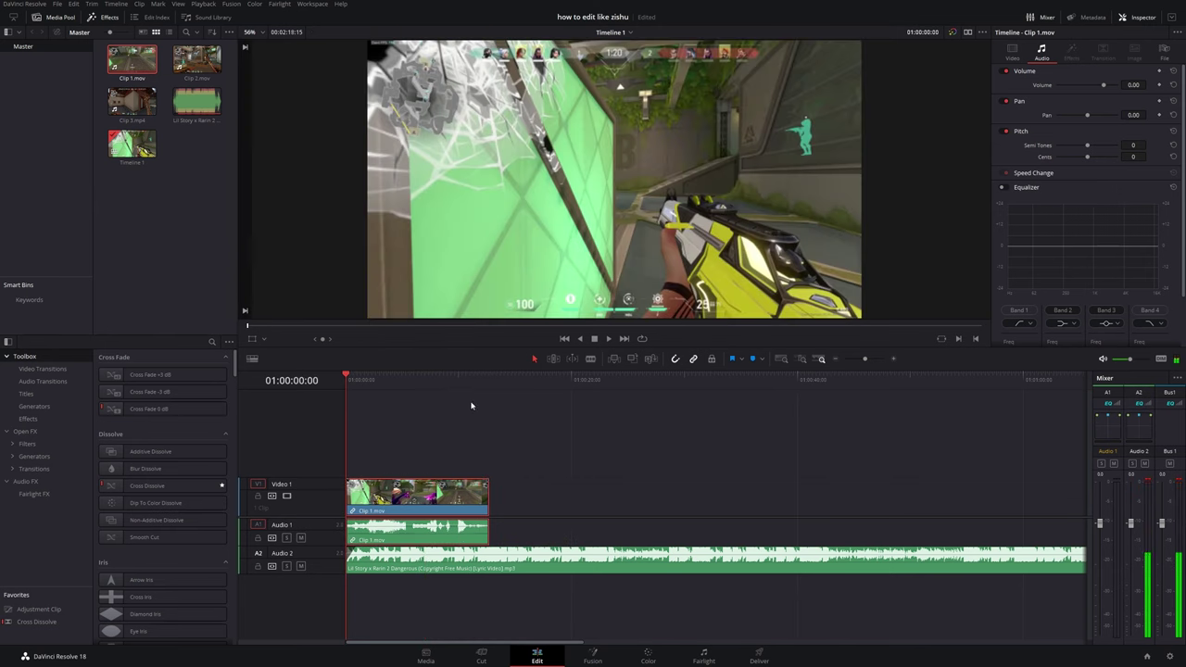
key("ctrl+s")
left_click_drag(865, 361, 869, 361)
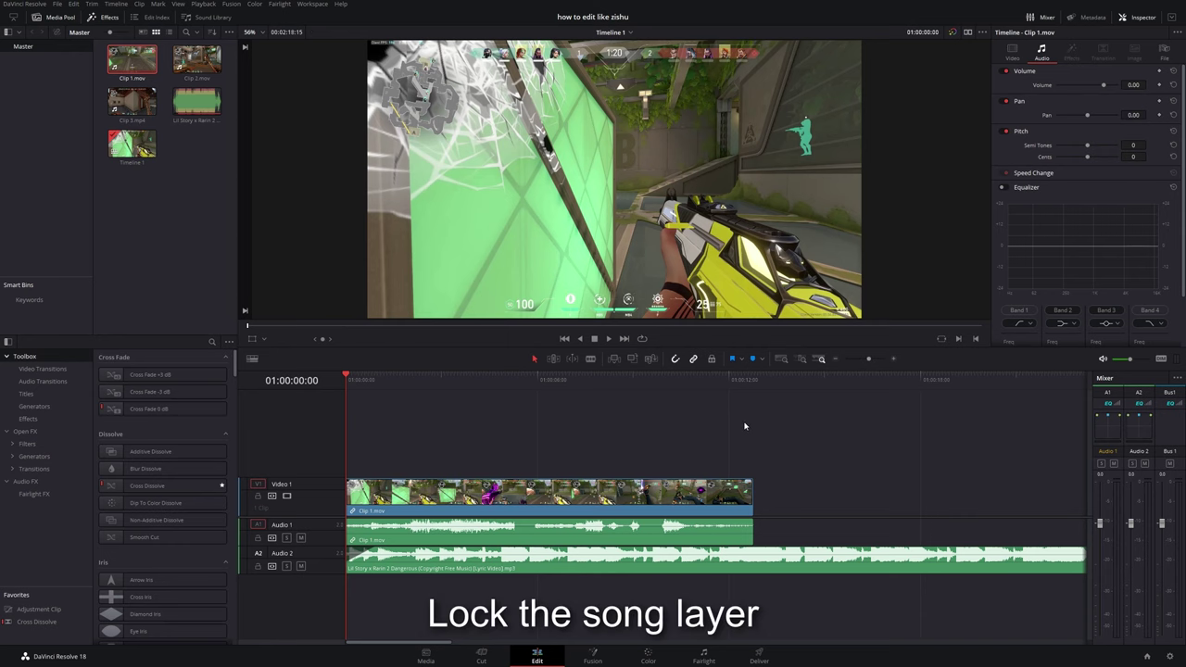
Lock the Audio 2 song track and delete Clip 1's footage before the first kill.
left_click(257, 566)
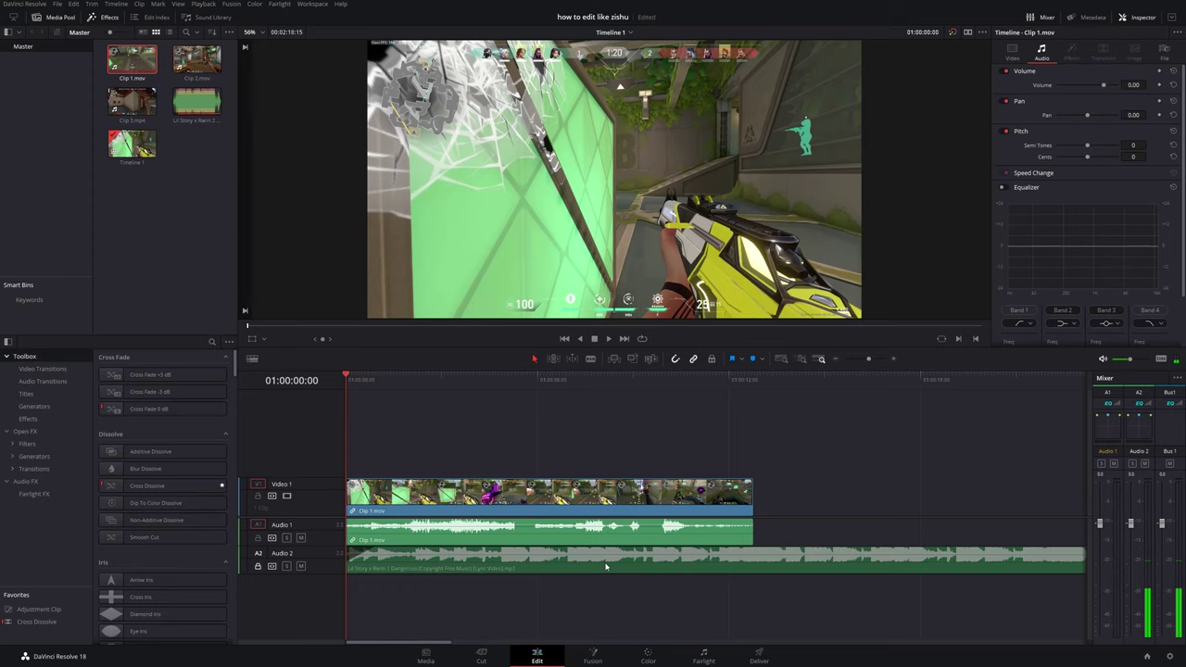
left_click(608, 339)
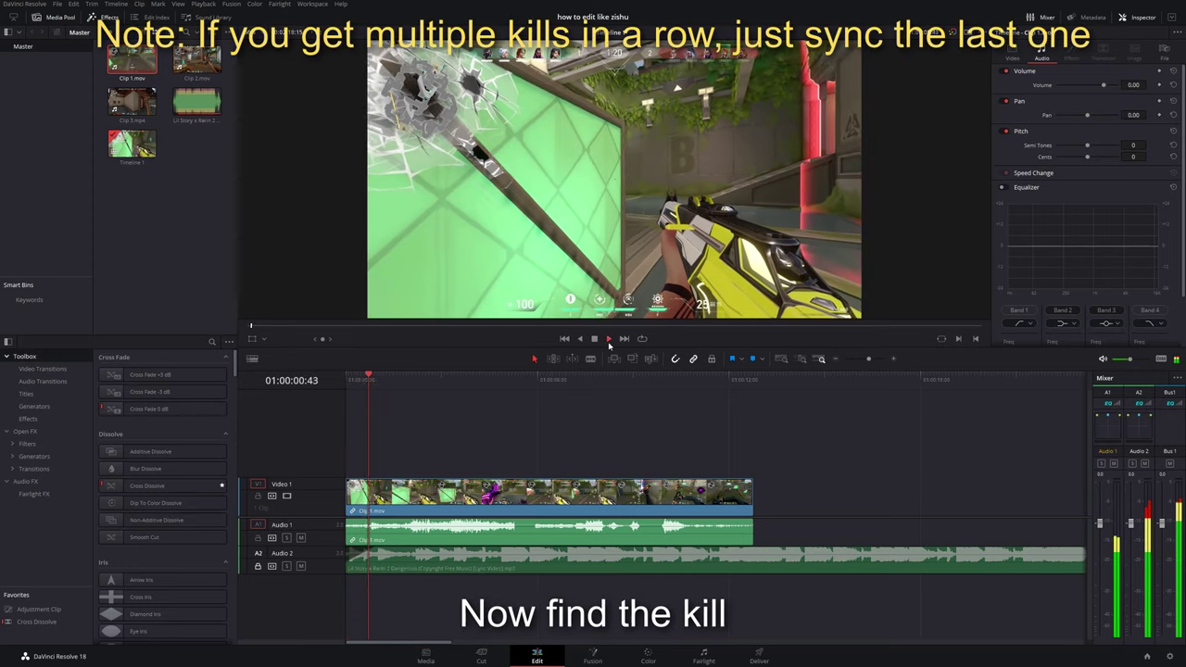
key("space")
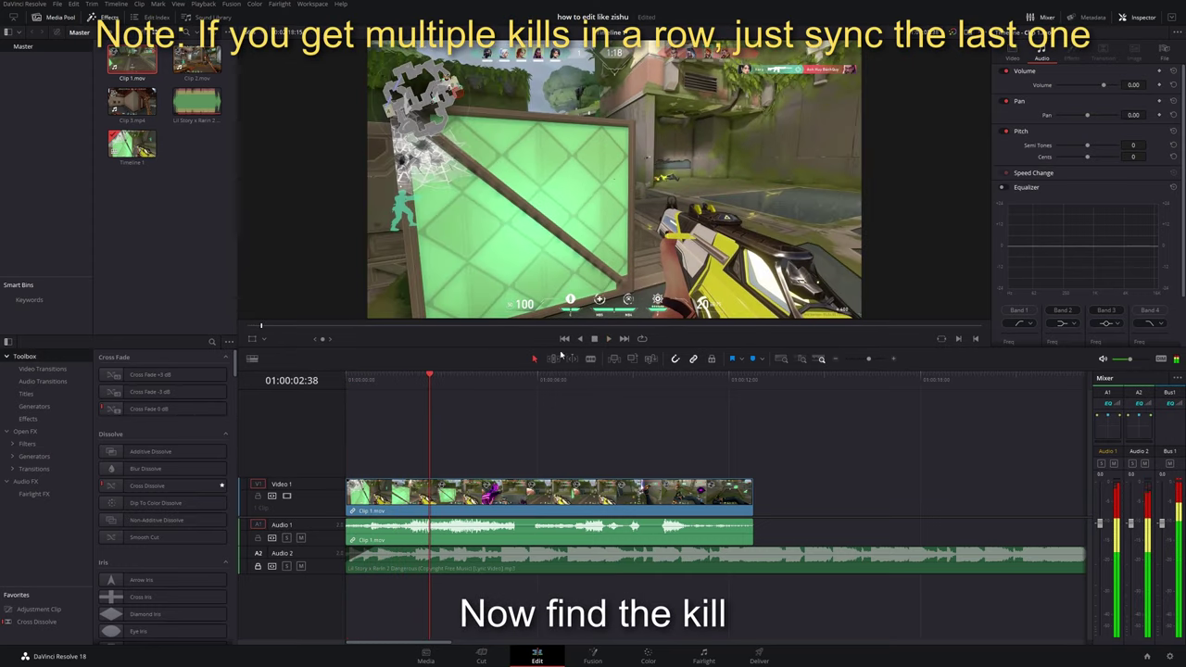
left_click_drag(429, 390, 455, 387)
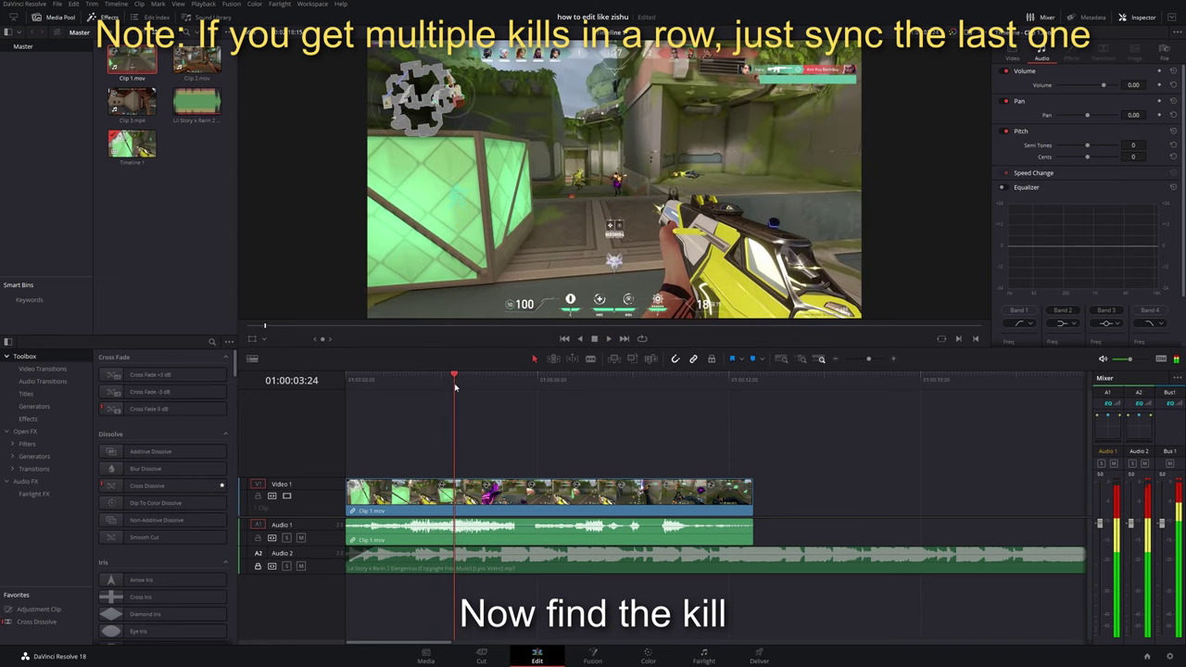
key("space")
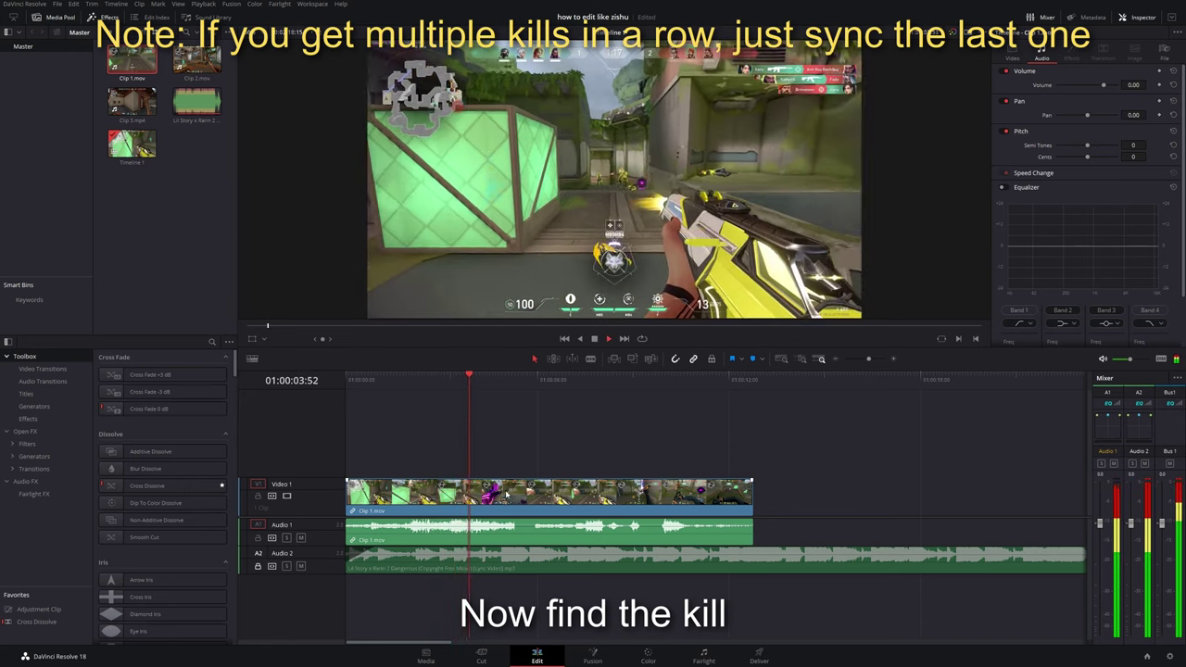
key("space")
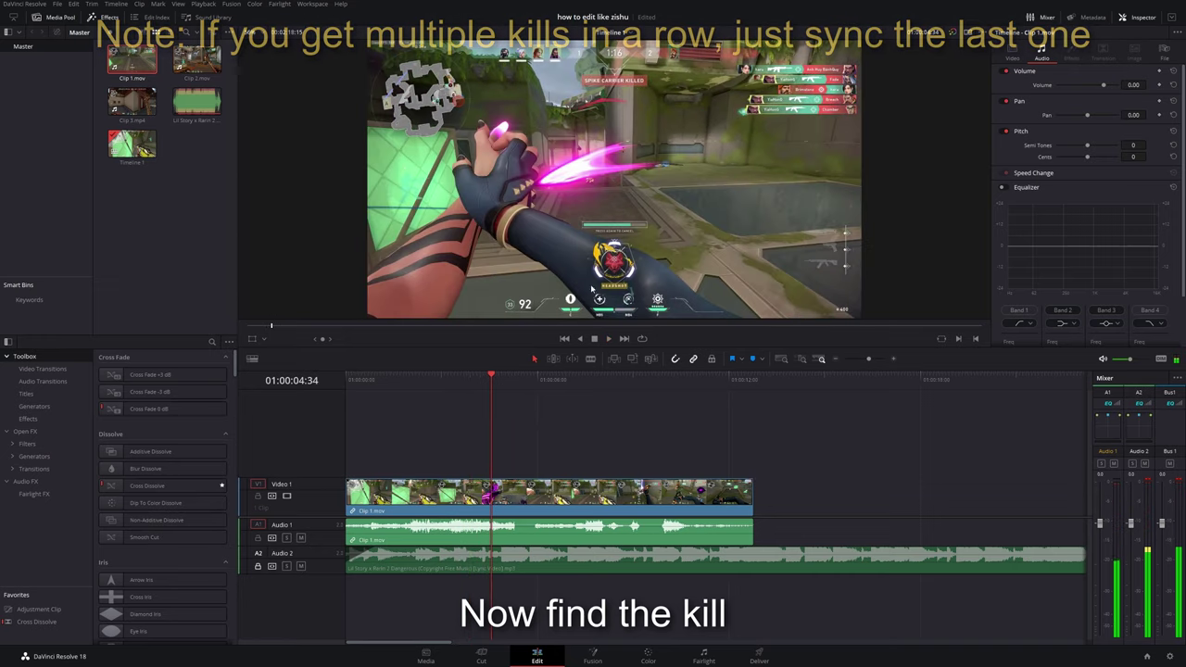
left_click_drag(492, 387, 478, 389)
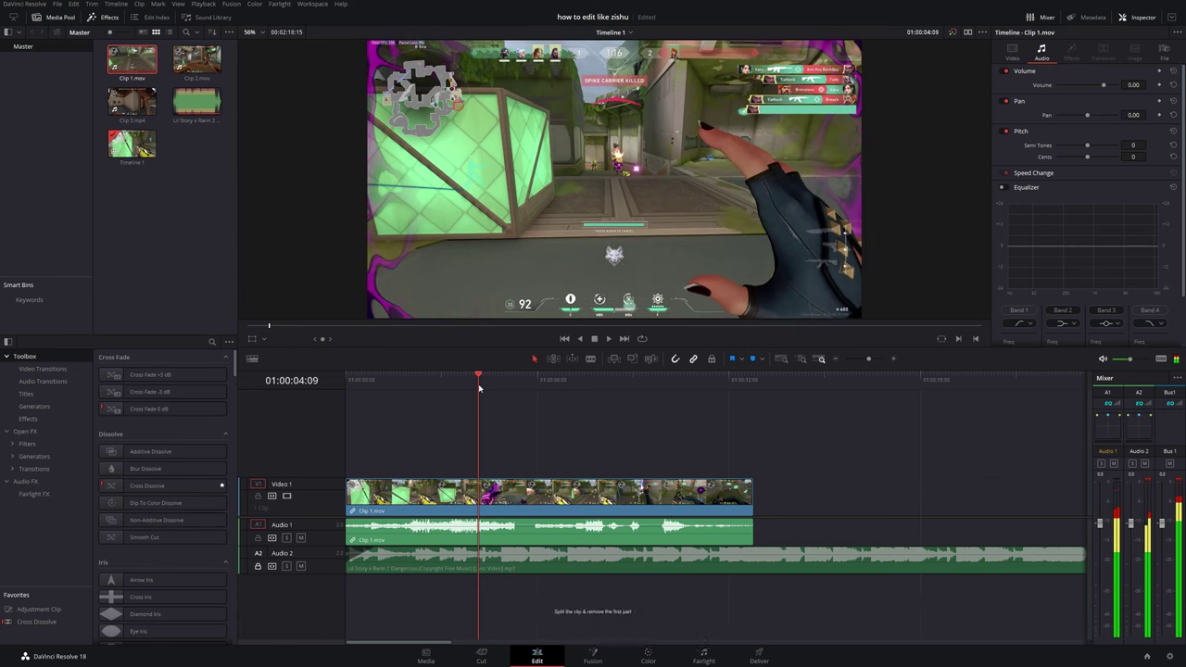
left_click(464, 490)
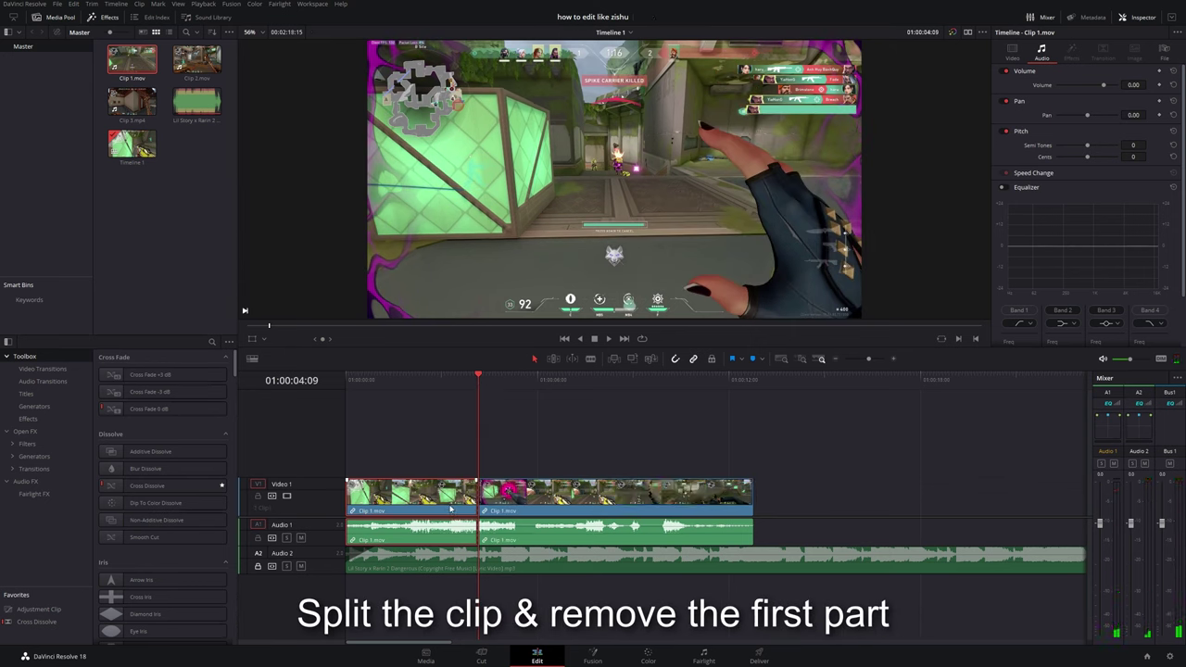
key("Delete")
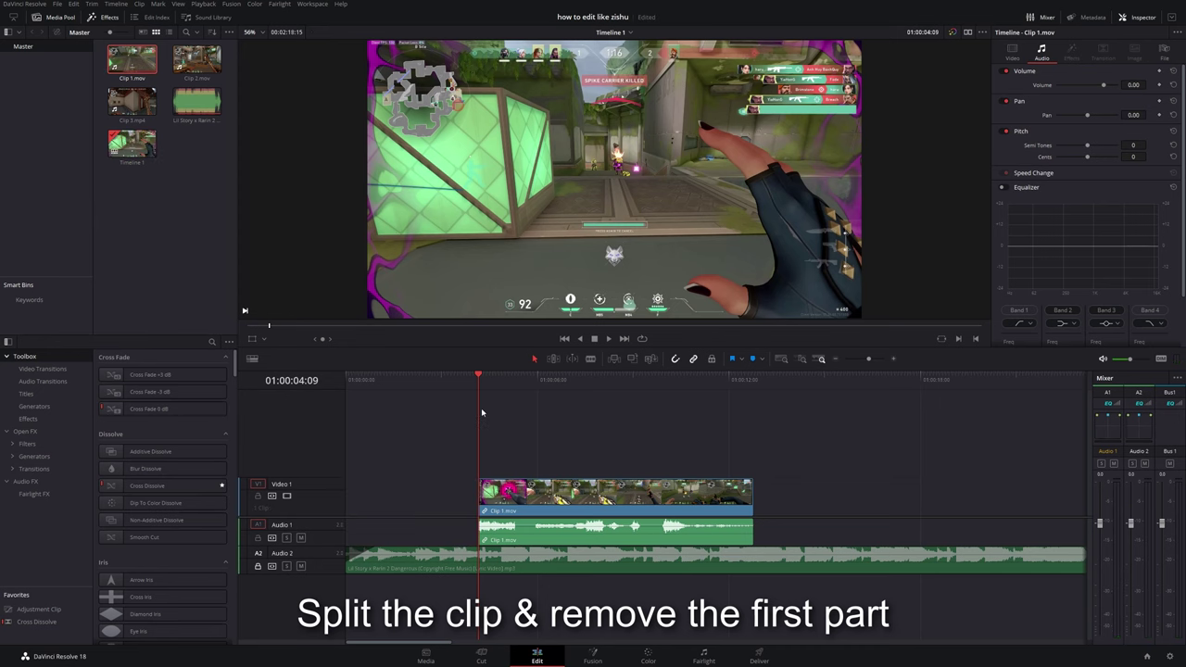
Split Clip 1 just after the first kill and move the short kill piece earlier.
left_click_drag(484, 385, 515, 382)
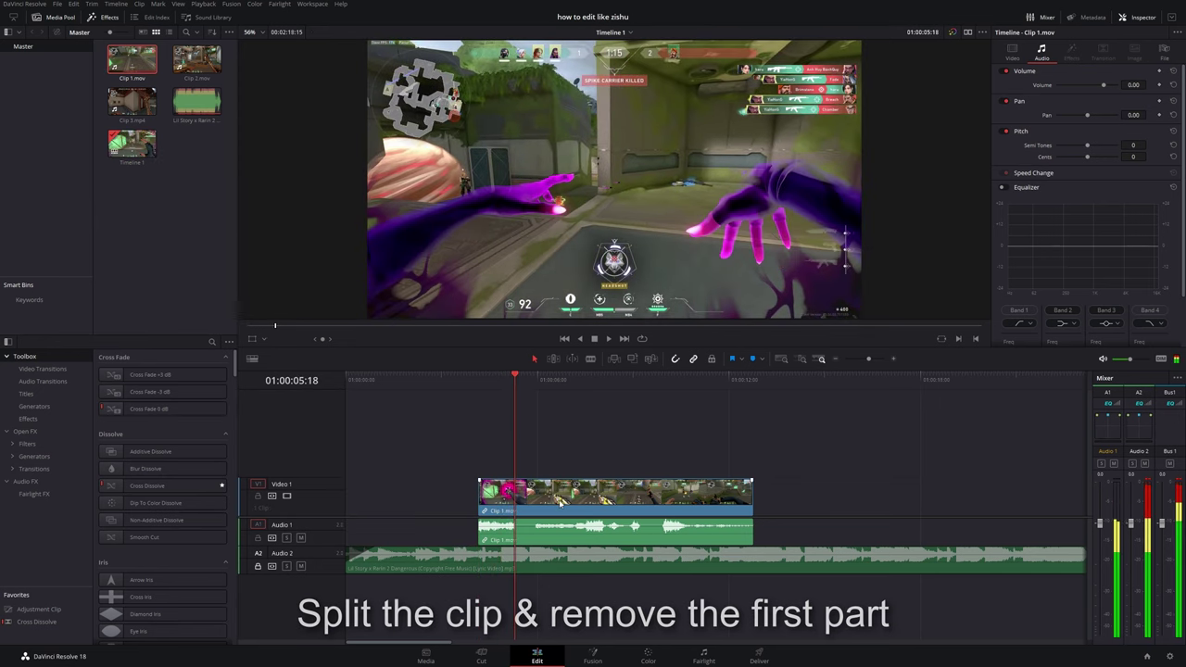
left_click(560, 503)
key("ctrl+b")
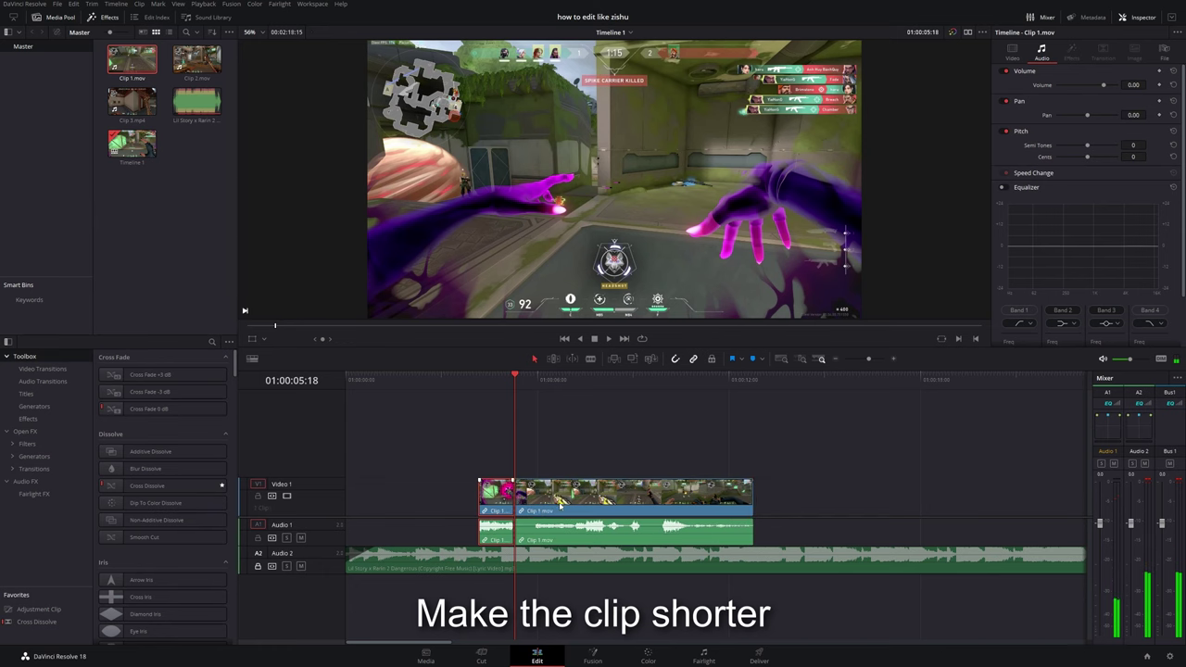
left_click_drag(496, 509, 454, 474)
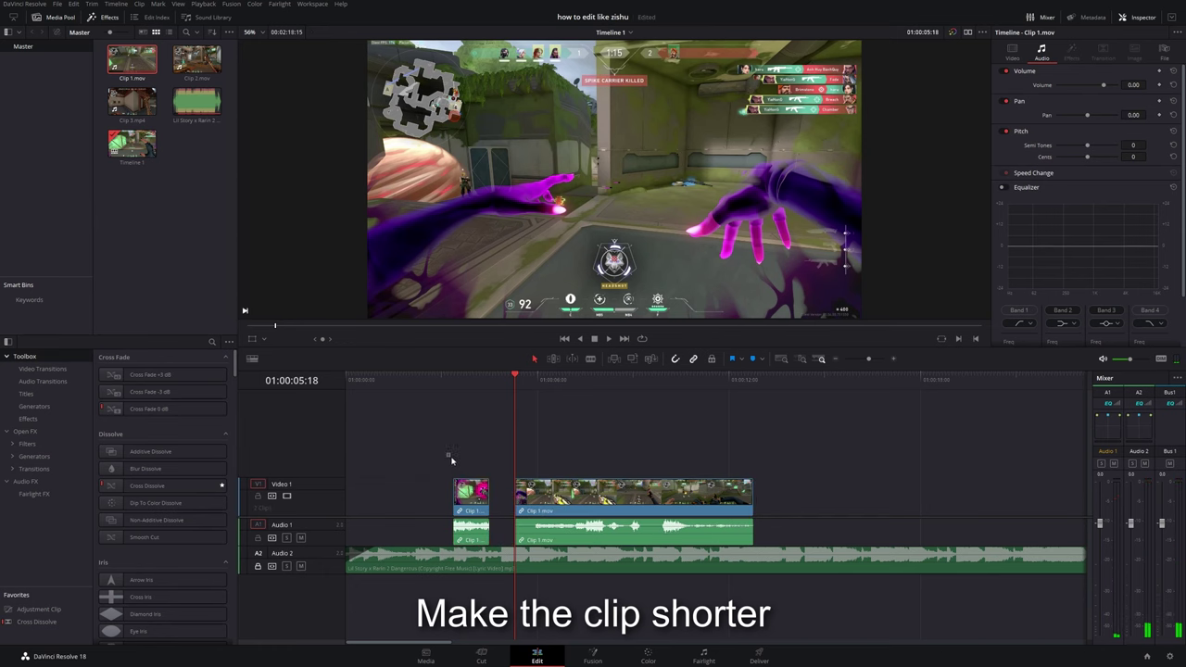
left_click(453, 380)
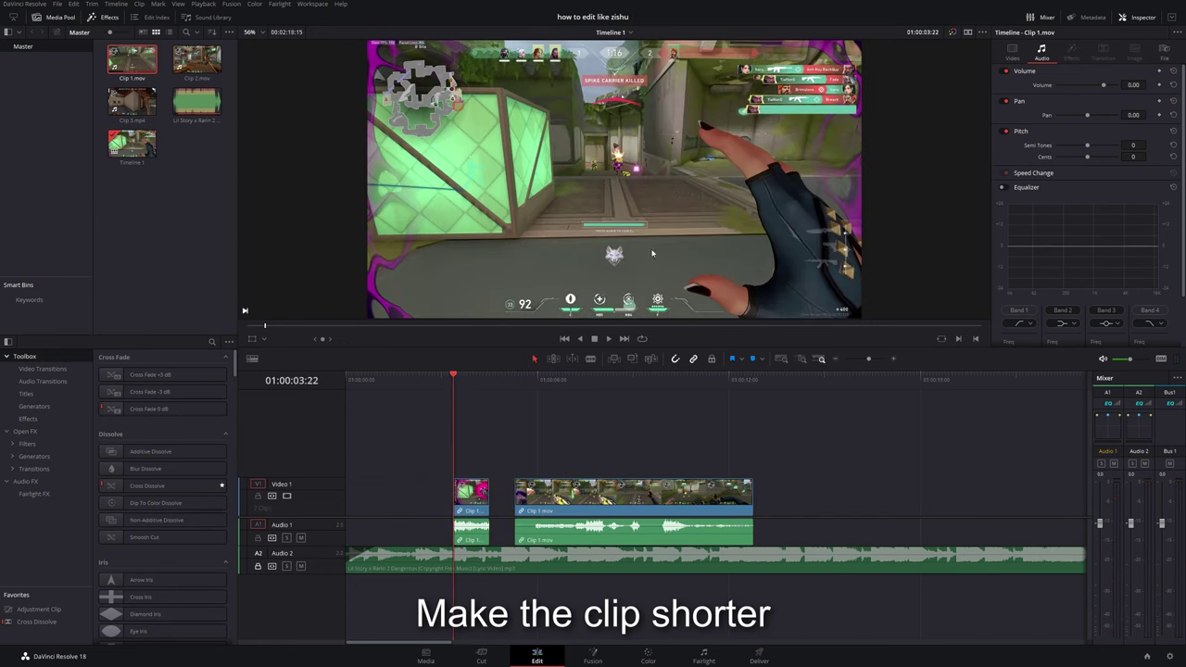
Trim Clip 1's footage before and after the next kill, keeping only that piece.
left_click_drag(534, 398, 587, 397)
left_click(626, 501)
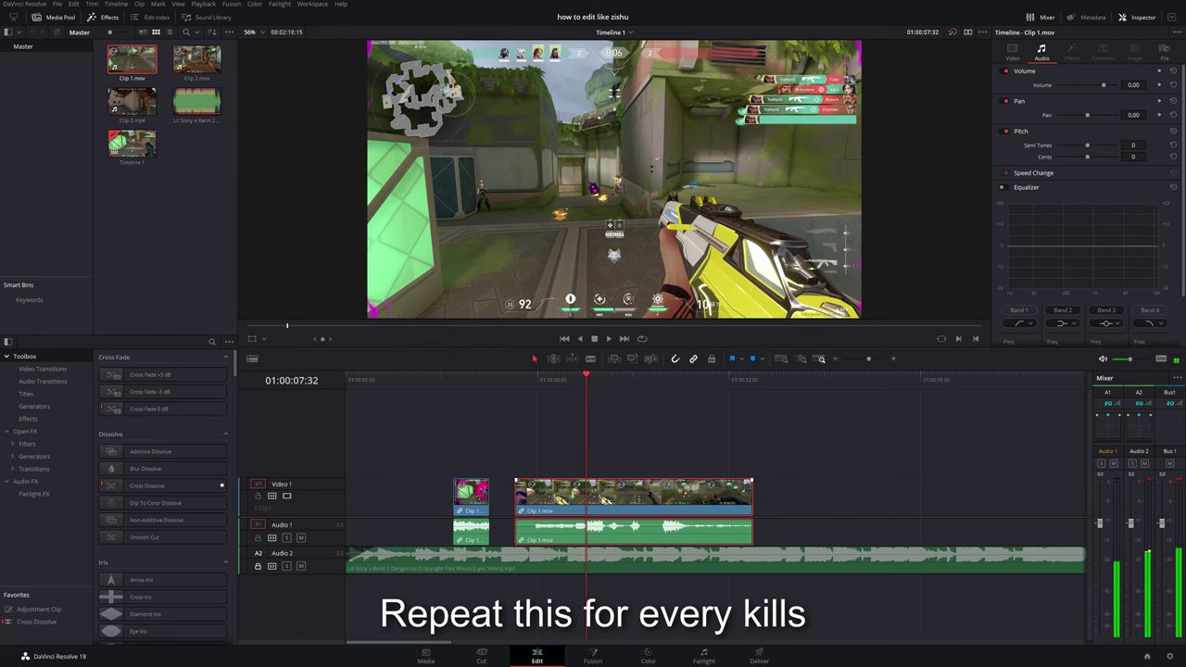
key("ctrl+b")
key("BackSpace")
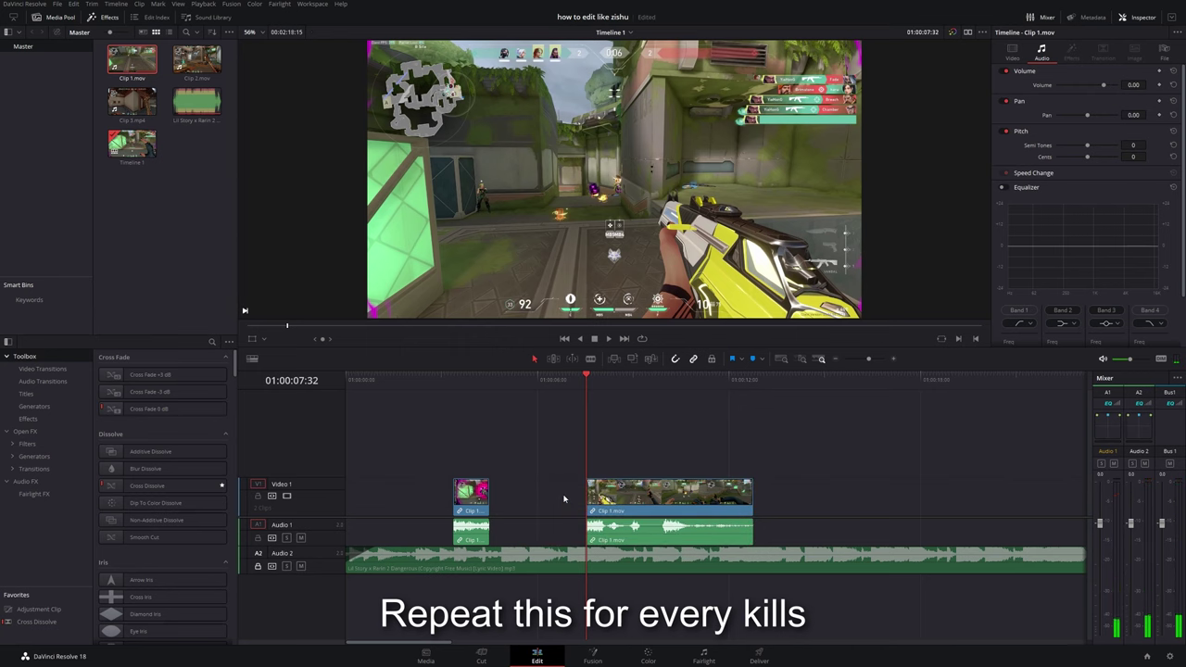
key("space")
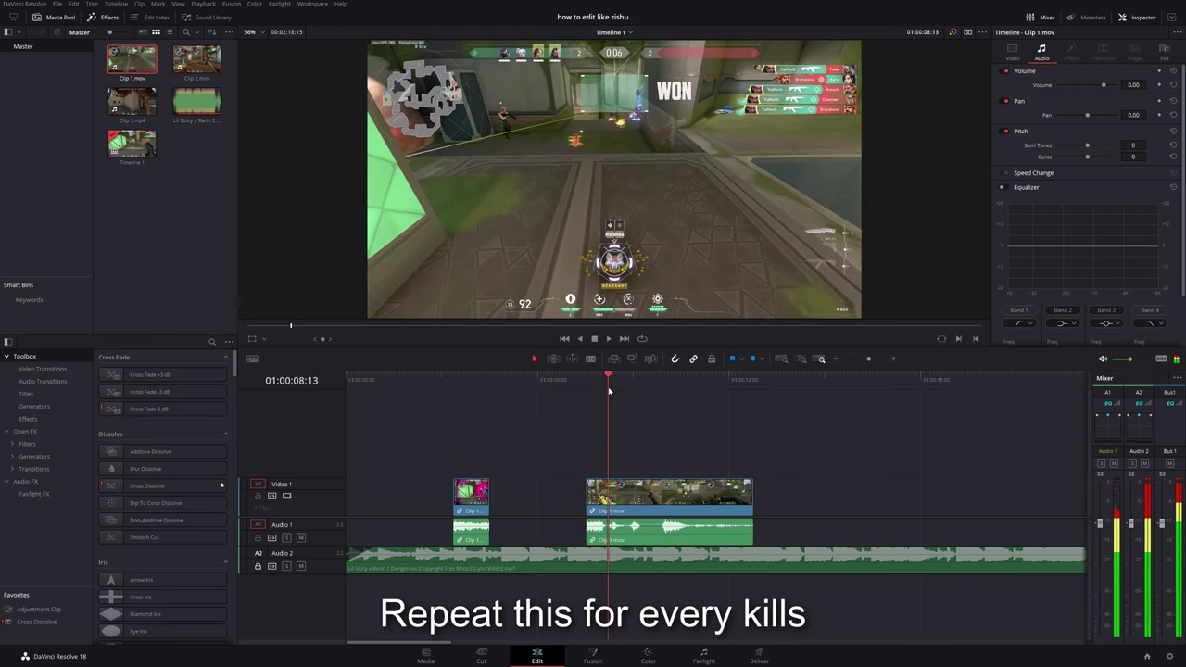
left_click(633, 494)
key("shift+bracketright")
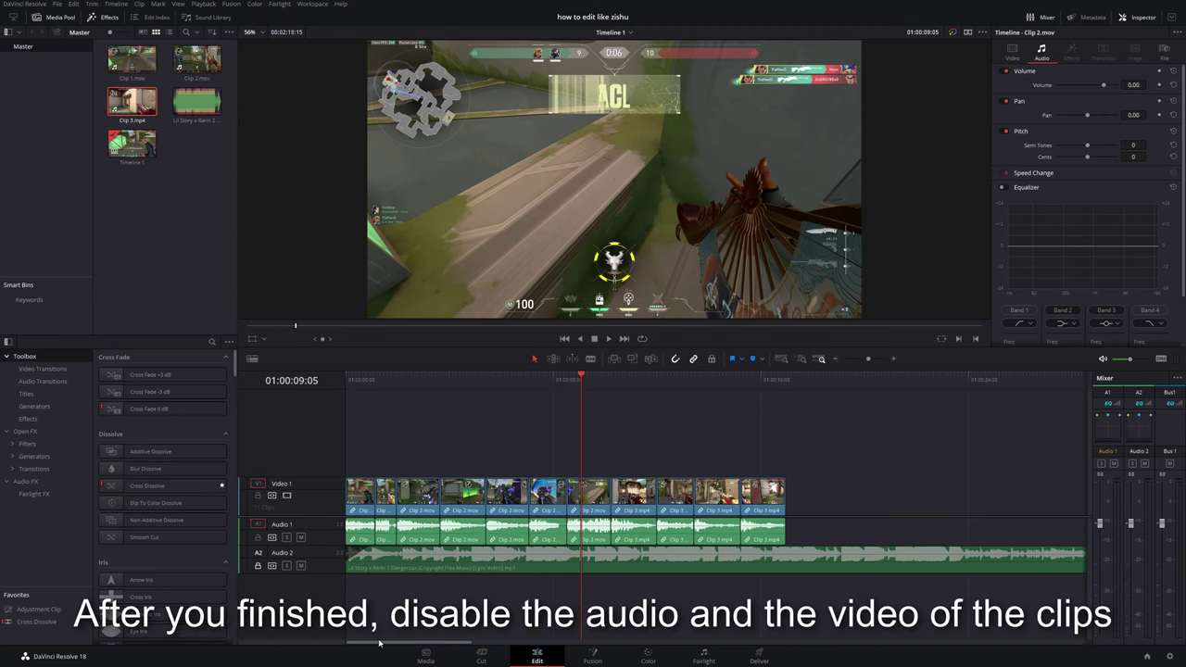
Select all gameplay clips and disable the Video 1 track so only the song plays.
left_click_drag(353, 446, 828, 531)
left_click(286, 495)
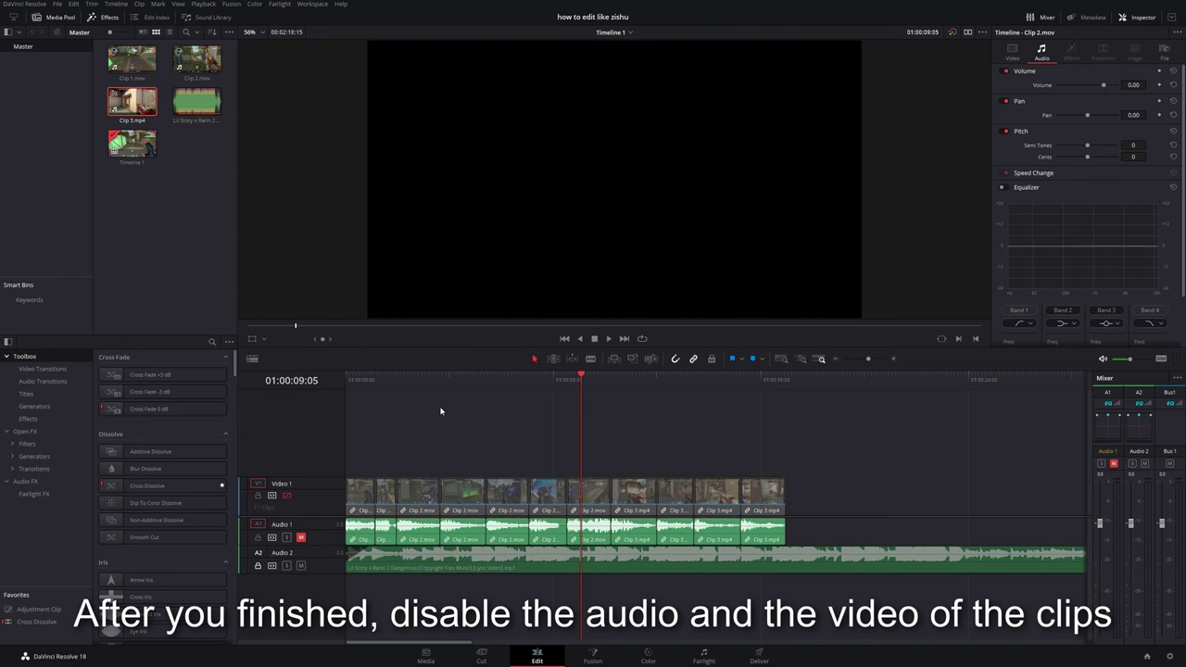
left_click_drag(391, 377, 333, 389)
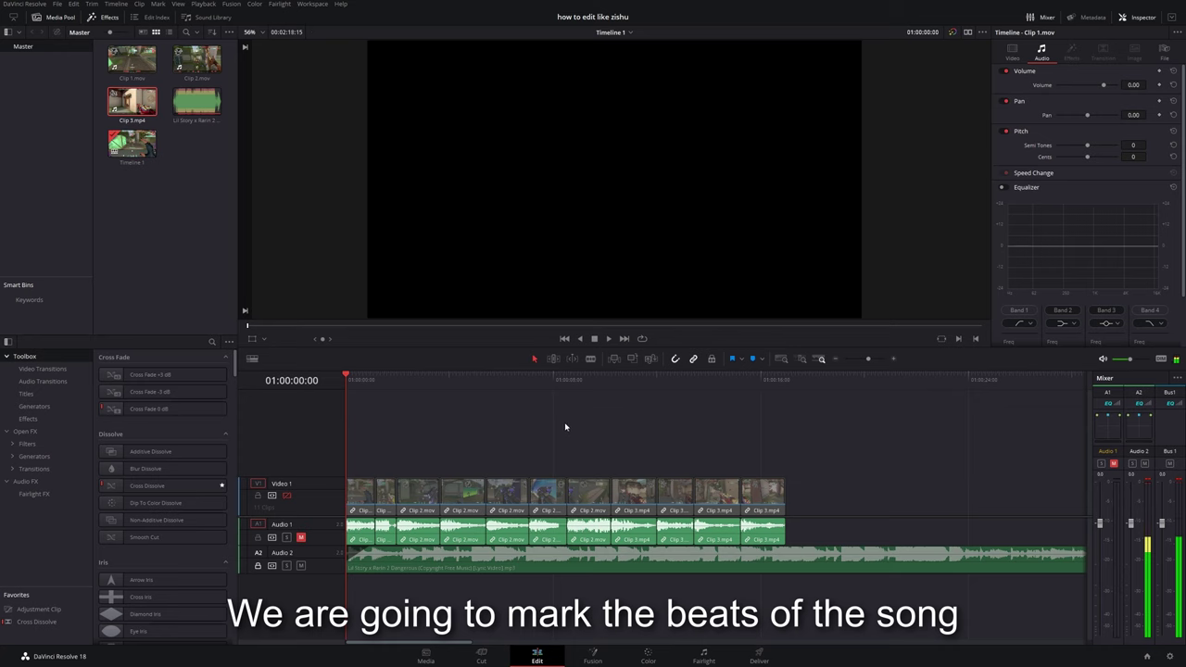
Play the song and drop a blue marker on the ruler at a beat drop.
key("space")
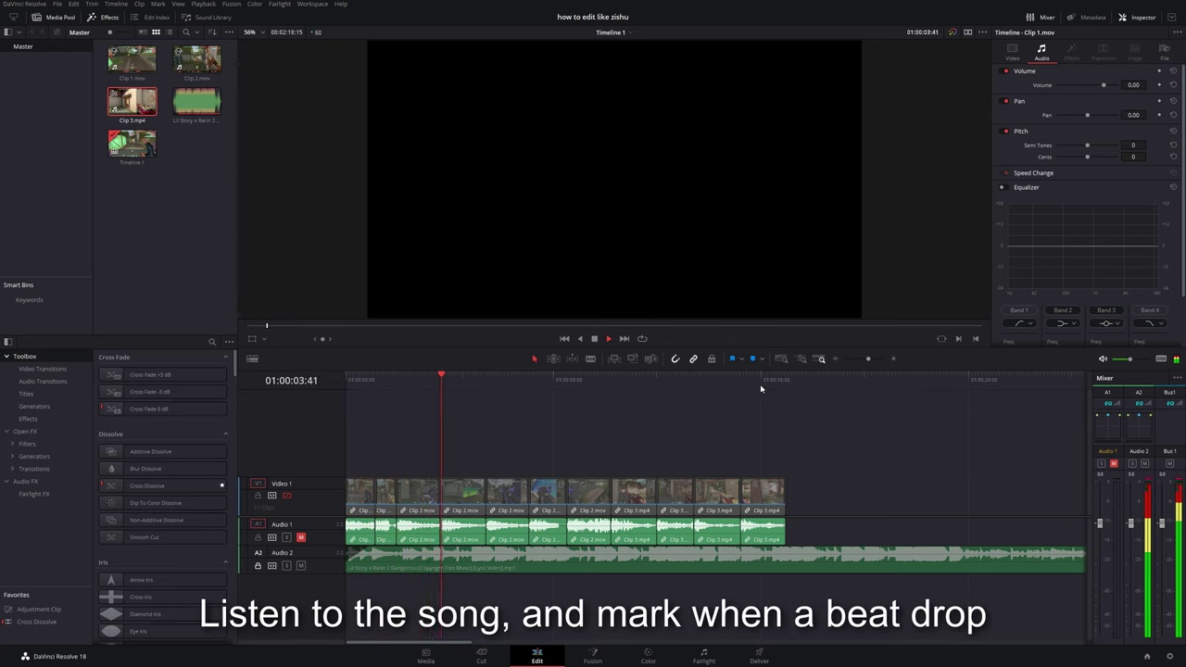
key("space")
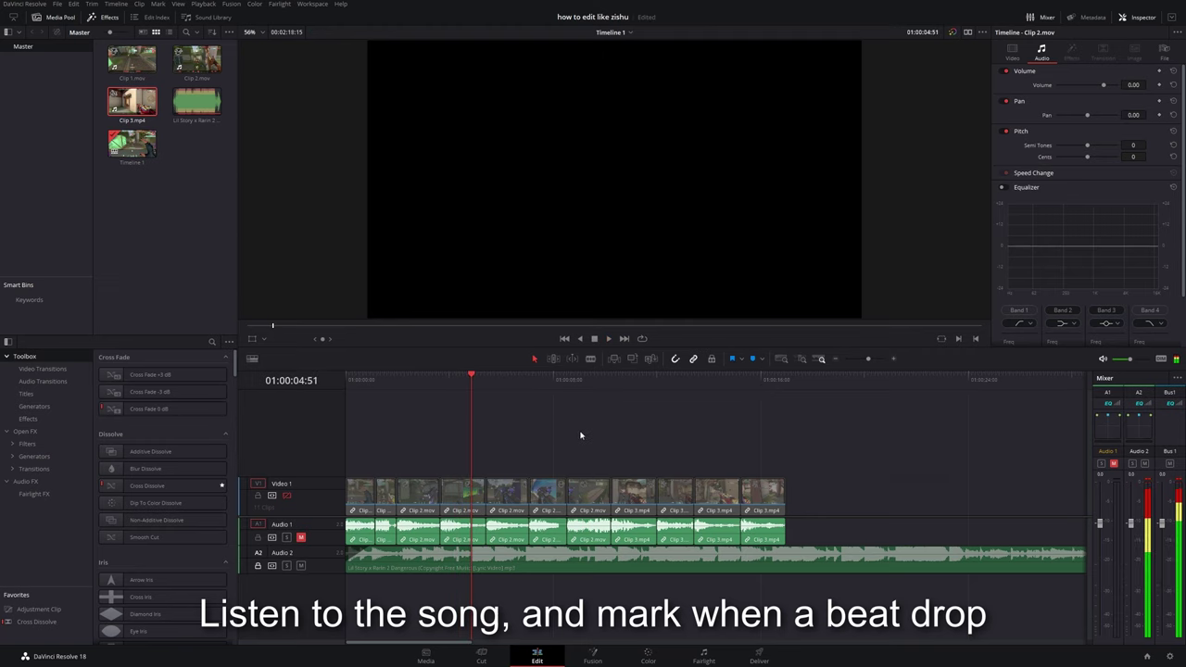
left_click(753, 362)
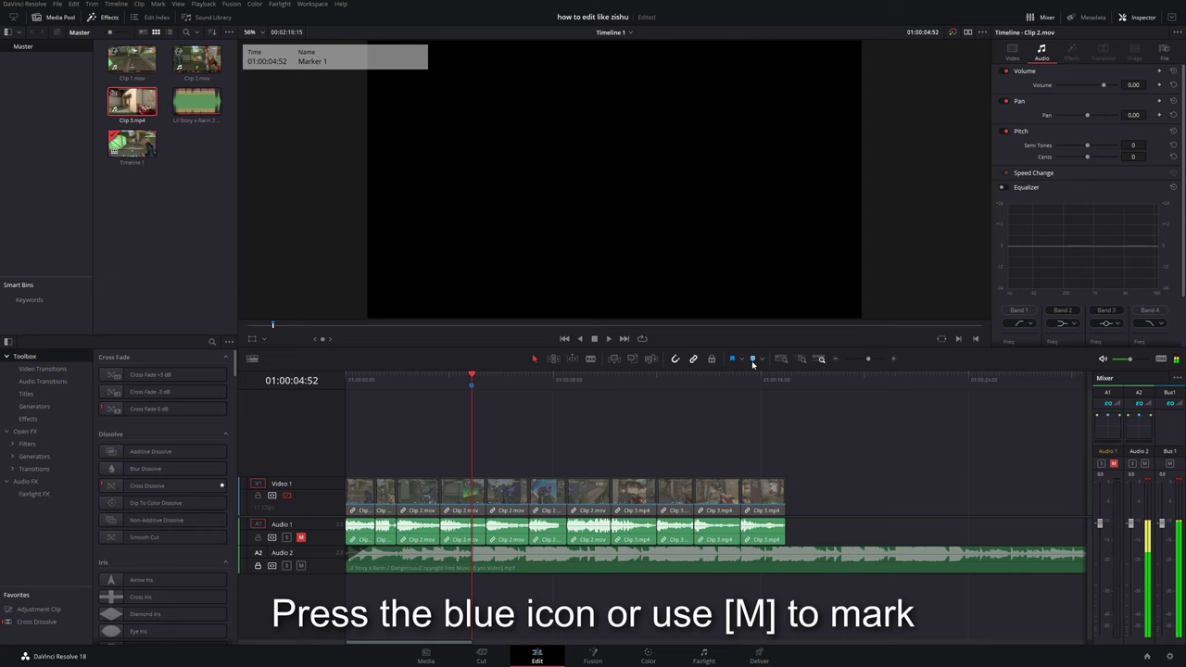
key("space")
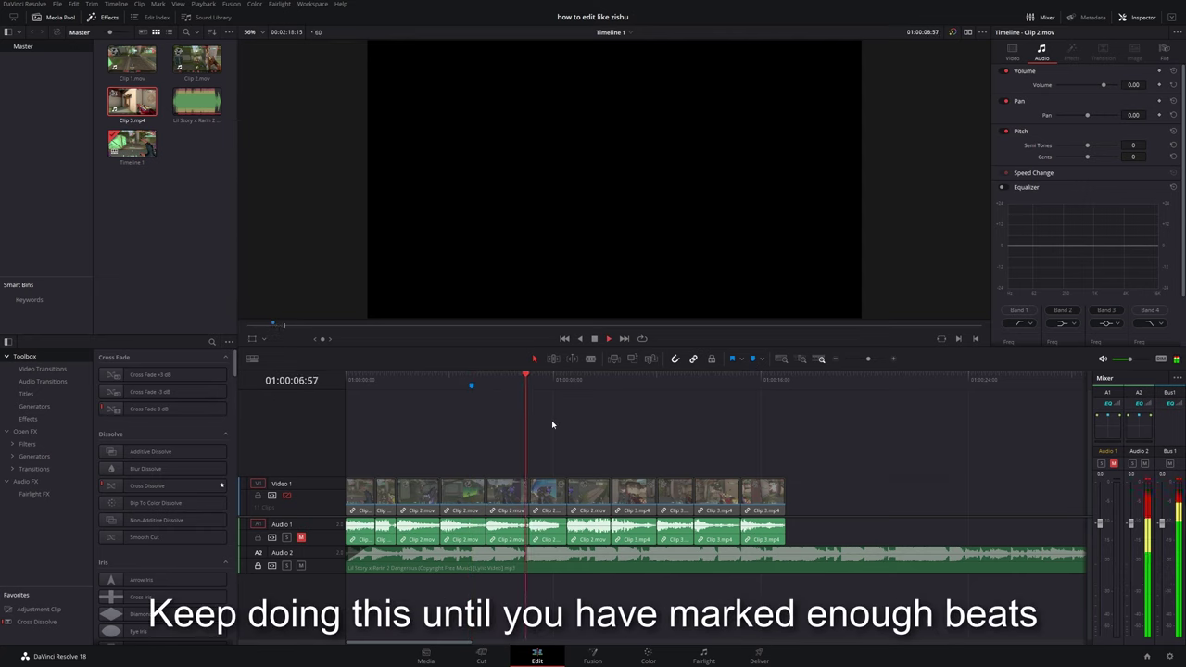
left_click_drag(470, 380, 495, 381)
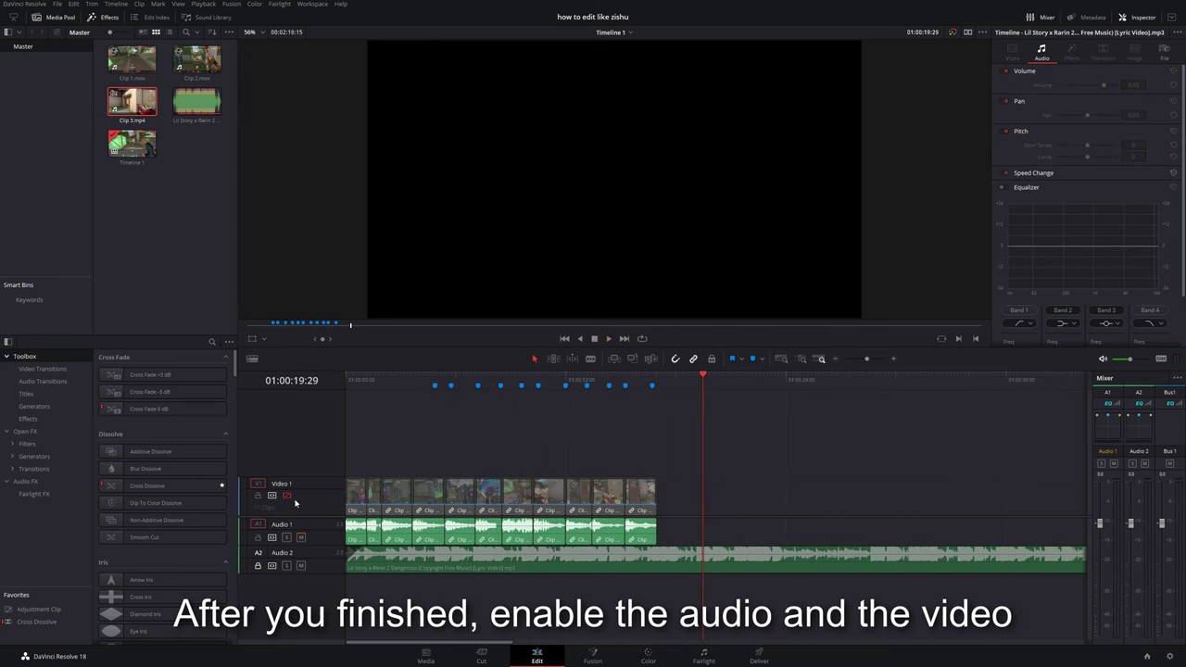
Re-enable the gameplay track, then select all clips with their audio and shift them past the beat markers.
left_click(287, 496)
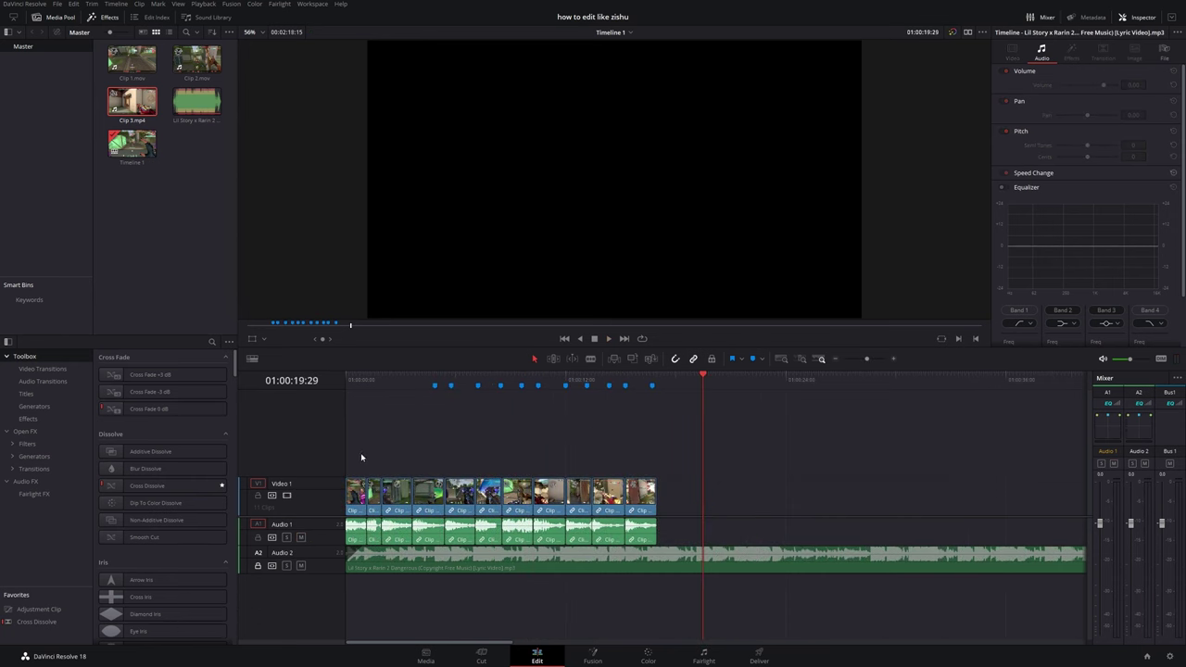
left_click_drag(361, 456, 657, 500)
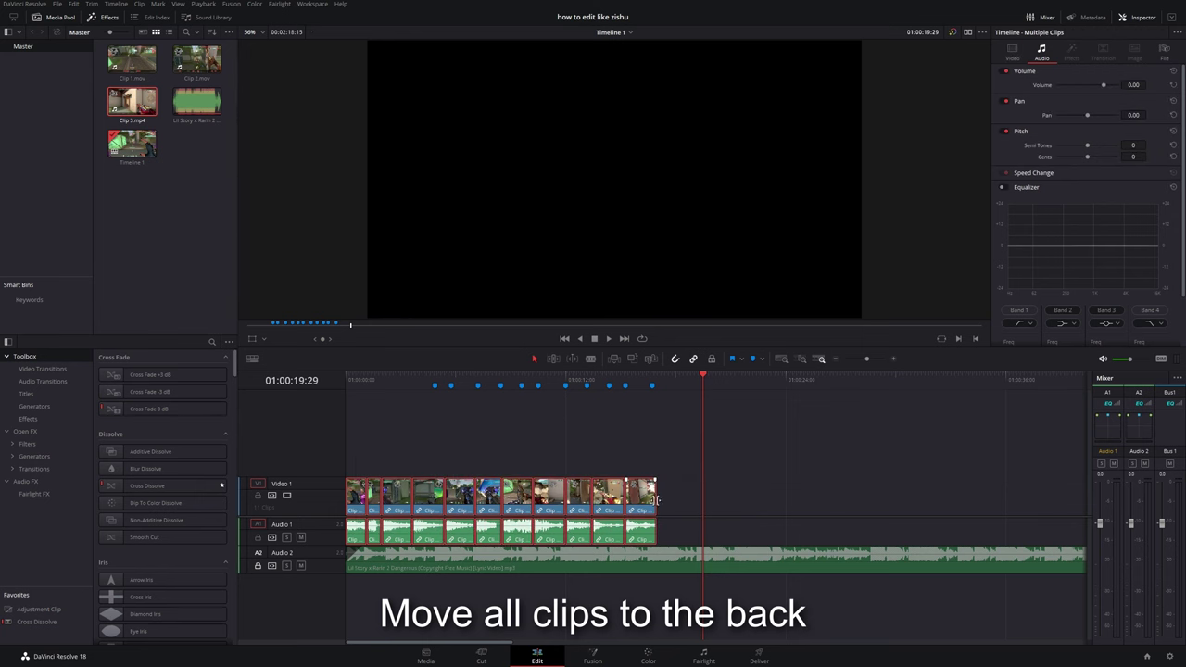
left_click_drag(356, 495, 714, 495)
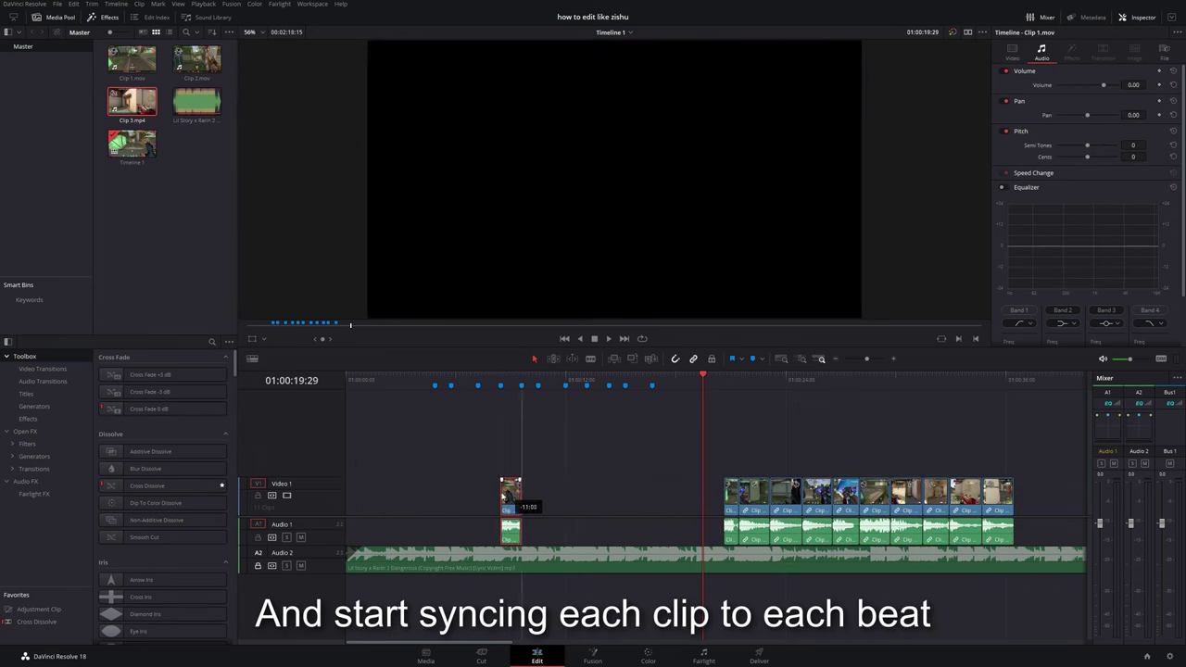
Drag each gameplay clip left so its start snaps to the next blue beat marker, then zoom the timeline in.
left_click_drag(716, 503, 447, 501)
left_click_drag(731, 497, 455, 497)
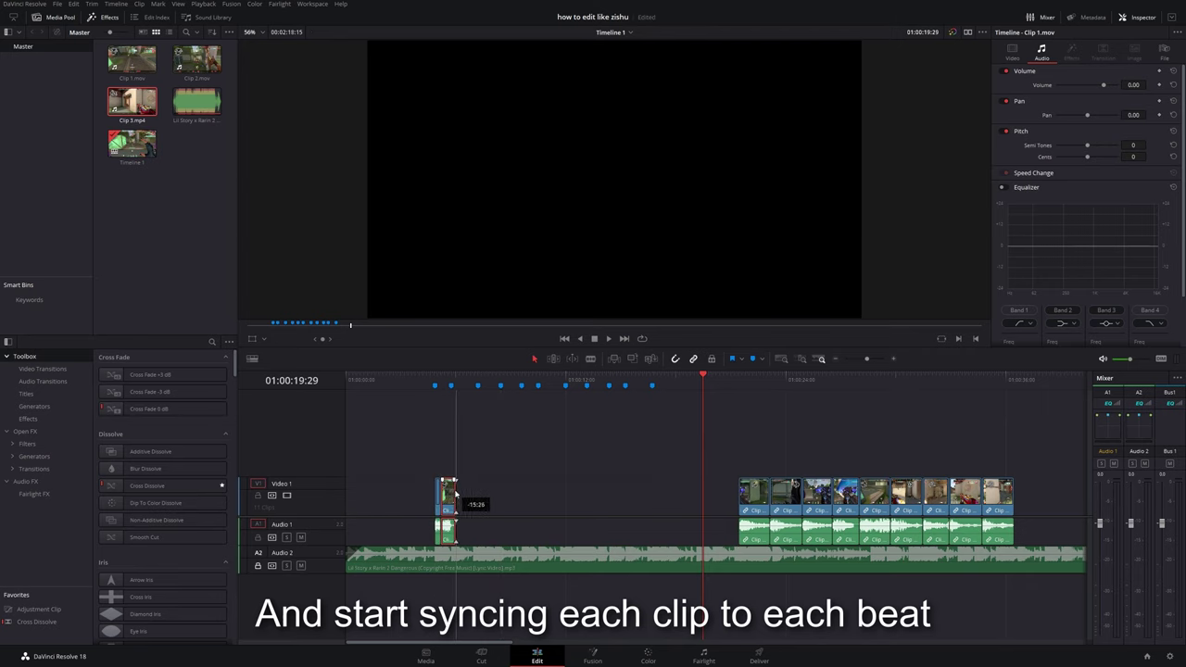
left_click_drag(738, 492, 492, 497)
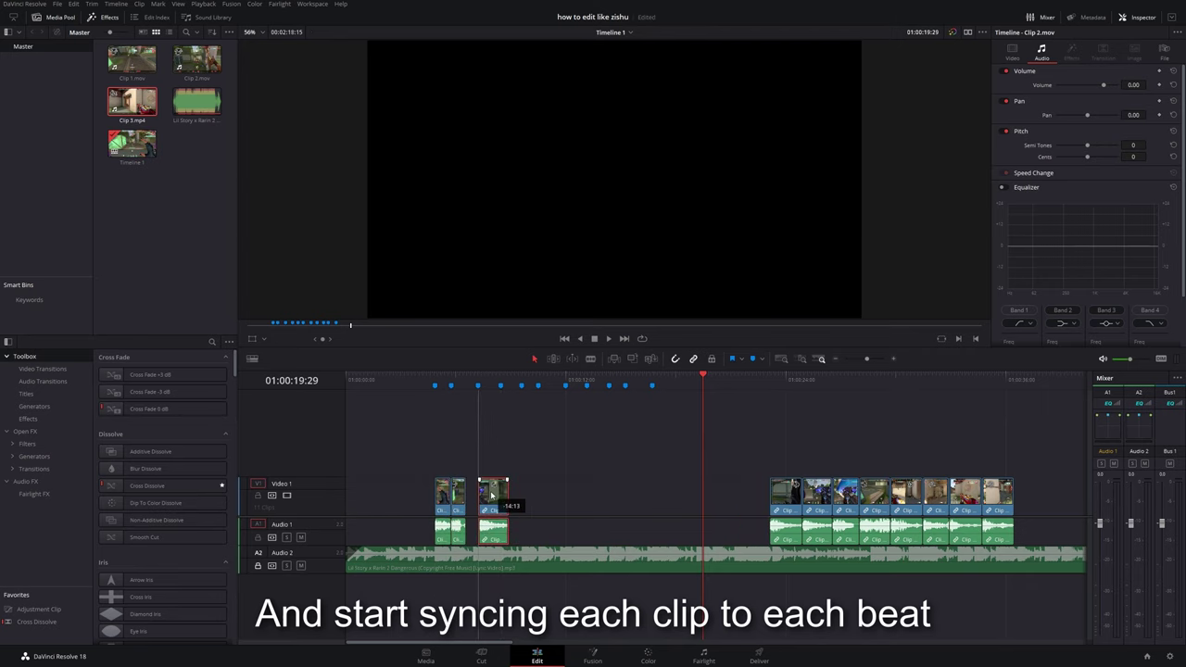
left_click_drag(793, 494, 526, 495)
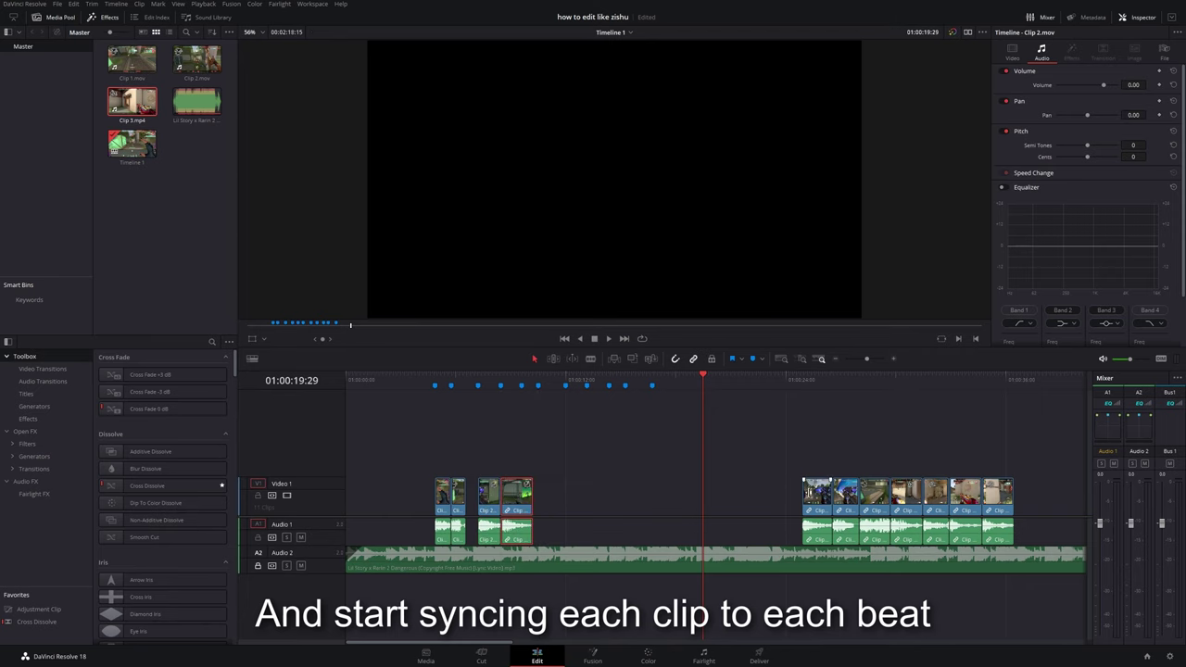
left_click_drag(810, 492, 532, 487)
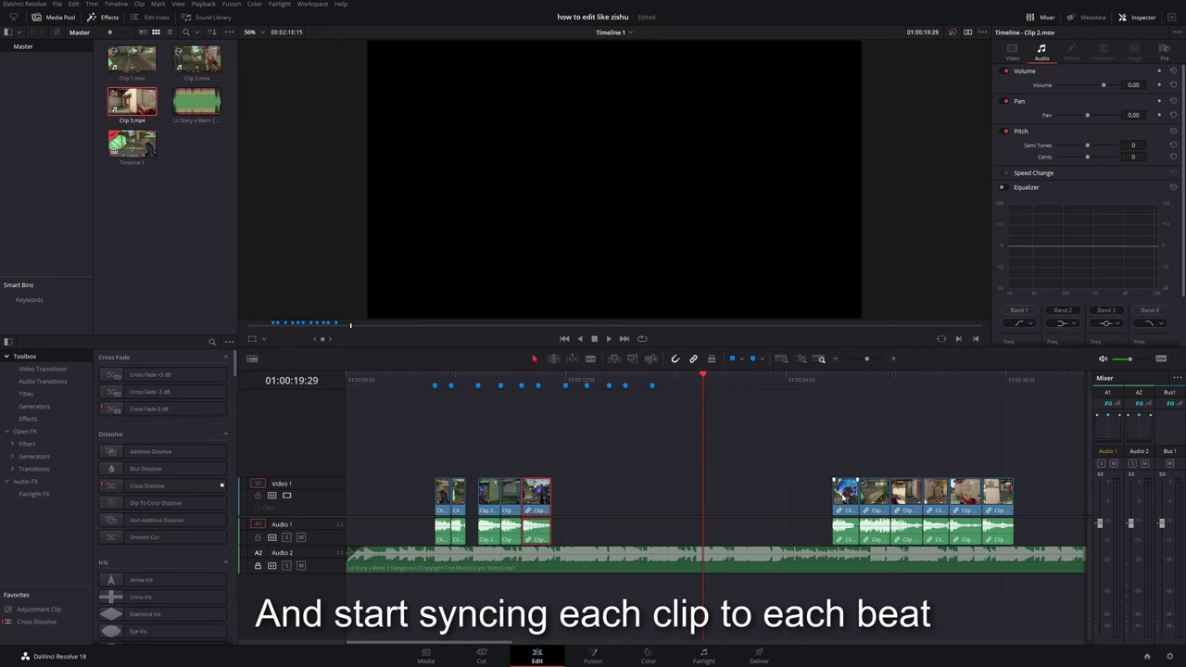
left_click_drag(843, 494, 565, 492)
mouse_move(965, 491)
left_mouse_down()
mouse_move(639, 488)
mouse_move(669, 492)
left_mouse_up()
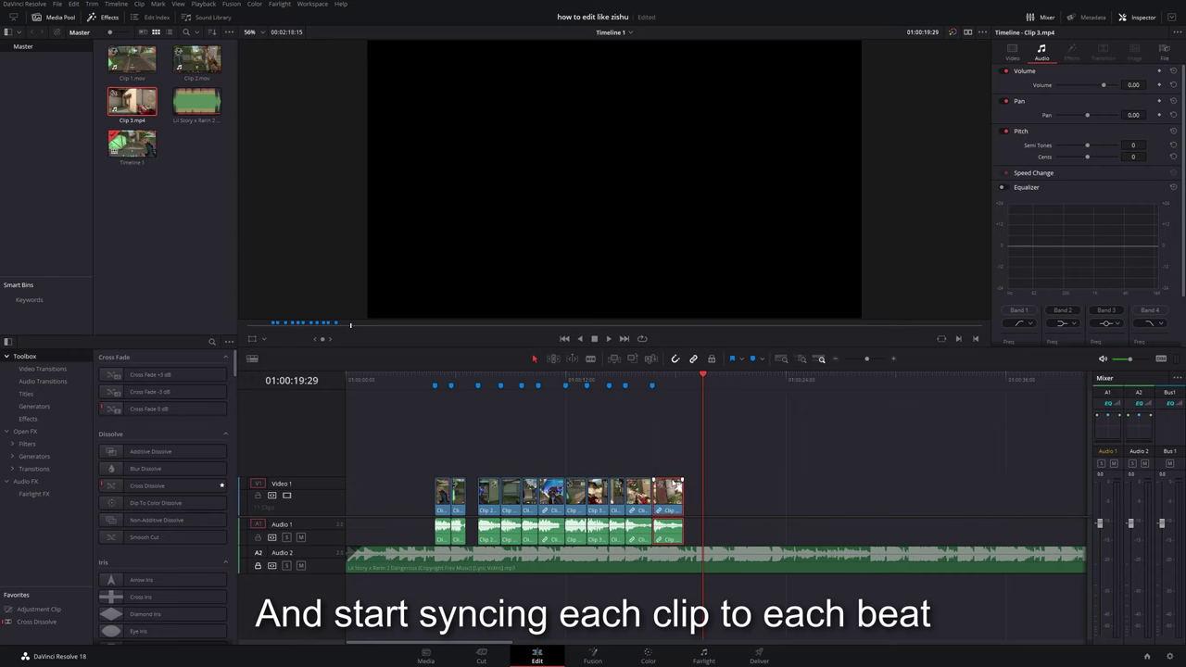
left_click(424, 380)
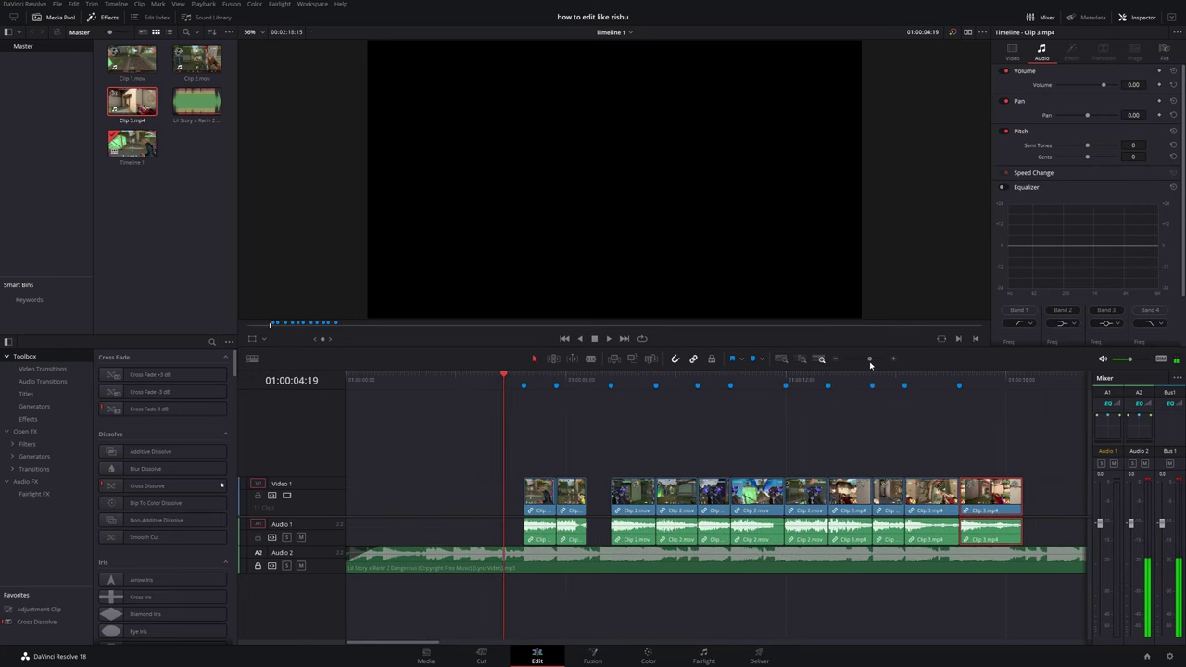
left_click(871, 361)
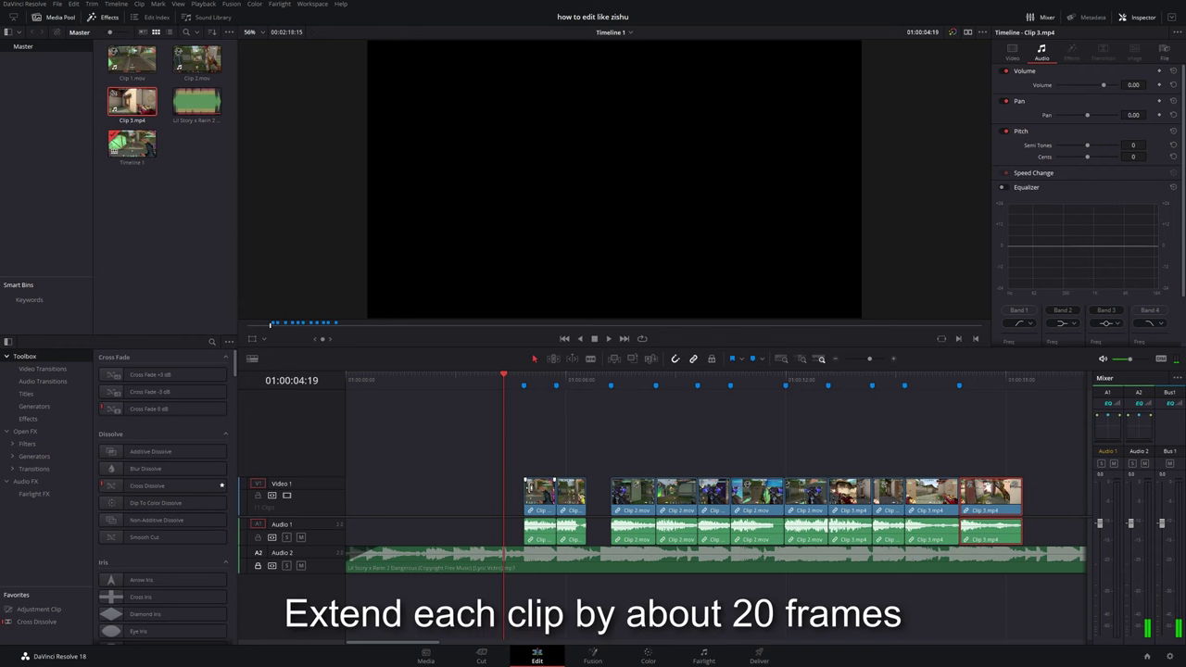
Extend the clip edges about 20 frames each and stretch the first clip's head back toward 01:00:00:00.
mouse_move(525, 488)
left_mouse_down()
mouse_move(489, 488)
mouse_move(639, 488)
left_mouse_up()
left_click(525, 380)
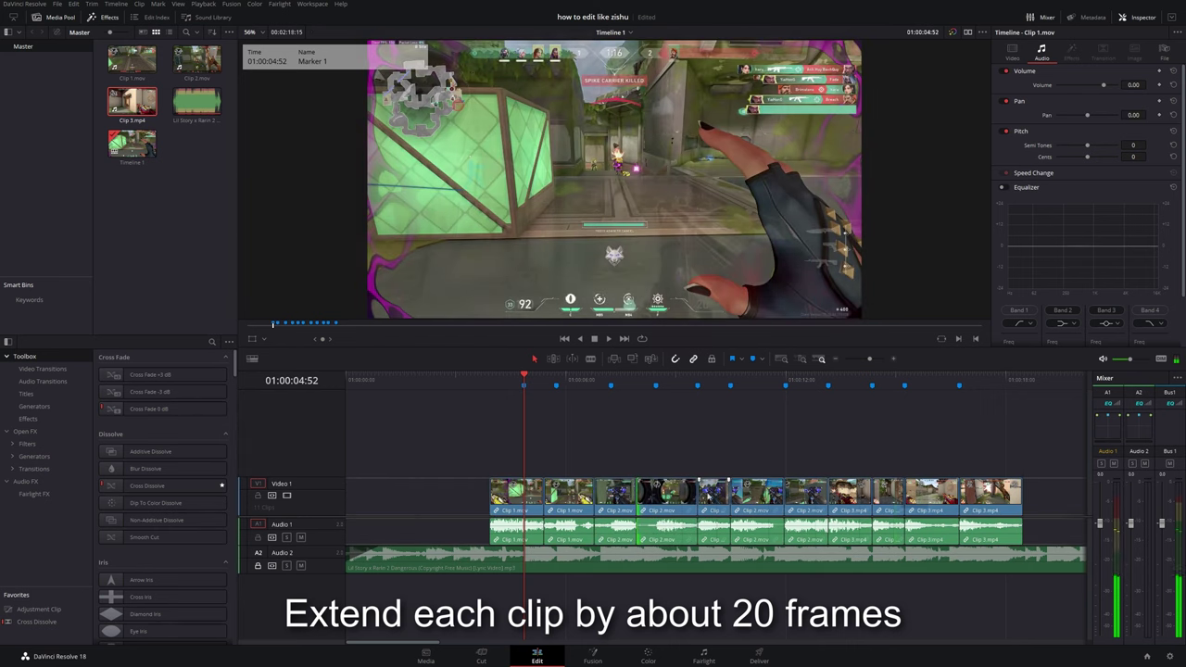
left_click_drag(945, 488, 946, 491)
key("Up")
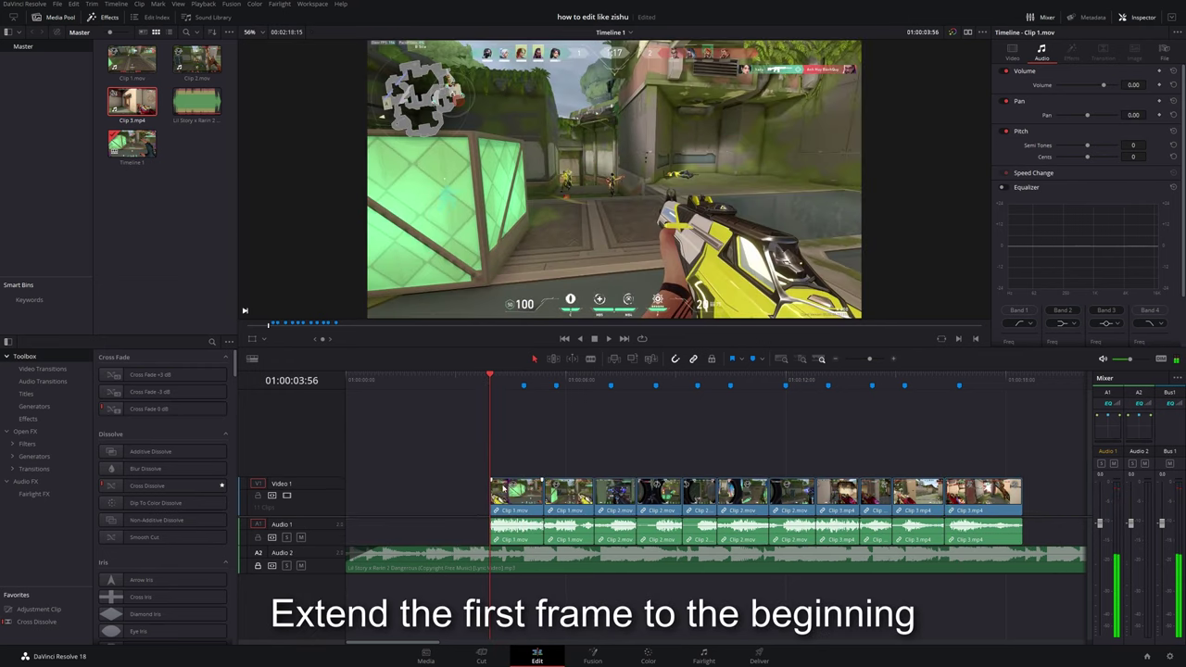
left_click_drag(491, 488, 199, 479)
key("Home")
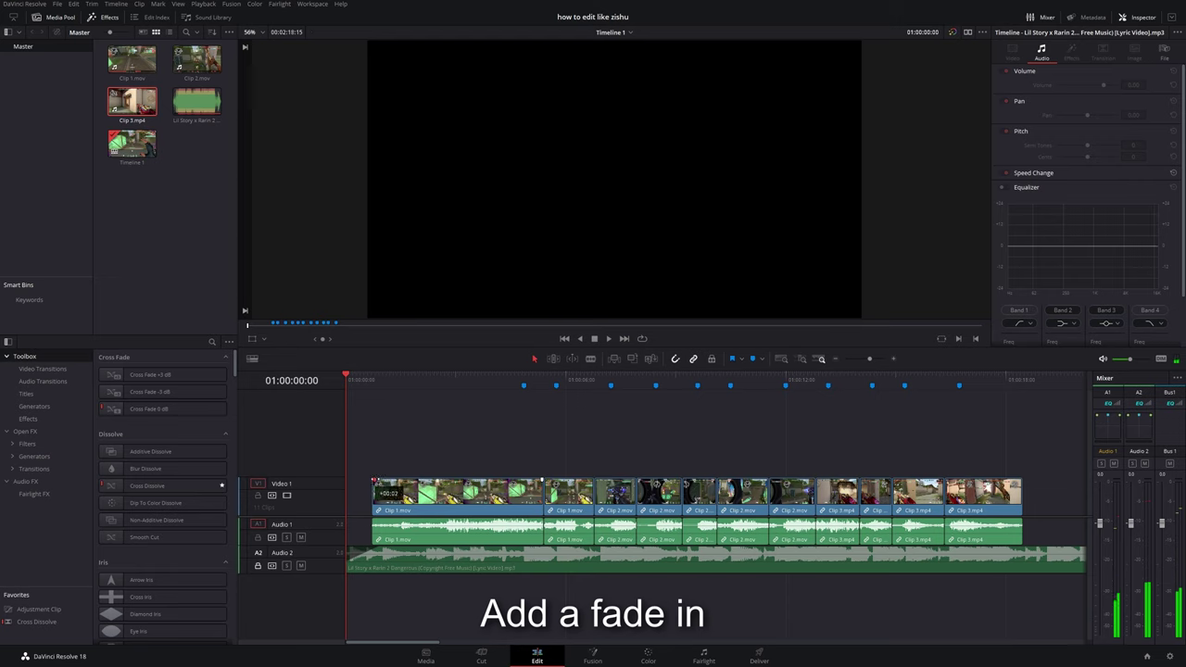
Drag a fade-in onto the first clip's opening and play the edit from the start.
left_click_drag(375, 486, 447, 489)
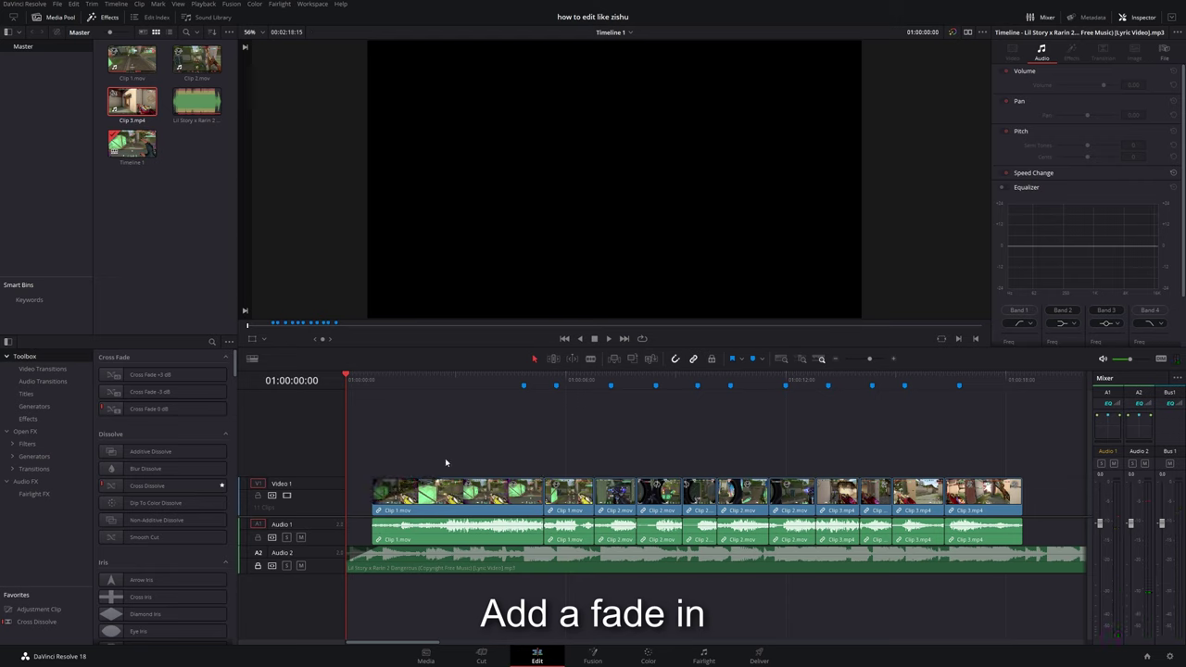
key("space")
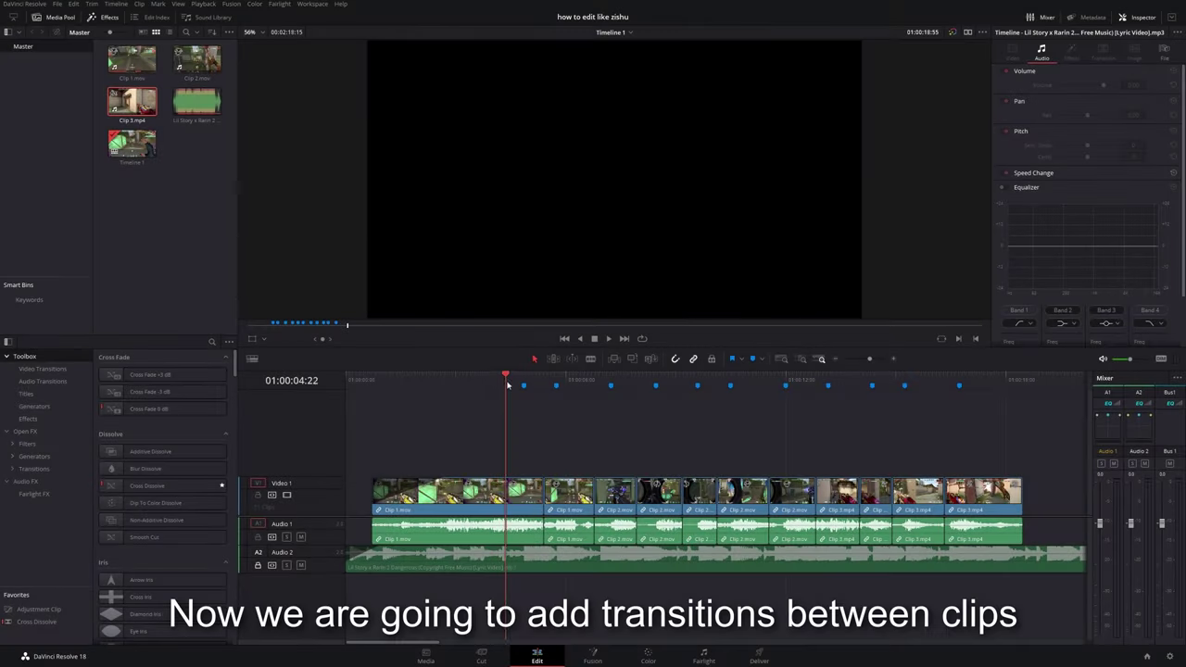
Drop a Non-Additive Dissolve on the first cut and a Blur Dissolve on a later Video 1 cut.
left_click(523, 385)
key("space")
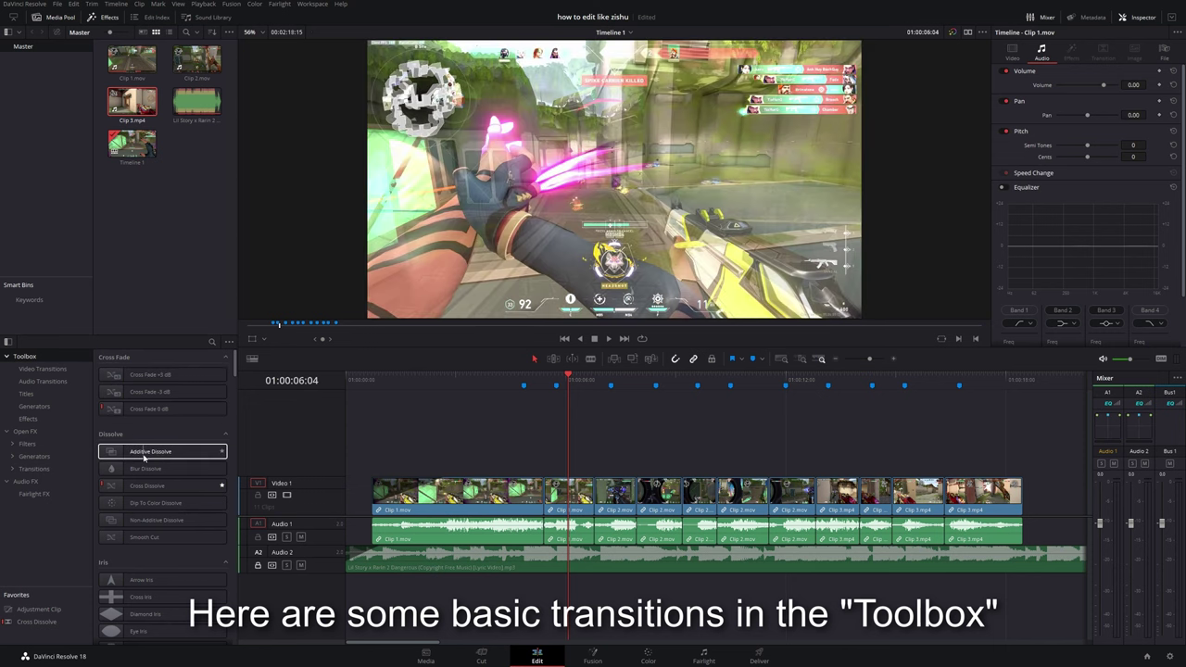
scroll(157, 426, "down", 2)
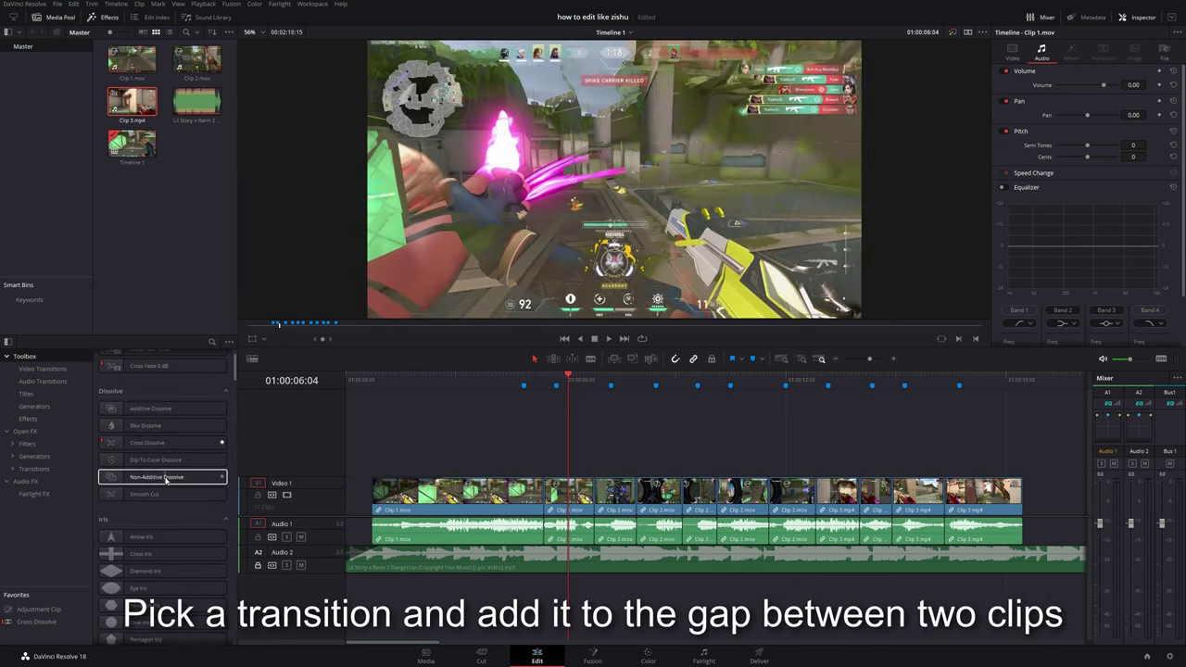
mouse_move(162, 476)
left_mouse_down()
mouse_move(549, 452)
mouse_move(552, 492)
left_mouse_up()
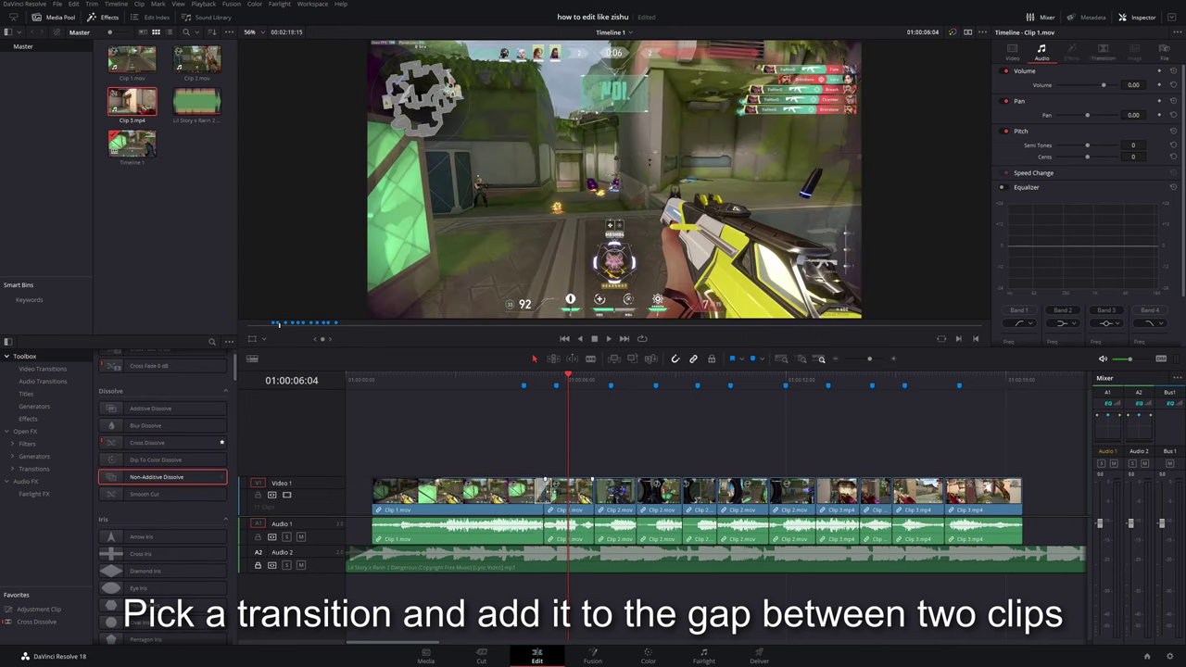
left_click(515, 399)
key("space")
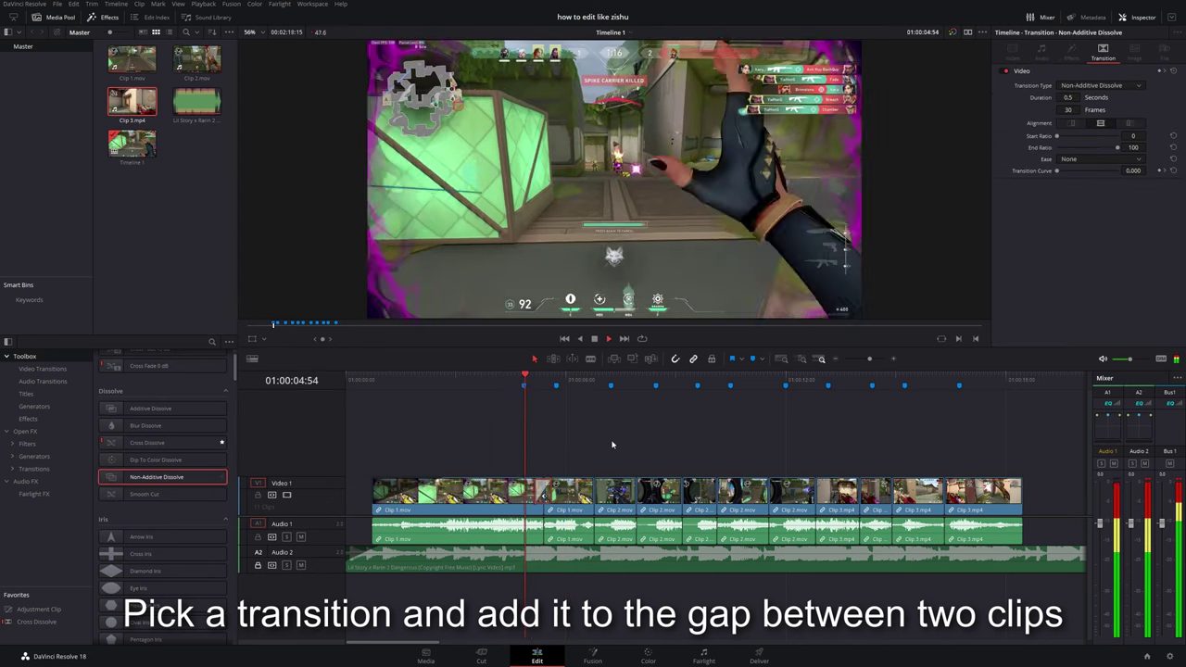
left_click_drag(145, 425, 598, 494)
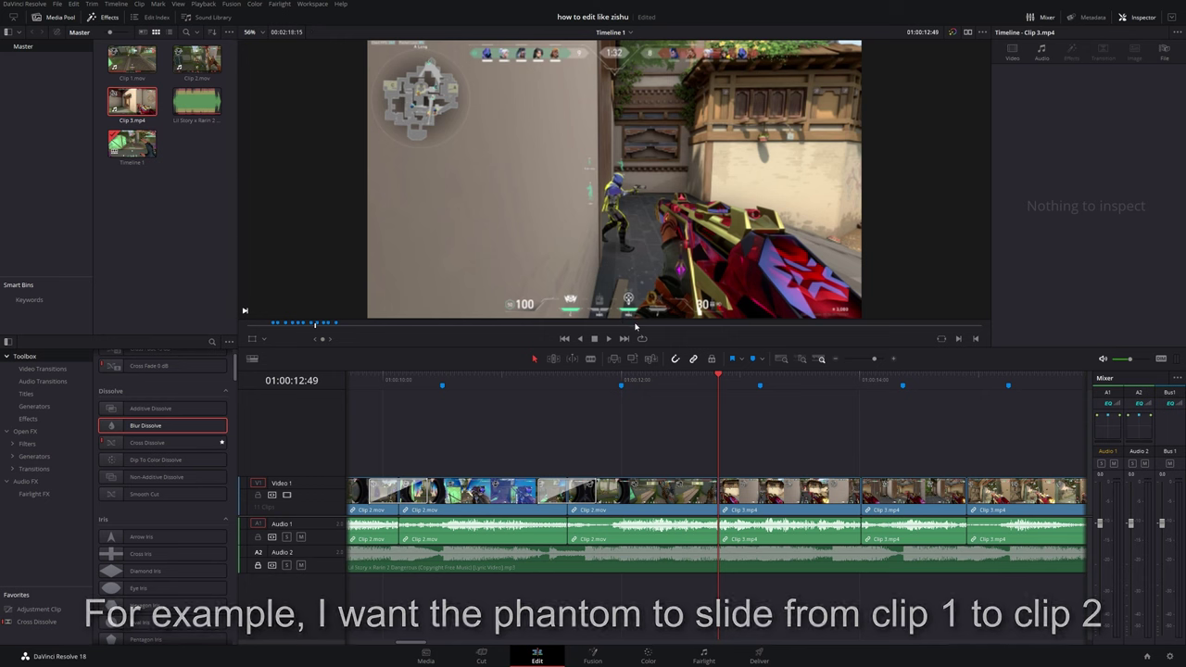
Unlink Clip 3.mp4 from its audio and copy the video onto a new Video 2 track.
left_click(778, 502)
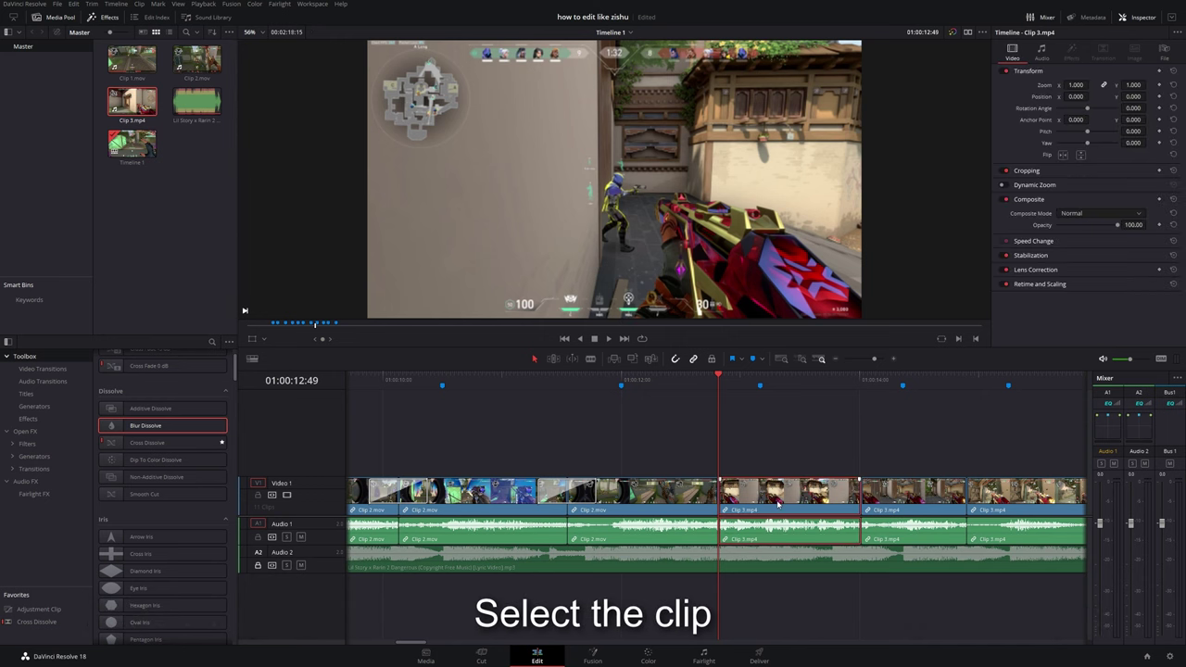
right_click(778, 503)
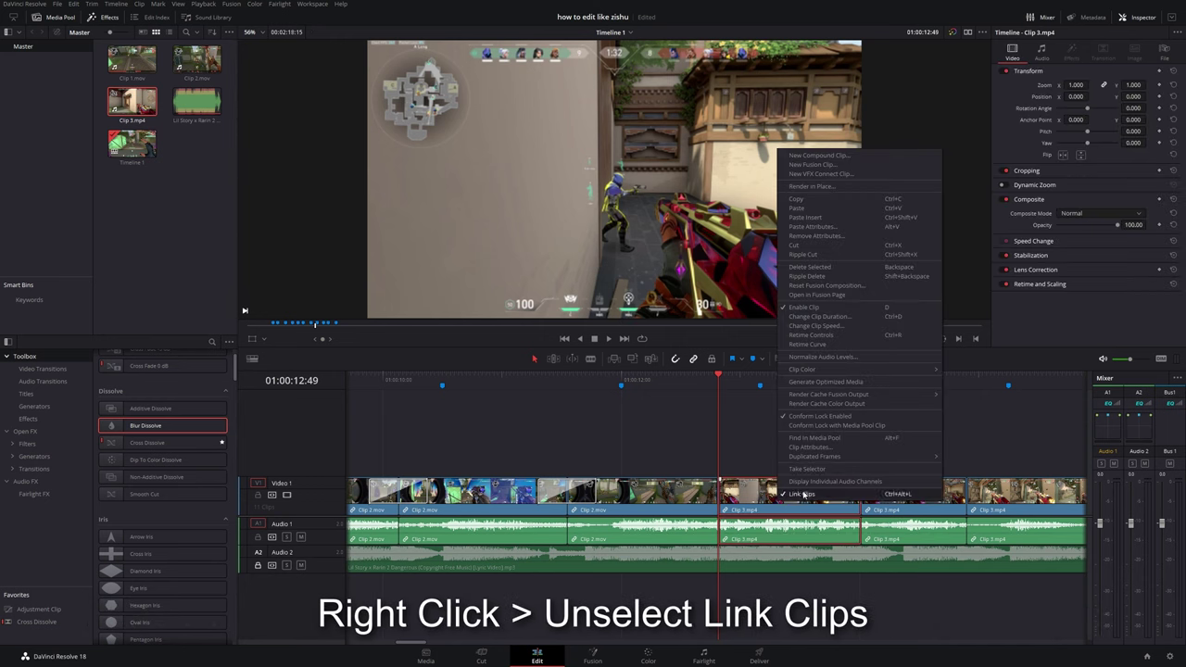
left_click(802, 494)
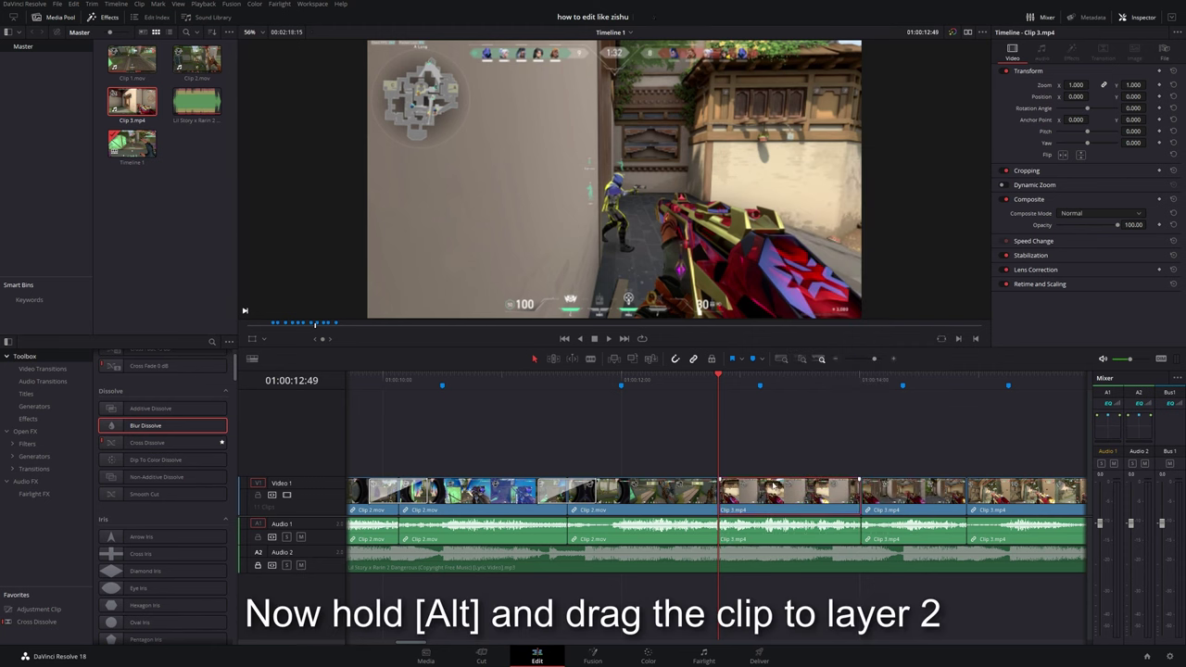
left_click_drag(786, 497, 778, 457)
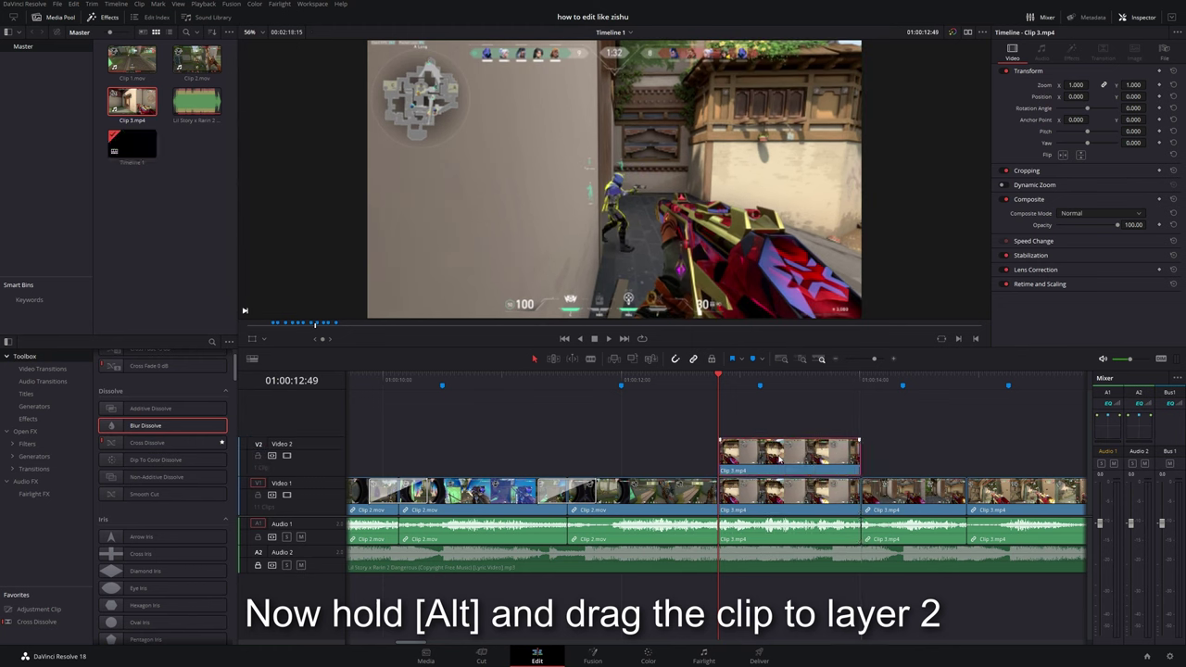
Turn the Video 2 copy into a freeze frame through Change Clip Speed.
right_click(778, 457)
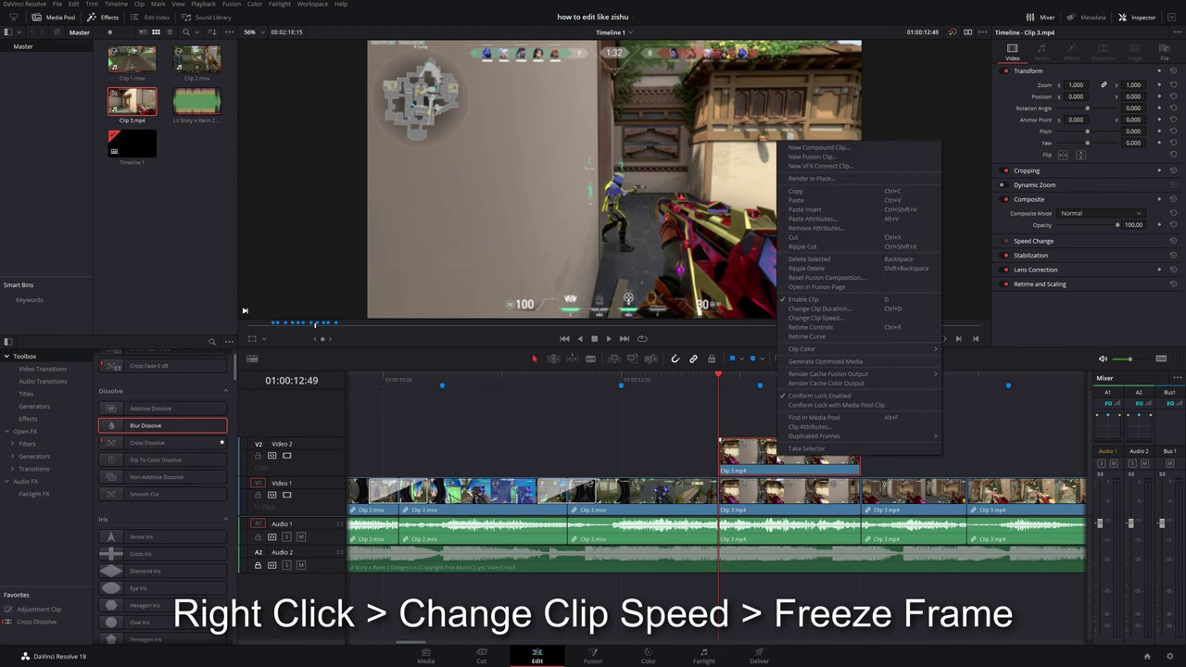
left_click(808, 318)
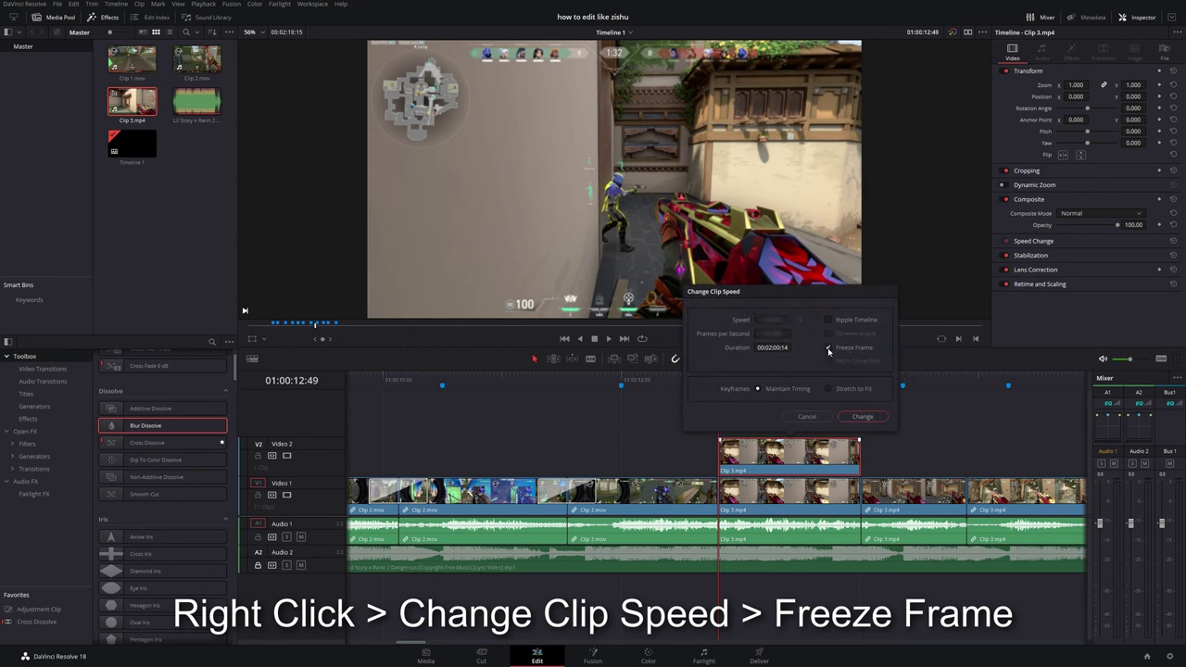
left_click(860, 418)
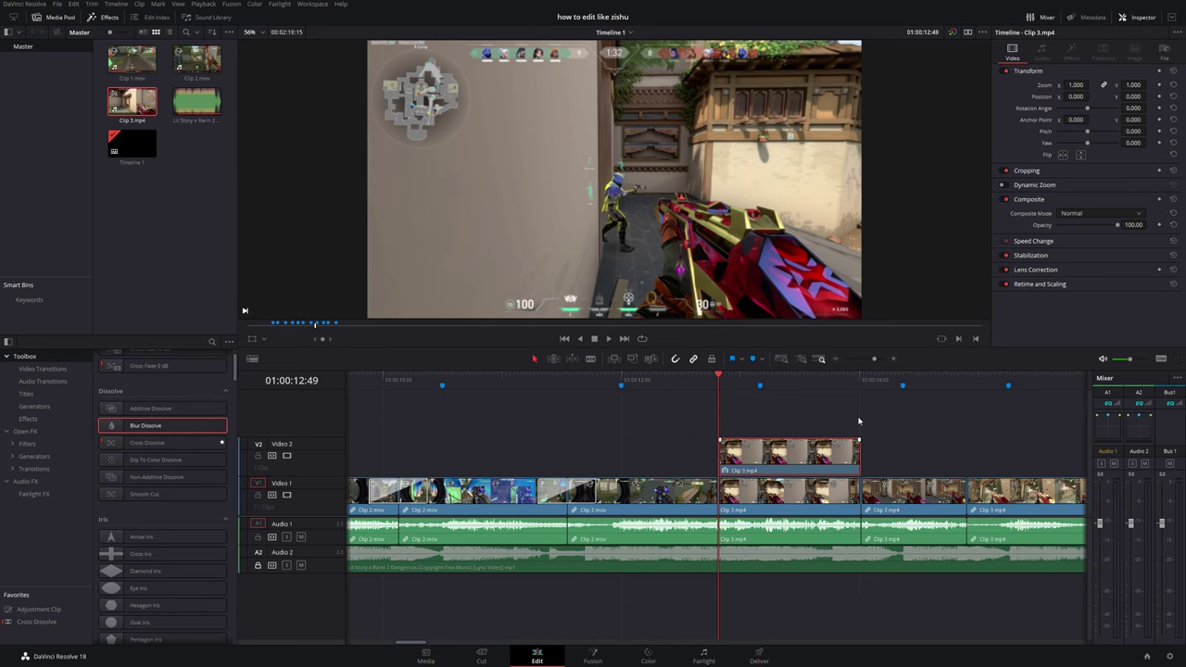
Nudge the freeze frame slightly earlier and delete its tail past Clip 3's cut.
left_click_drag(792, 451, 771, 451)
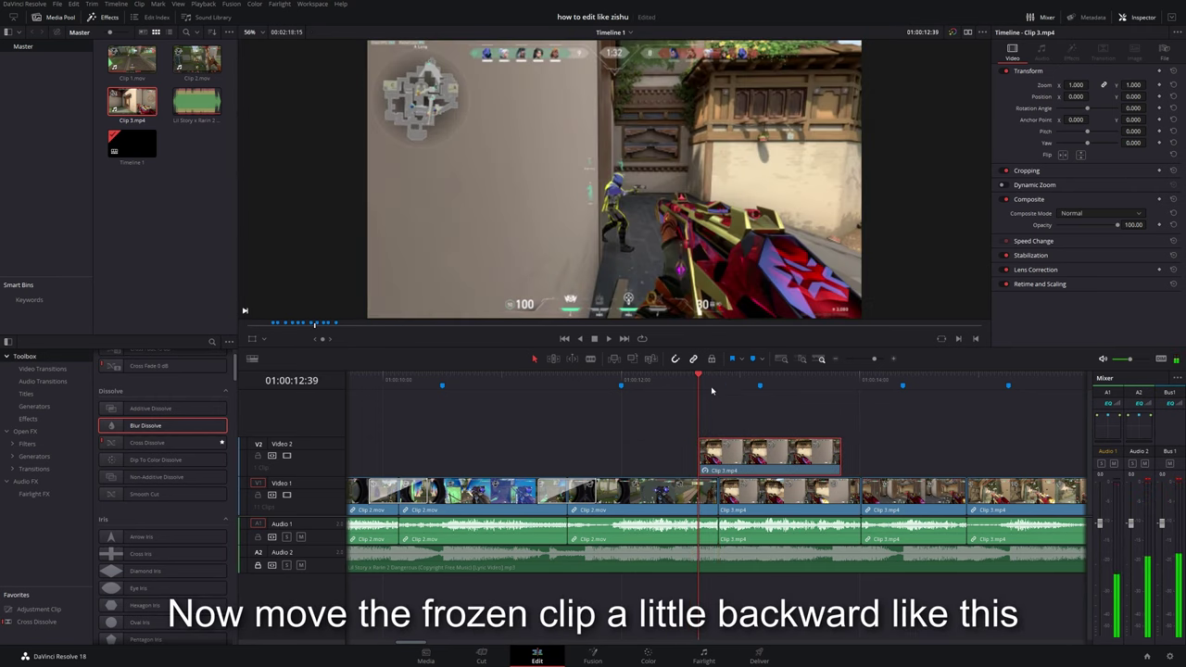
left_click(718, 385)
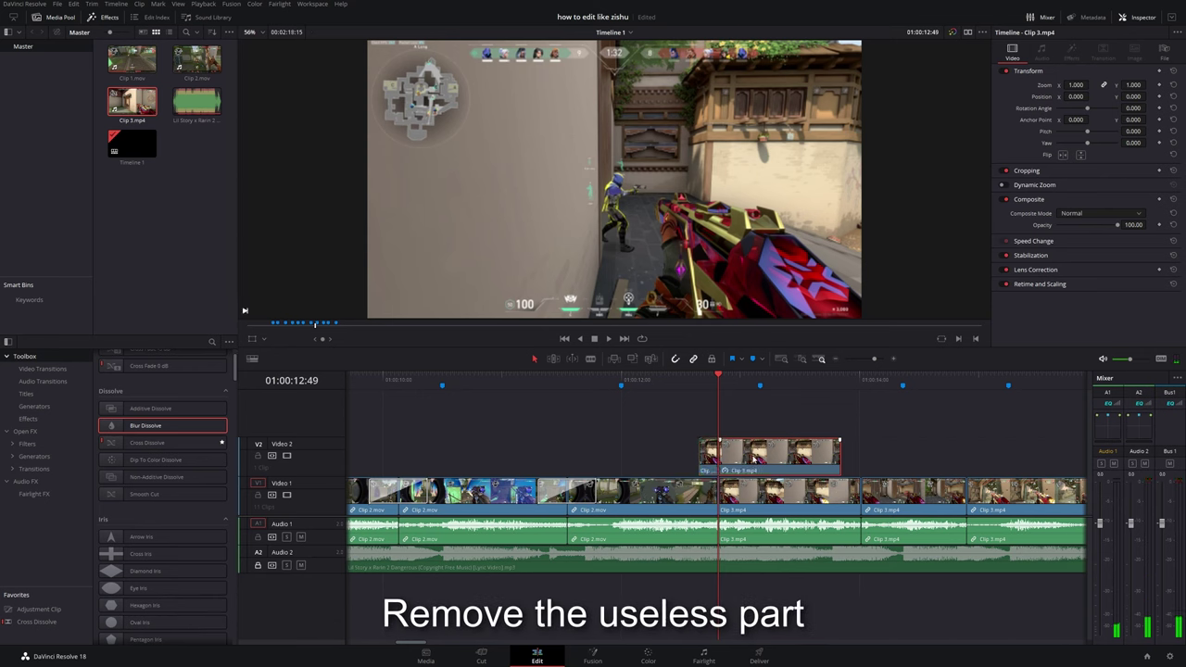
key("Delete")
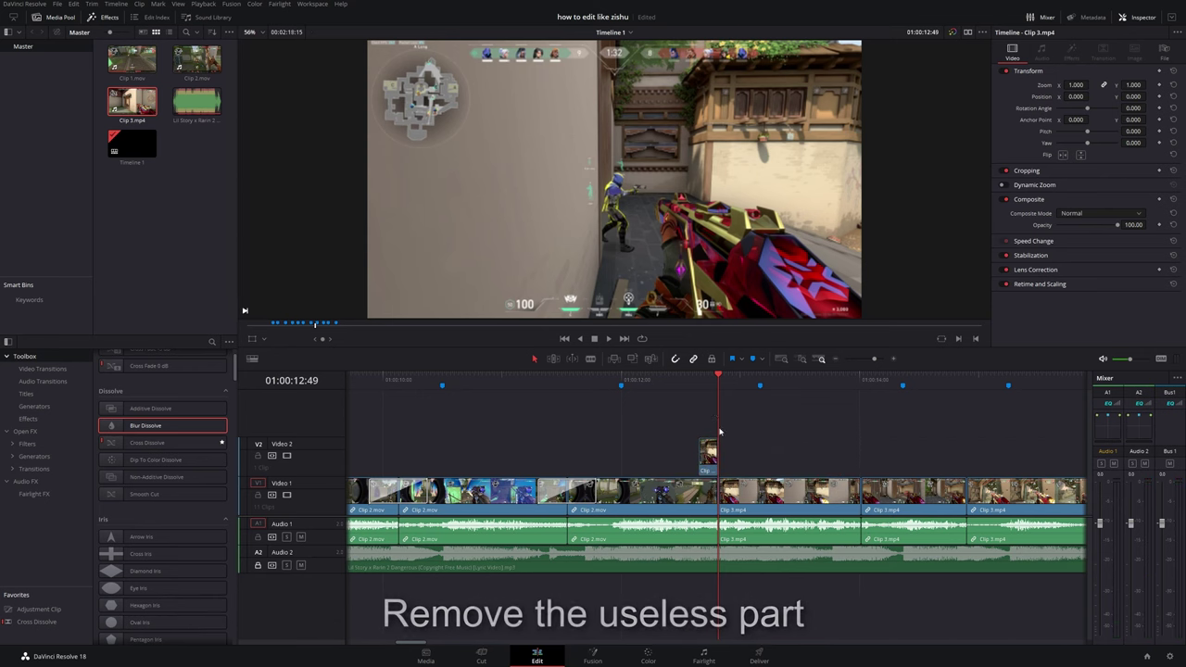
left_click(710, 455)
key("Up")
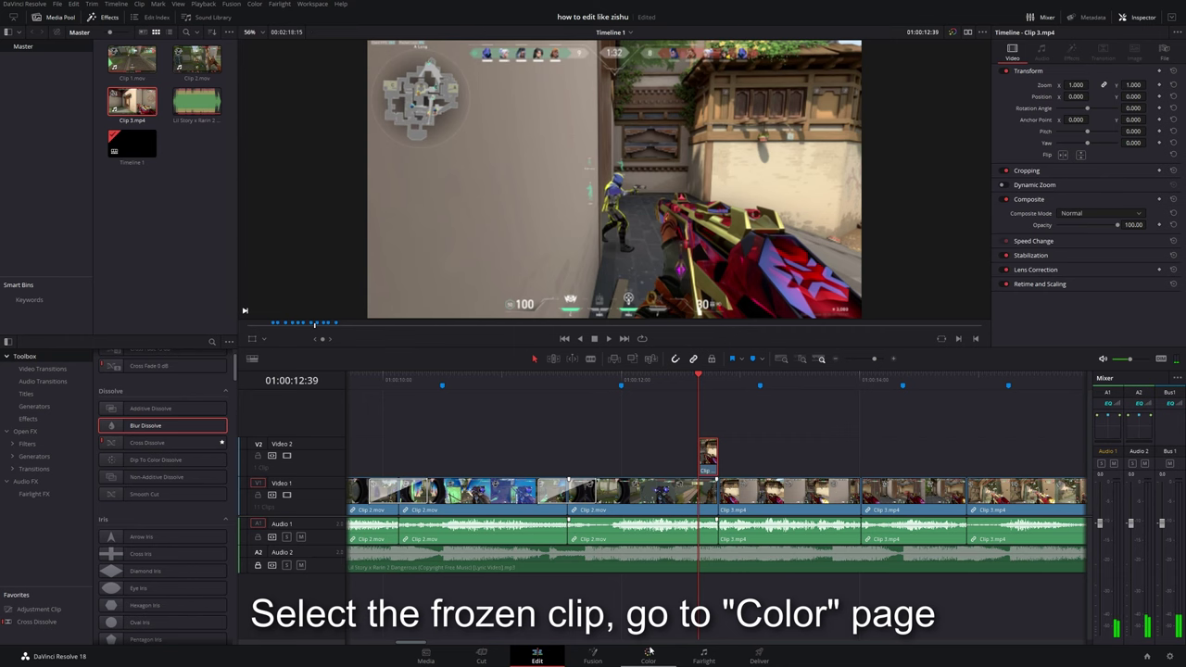
On the Color page, start a polygon window and set Timeline Proxy Resolution to Full.
left_click(649, 654)
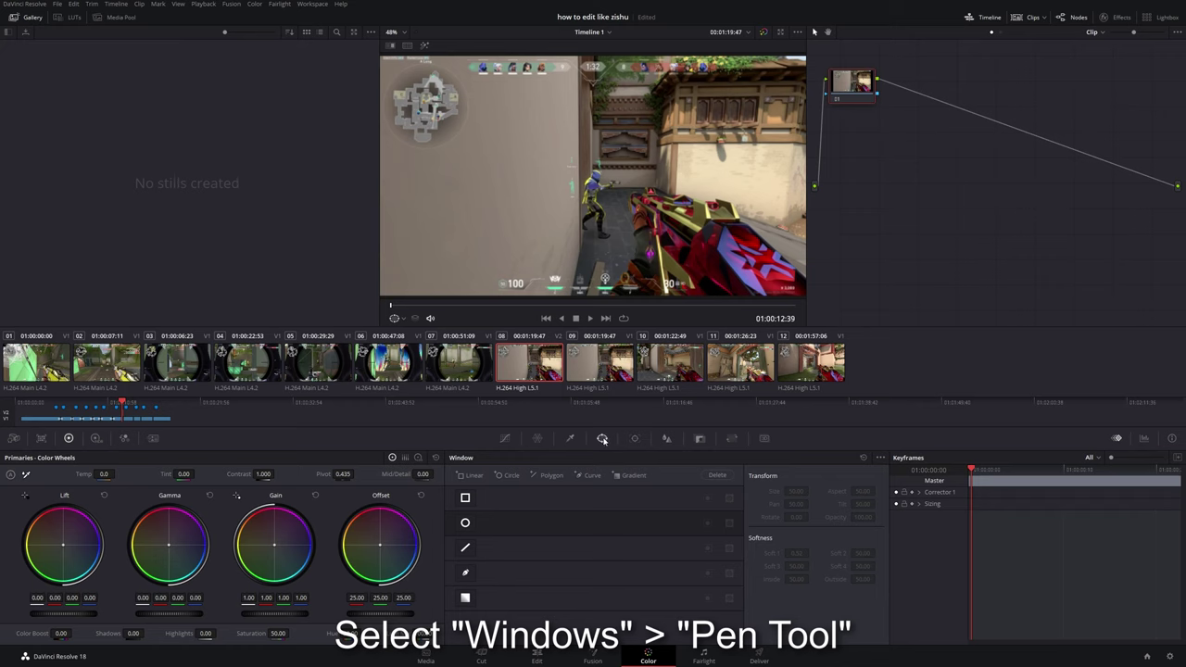
left_click(465, 575)
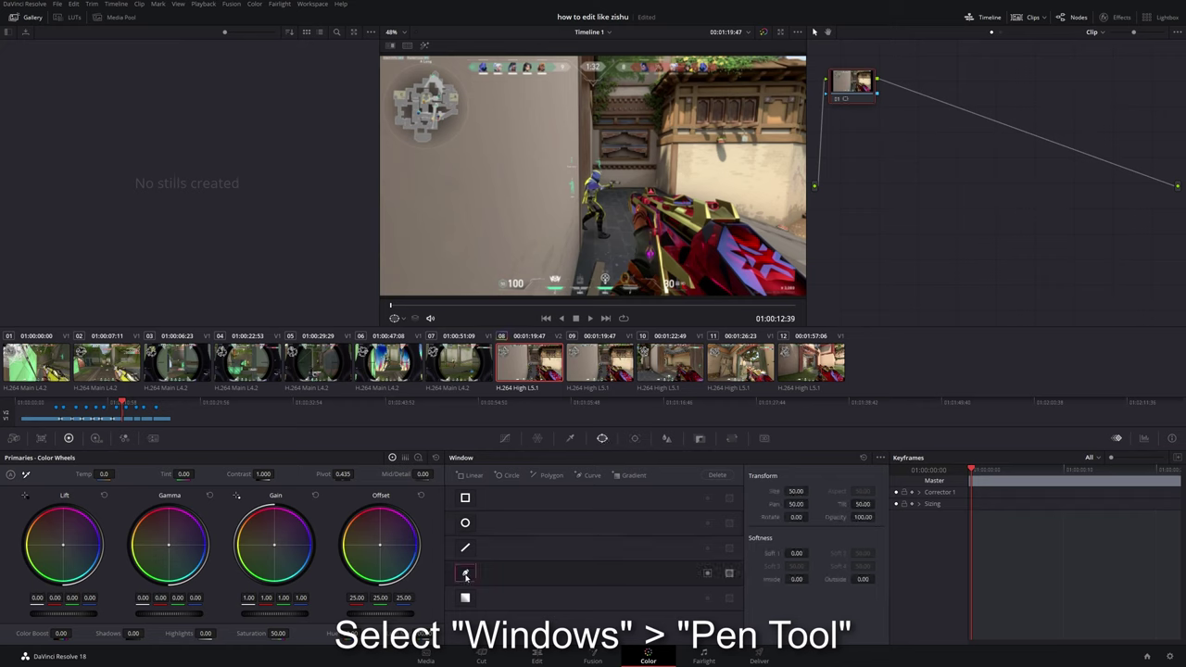
scroll(661, 244, "up", 3)
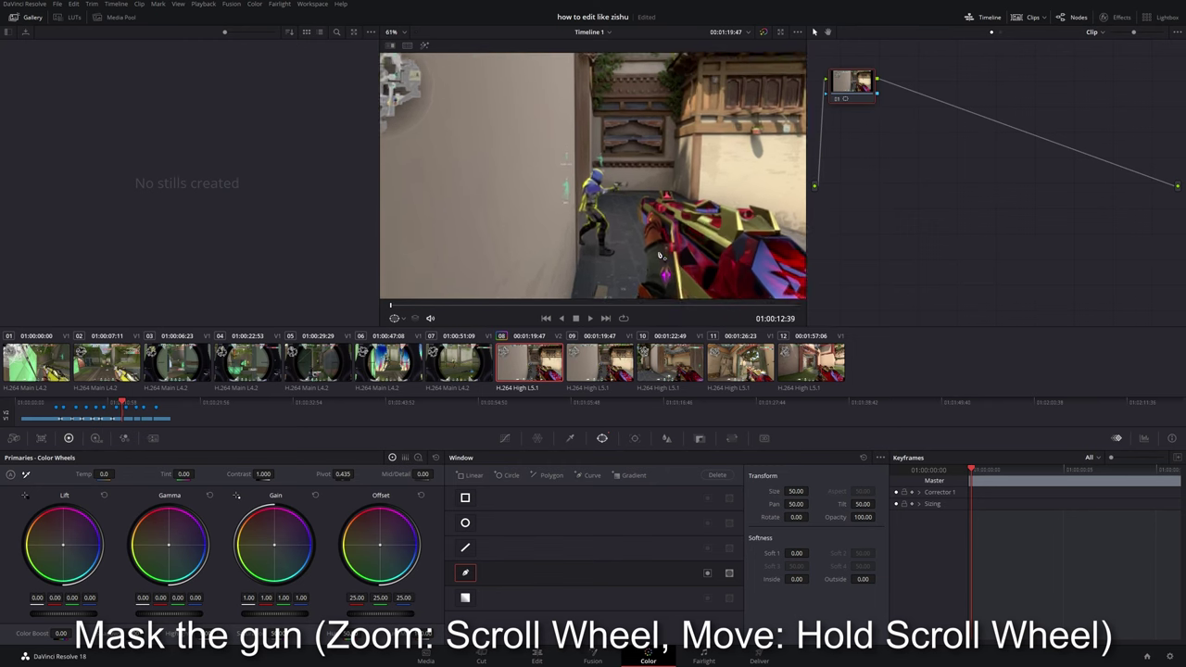
mouse_move(660, 243)
left_mouse_down()
mouse_move(528, 146)
mouse_move(604, 198)
left_mouse_up()
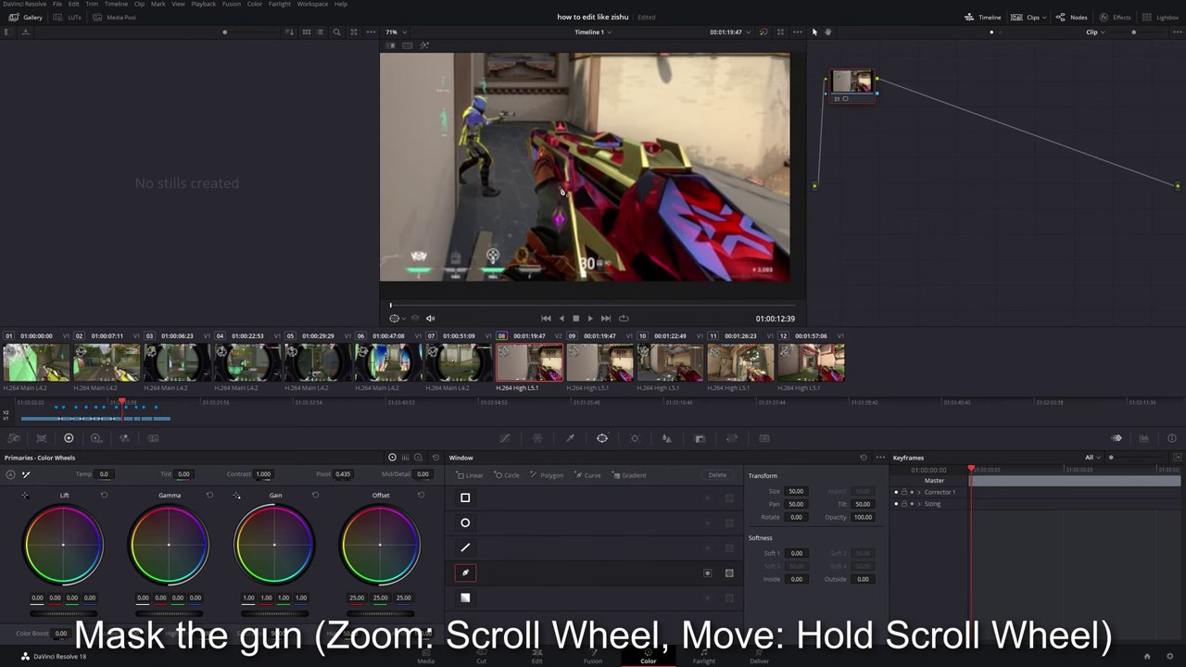
scroll(608, 201, "up", 3)
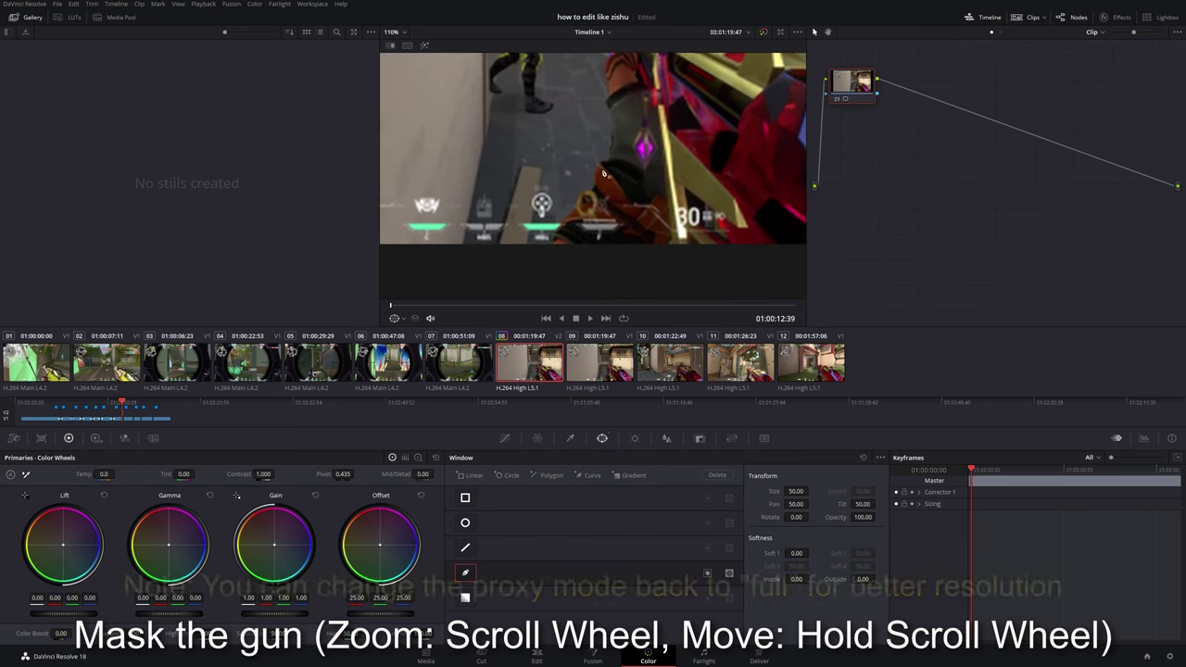
left_click(204, 4)
mouse_move(247, 37)
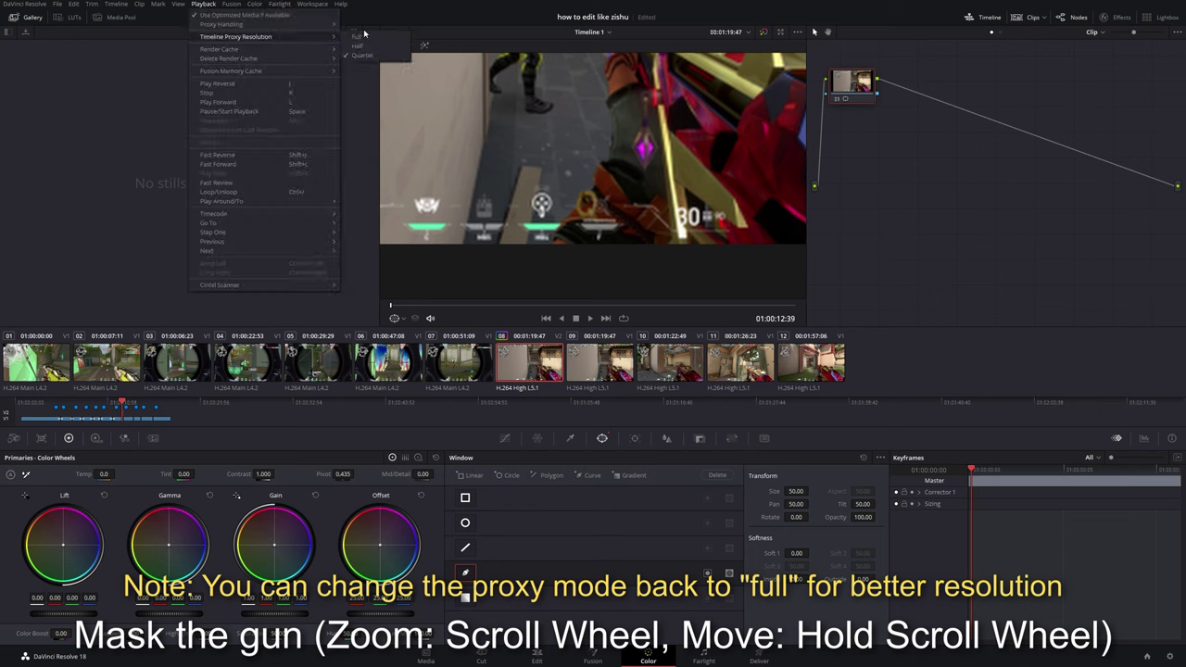
left_click(375, 39)
Trace the polygon mask along the gun's outline and close it on its first point.
mouse_move(639, 195)
left_mouse_down()
mouse_move(546, 232)
mouse_move(634, 184)
left_mouse_up()
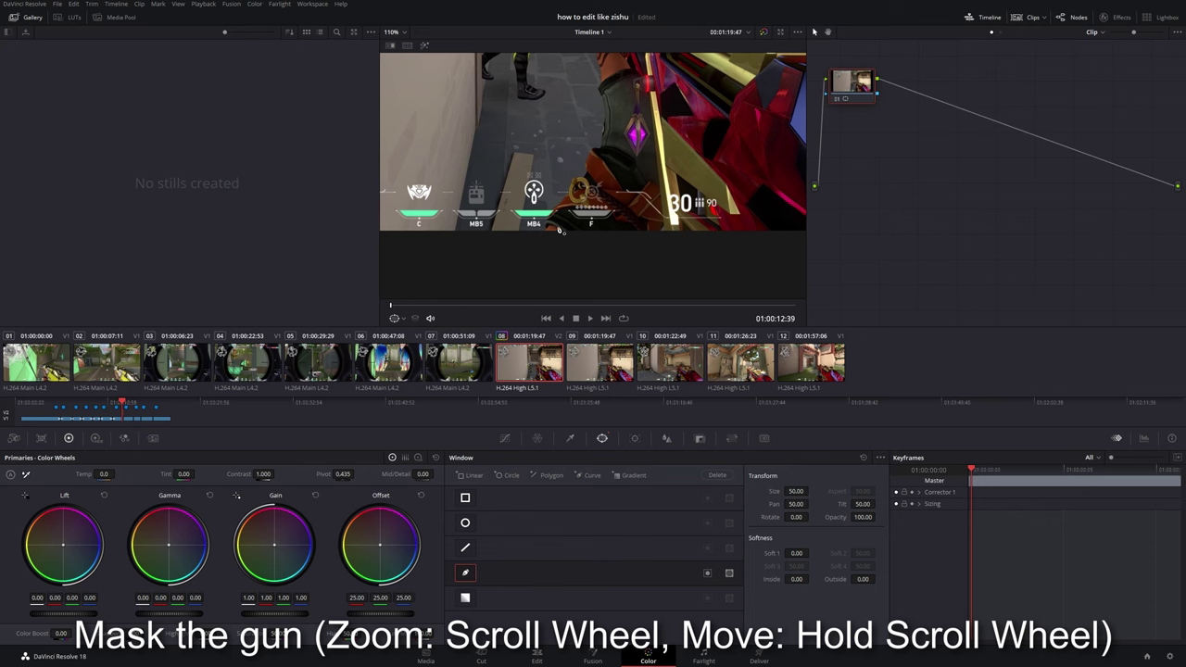
left_click_drag(560, 230, 597, 174)
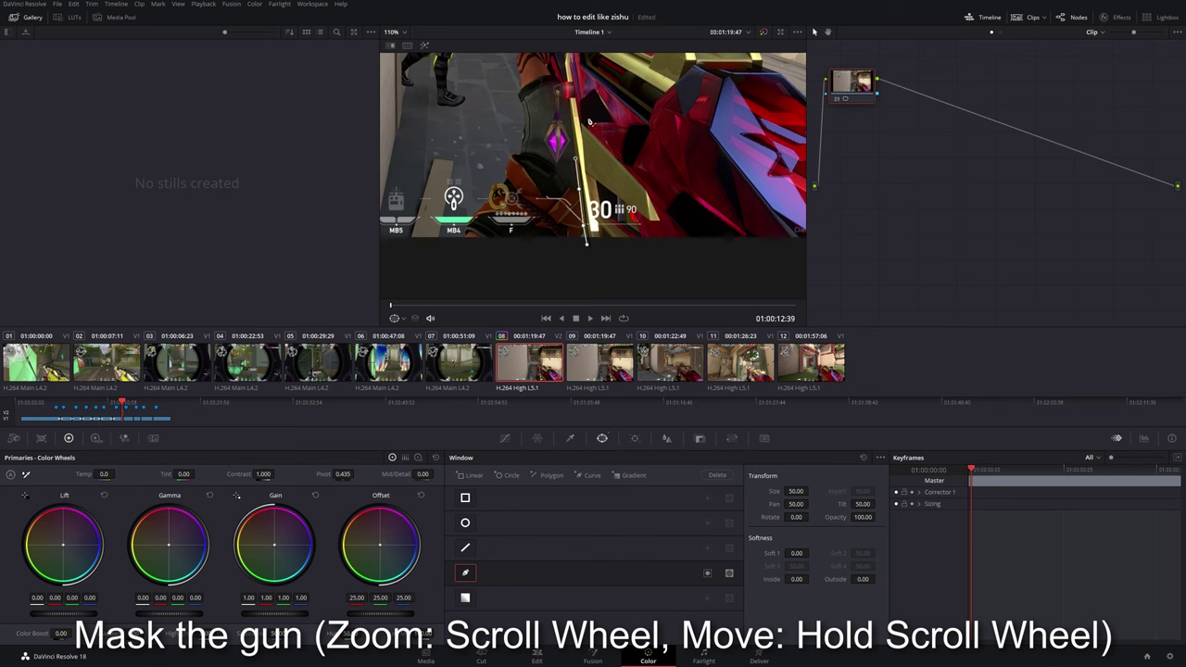
scroll(589, 121, "up", 3)
left_click_drag(589, 121, 576, 268)
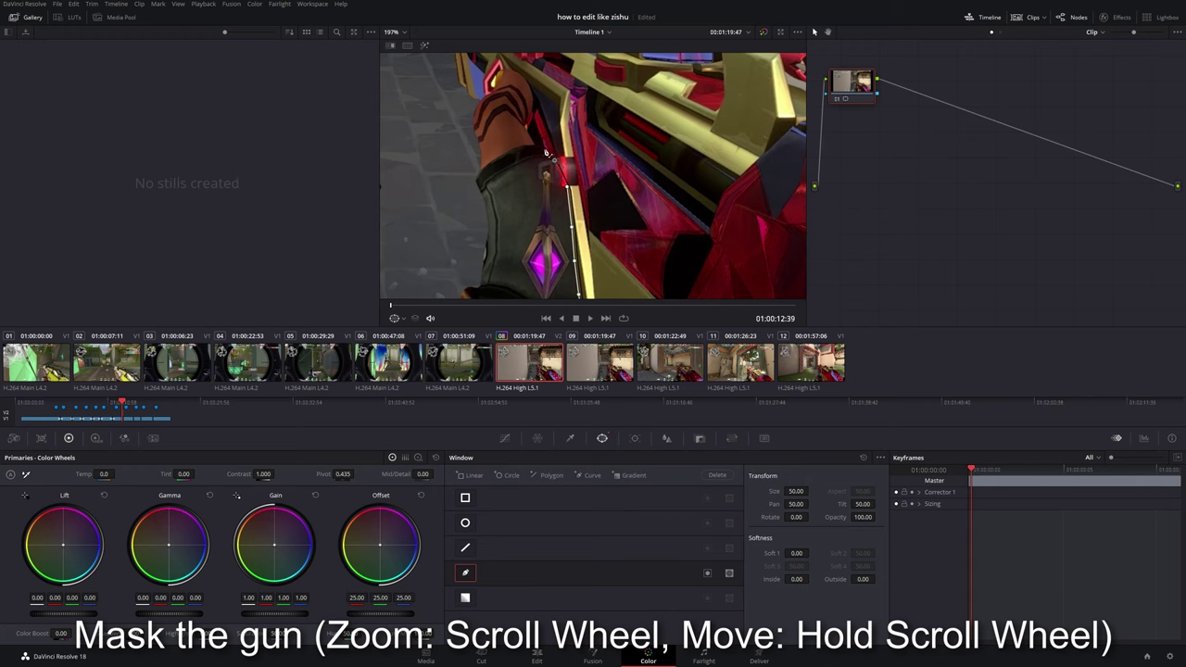
left_click_drag(546, 151, 670, 265)
scroll(670, 265, "down", 2)
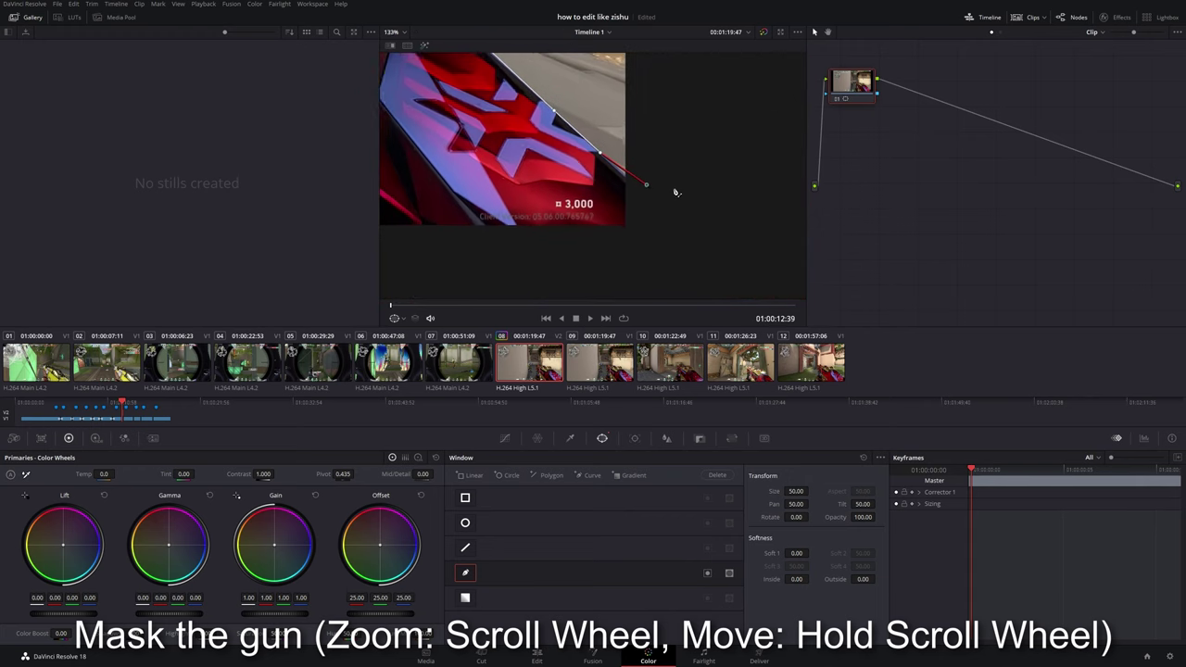
scroll(649, 185, "down", 1)
scroll(654, 237, "down", 1)
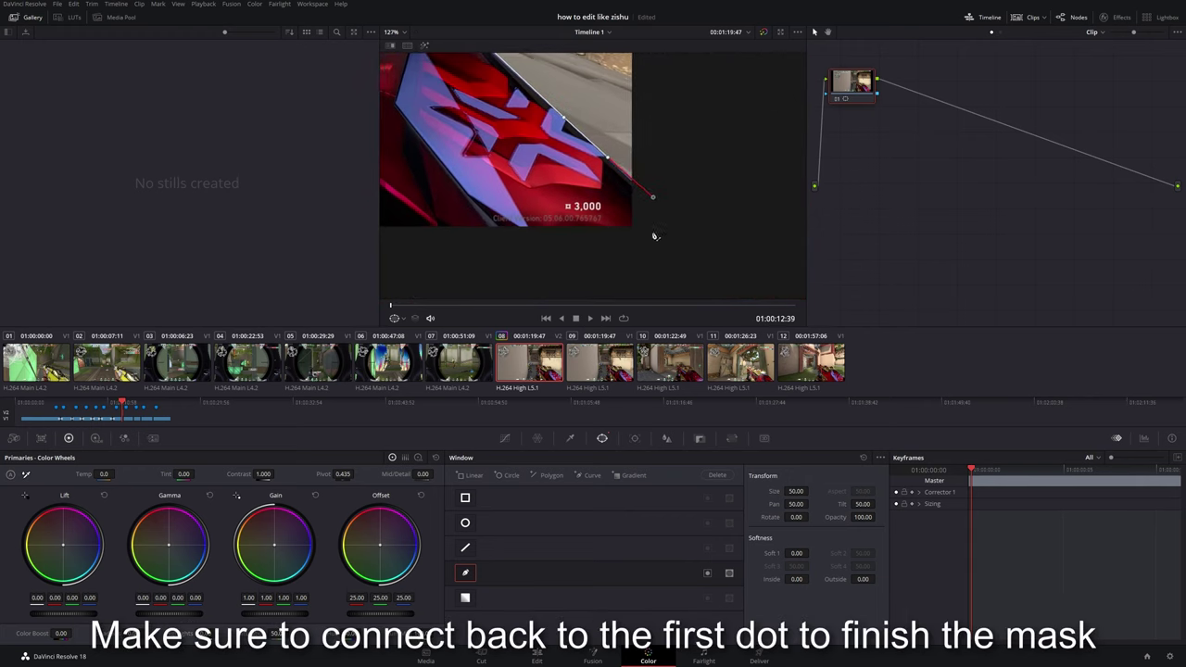
scroll(654, 237, "down", 1)
scroll(717, 249, "down", 1)
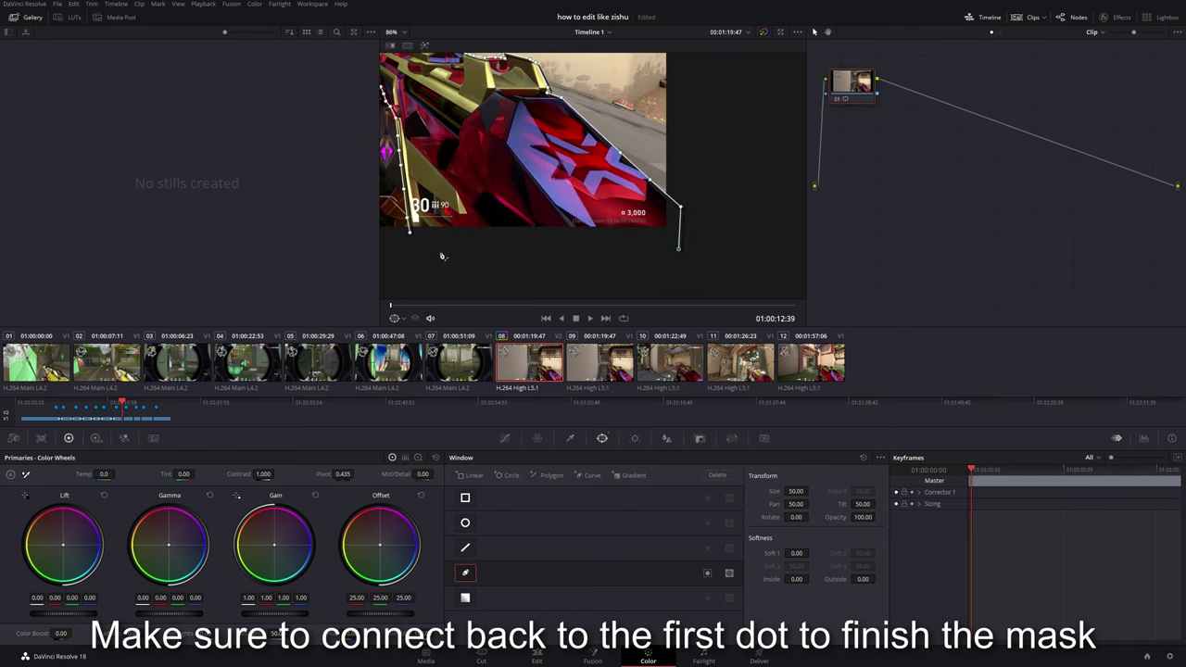
left_click(413, 238)
scroll(609, 198, "down", 1)
scroll(609, 198, "down", 1)
scroll(610, 197, "down", 1)
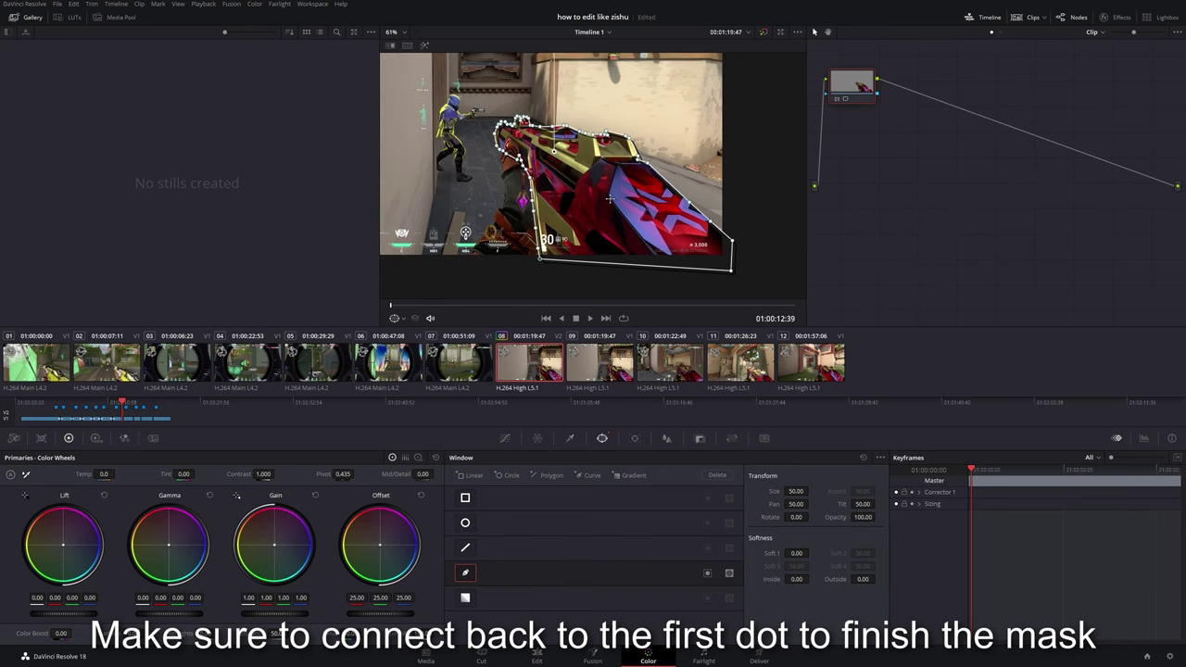
Add an Alpha Output to the node graph and connect the node's mask to it.
right_click(958, 163)
left_click(977, 199)
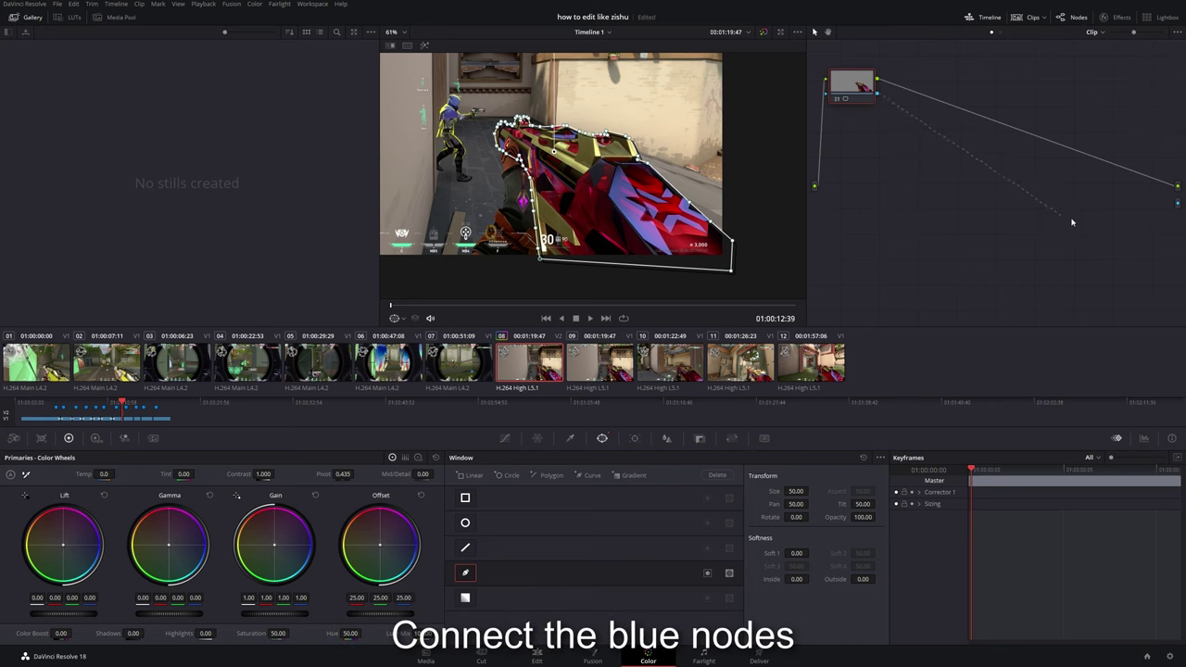
left_click_drag(1179, 206, 1177, 201)
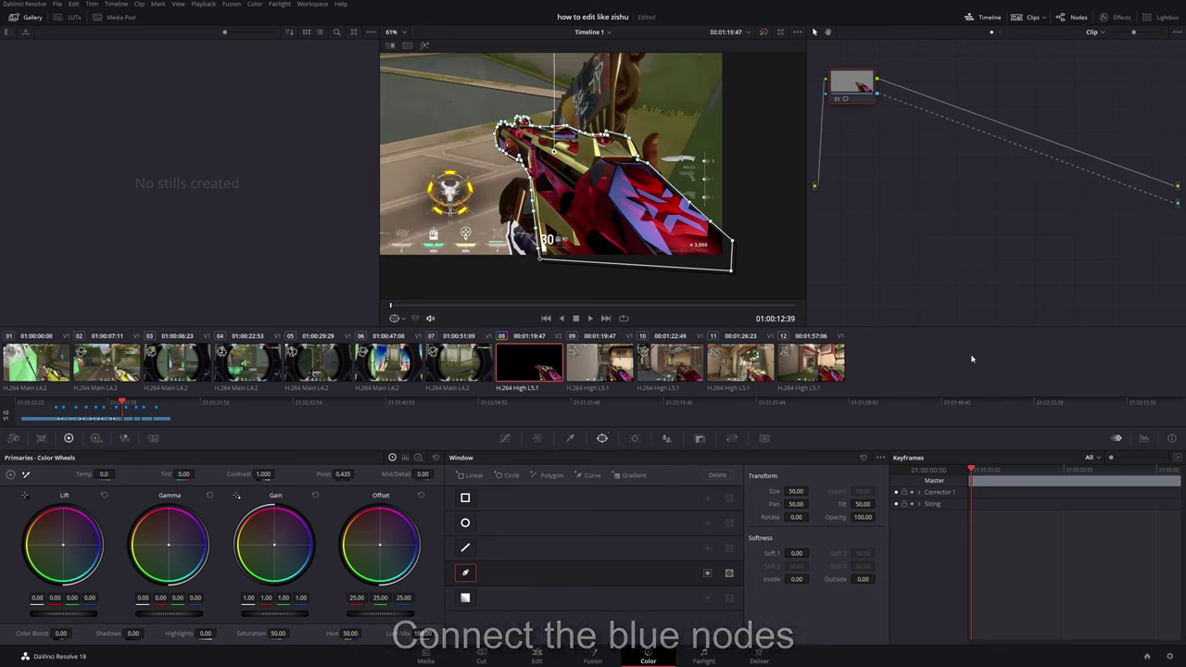
Keyframe the gun clip's Position X from -2008 off-screen to 0 and preview the slide-in.
left_click(538, 660)
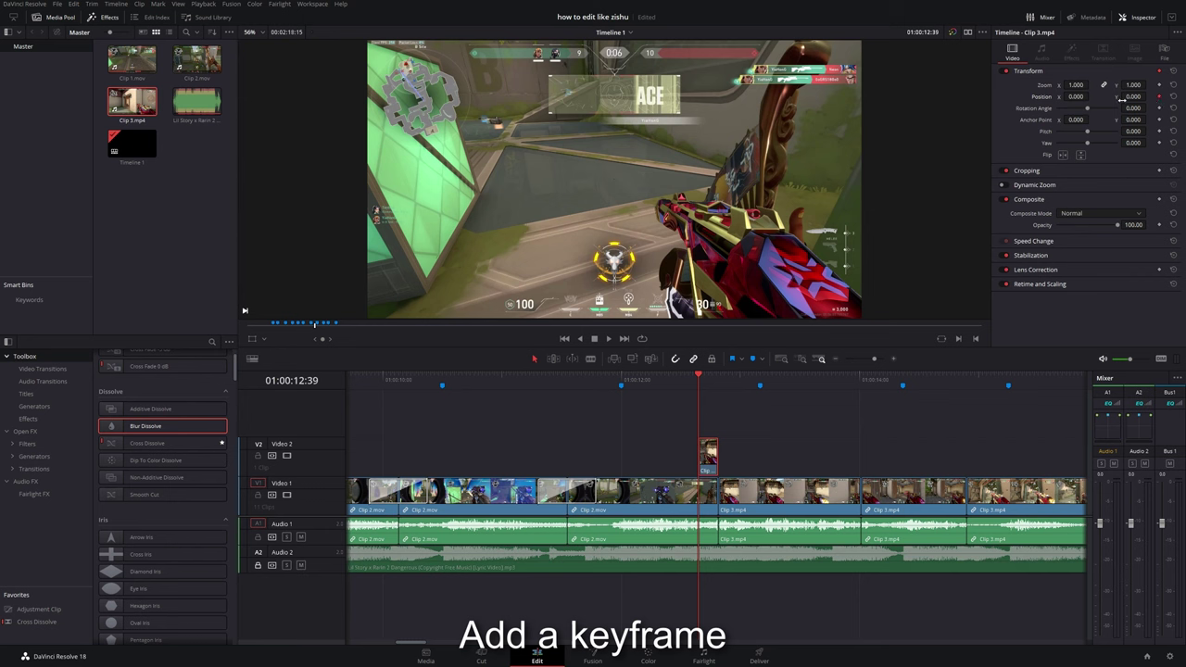
left_click_drag(1076, 96, 963, 97)
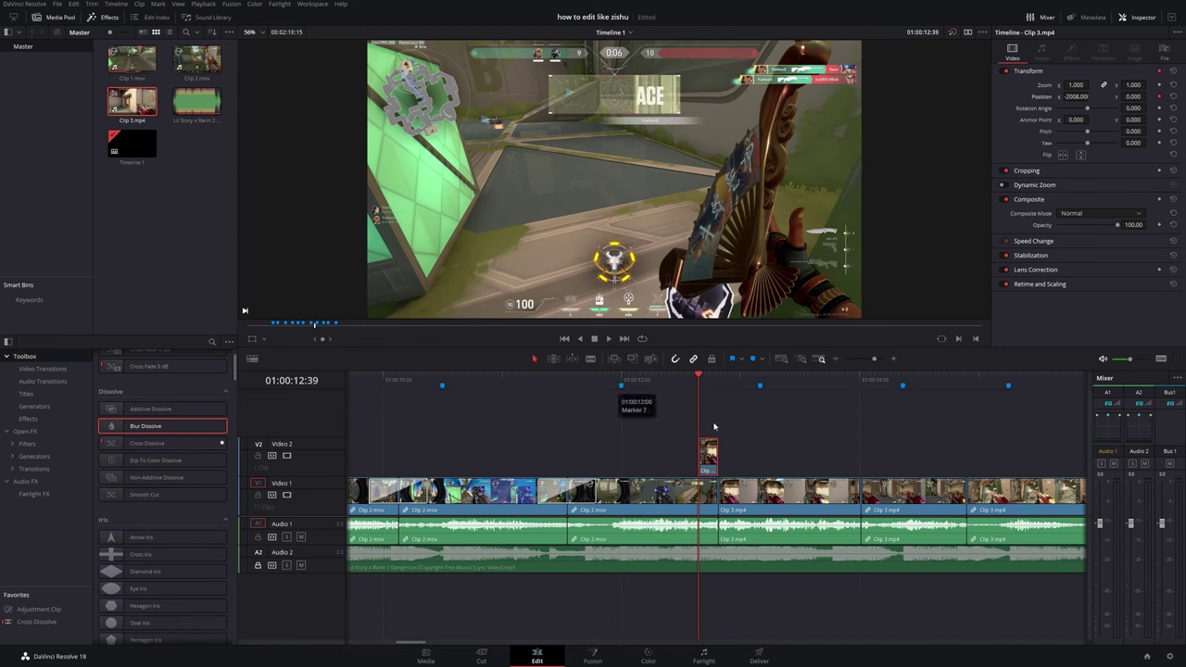
left_click_drag(702, 378, 713, 385)
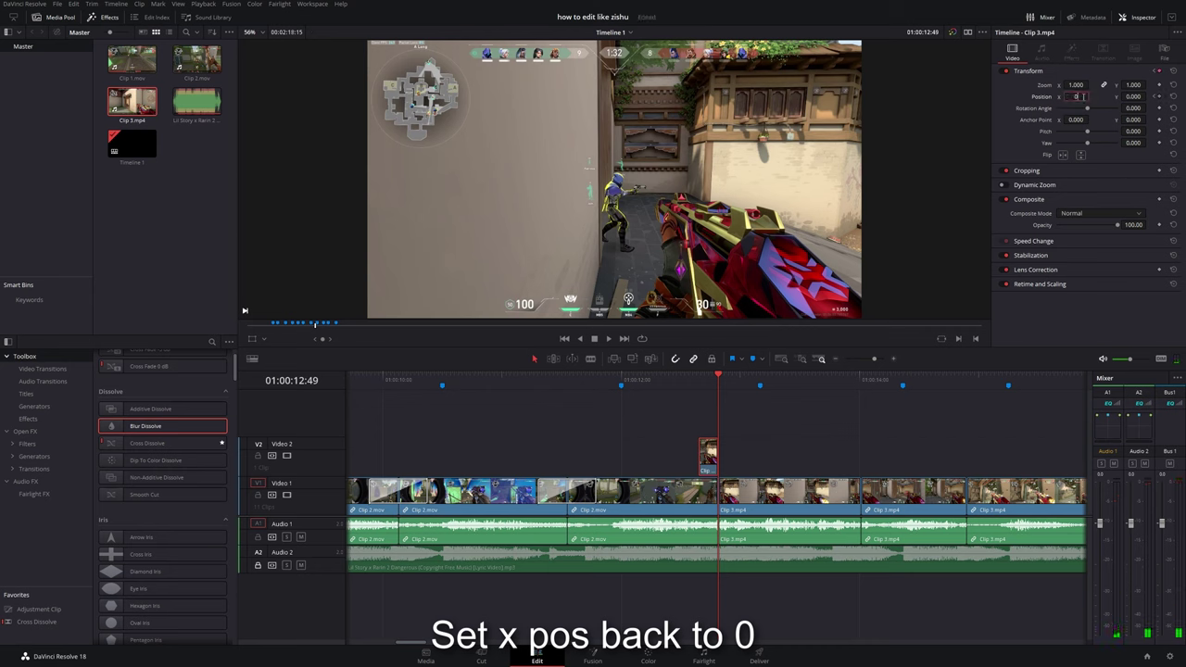
key("Return")
key("space")
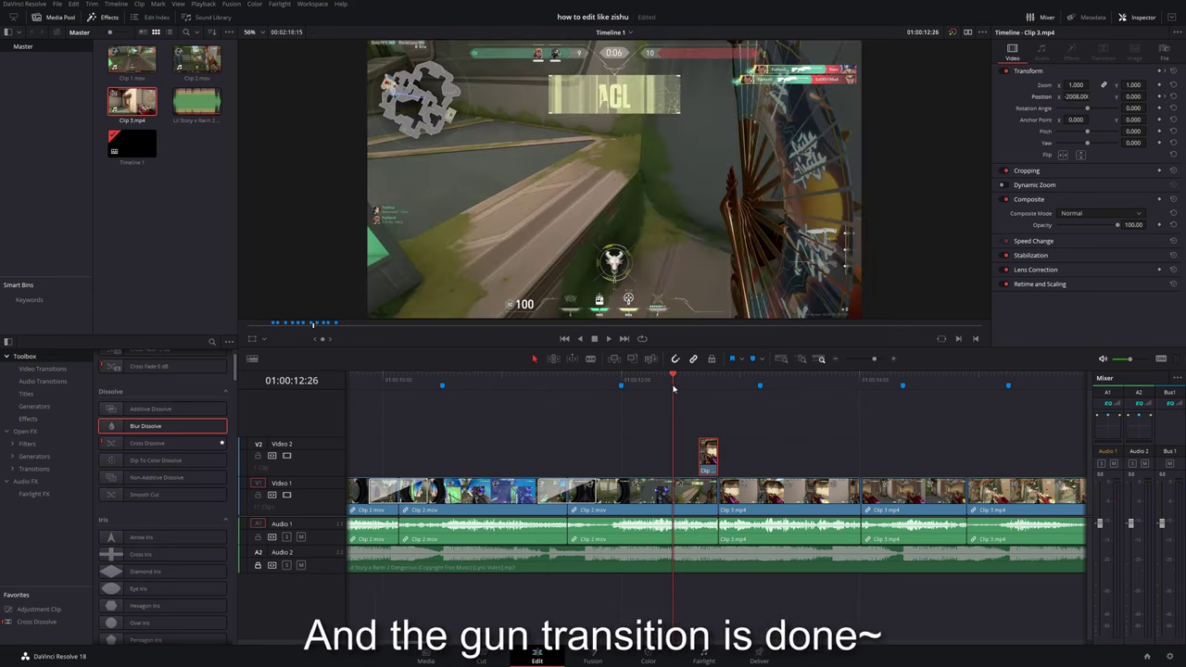
left_click(704, 380)
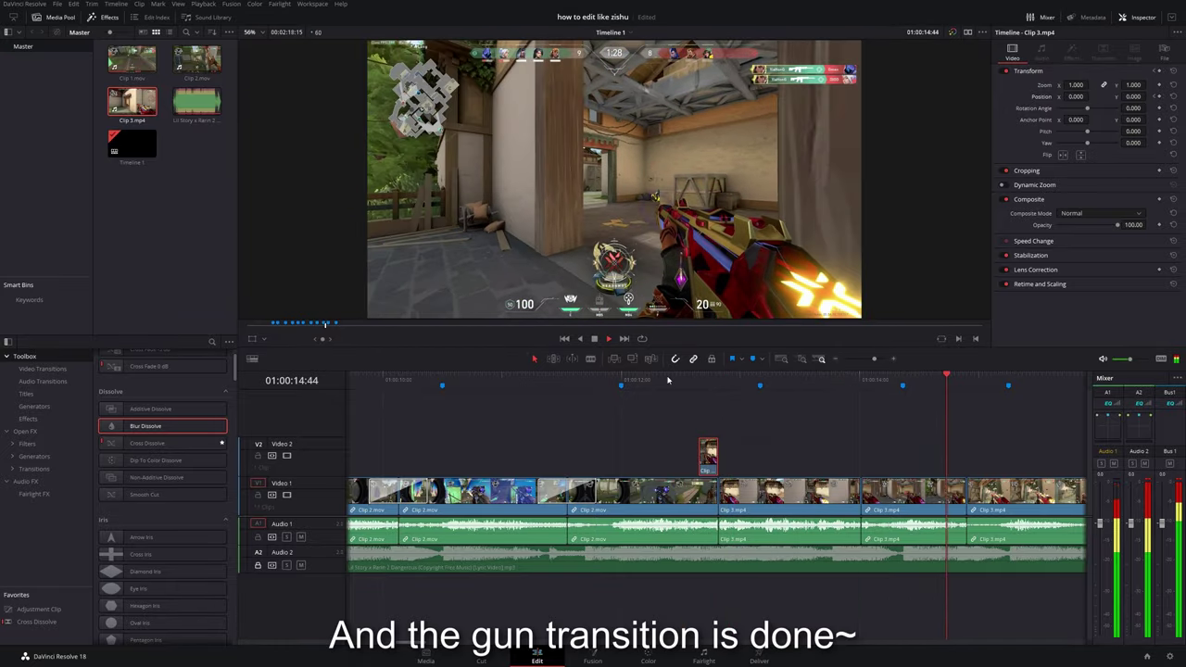
left_click(667, 379)
key("space")
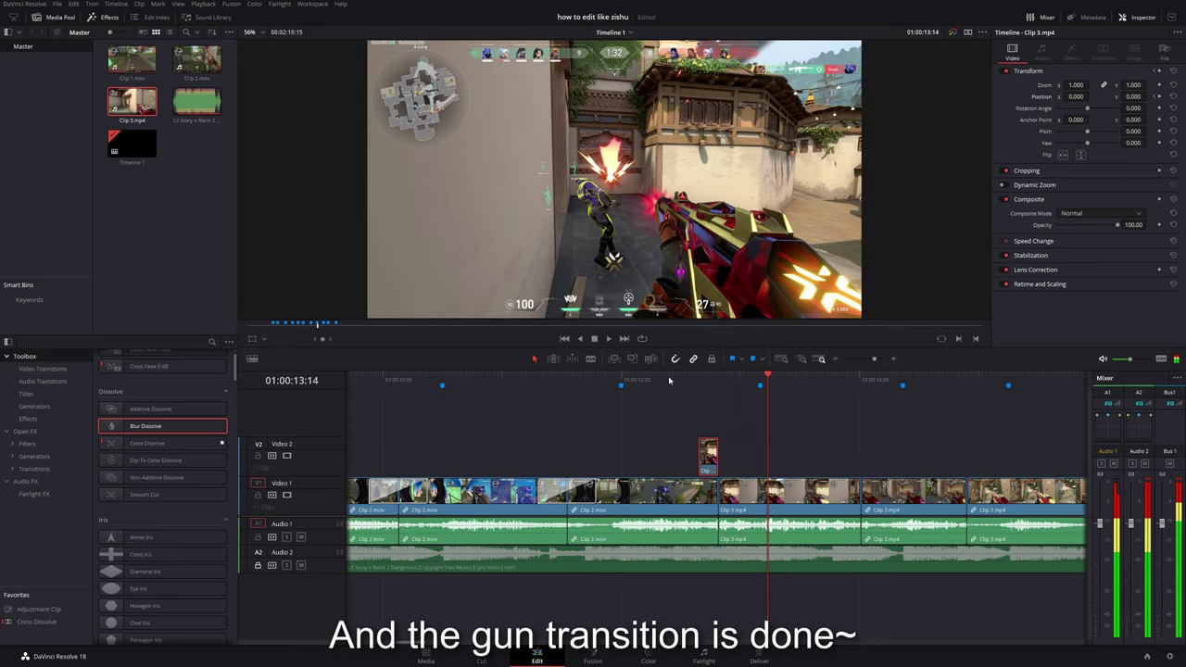
left_click(671, 380)
left_click_drag(671, 379, 677, 381)
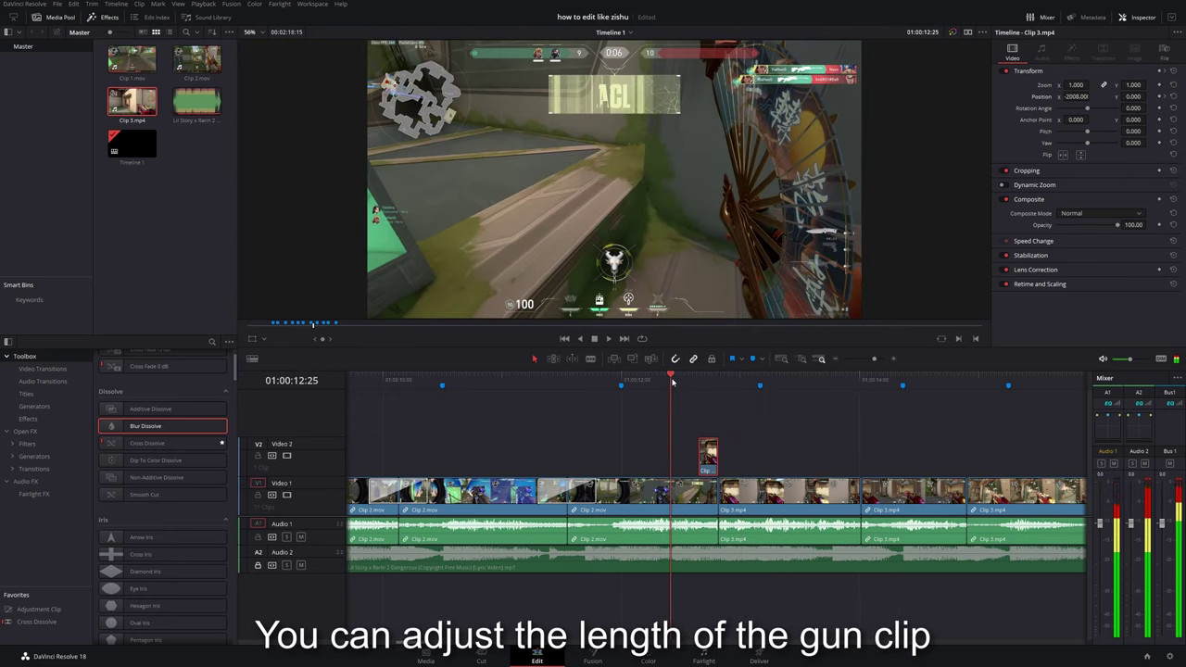
Extend the gun clip to start earlier, retime its position keyframes to match, and replay.
left_click_drag(700, 453, 678, 454)
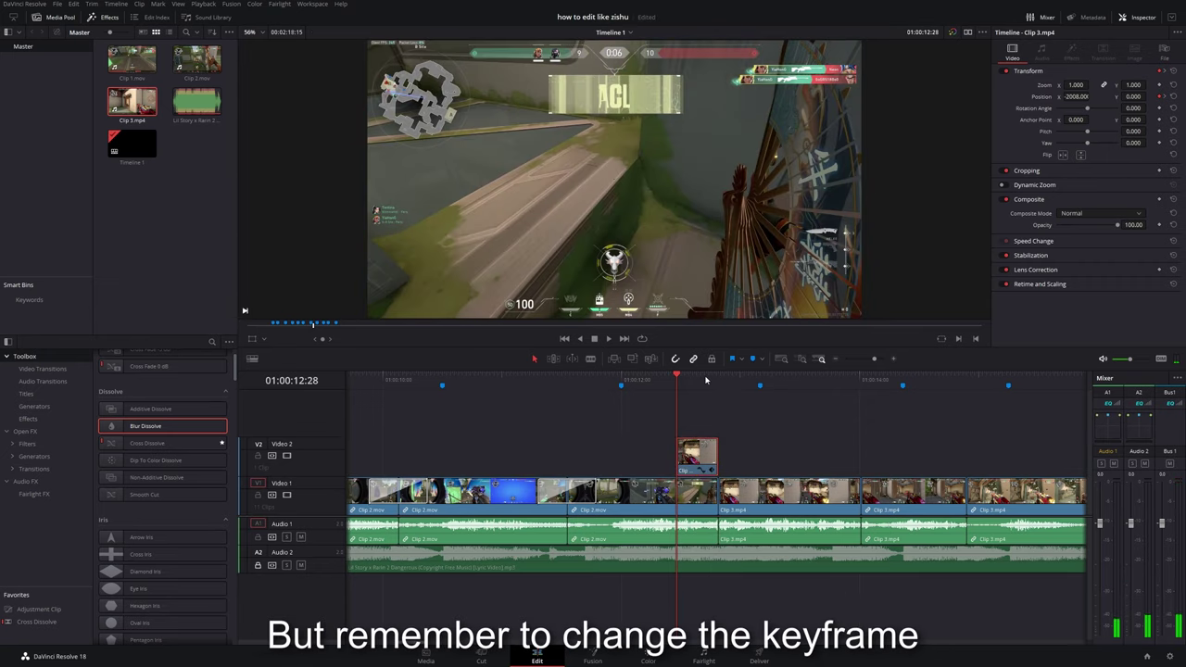
left_click_drag(702, 380, 718, 384)
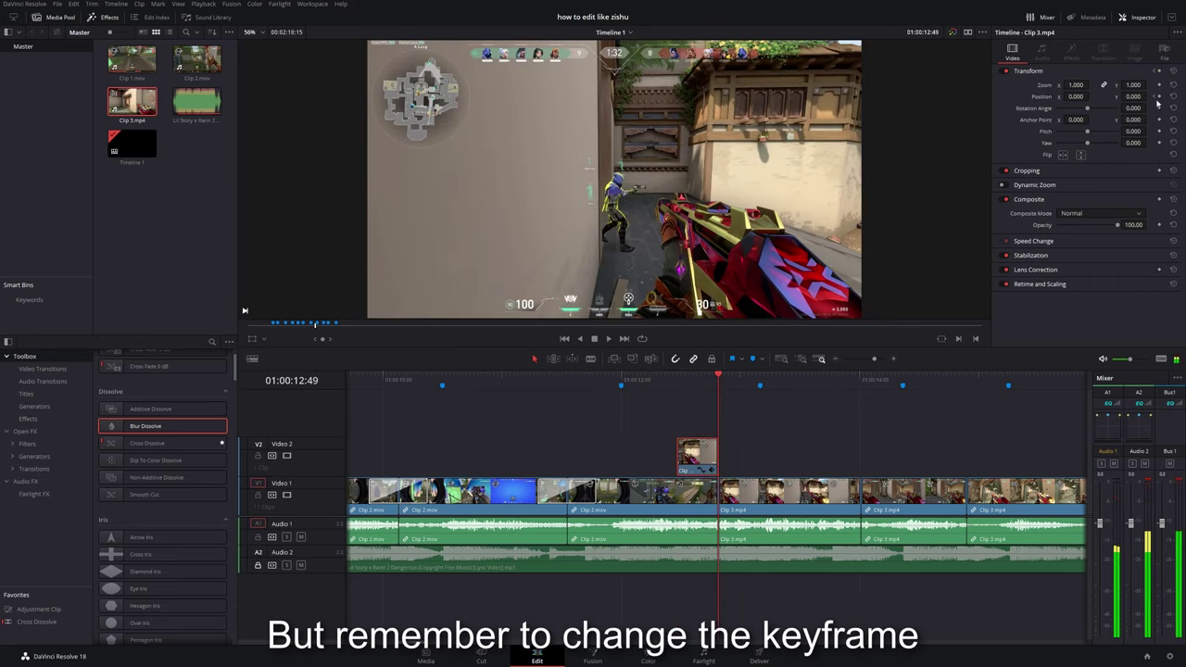
left_click(1155, 97)
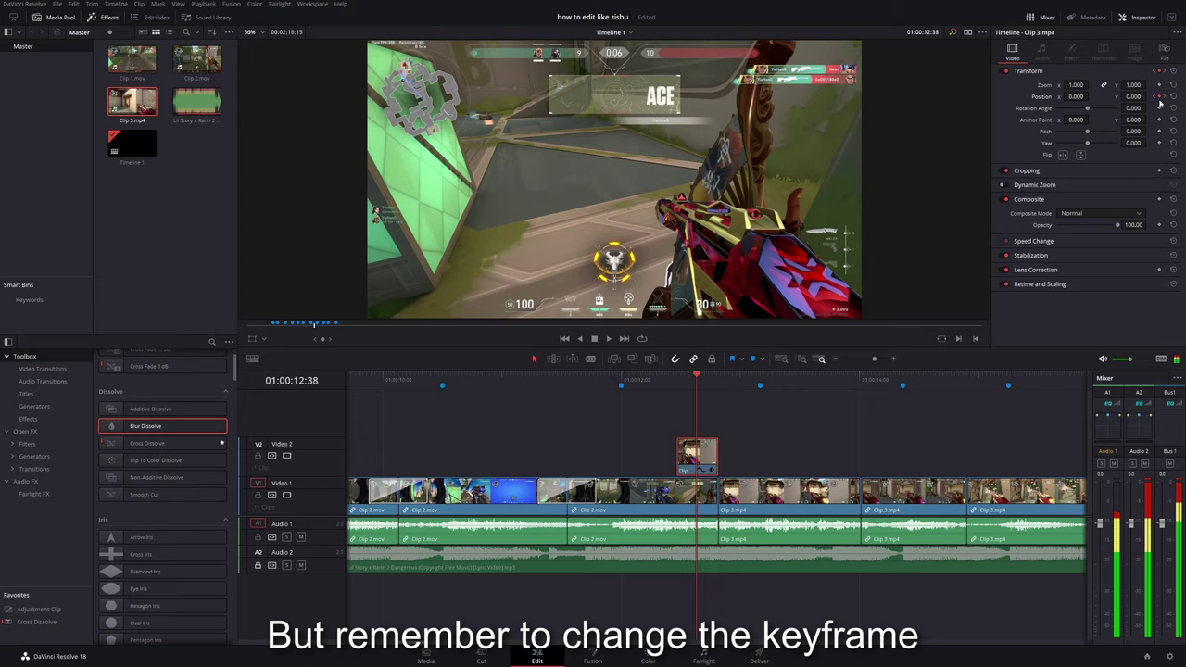
left_click(1163, 98)
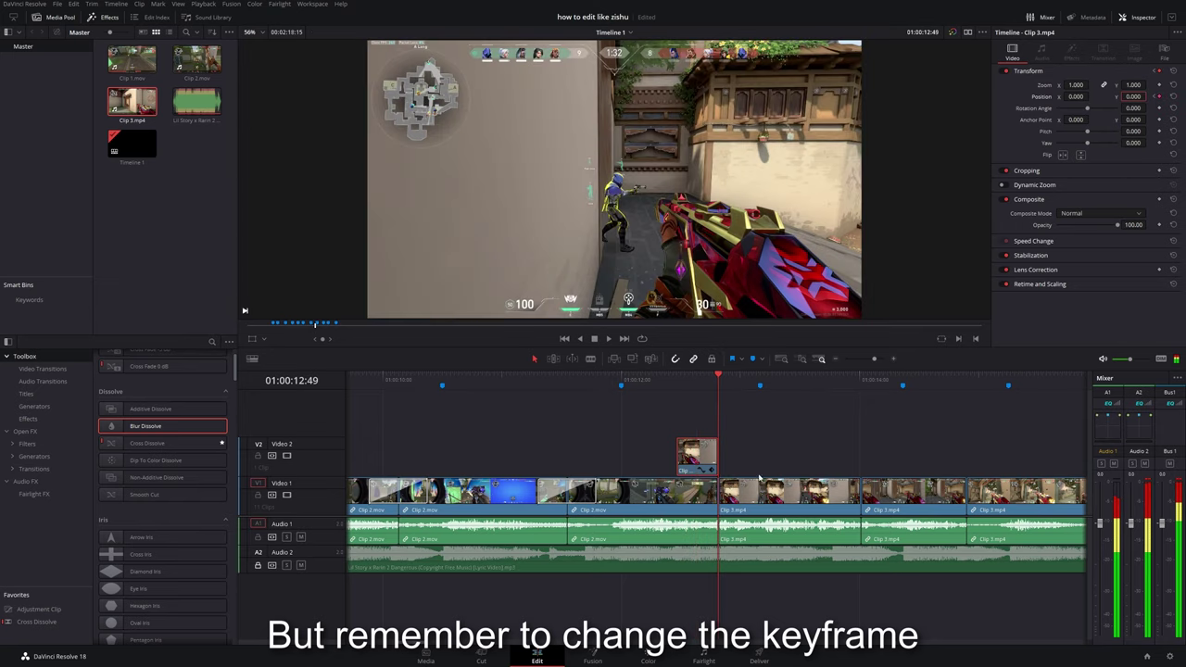
left_click(650, 380)
key("space")
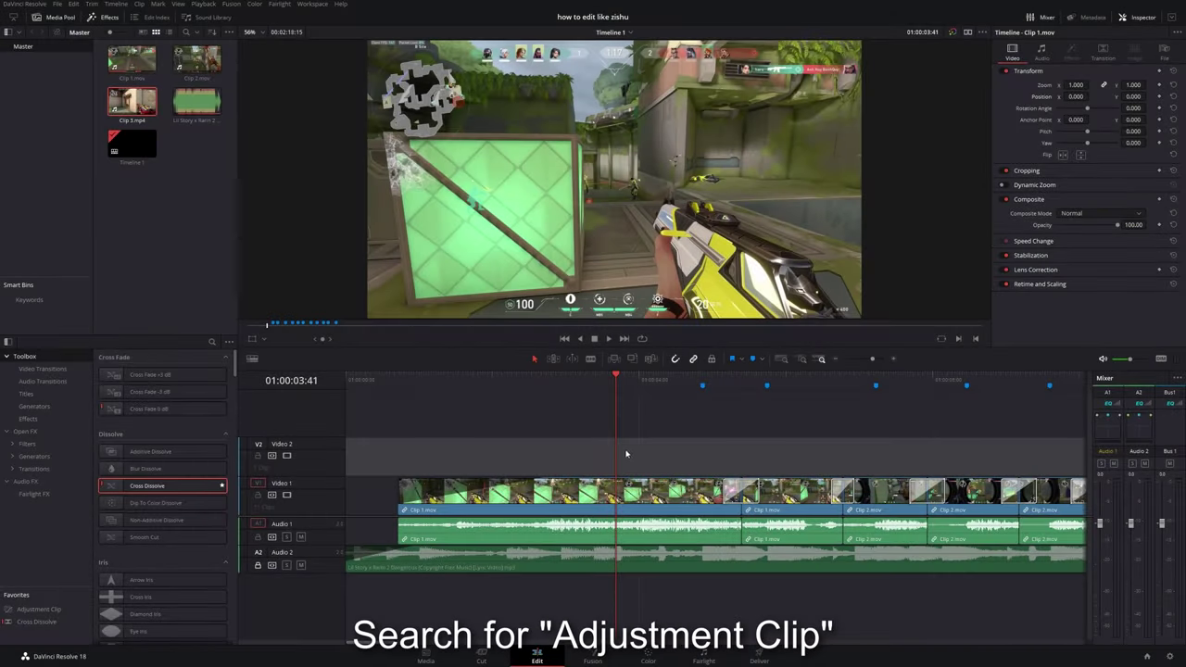
Favourite the Adjustment Clip effect and place it on Video 2 over the footage.
left_click(211, 342)
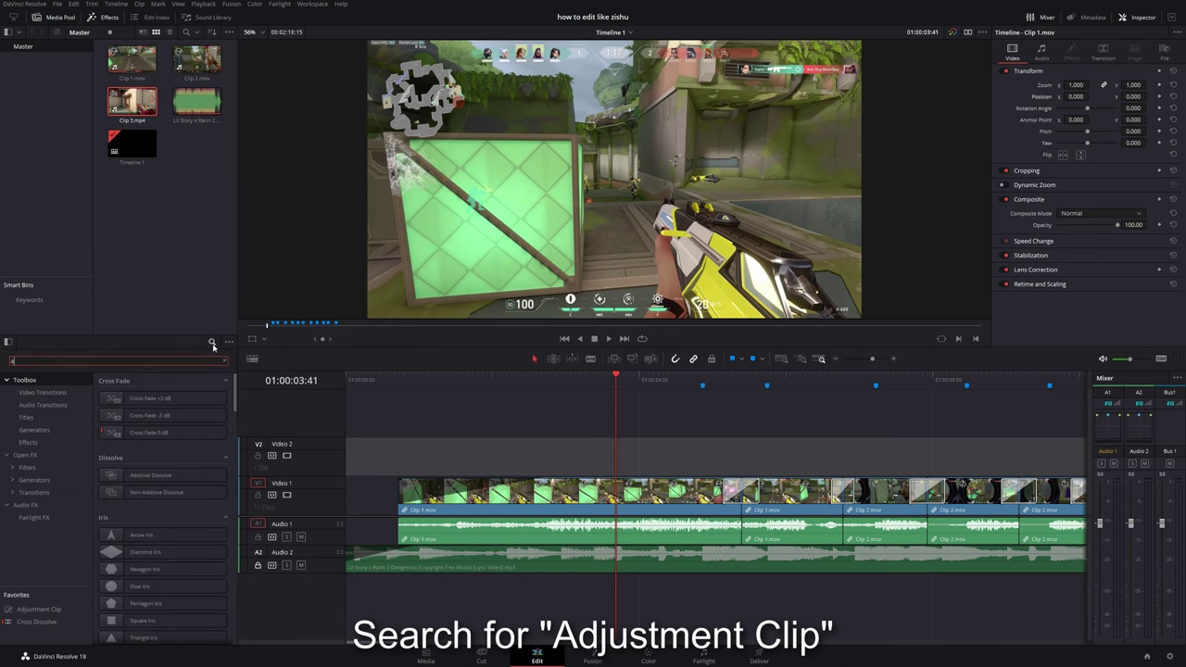
type("adju")
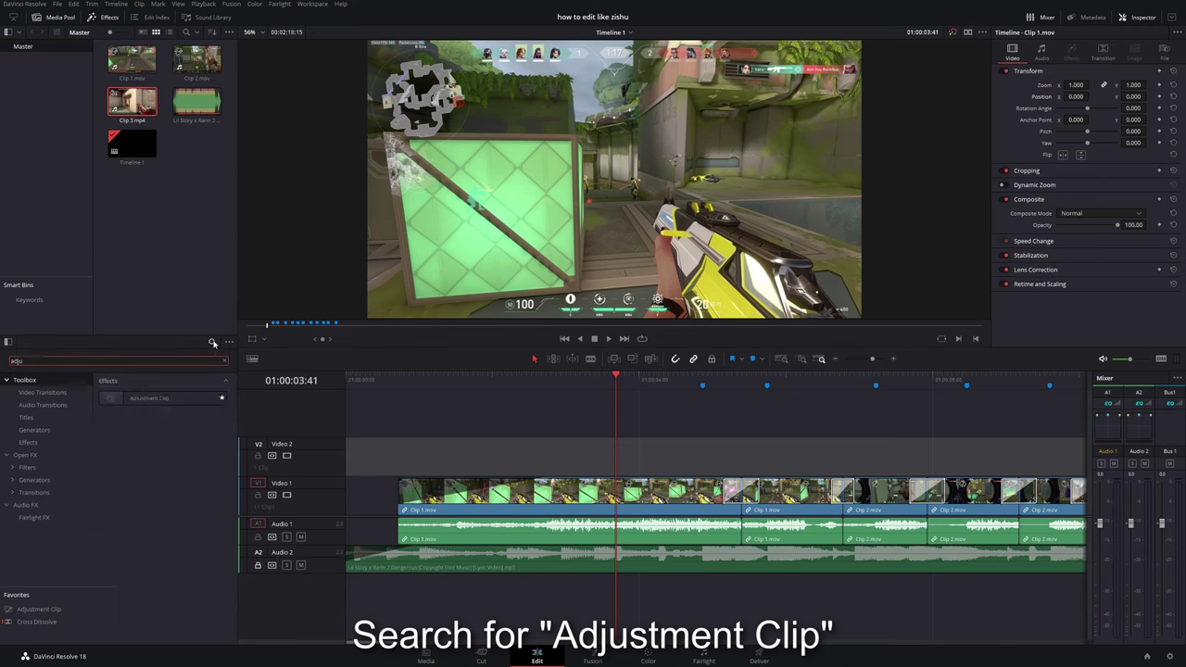
left_click(222, 398)
left_click(140, 497)
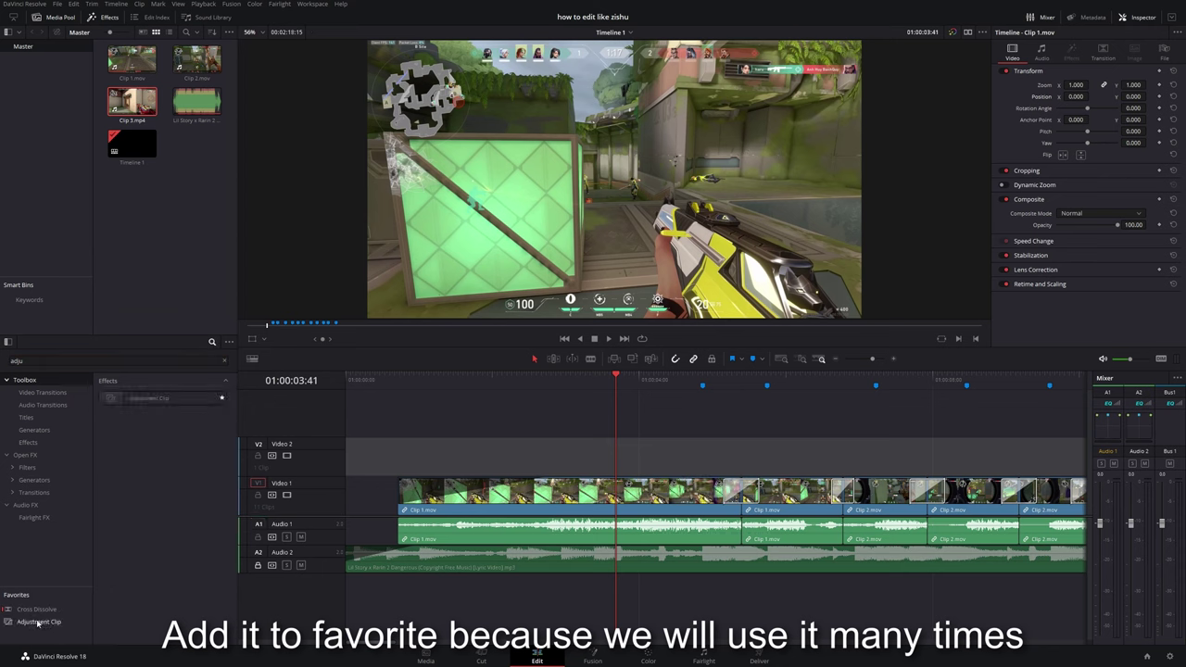
left_click(224, 360)
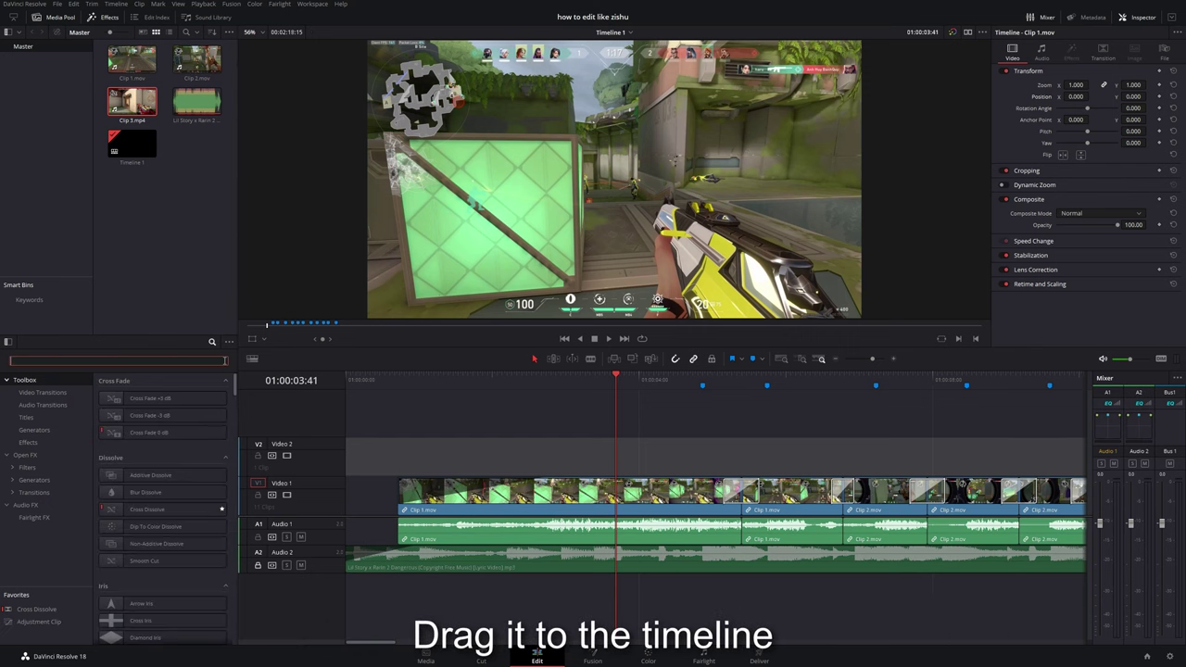
left_click_drag(52, 626, 711, 454)
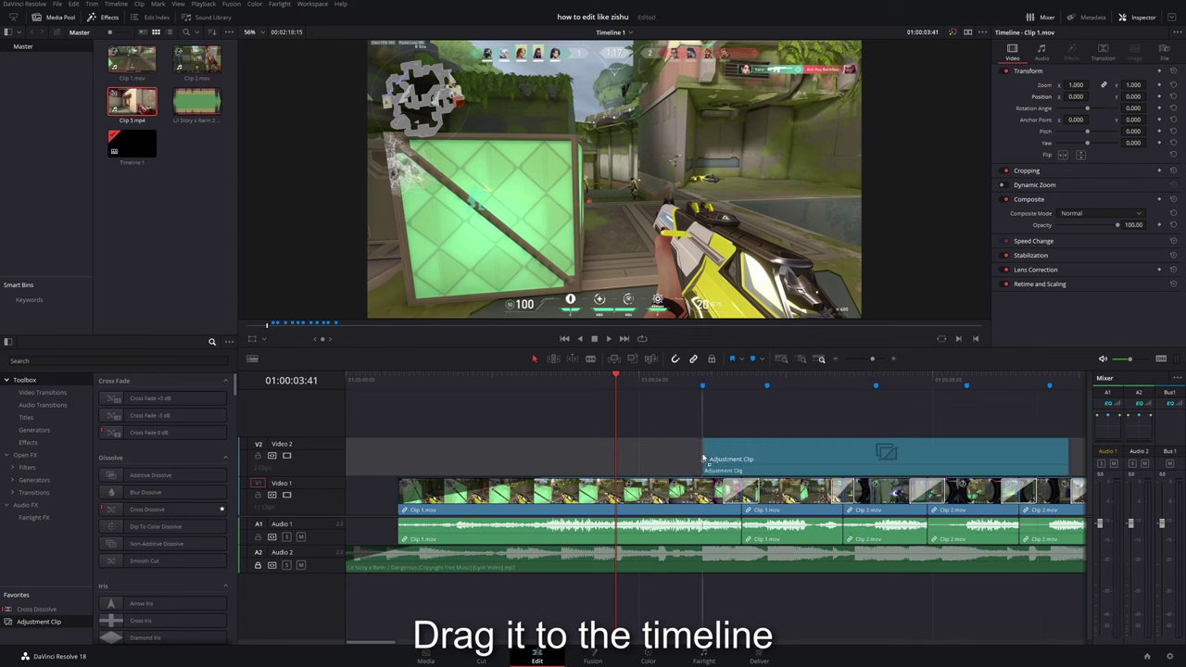
Select the Adjustment Clip and list the Glow effects under Open FX with a 'glow' search.
left_click(687, 387)
left_click_drag(688, 387, 696, 393)
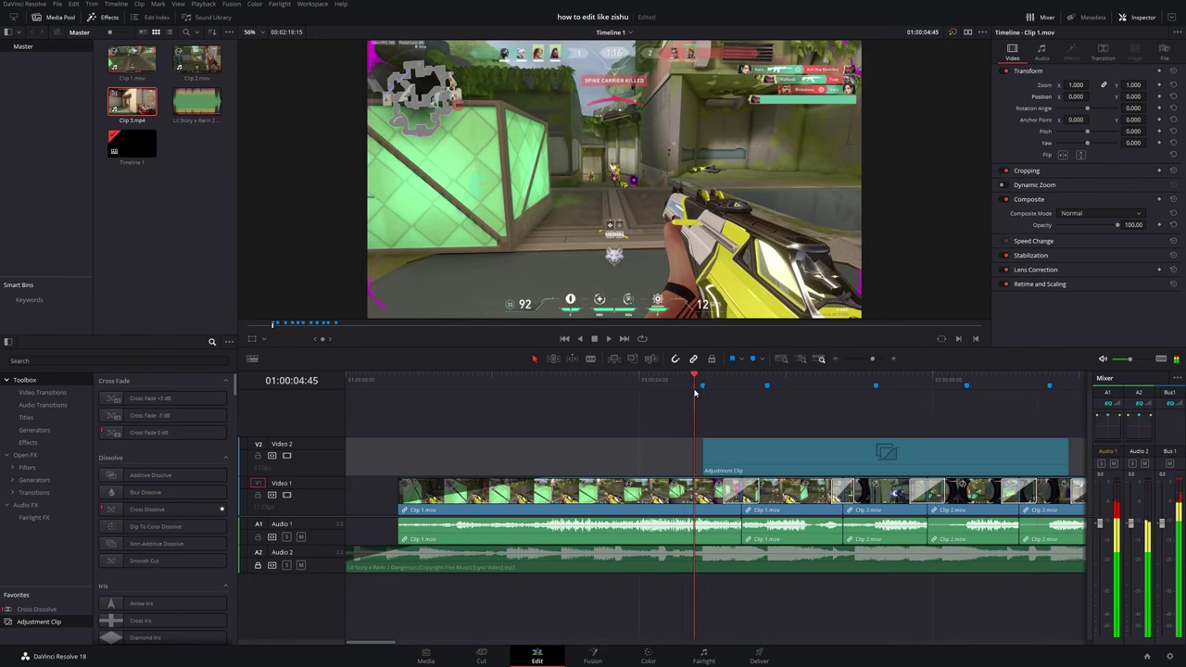
left_click(742, 463)
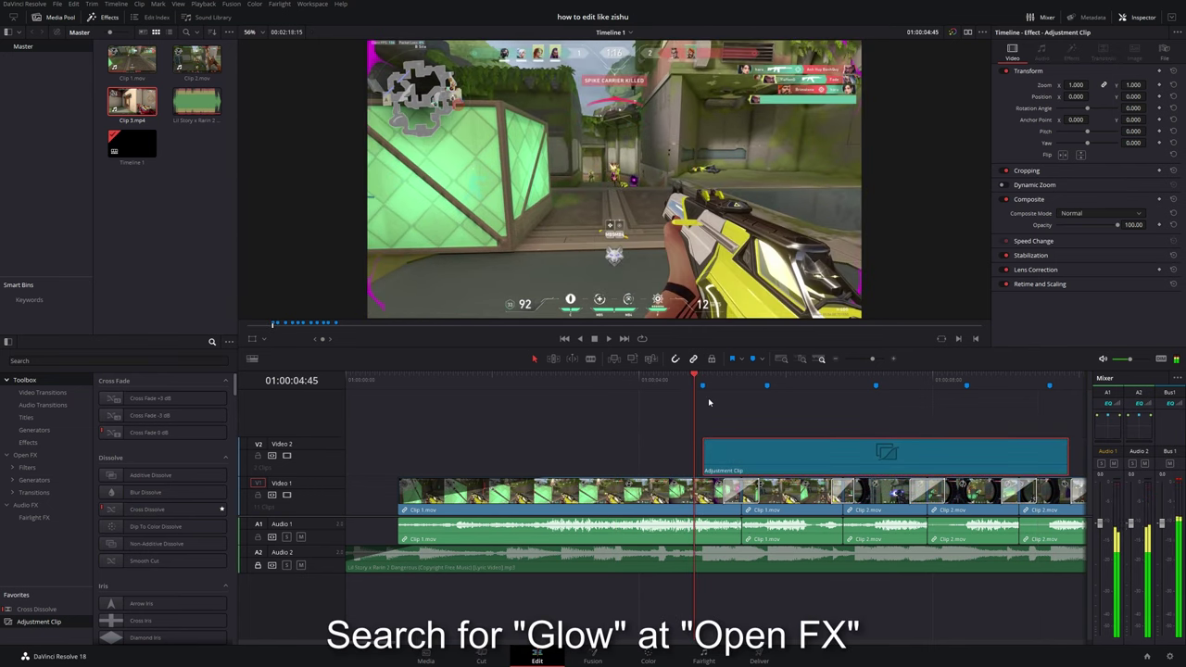
left_click(192, 362)
type("glow")
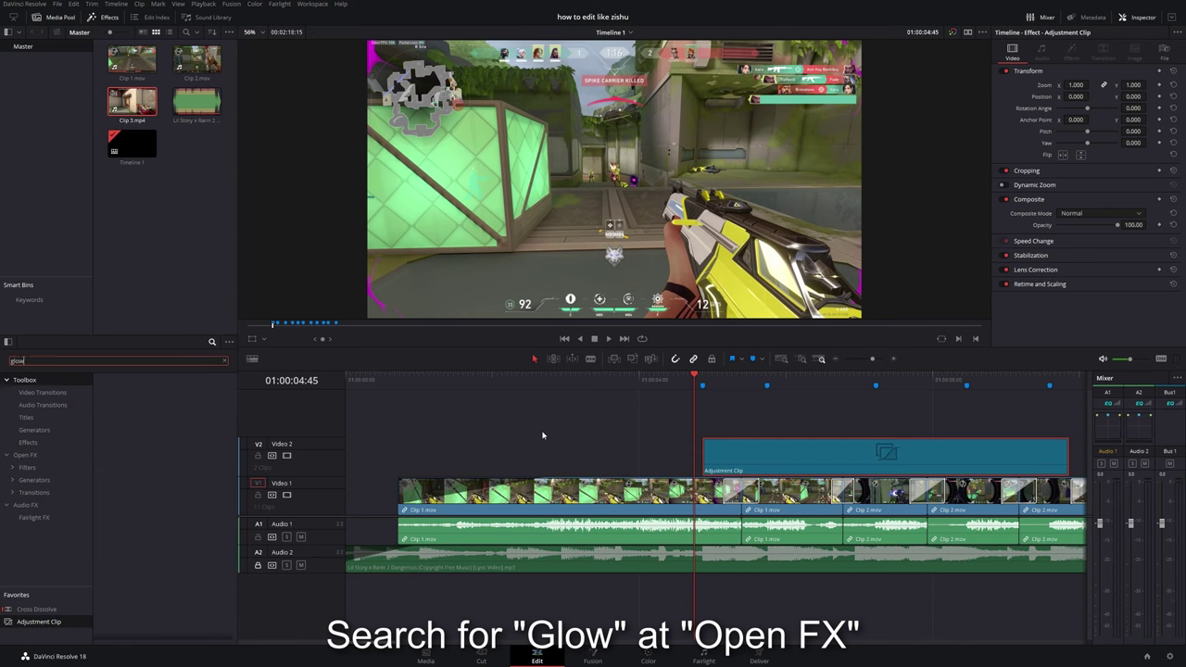
left_click(24, 455)
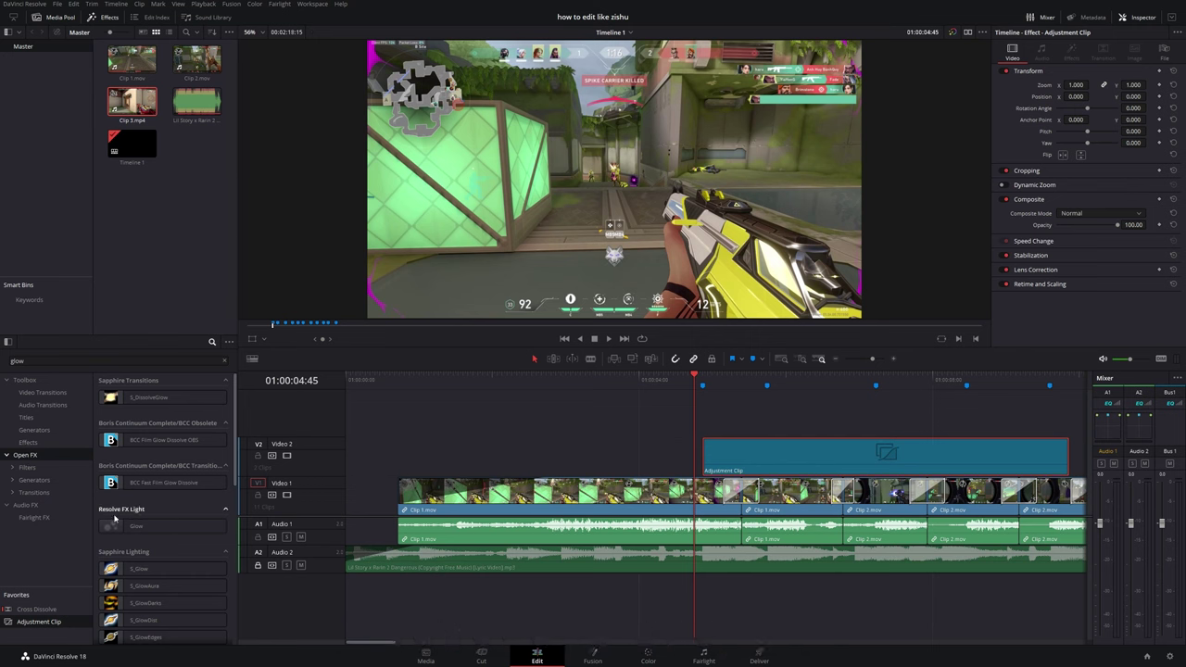
Apply Glow to the Adjustment Clip at Marker 1 with Shine Threshold 0 and Gain 0.4.
mouse_move(130, 526)
left_mouse_down()
mouse_move(762, 460)
mouse_move(753, 453)
left_mouse_up()
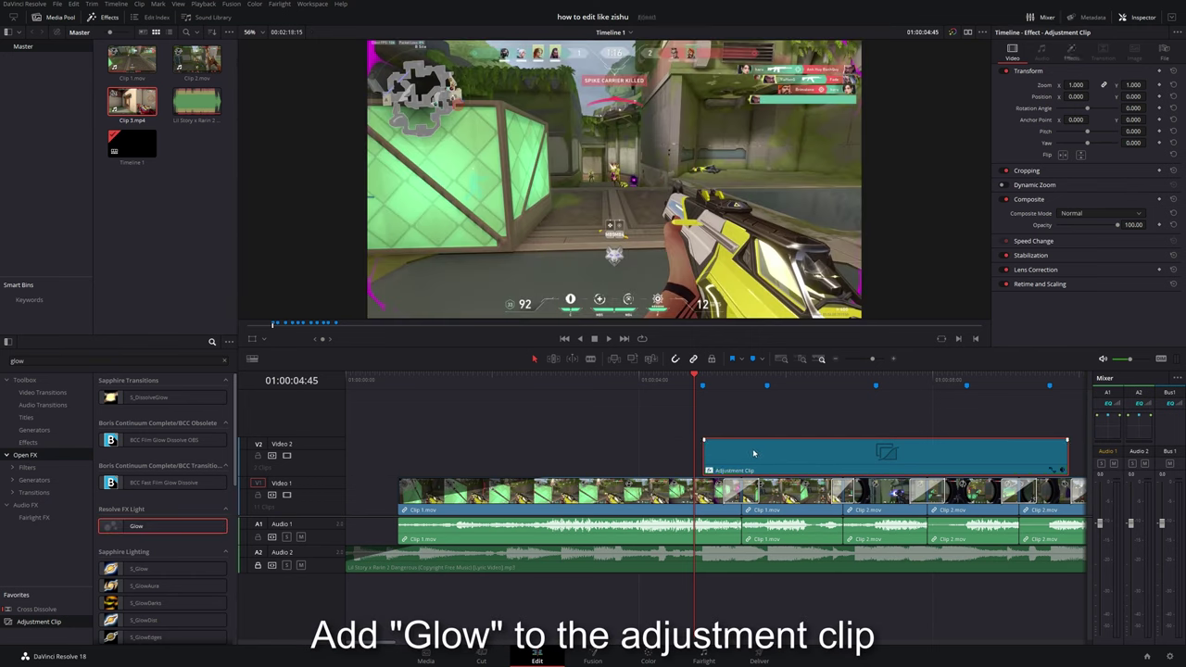
left_click(701, 380)
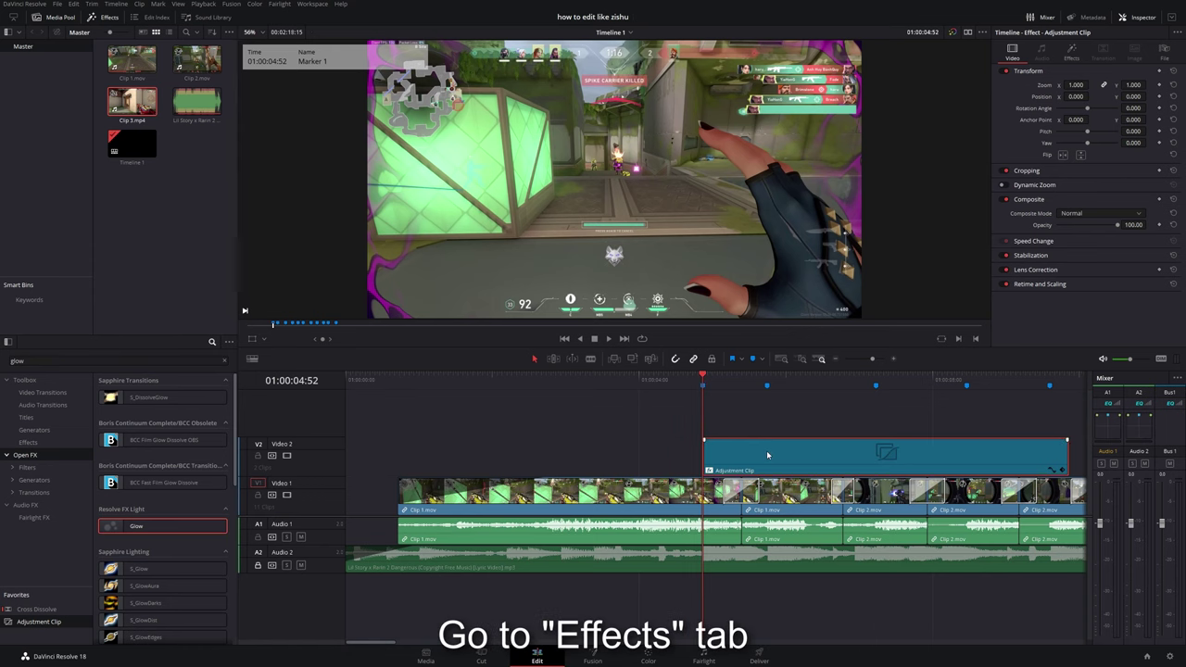
left_click(1071, 54)
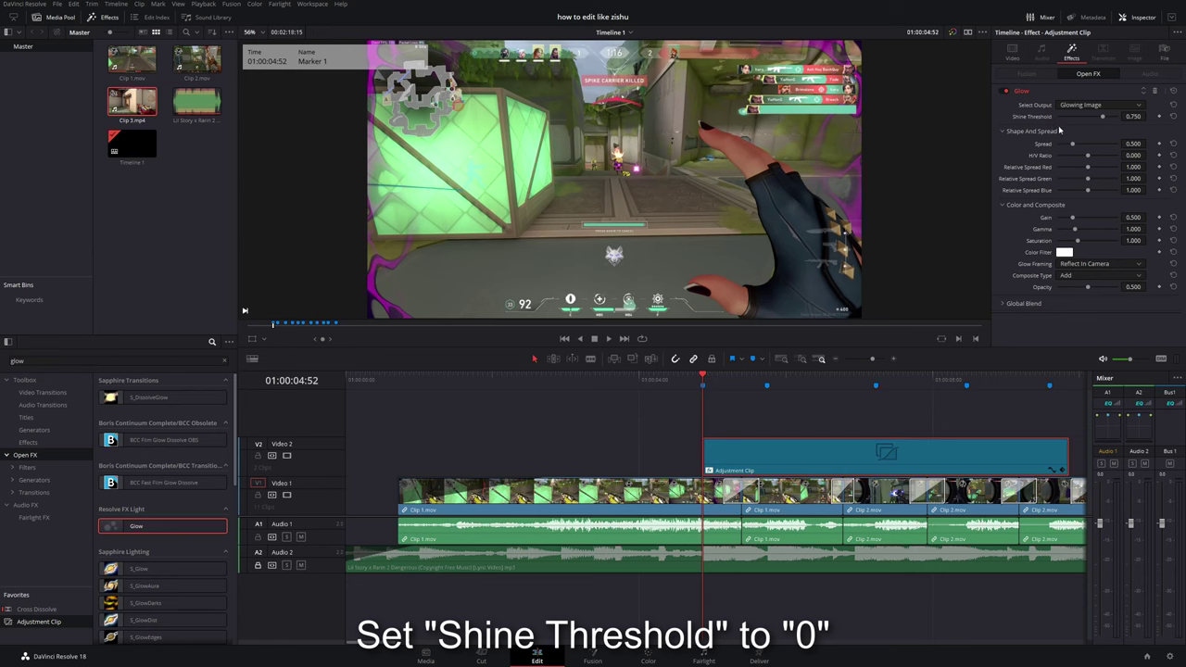
left_click_drag(1101, 118, 994, 120)
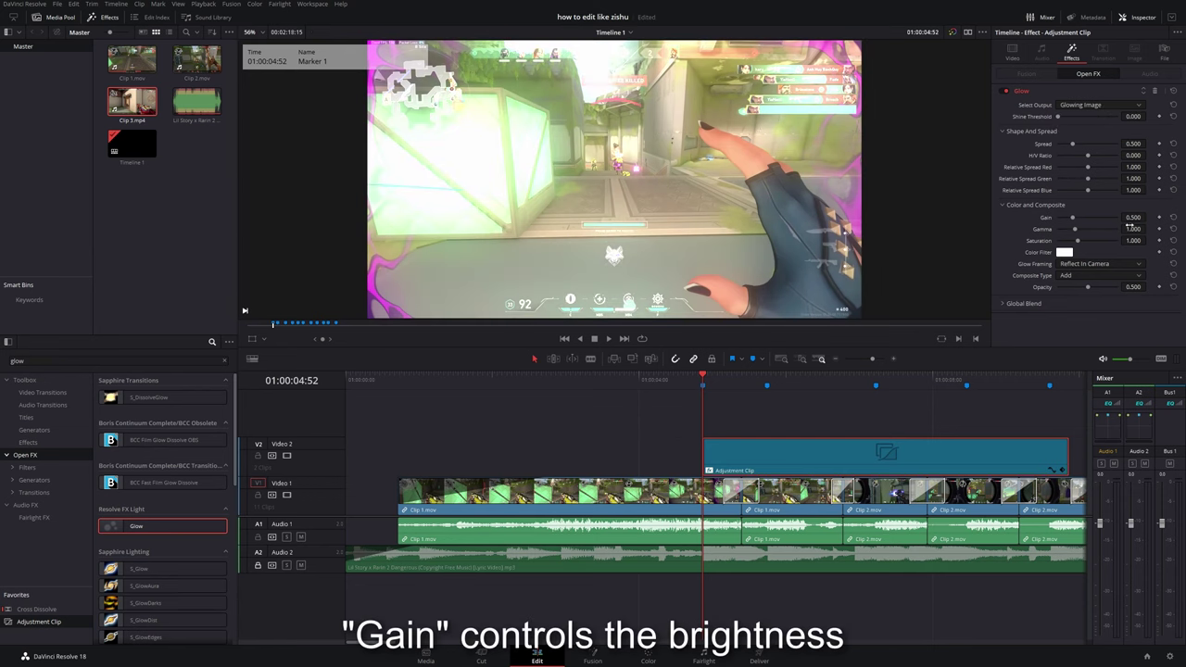
left_click_drag(1134, 216, 1128, 217)
type("0.4")
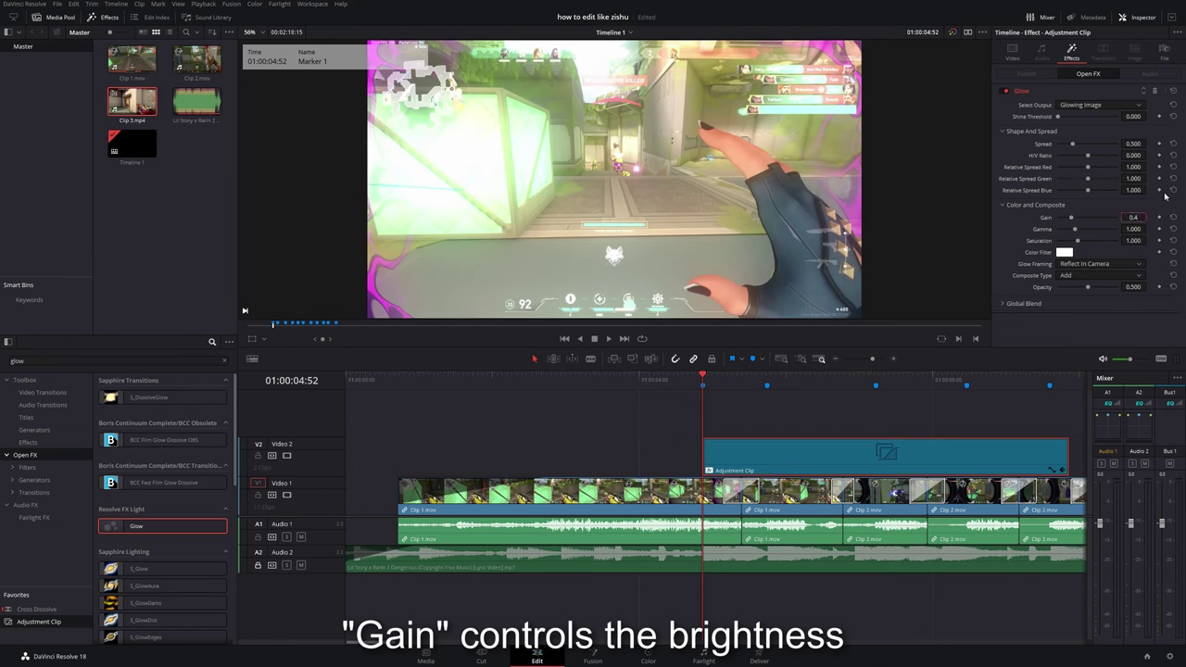
key("Return")
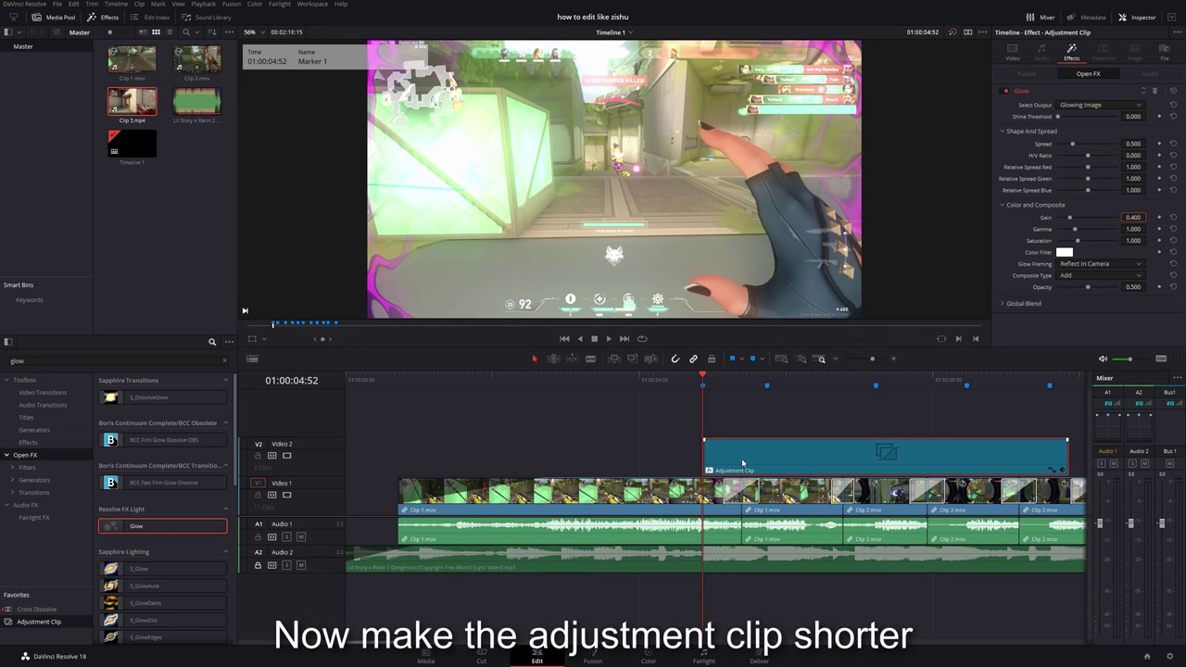
Trim the adjustment clip shorter and keyframe its Glow Gain to 0 at the clip's end.
mouse_move(1064, 452)
left_mouse_down()
mouse_move(734, 464)
mouse_move(725, 452)
left_mouse_up()
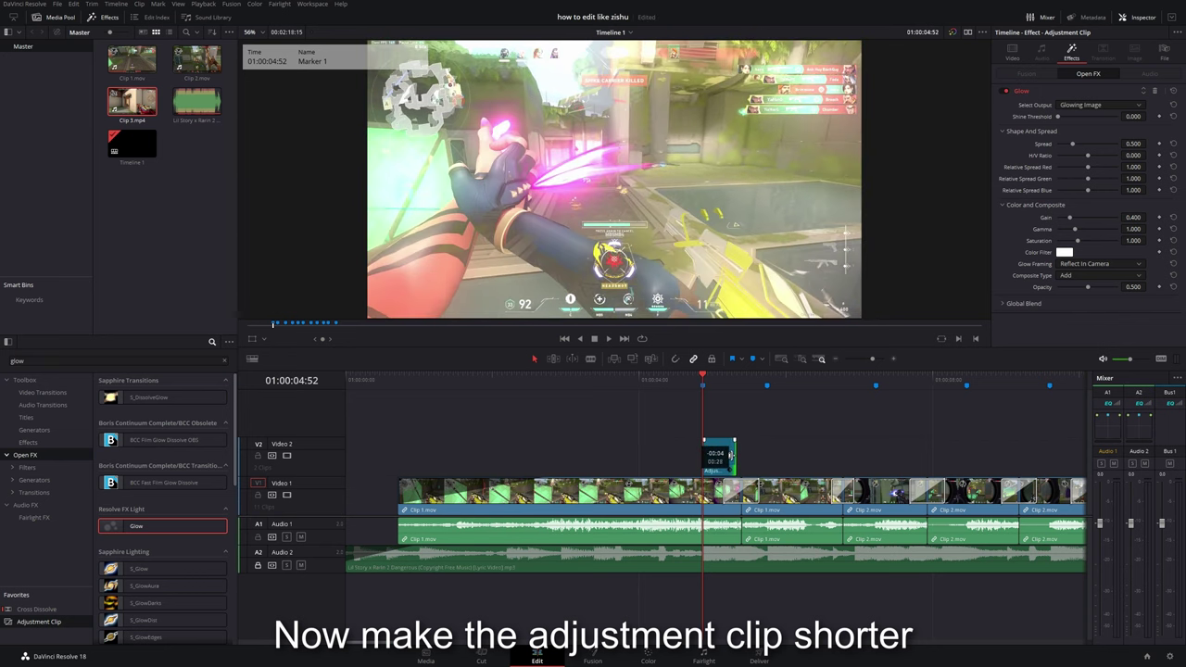
left_click_drag(725, 452, 723, 450)
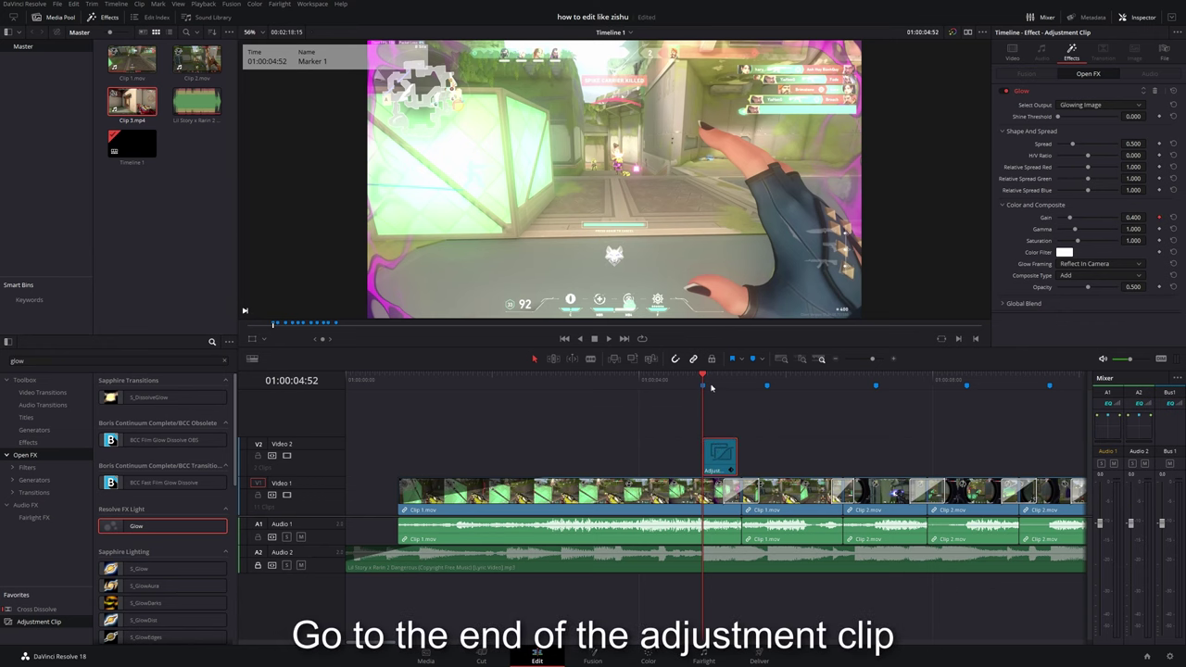
left_click(732, 387)
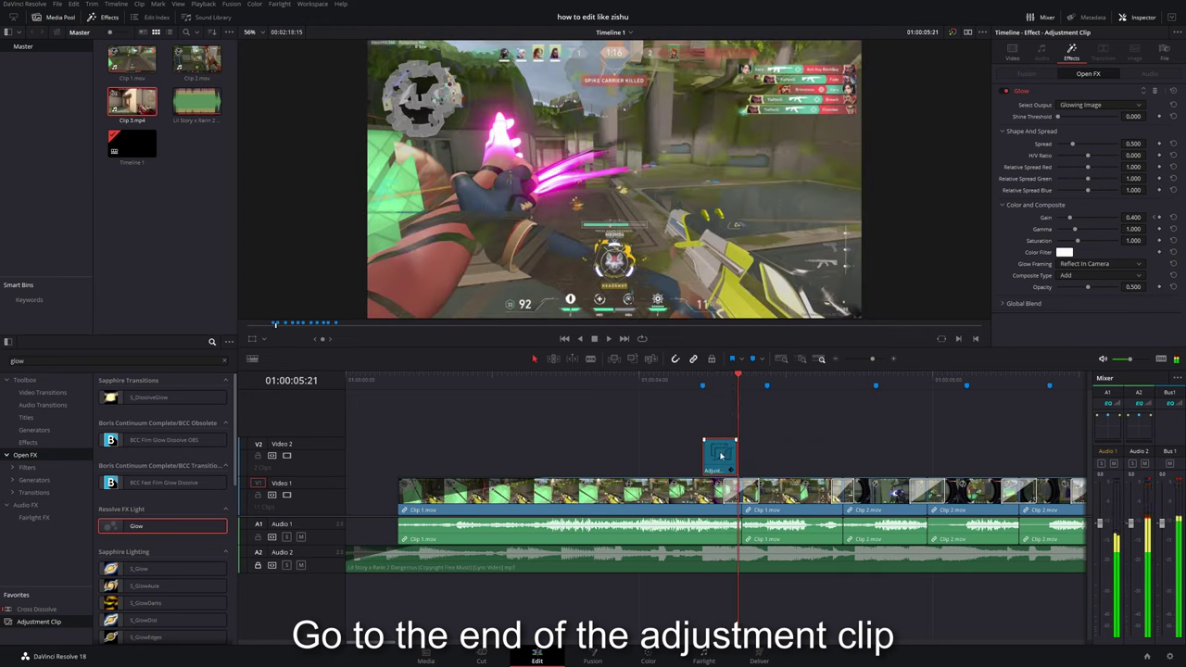
left_click(1159, 217)
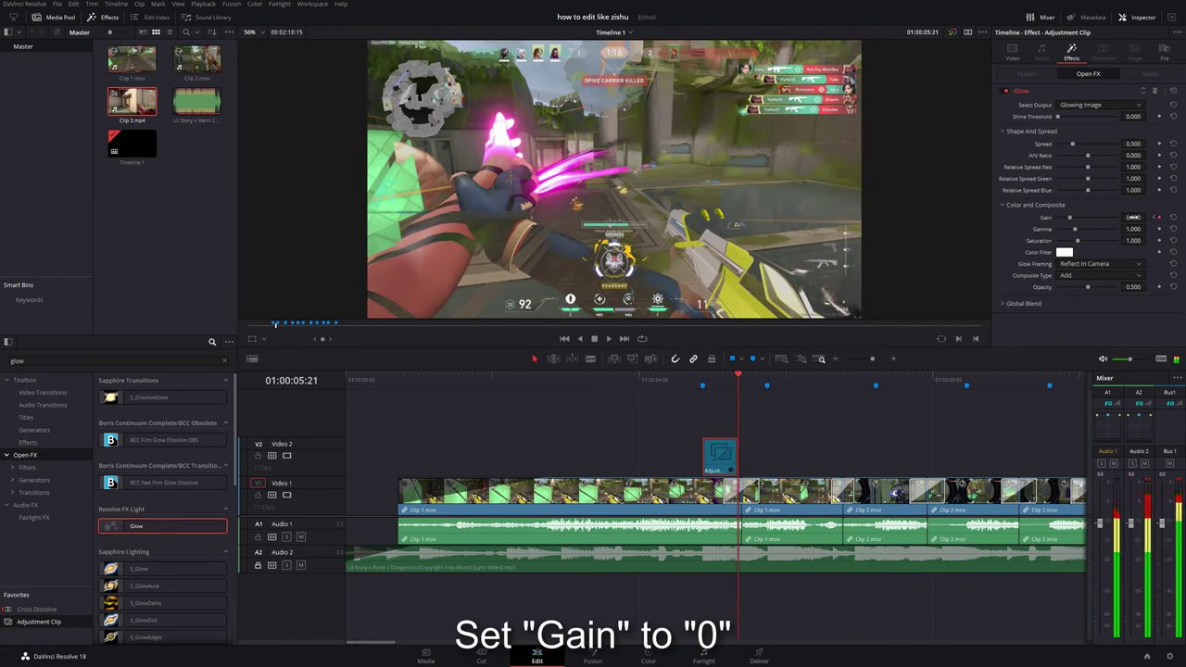
double_click(1132, 217)
type("0")
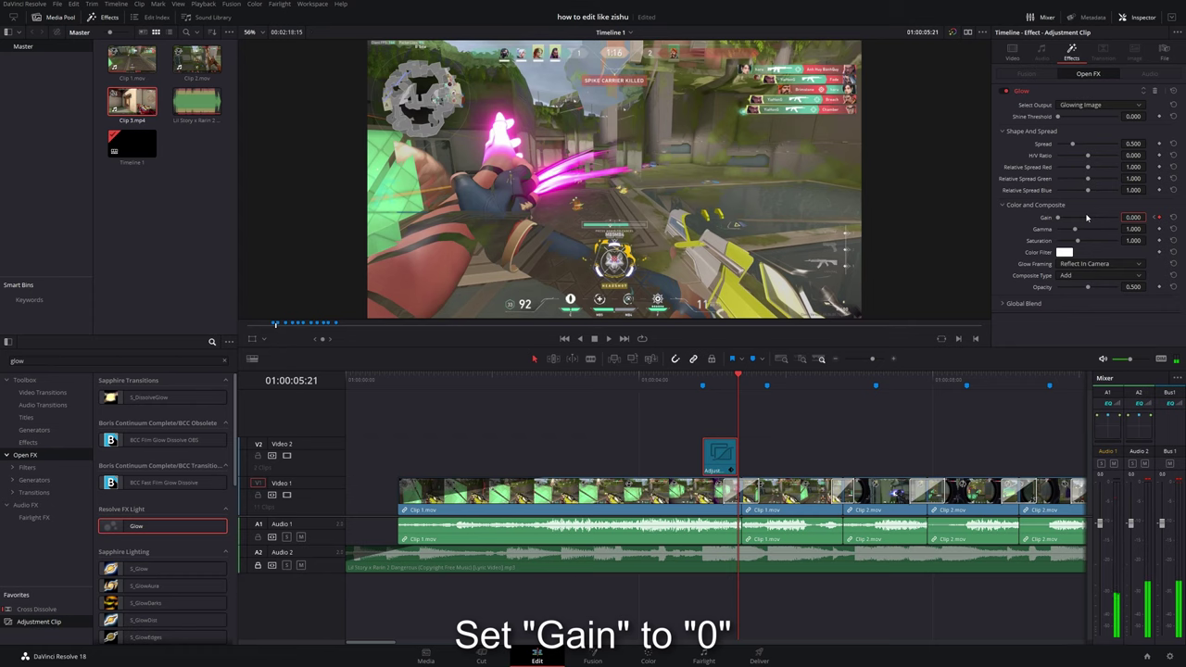
left_click(769, 456)
Replay the glow flash several times to check the fade-out, stopping at Marker 2.
left_click(727, 452)
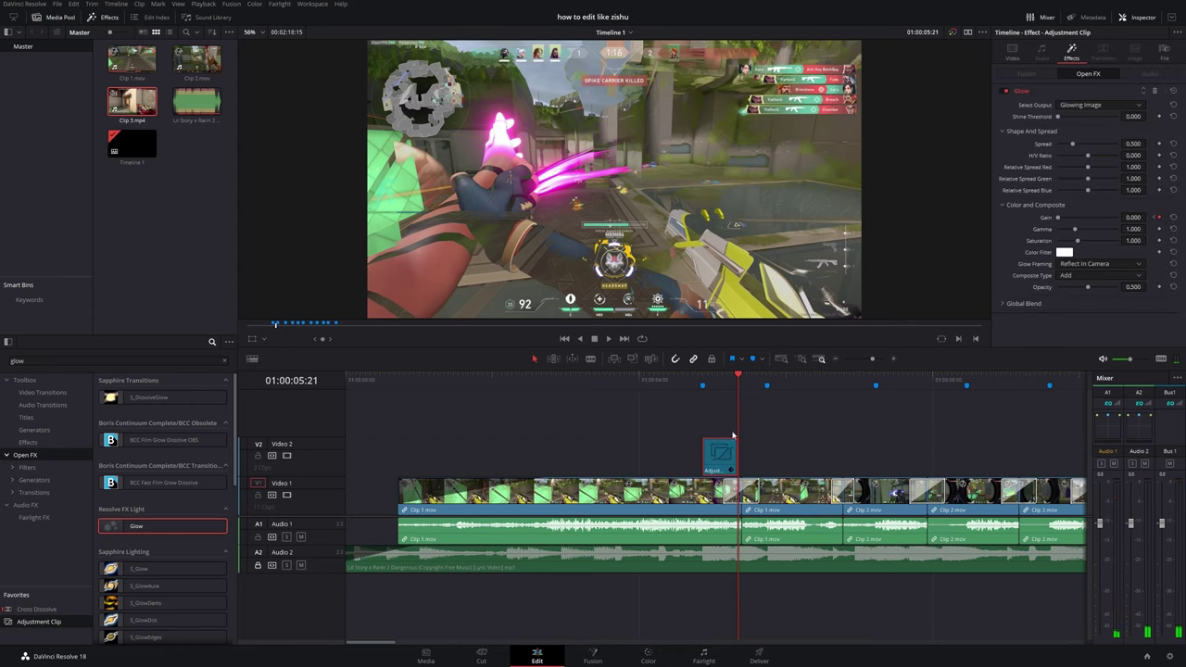
key("space")
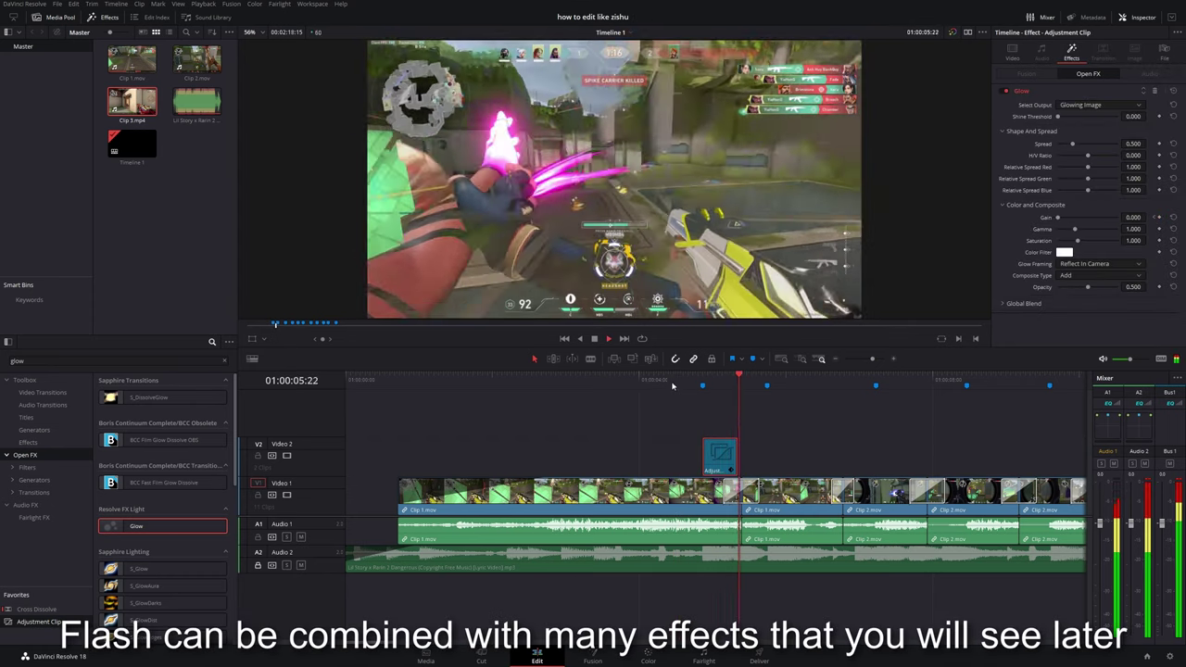
left_click(650, 377)
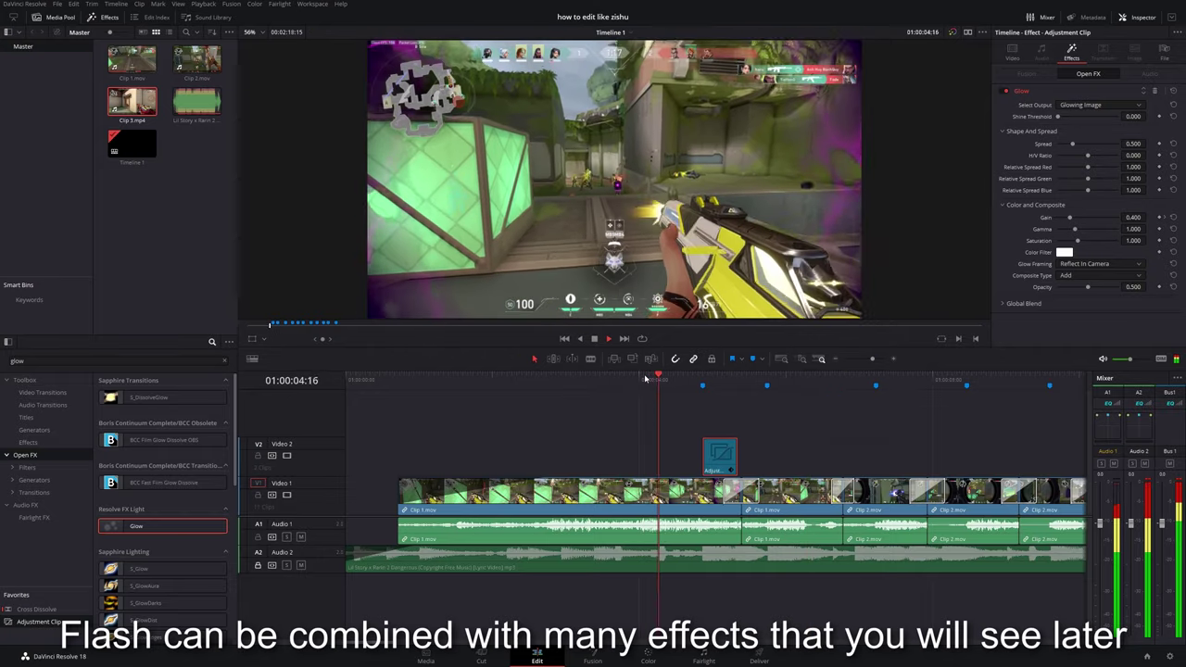
key("space")
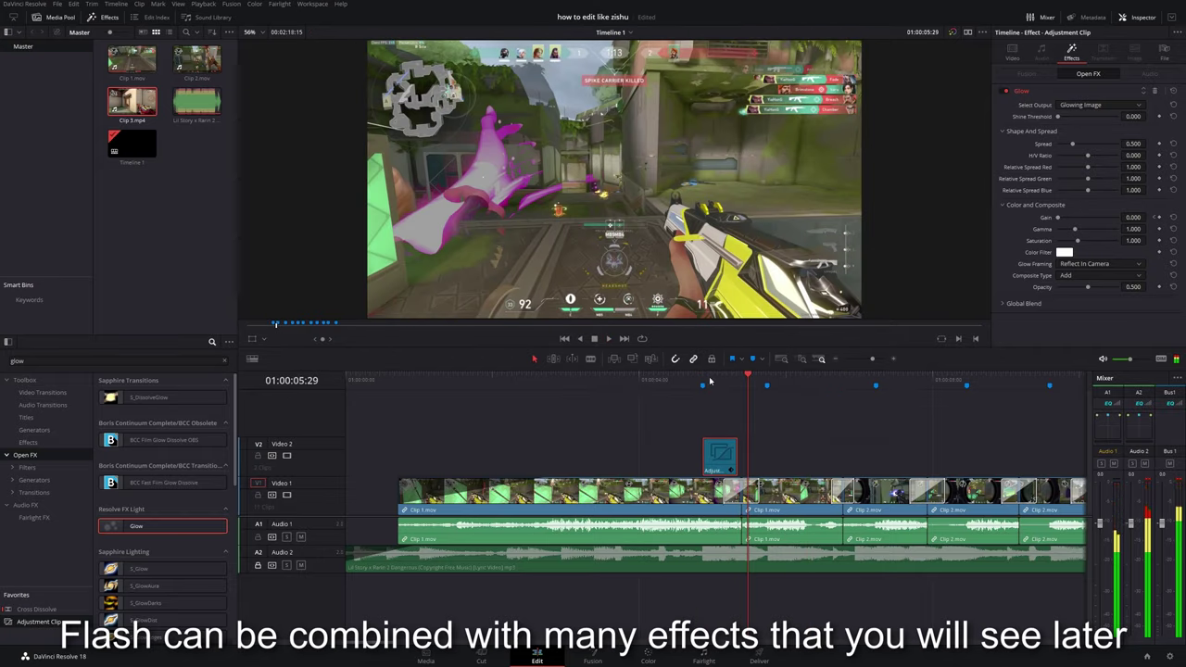
left_click(659, 382)
key("space")
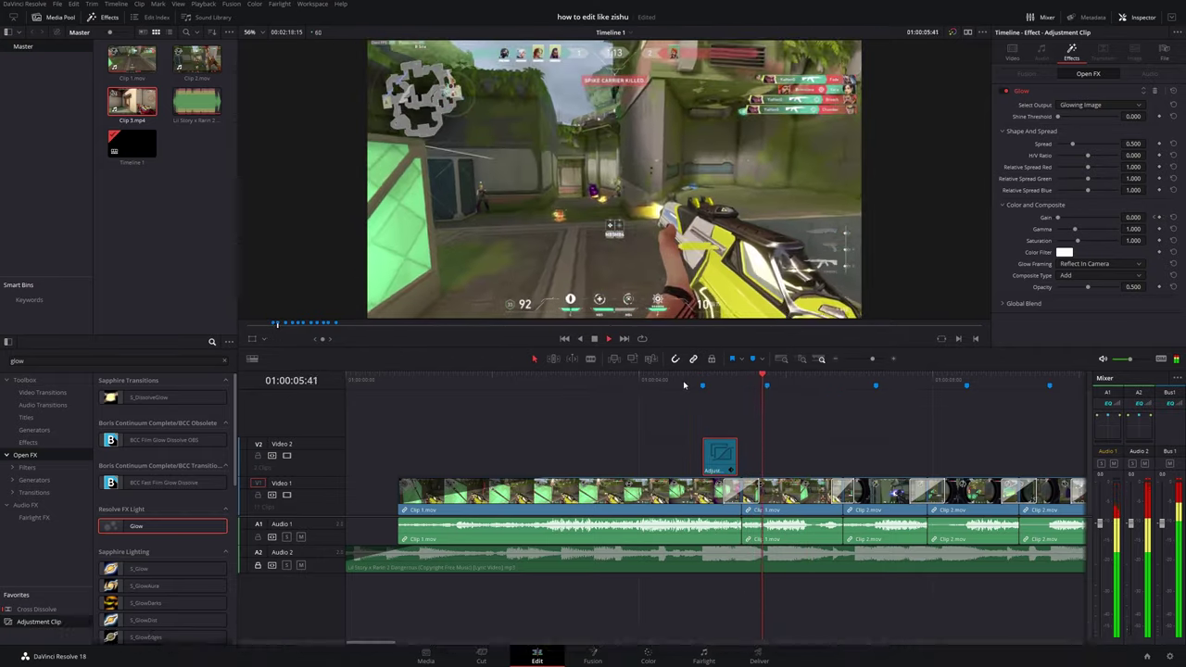
key("space")
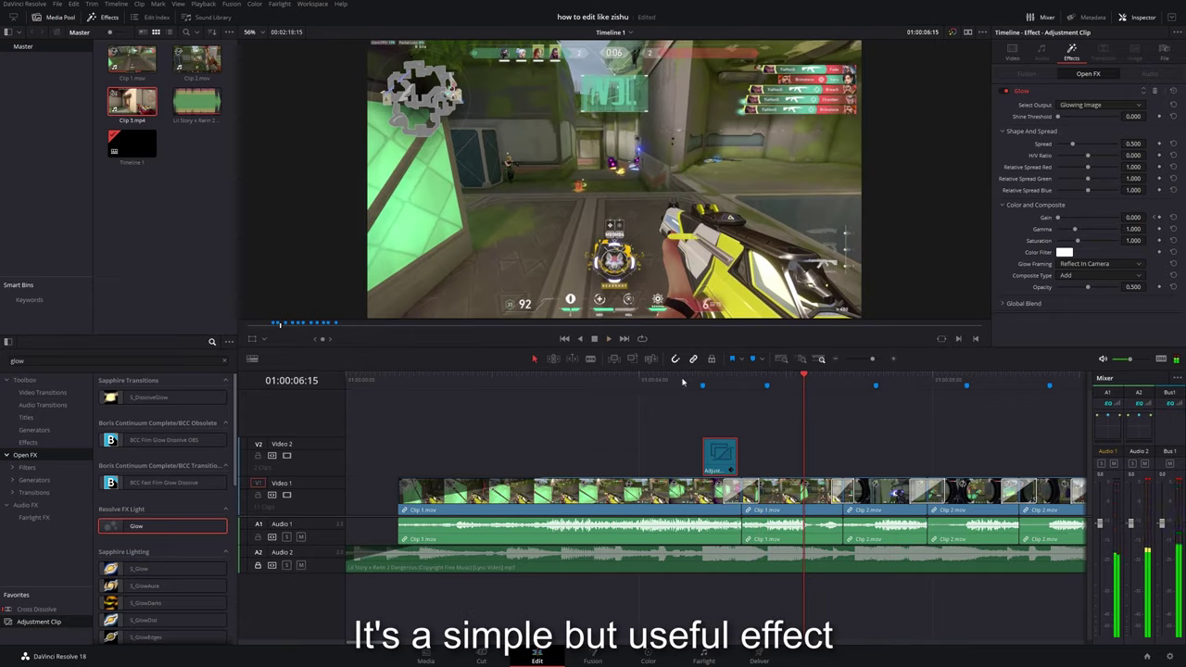
left_click(683, 381)
key("space")
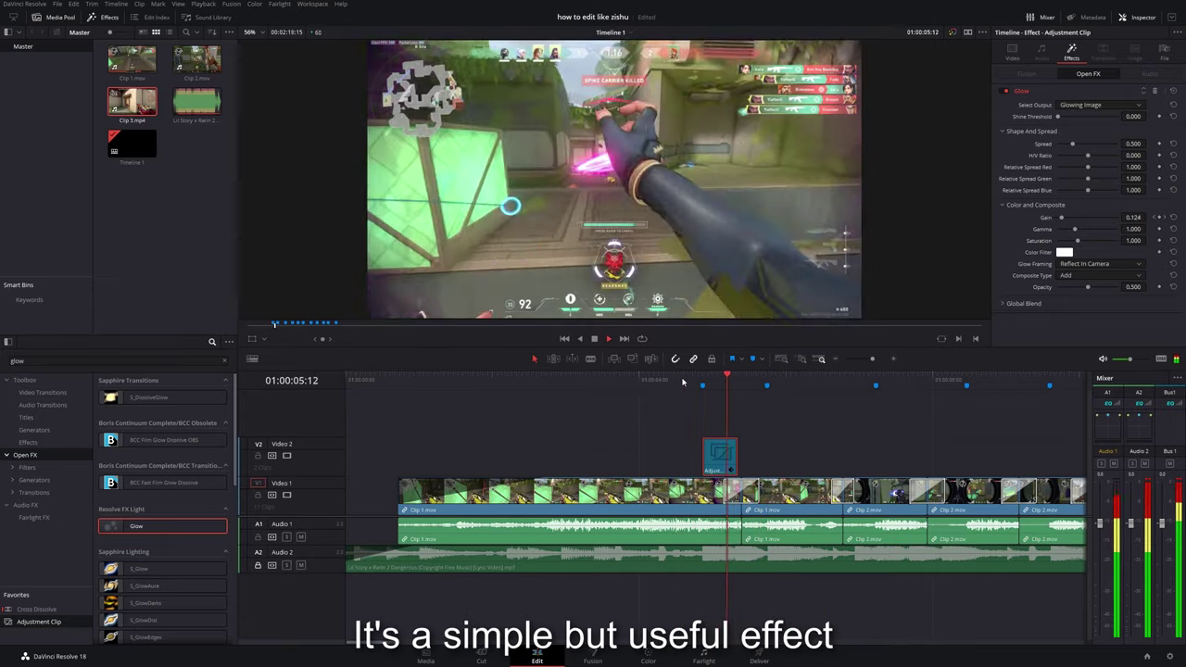
key("space")
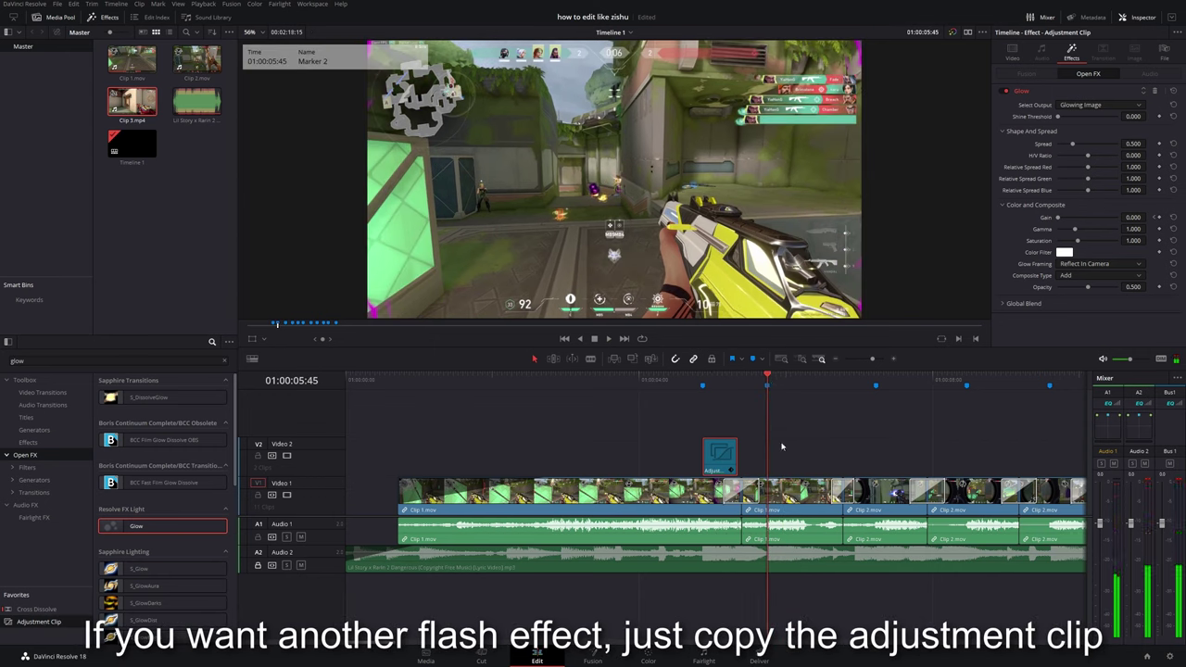
Paste a copy of the glow adjustment clip at Marker 2 and preview the new flash.
key("ctrl+c")
key("ctrl+v")
left_click(759, 380)
key("space")
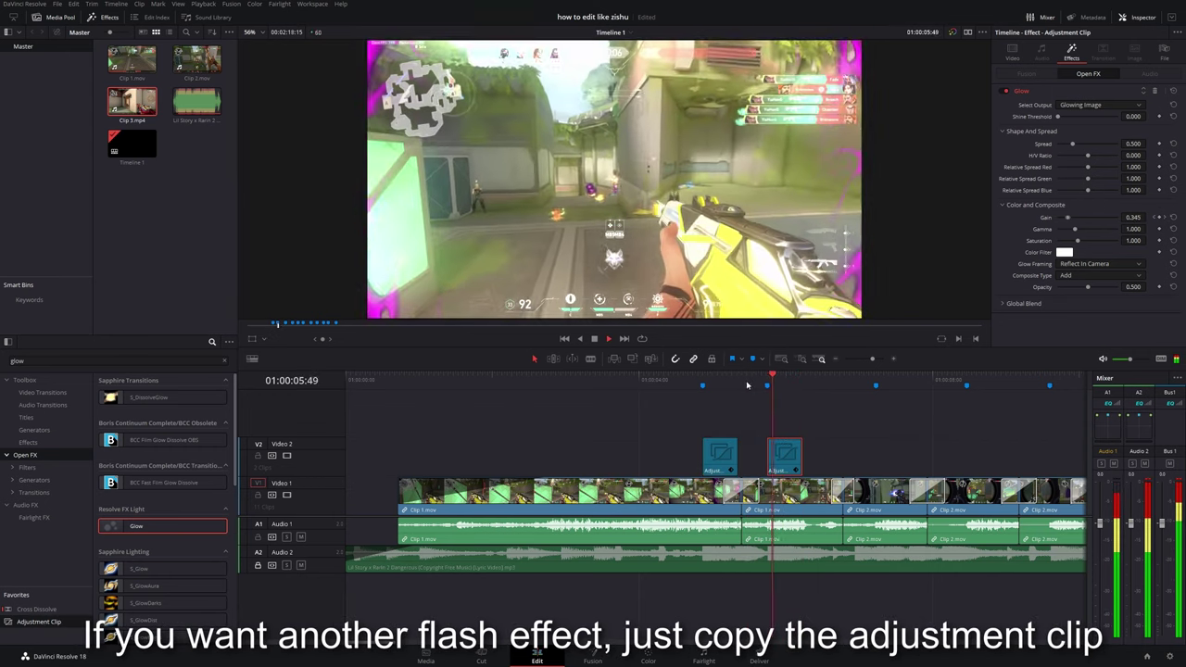
key("space")
left_click(772, 377)
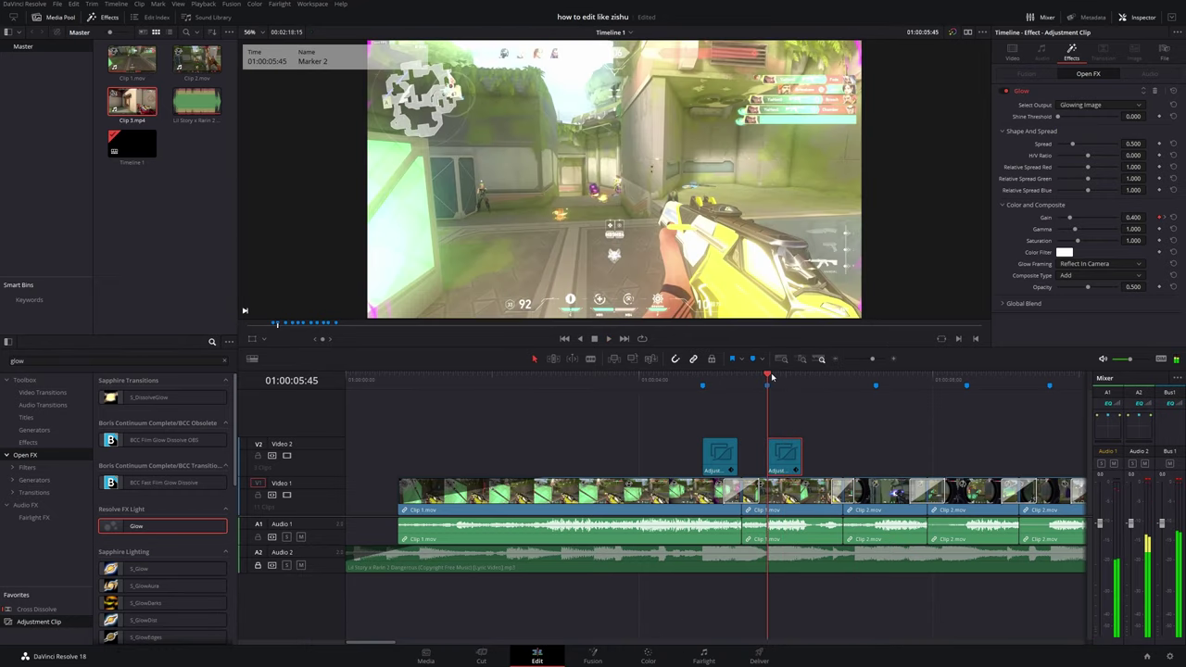
Change the glow's Color Filter to red and confirm it.
left_click(1063, 252)
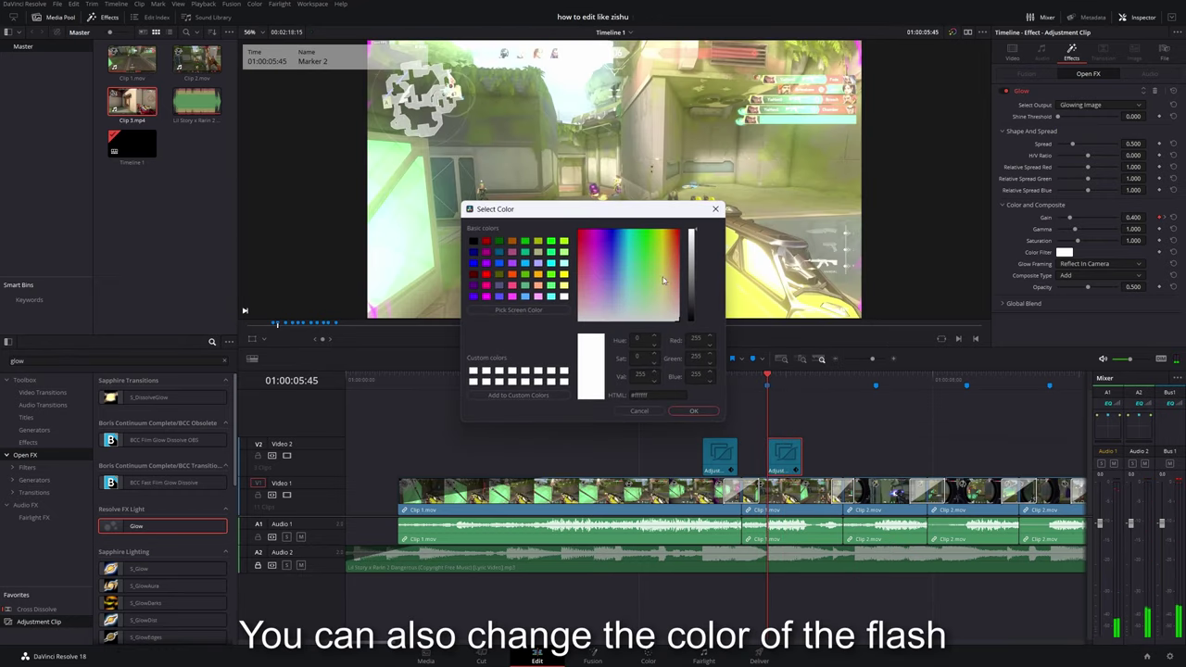
left_click_drag(647, 217, 654, 238)
left_click_drag(676, 298, 625, 278)
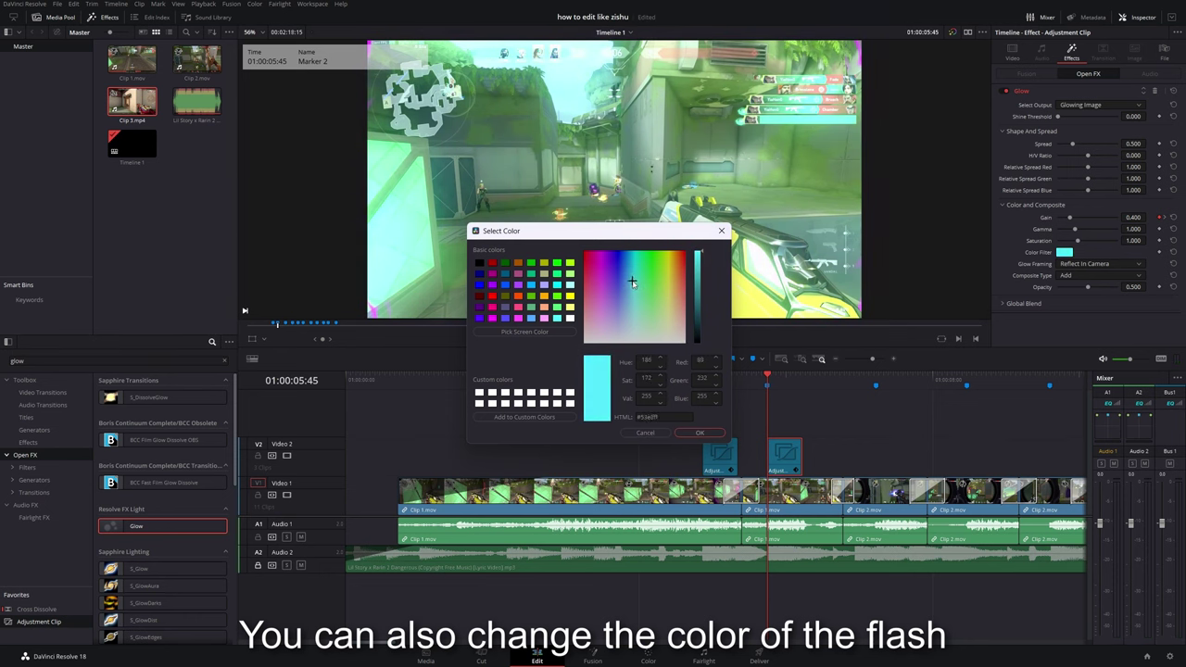
left_click_drag(625, 279, 681, 281)
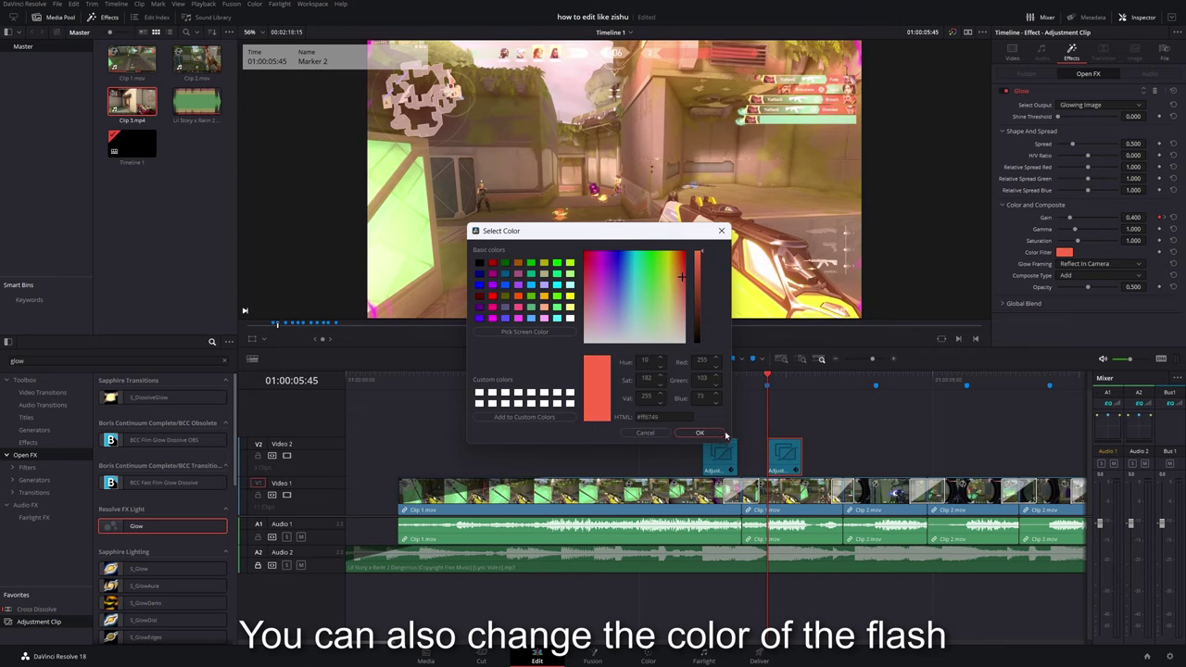
left_click(700, 433)
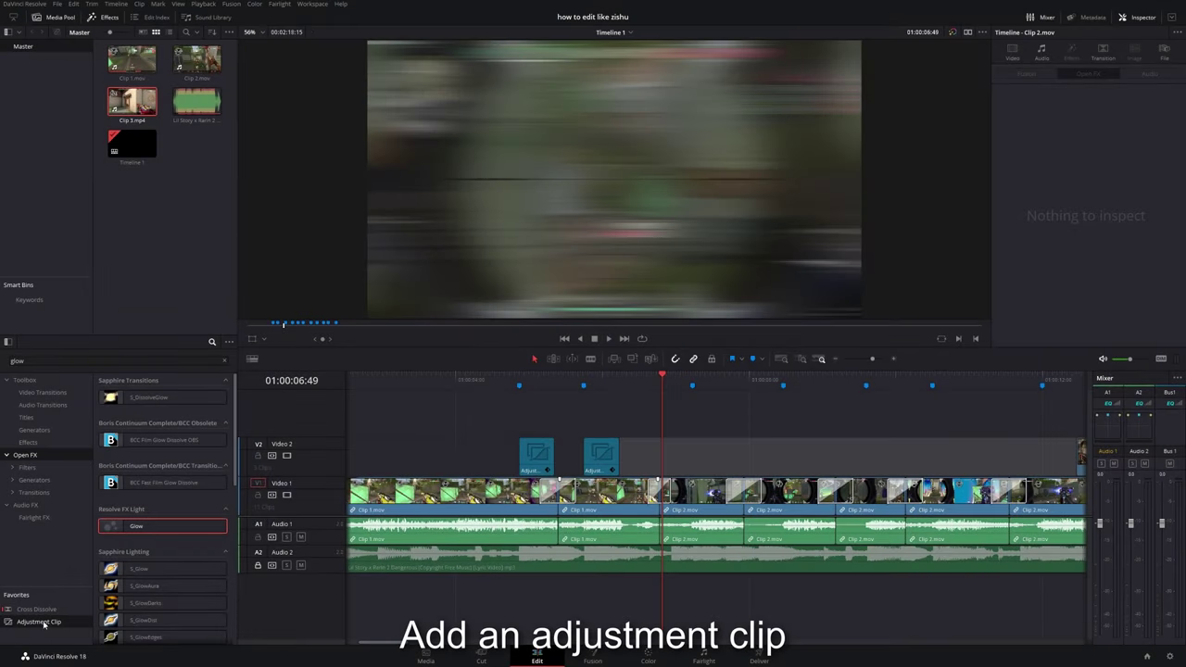
Add a short adjustment clip on Video 2 at Marker 3 with Zoom set to 1.2.
left_click_drag(44, 624, 694, 451)
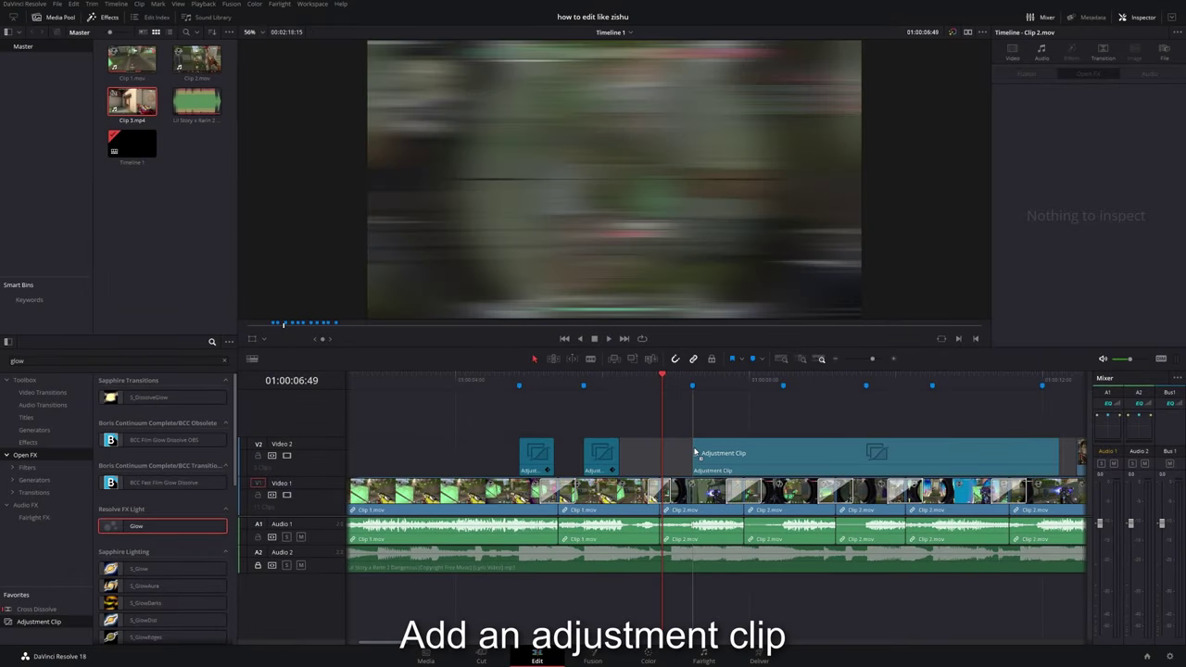
left_click_drag(673, 383, 688, 385)
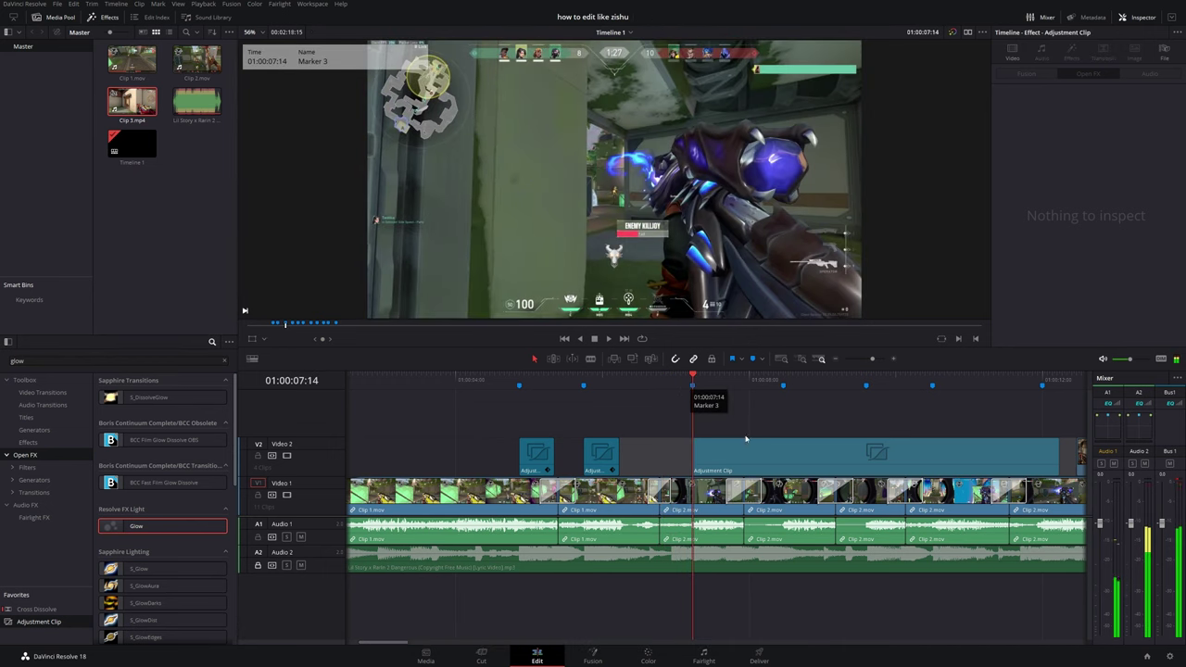
left_click(725, 458)
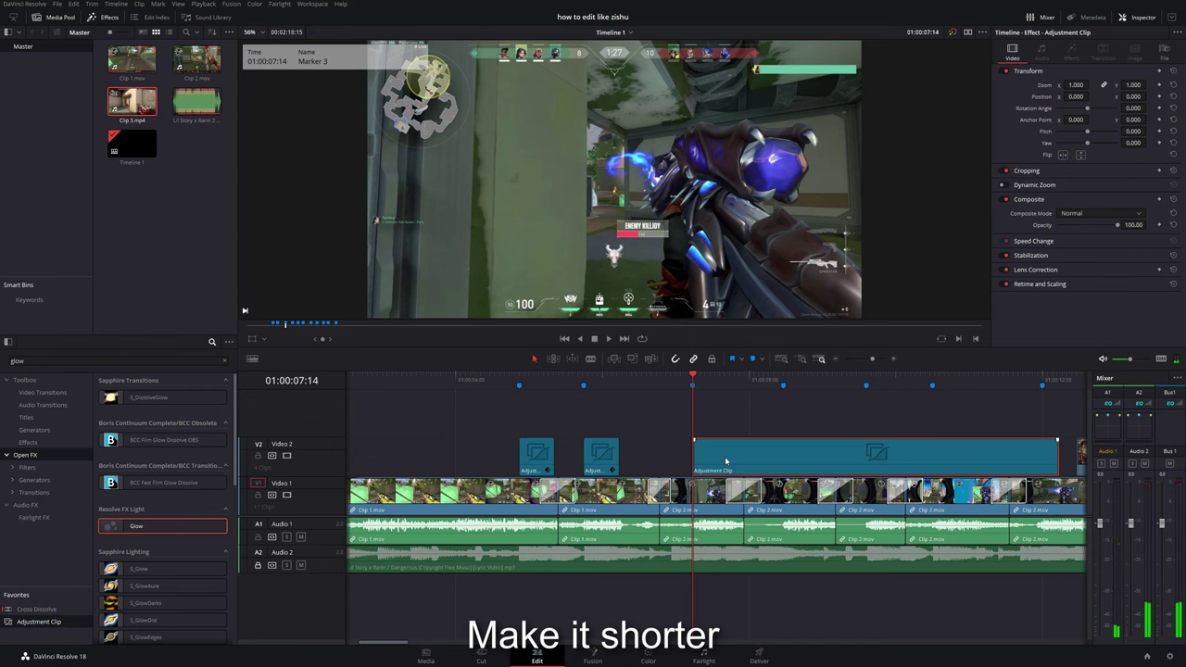
left_click_drag(1056, 450, 732, 452)
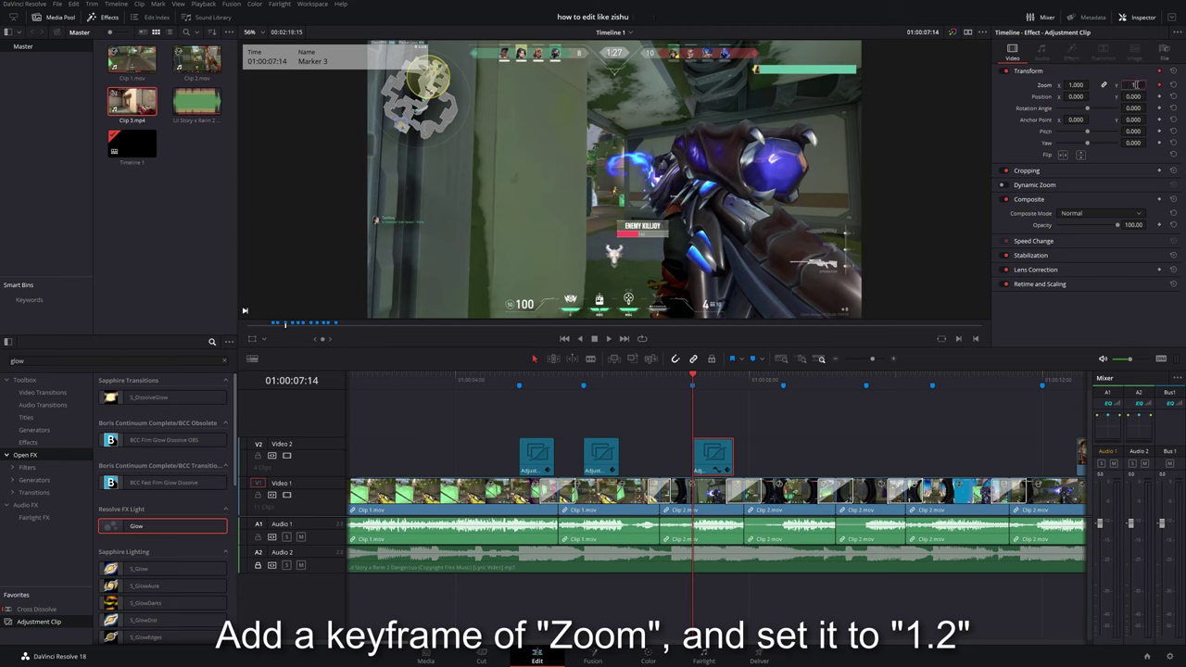
type(".2")
key("Return")
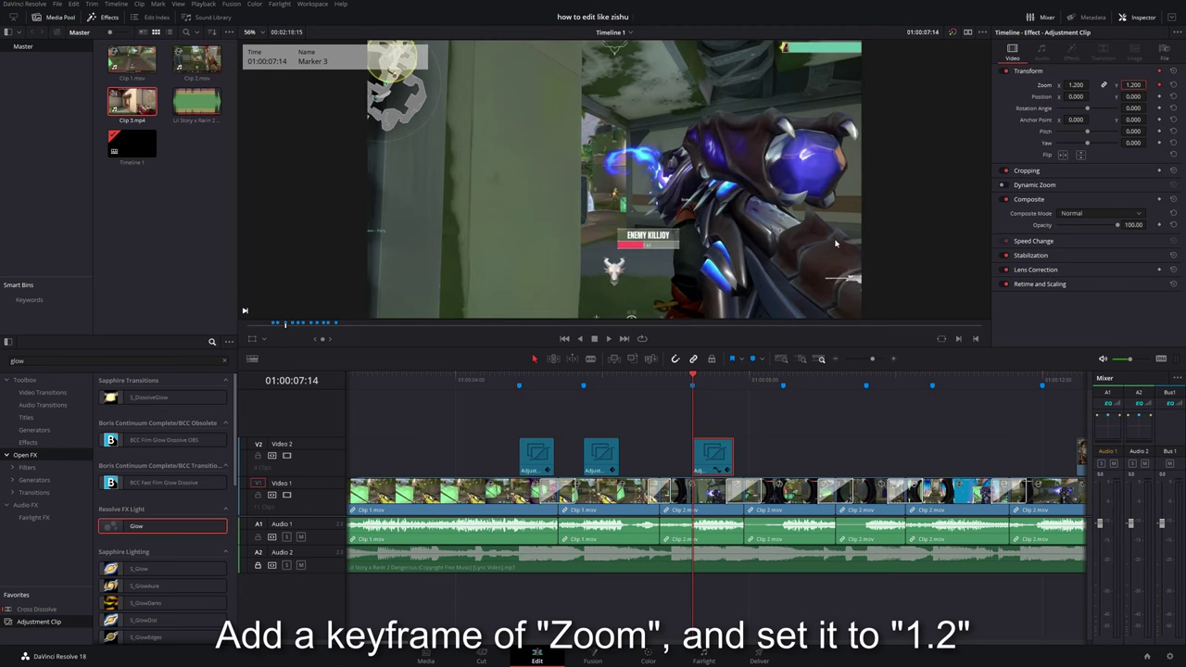
Keyframe Zoom back to 1 at the clip's end and review the punch-in.
left_click(734, 380)
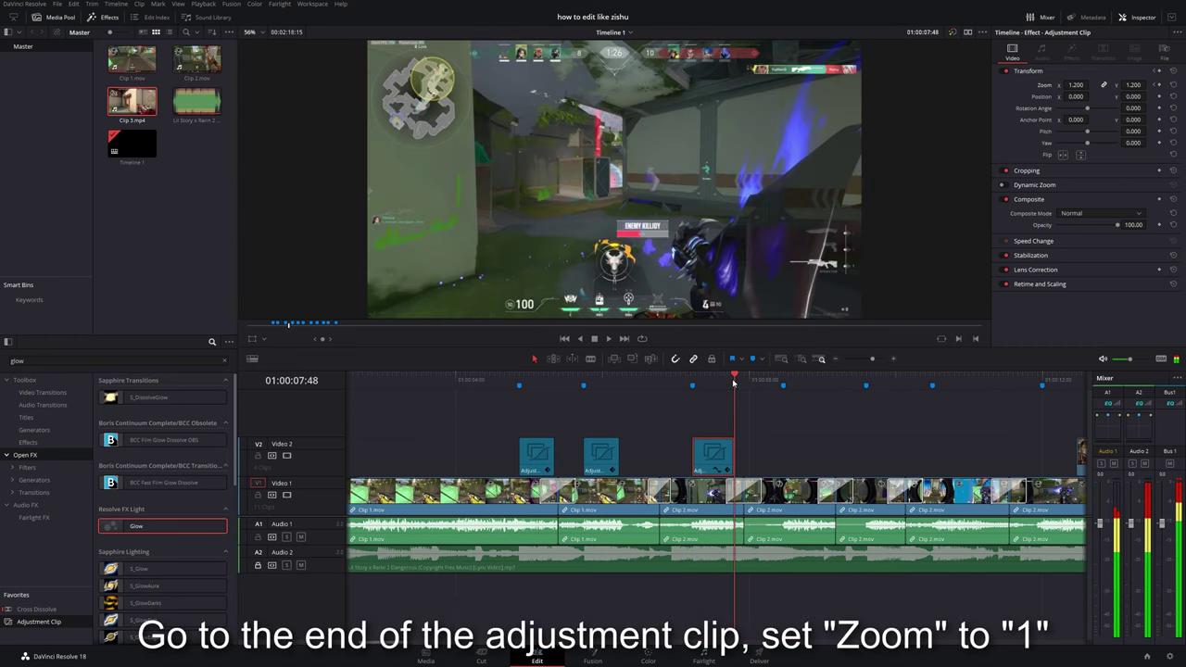
left_click(1136, 84)
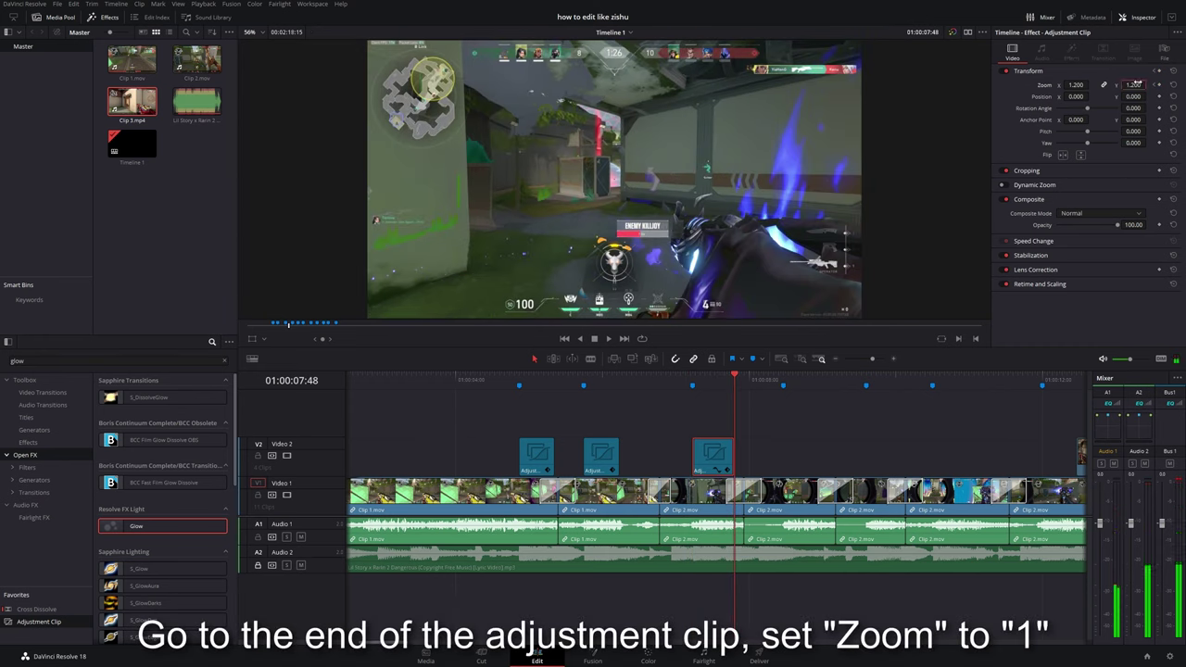
type("1")
key("Return")
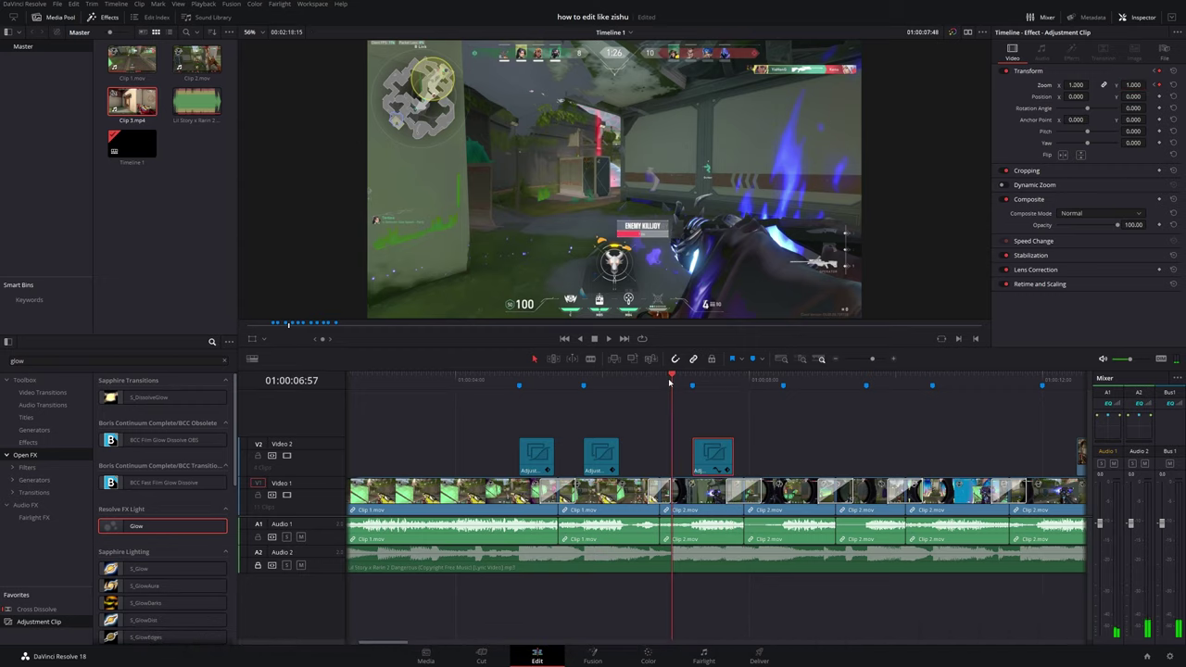
key("space")
key("shift+Up")
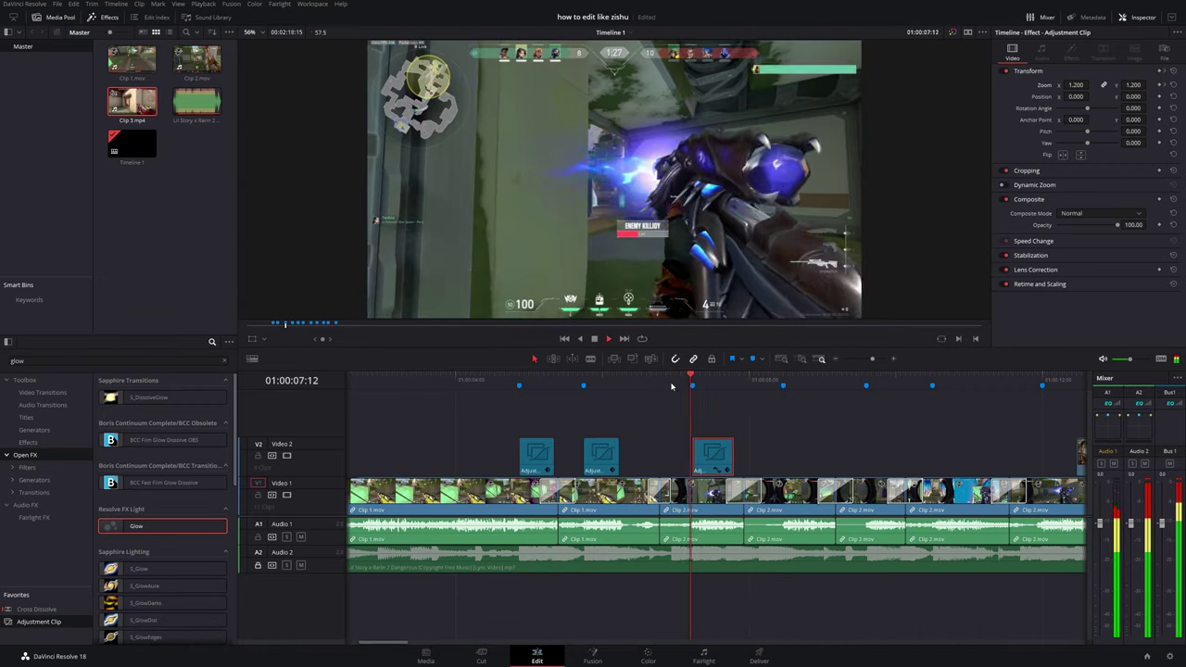
key("space")
Search the Effects library for 'lens blu' to list Lens Blur and BCC Fast Lens Blur.
left_click(134, 357)
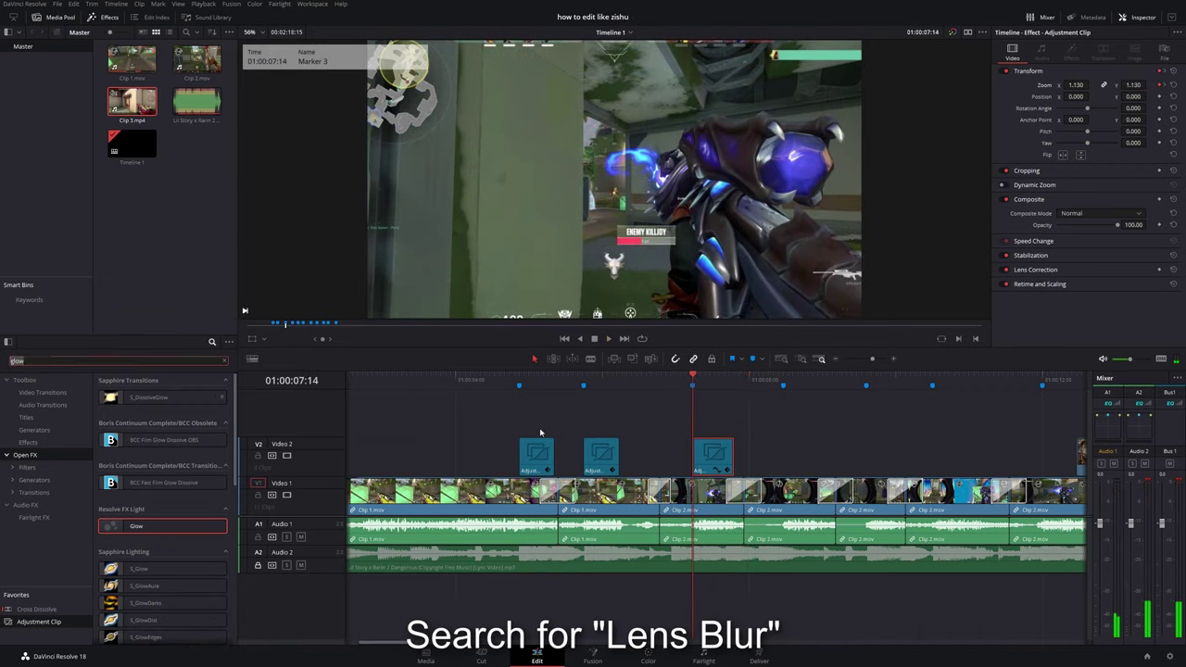
type("lens blu")
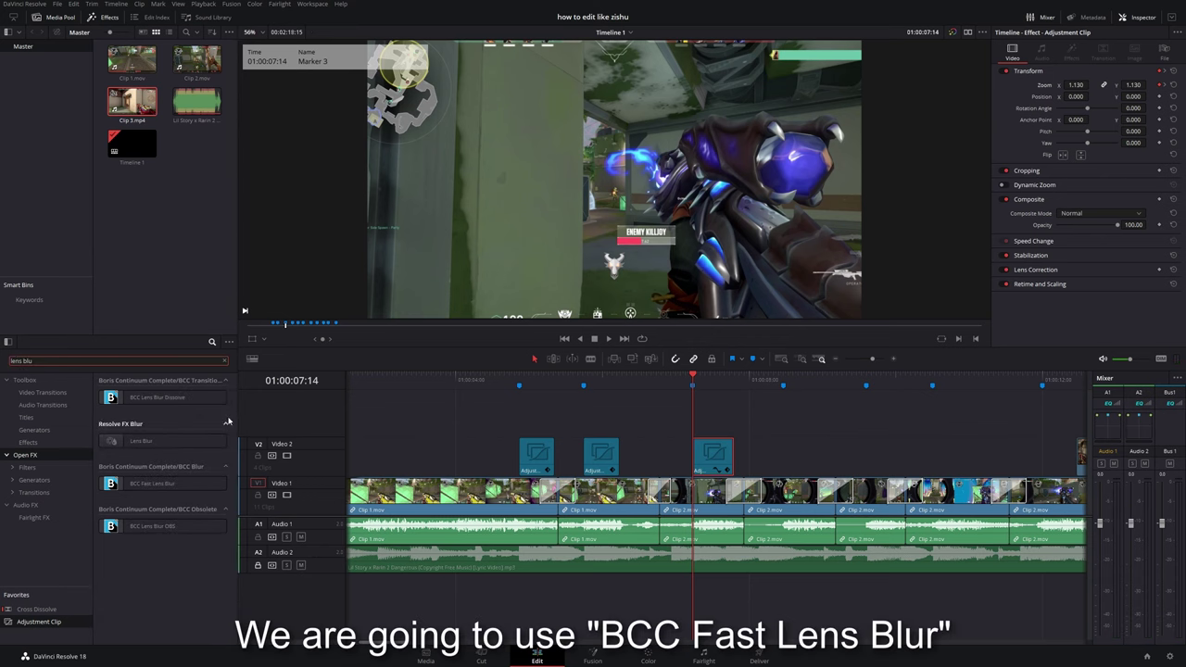
left_click(167, 478)
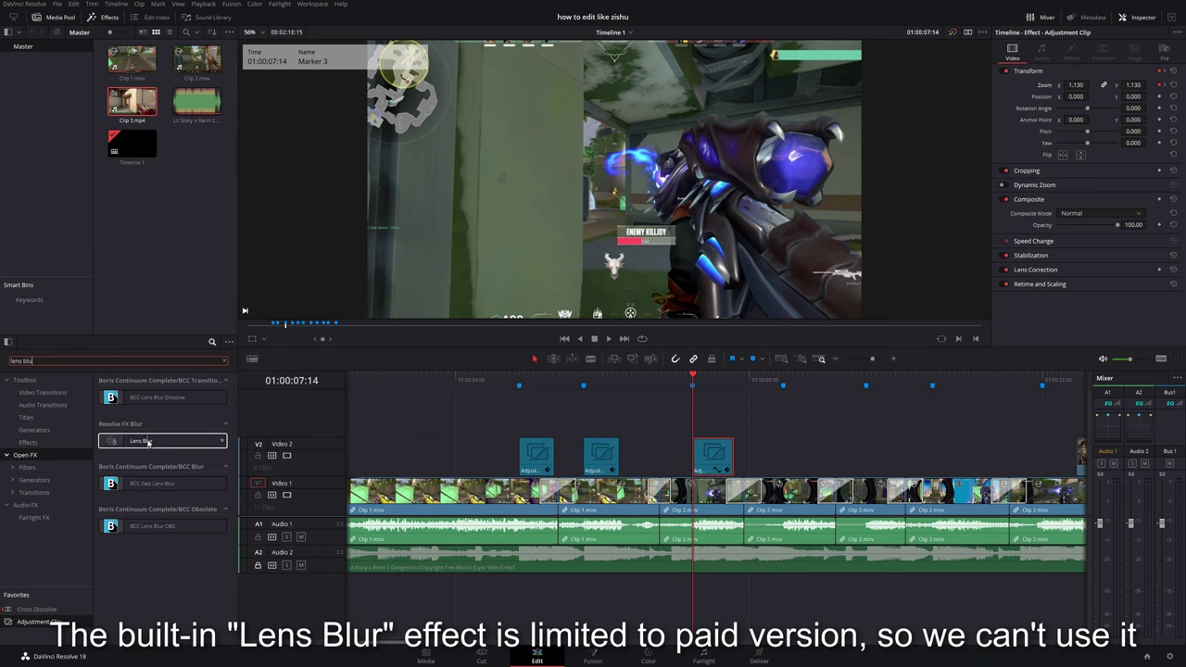
Try built-in Lens Blur on the clip, dismiss the Studio-only notice, and delete the effect.
left_click_drag(160, 443, 712, 455)
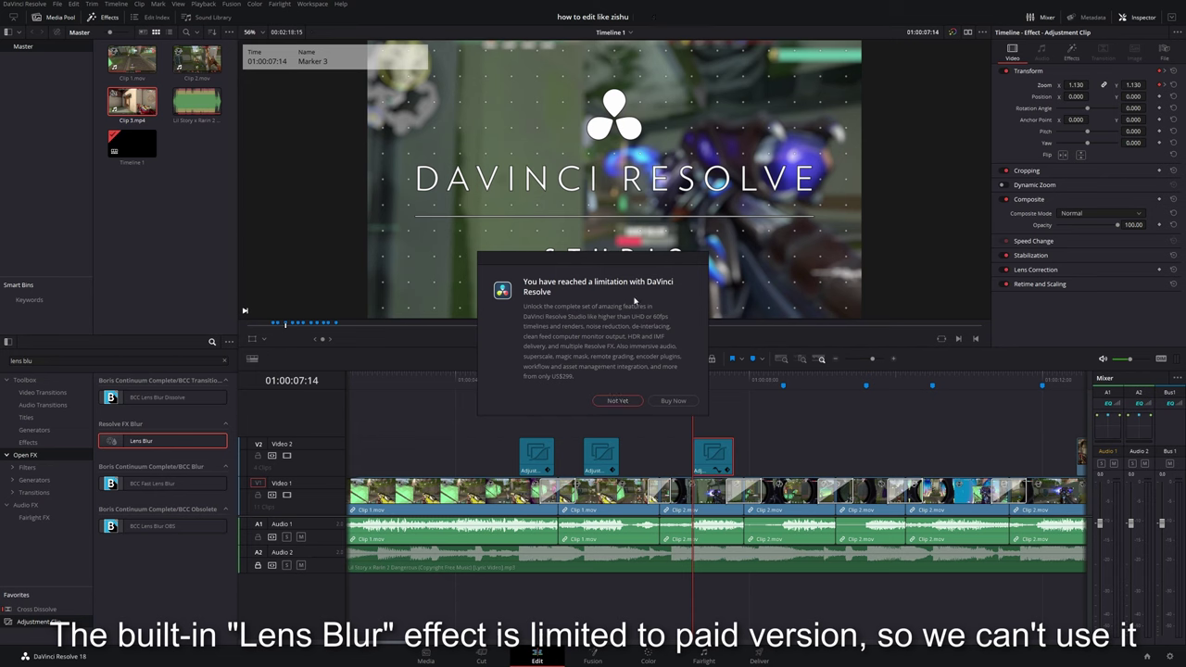
key("Escape")
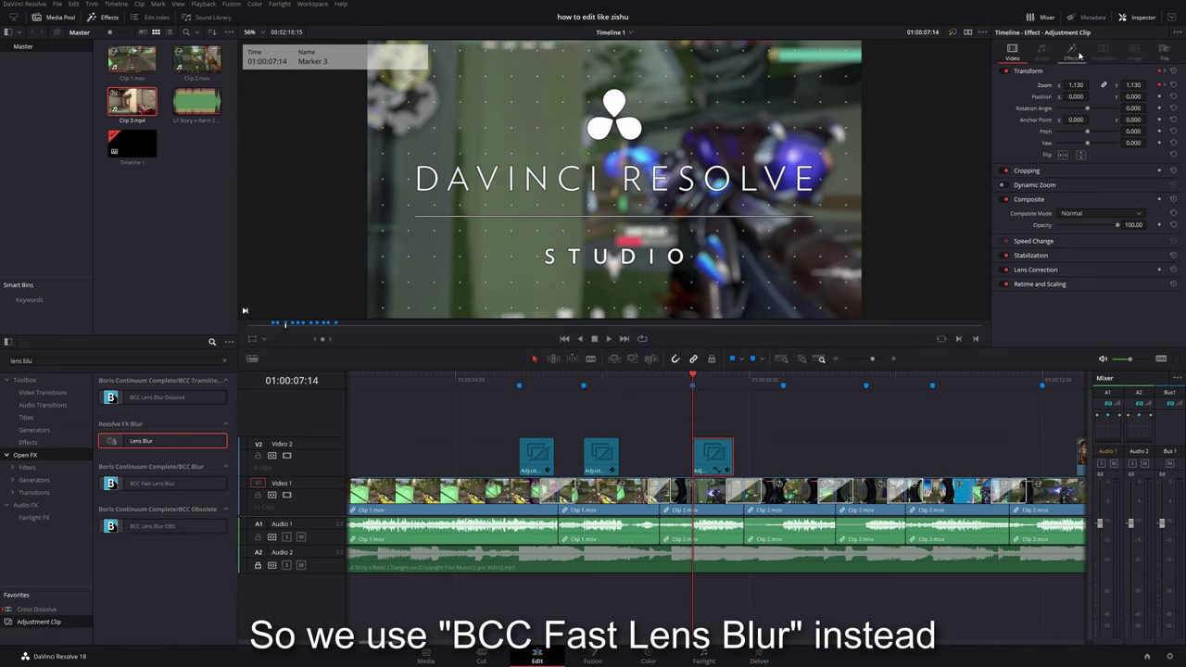
left_click(1076, 54)
left_click(1154, 90)
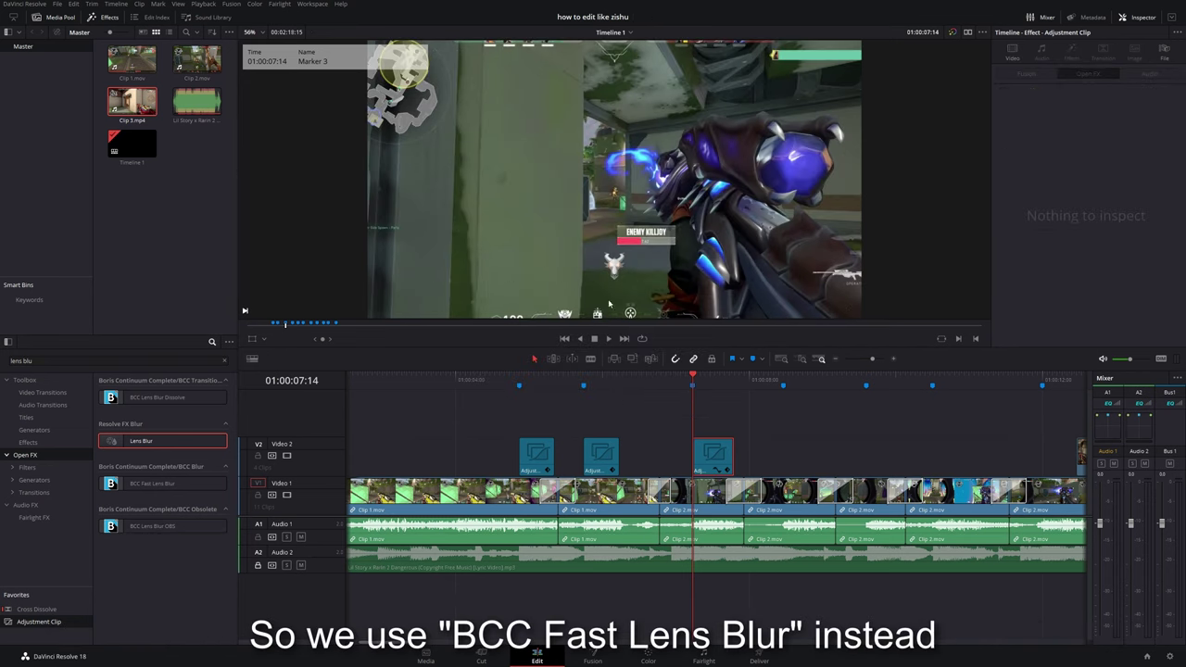
left_click(178, 483)
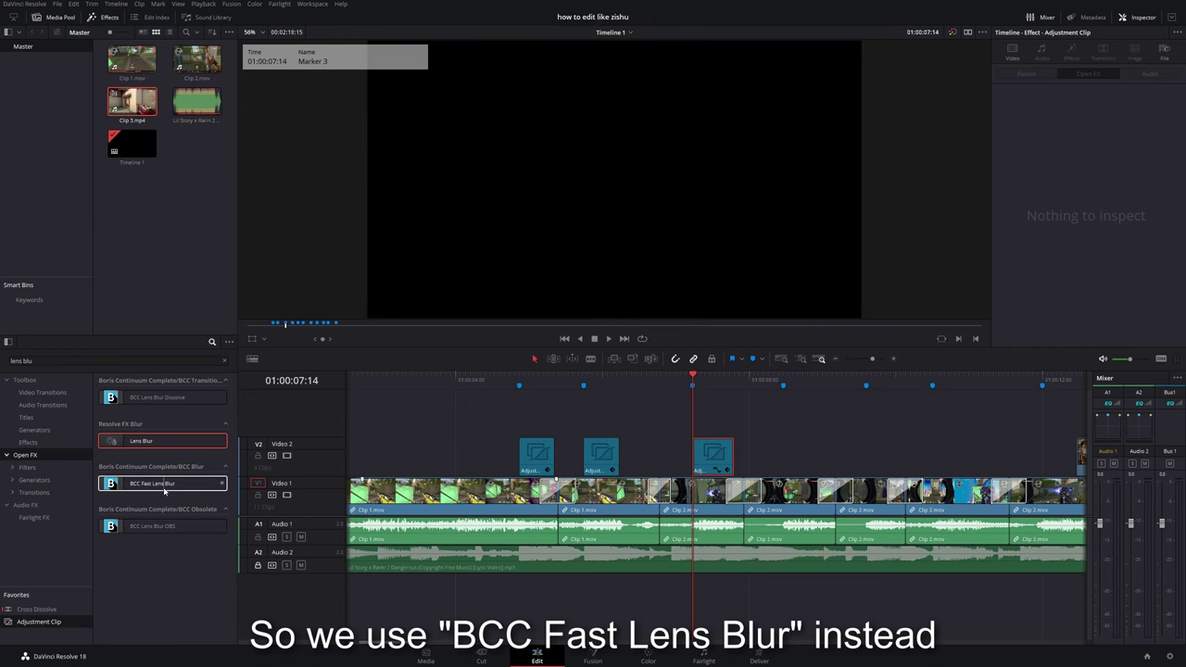
Apply BCC Fast Lens Blur to the Marker 3 adjustment clip with Iris Scale 10.5 and Gamma 781.
left_click_drag(146, 488, 759, 454)
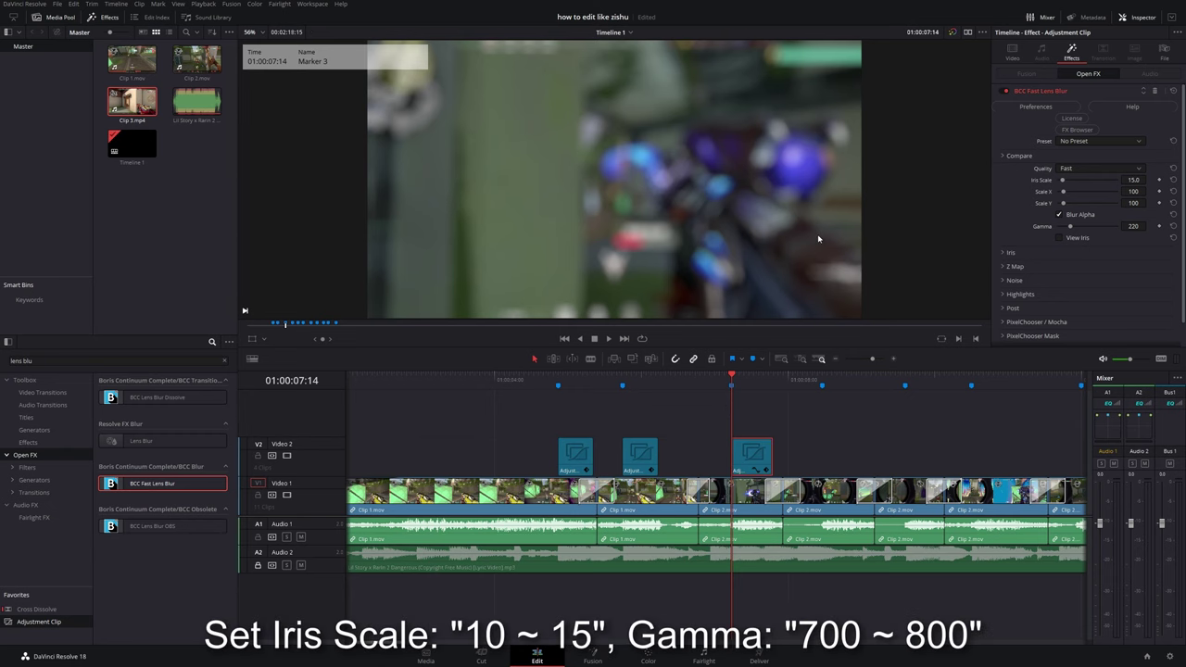
scroll(1089, 211, "down", 1)
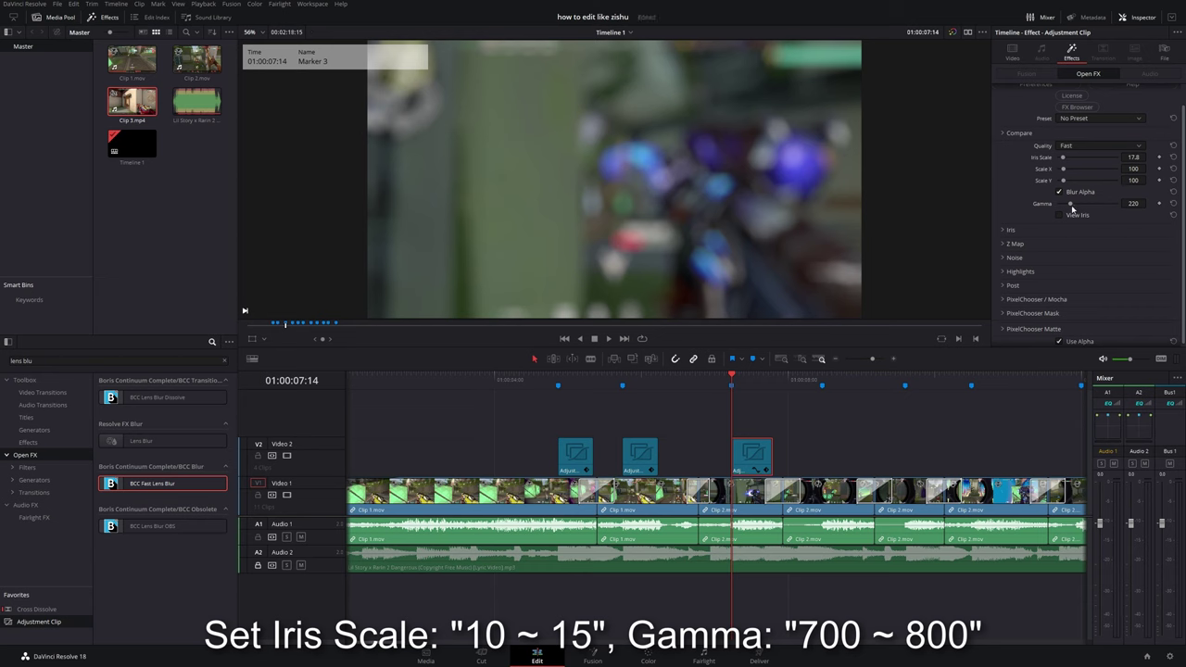
left_click_drag(1070, 204, 1114, 214)
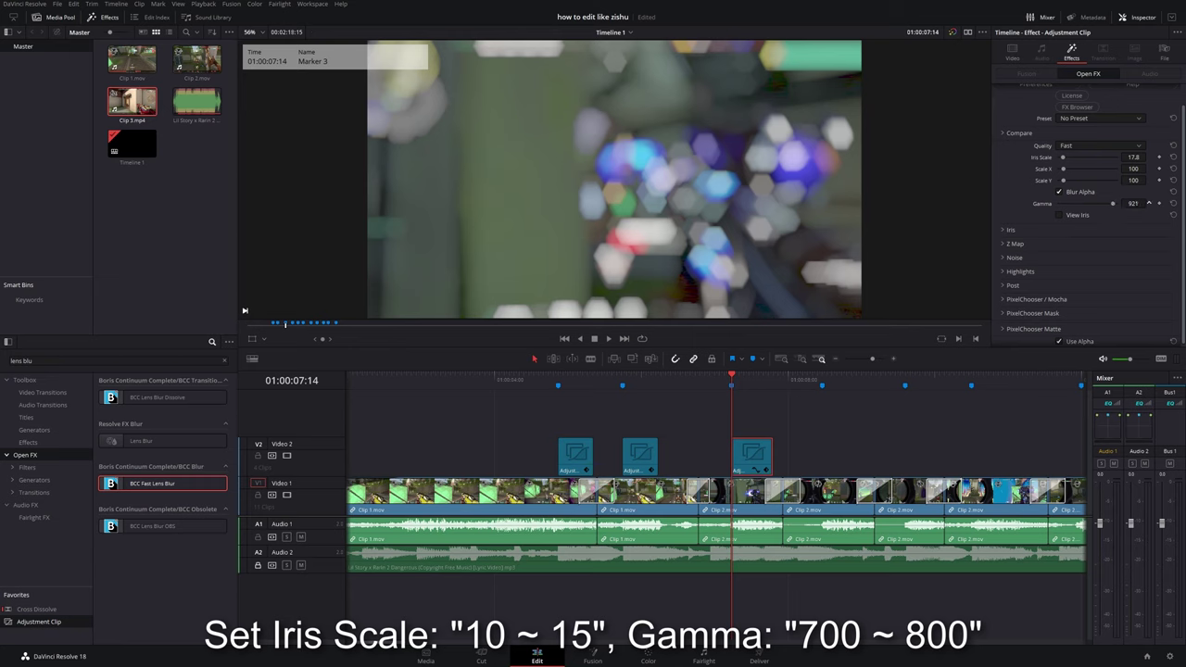
mouse_move(1149, 203)
left_mouse_down()
mouse_move(1143, 159)
mouse_move(1112, 157)
left_mouse_up()
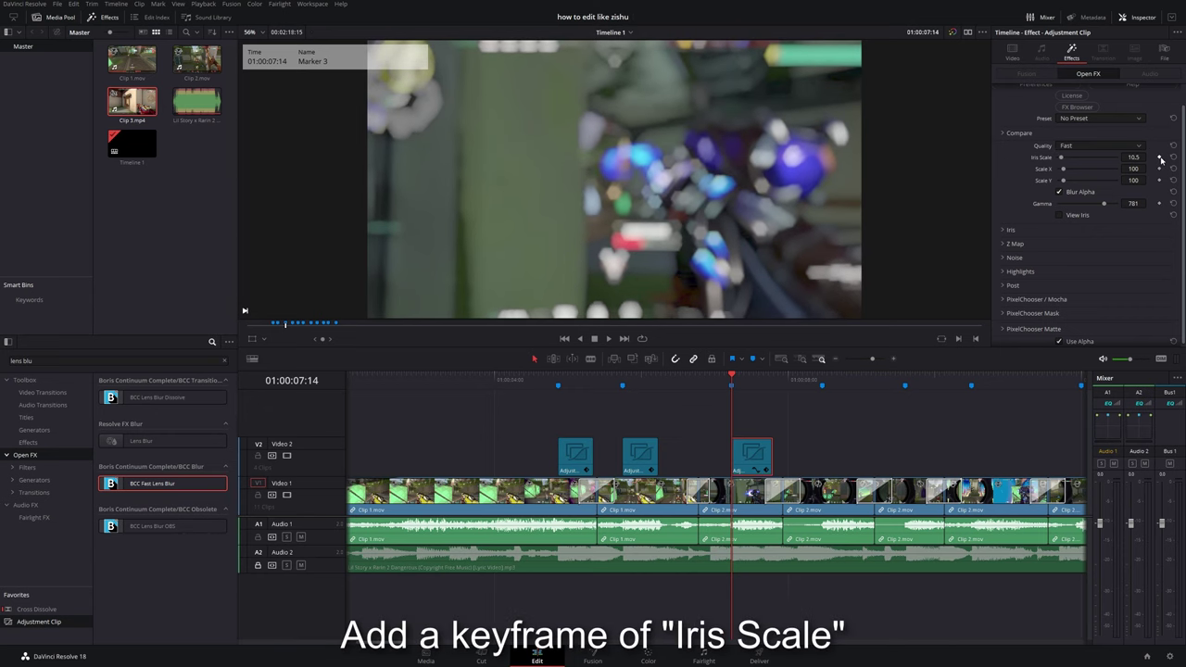
Keyframe the lens blur's Iris Scale to 0 at the clip's end and replay the fade.
key("space")
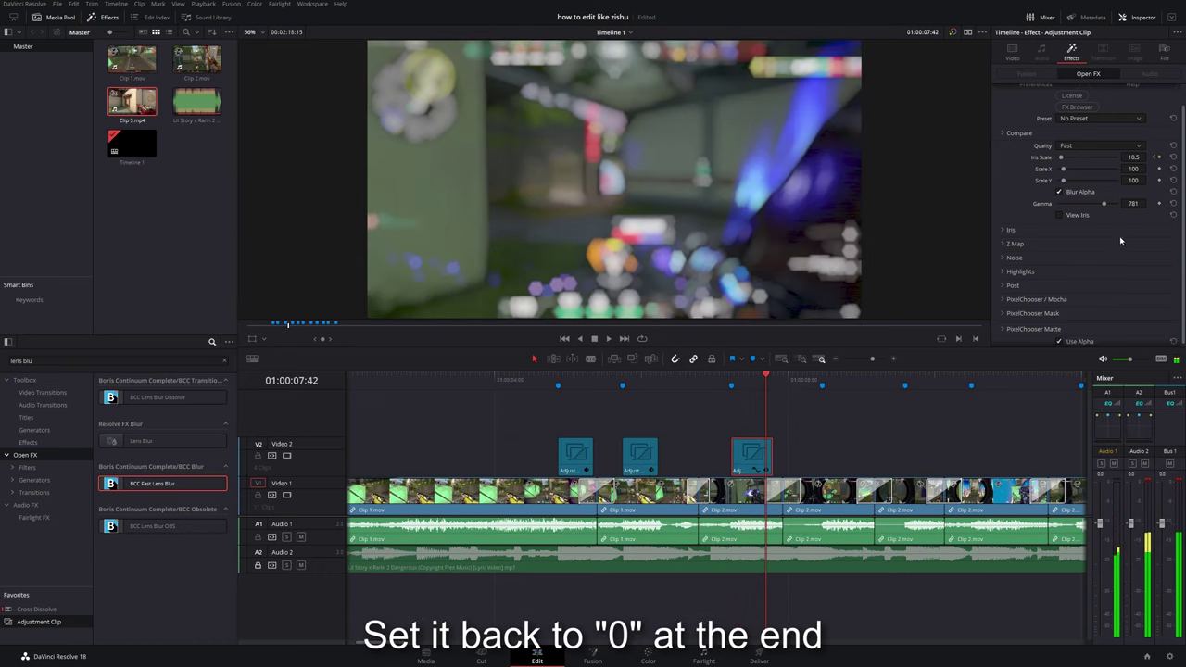
left_click(772, 380)
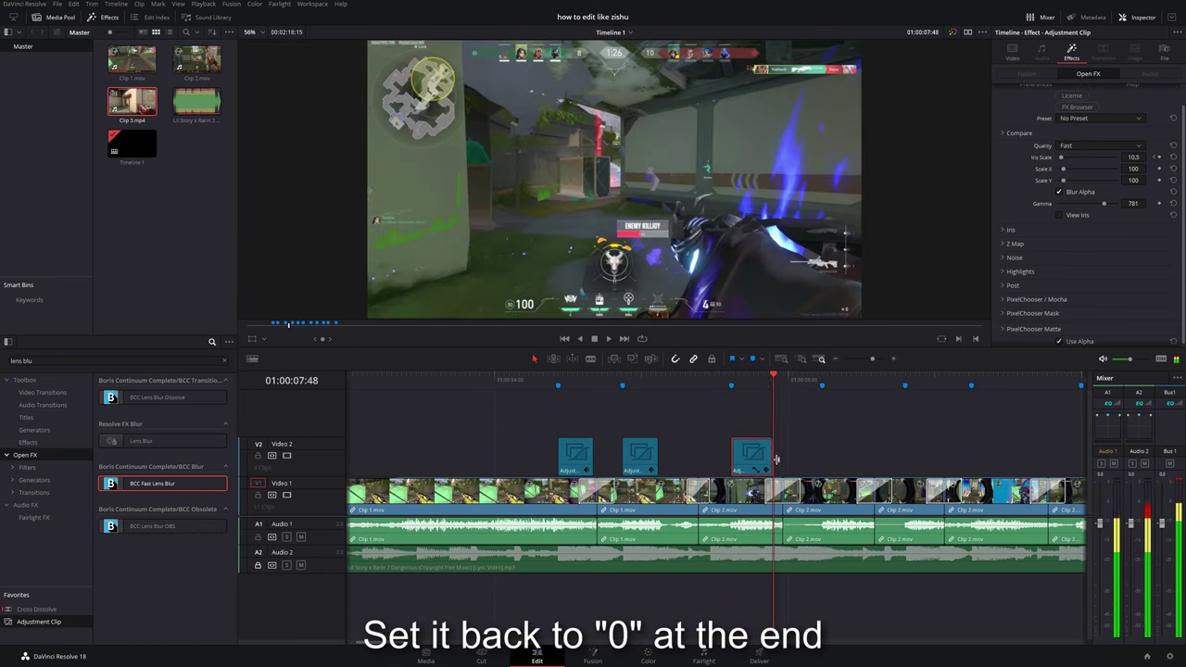
double_click(1132, 157)
type("0")
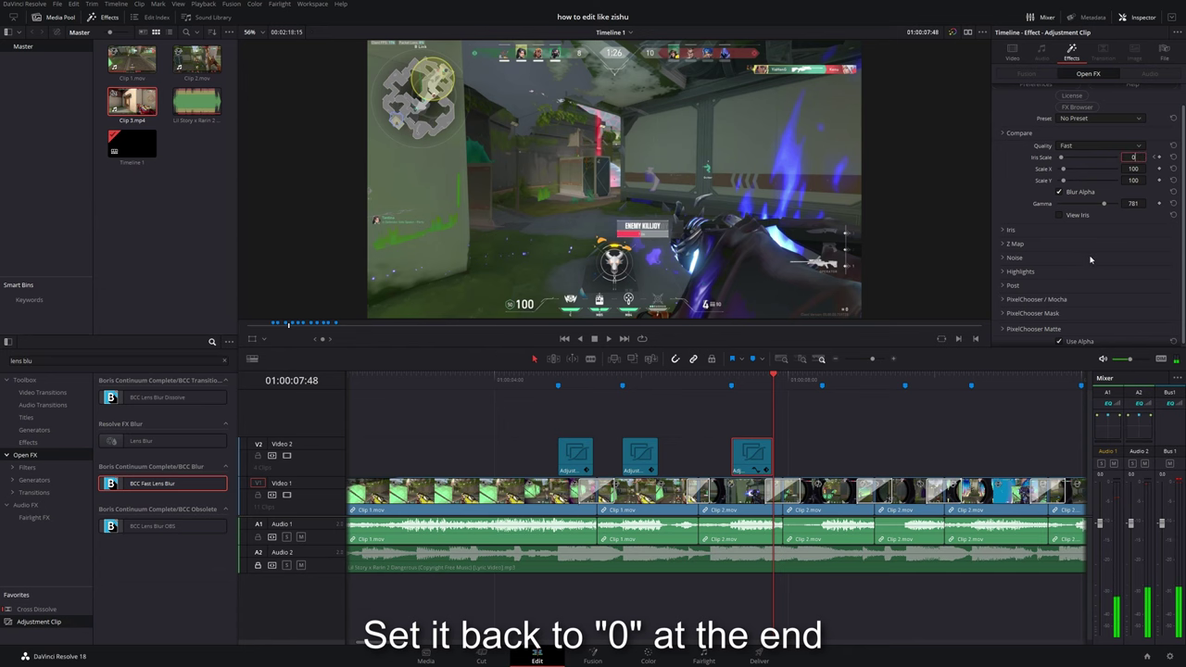
key("Return")
left_click(717, 385)
key("space")
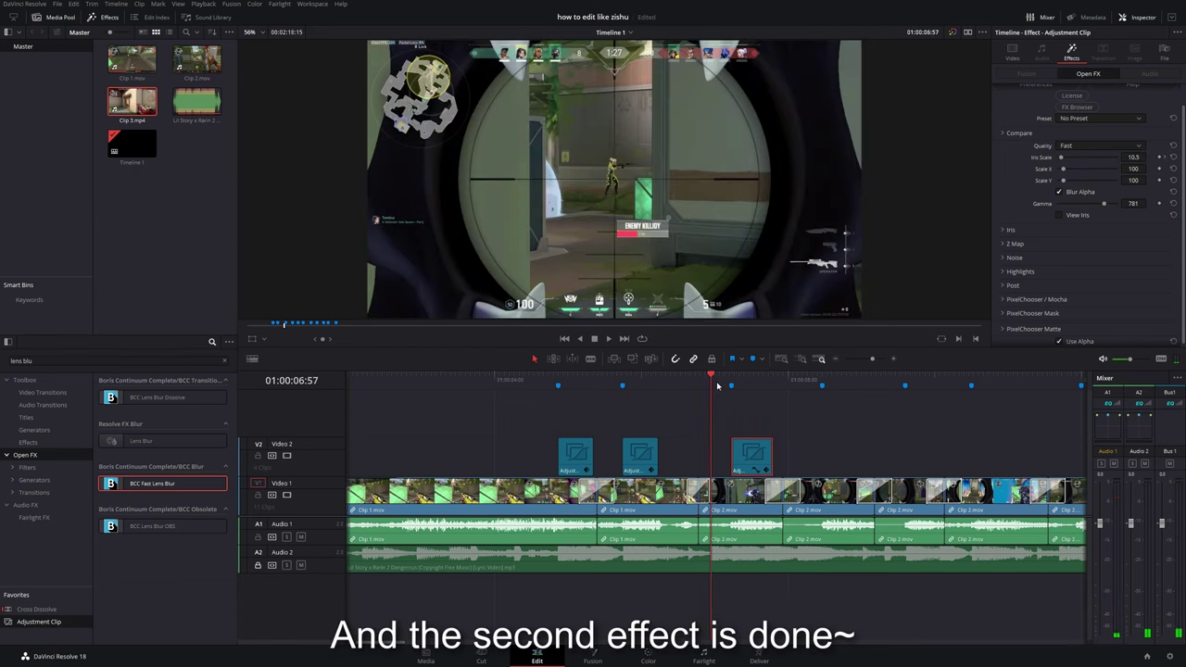
left_click(715, 385)
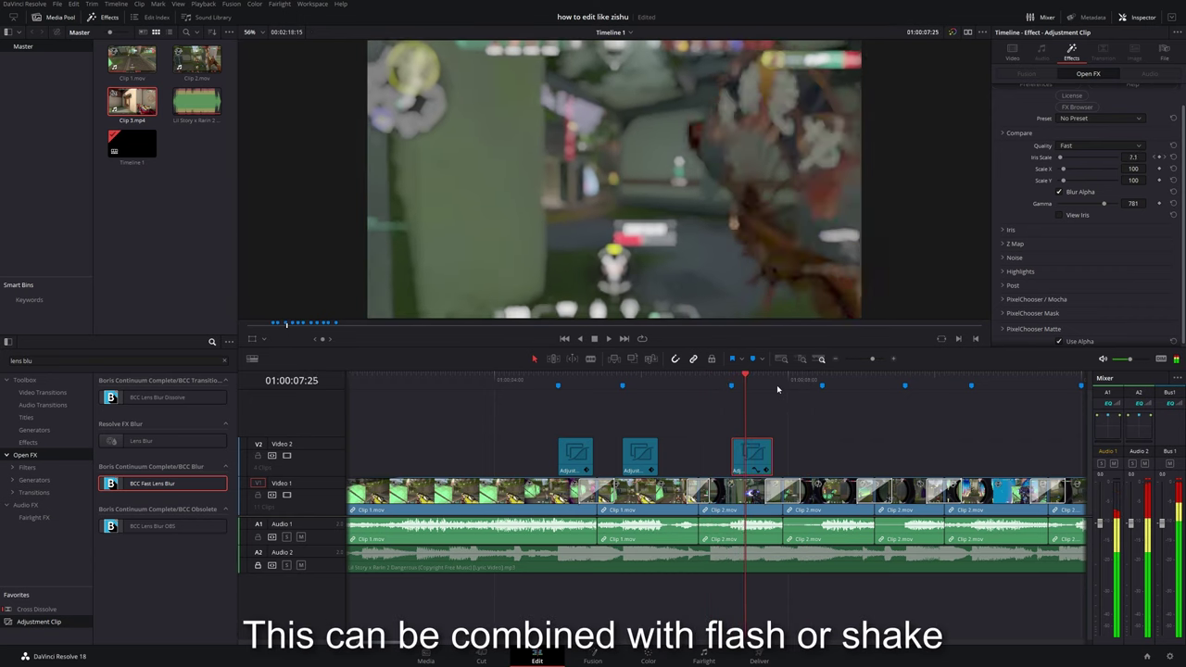
left_click(722, 383)
Copy the glow clip onto Video 3 above the blur, preview it, and add another Video 2 adjustment clip.
left_click(575, 453)
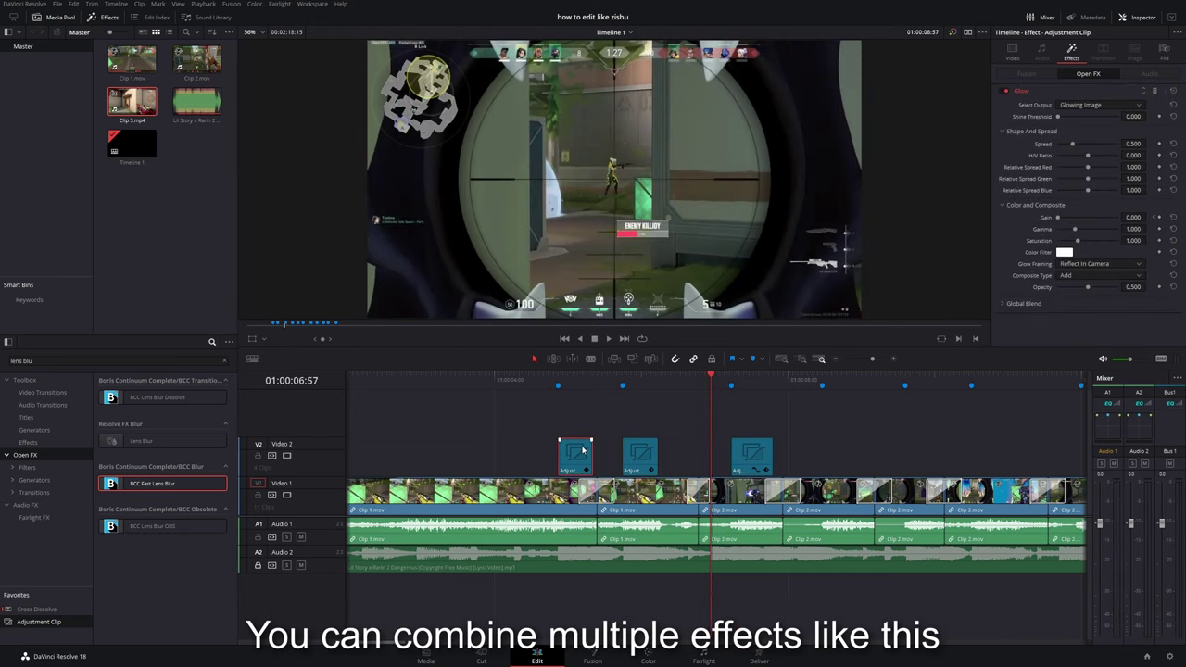
left_click_drag(573, 456, 746, 425)
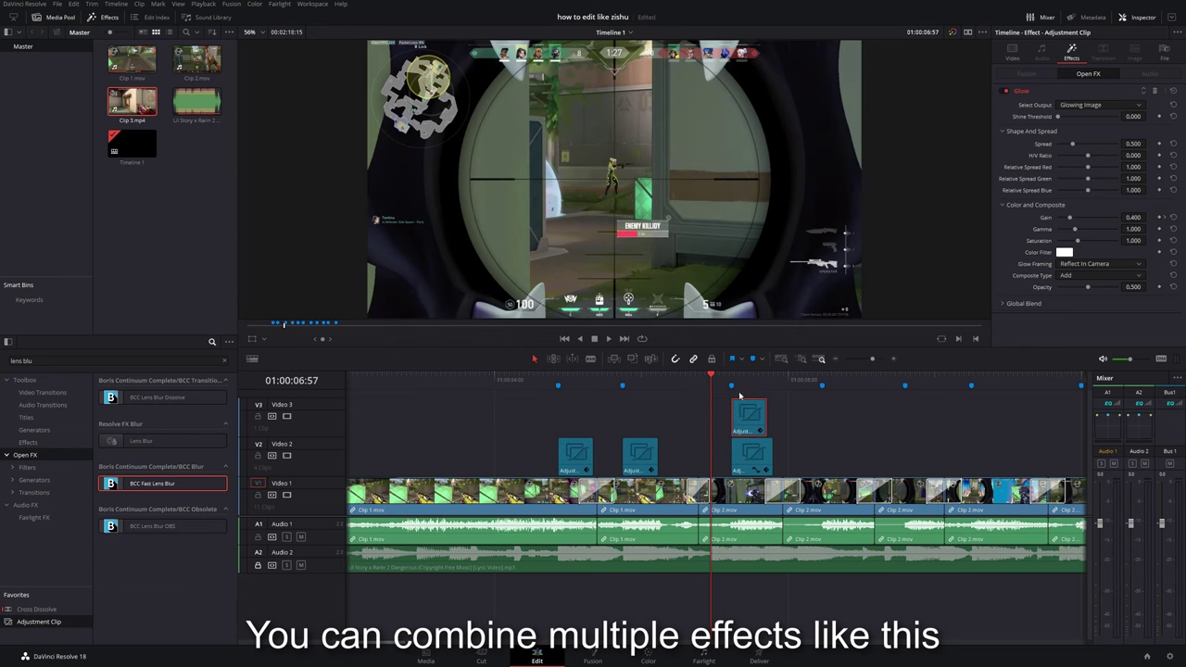
left_click_drag(727, 377, 751, 377)
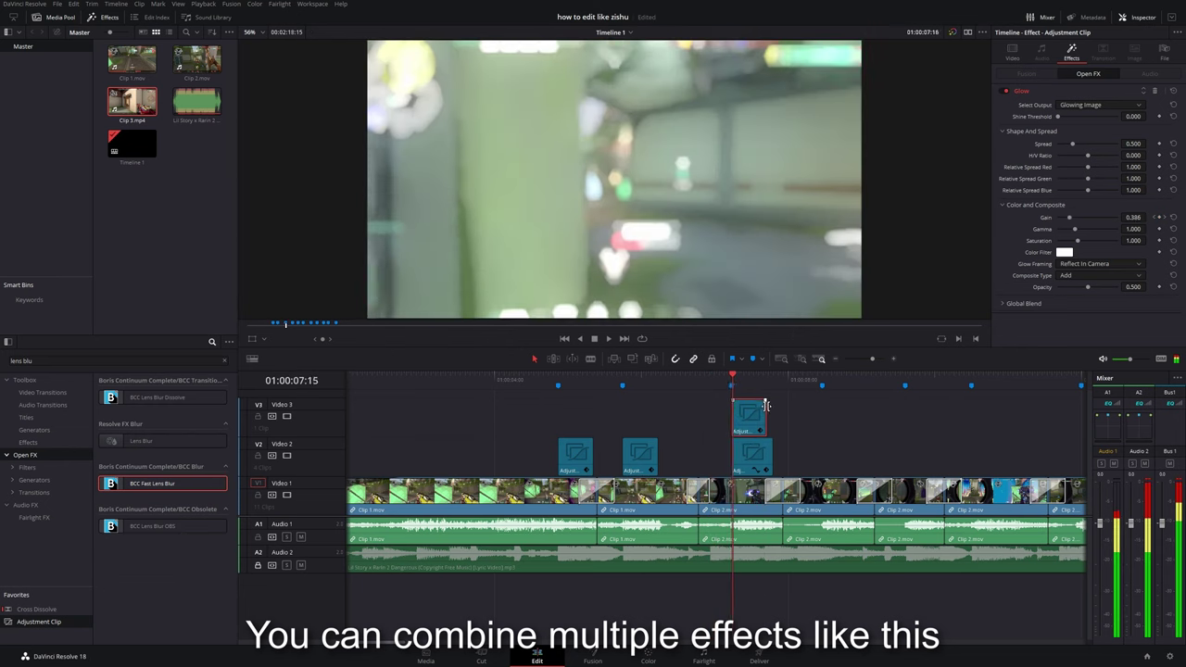
key("space")
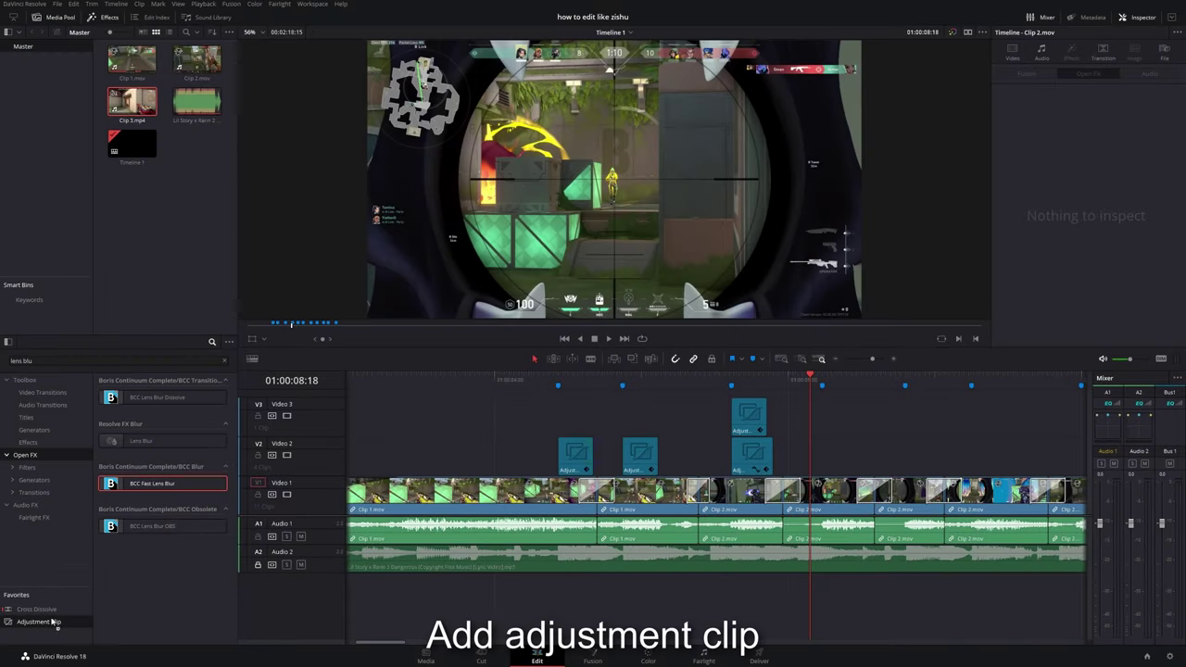
left_click_drag(52, 621, 853, 466)
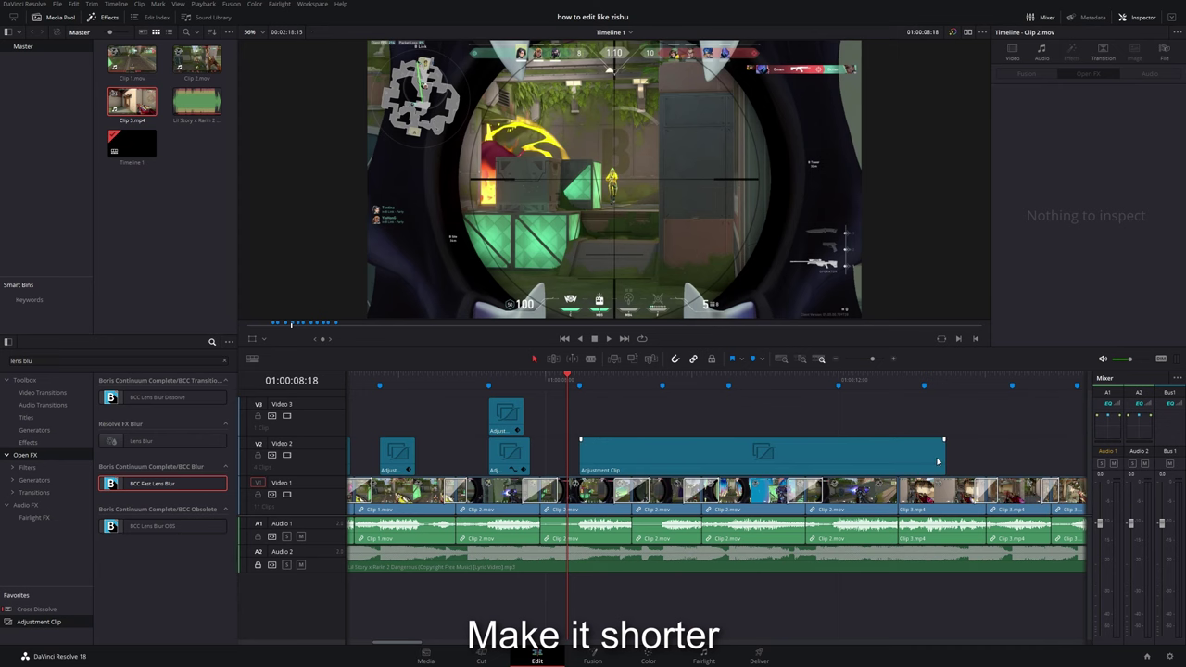
Trim the new adjustment clip to a short span from Marker 4 and apply Camera Shake.
left_click_drag(938, 461, 628, 465)
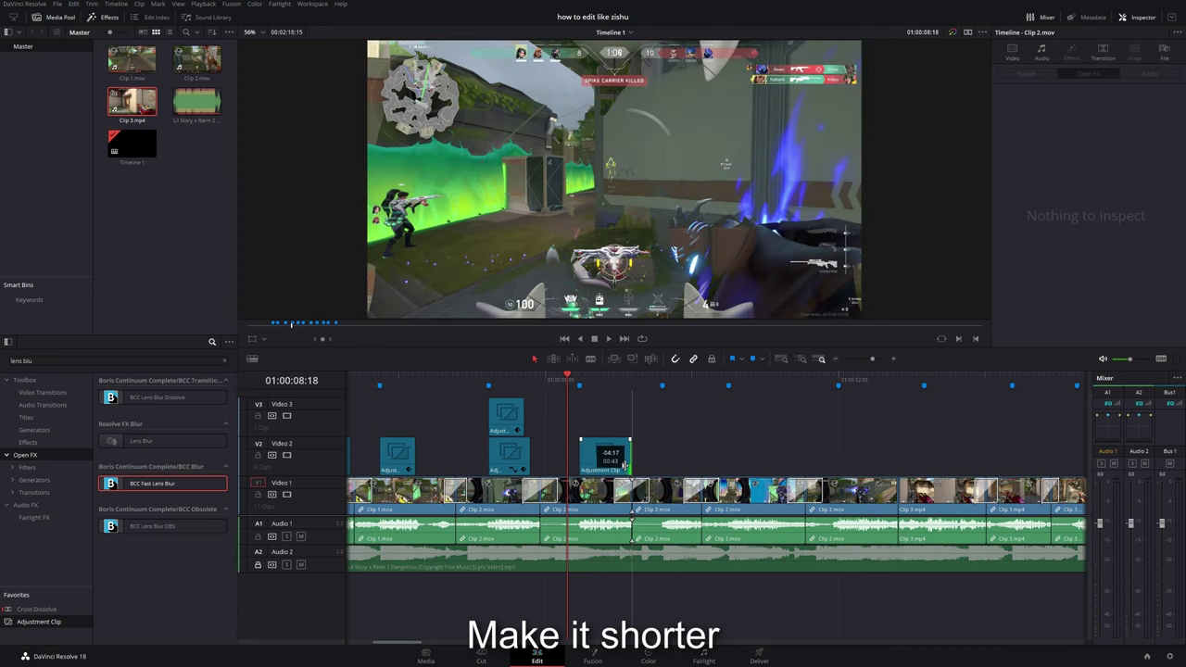
left_click(620, 413)
key("space")
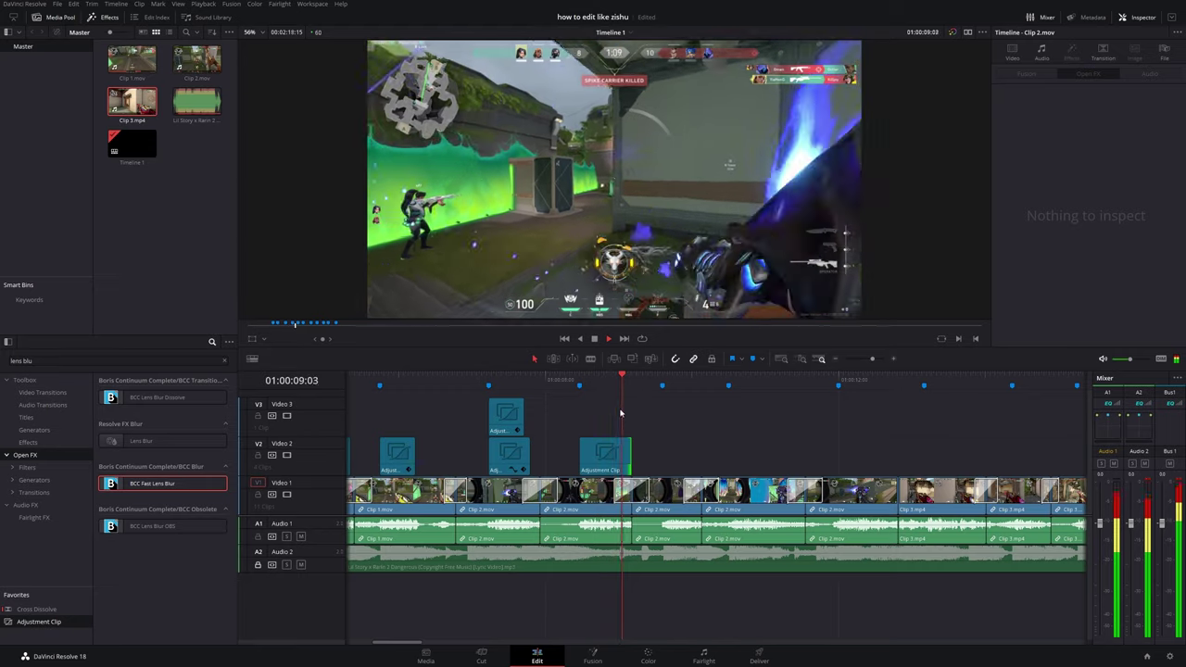
left_click(583, 399)
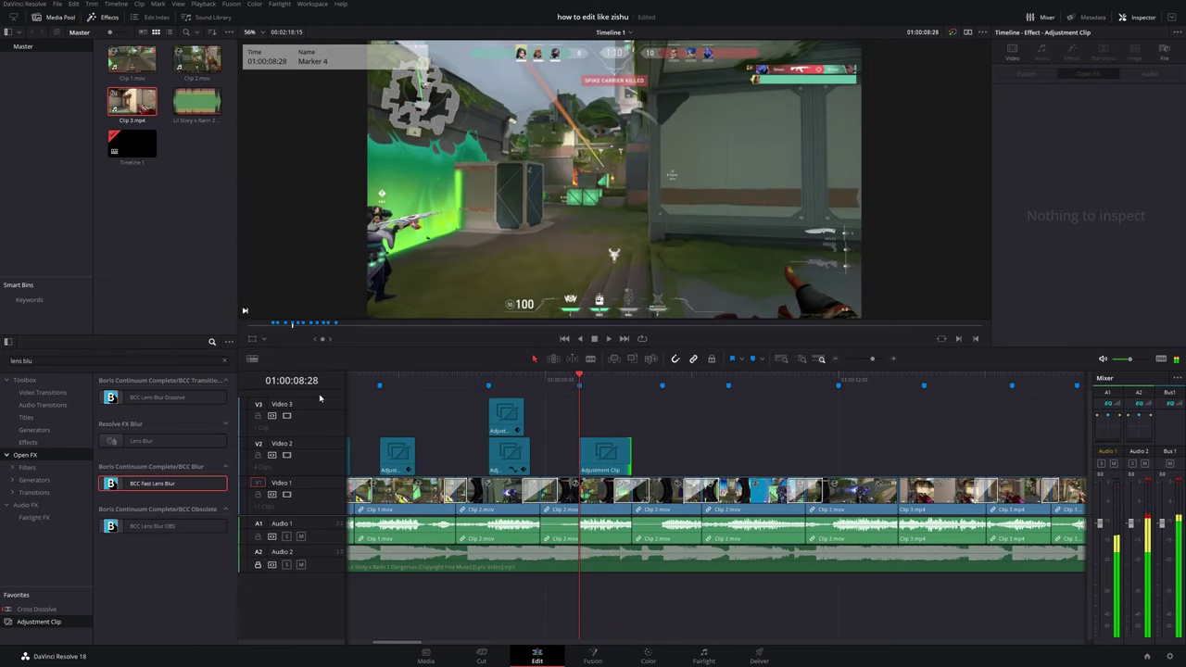
type("ca")
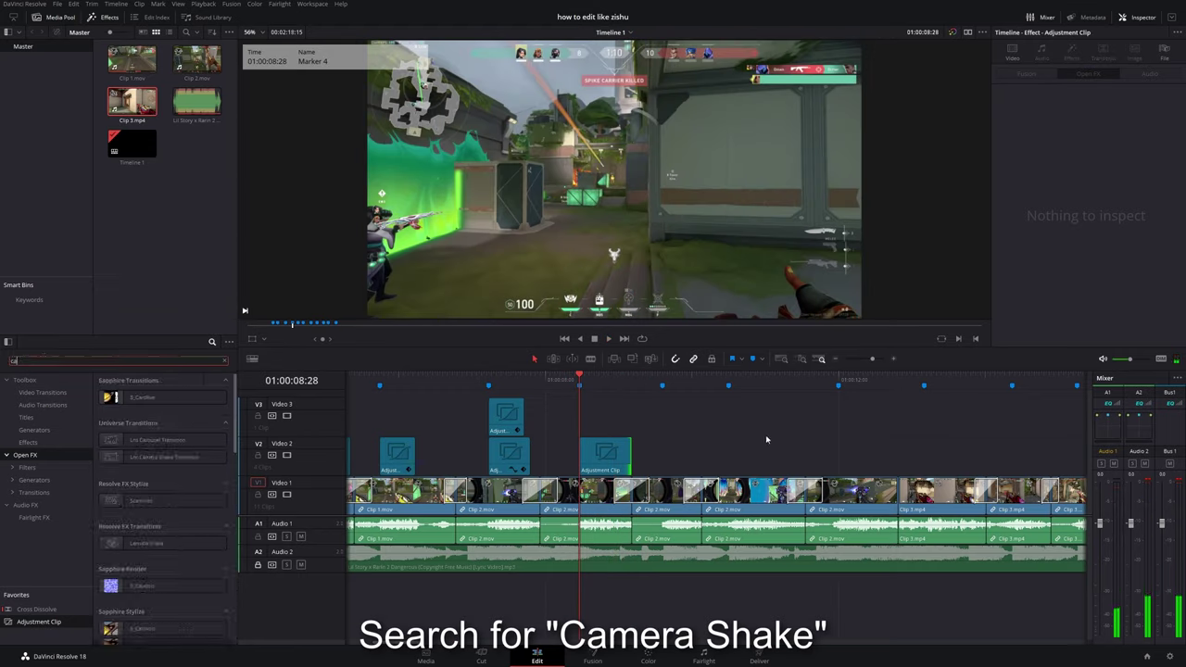
type("mera")
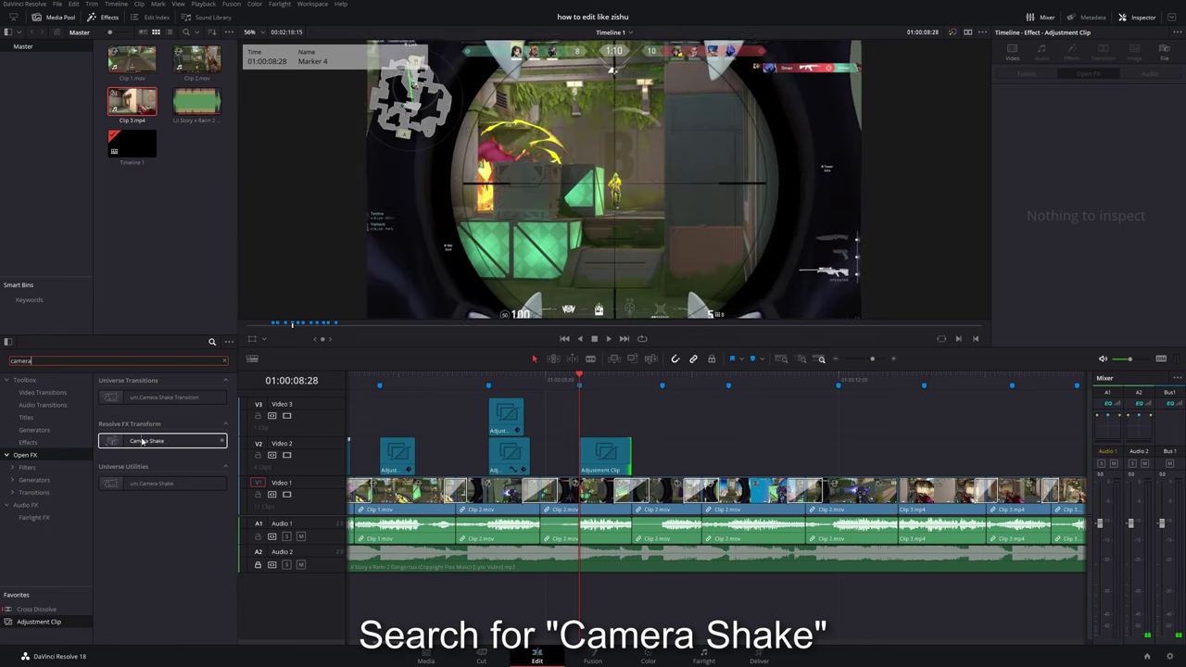
mouse_move(174, 441)
left_mouse_down()
mouse_move(229, 427)
mouse_move(606, 448)
left_mouse_up()
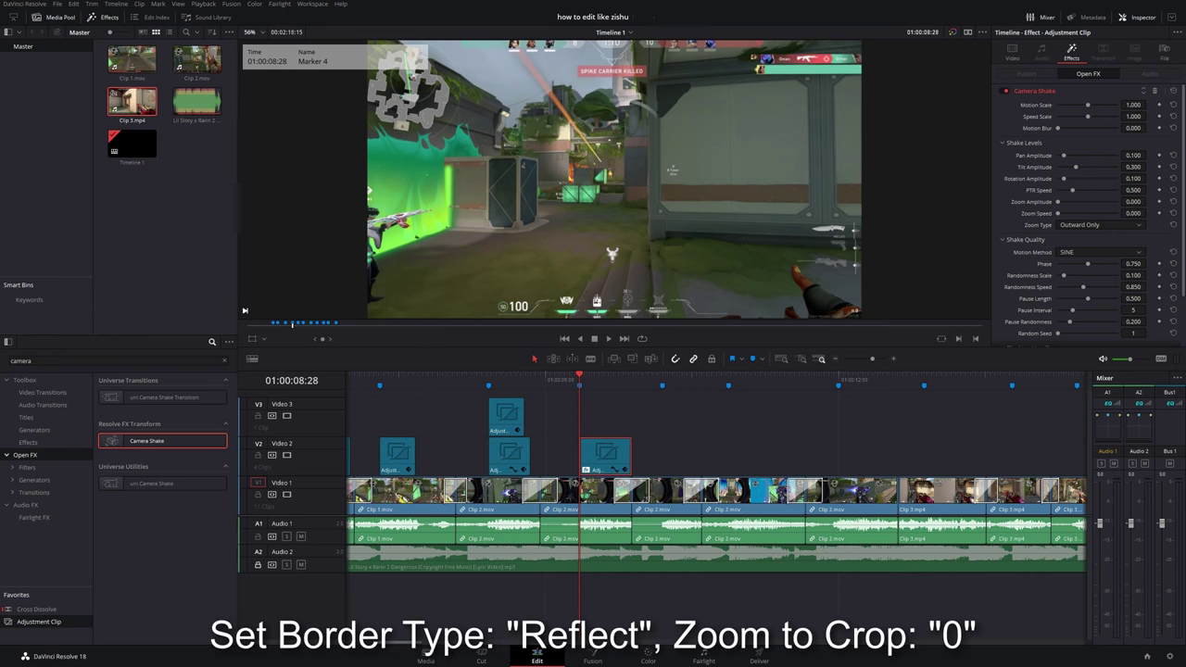
Set the Camera Shake border type to Reflect and Zoom to Crop to 0.
scroll(1084, 213, "down", 3)
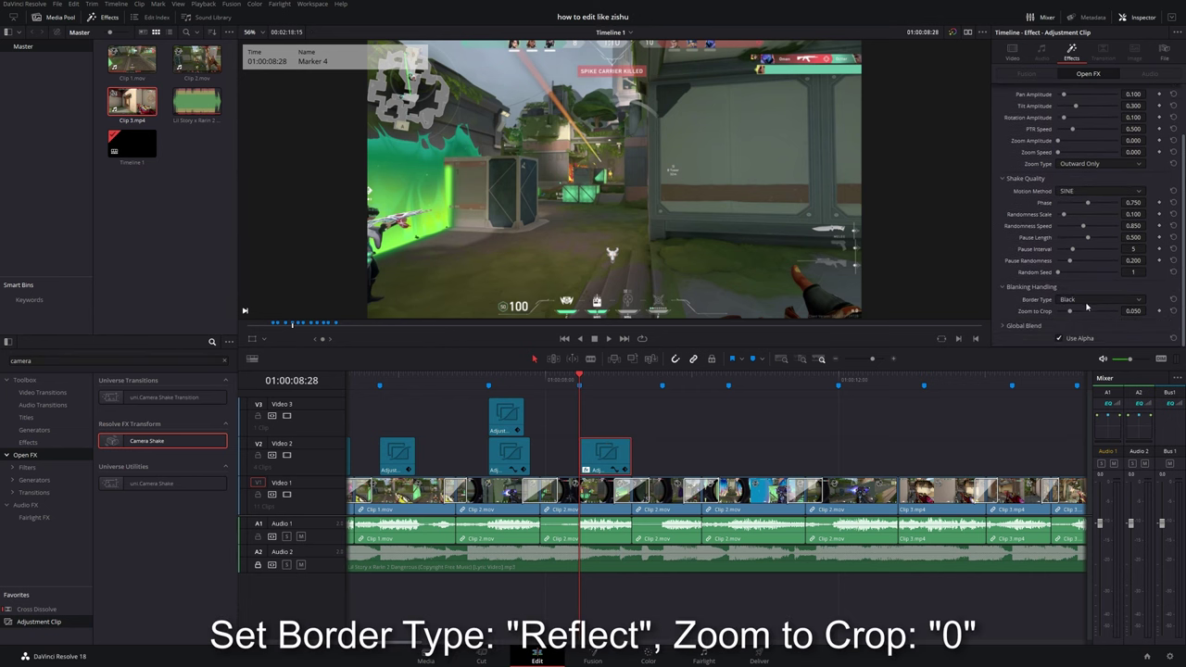
left_click(1086, 302)
left_click(1079, 322)
left_click_drag(1071, 313, 1035, 311)
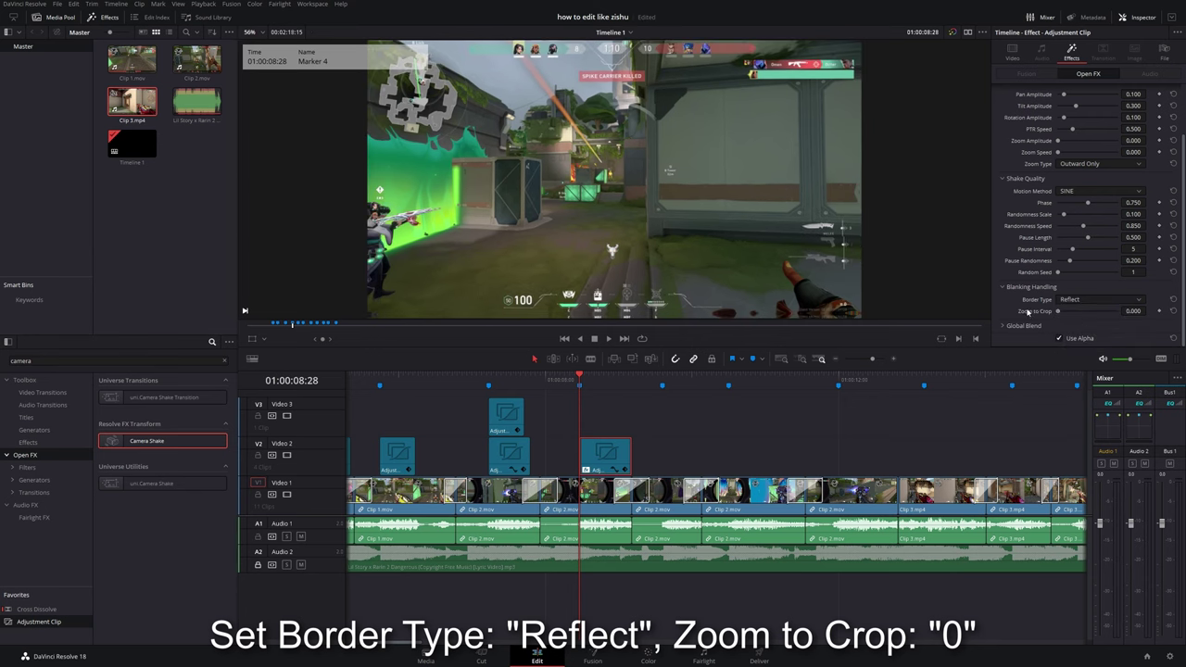
Set PTR Speed 0.4, Rotation Amplitude 1 and Motion Scale 1.5.
scroll(1026, 312, "up", 3)
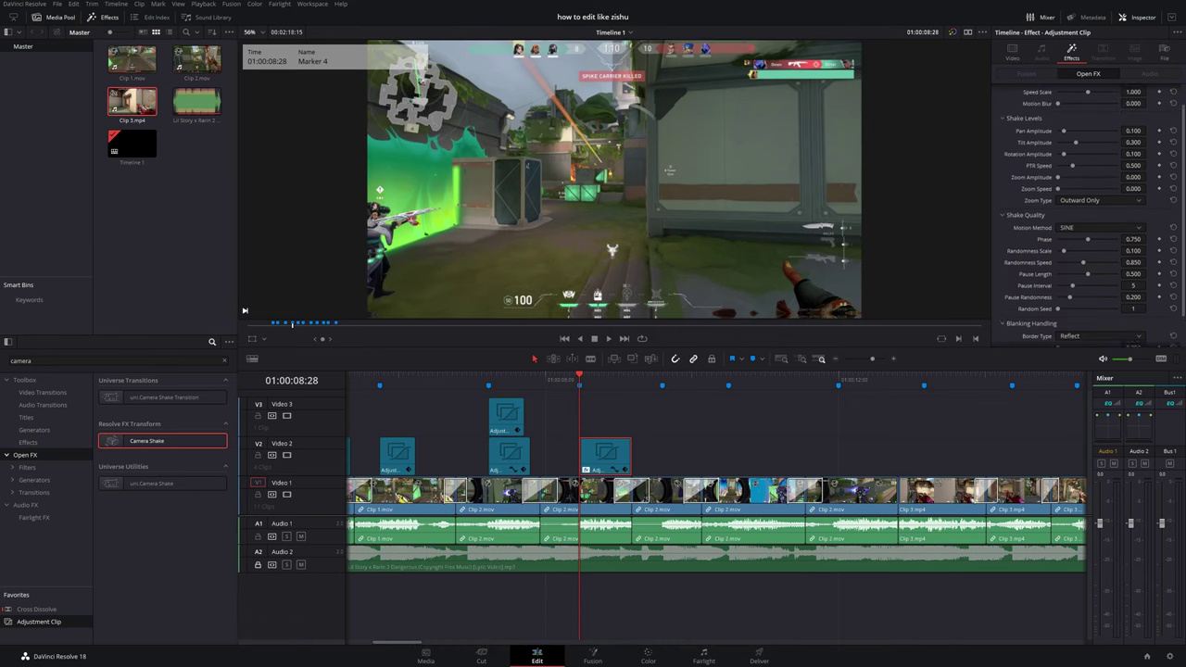
scroll(1112, 262, "up", 1)
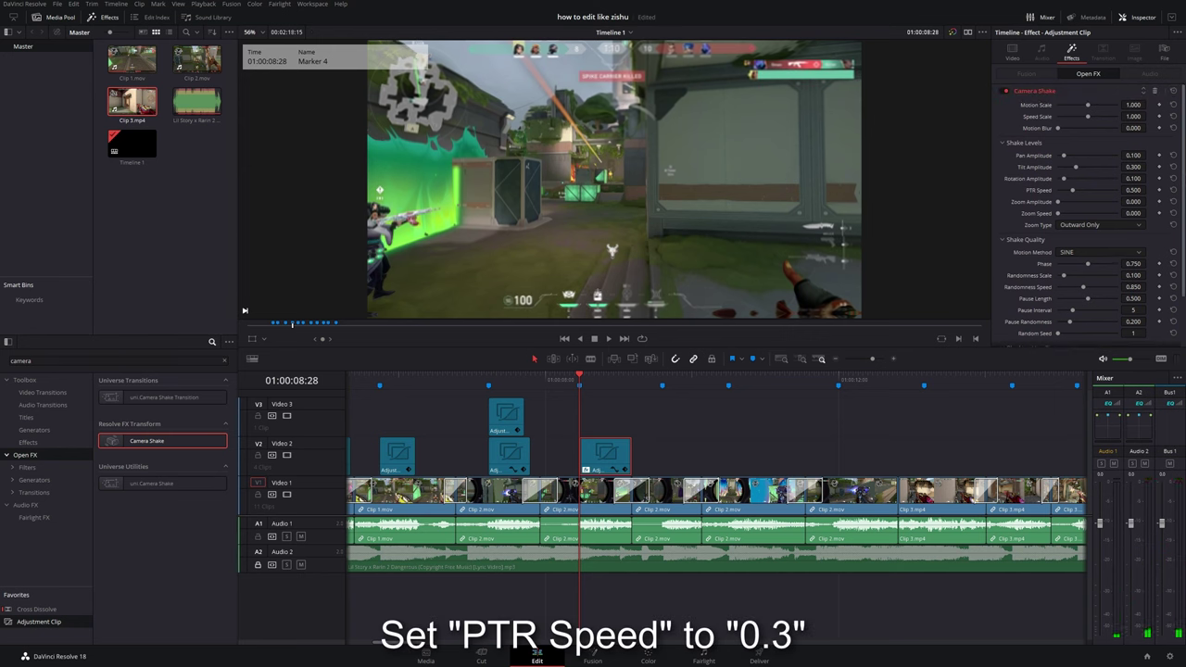
left_click_drag(1141, 190, 1132, 190)
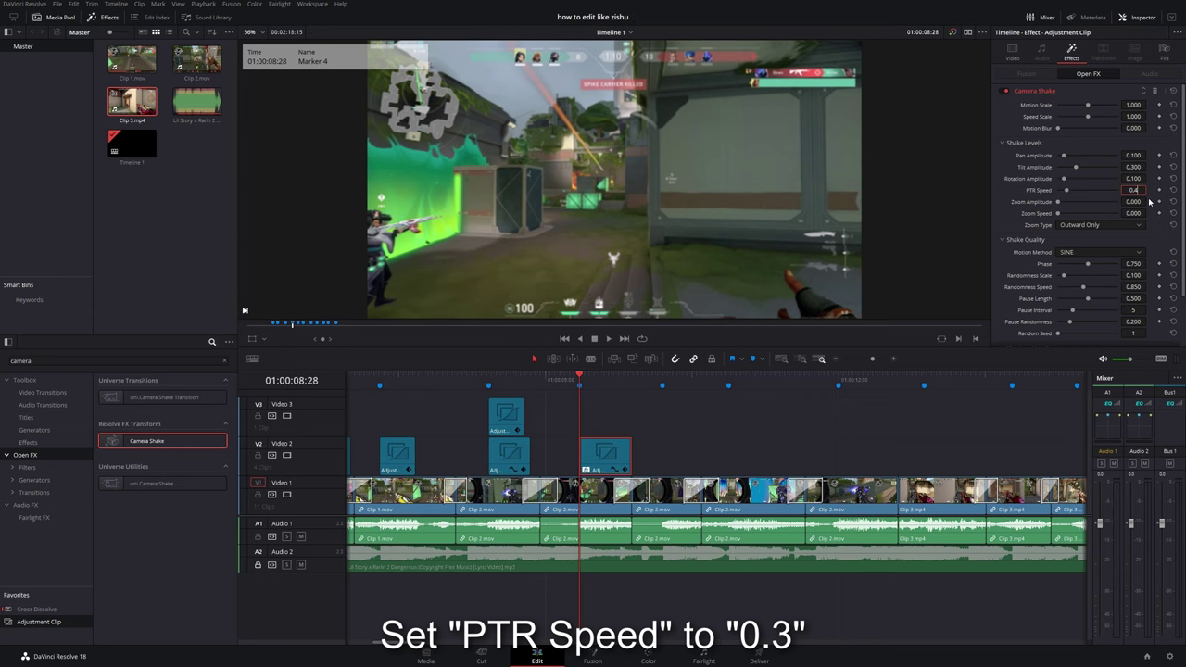
key("Return")
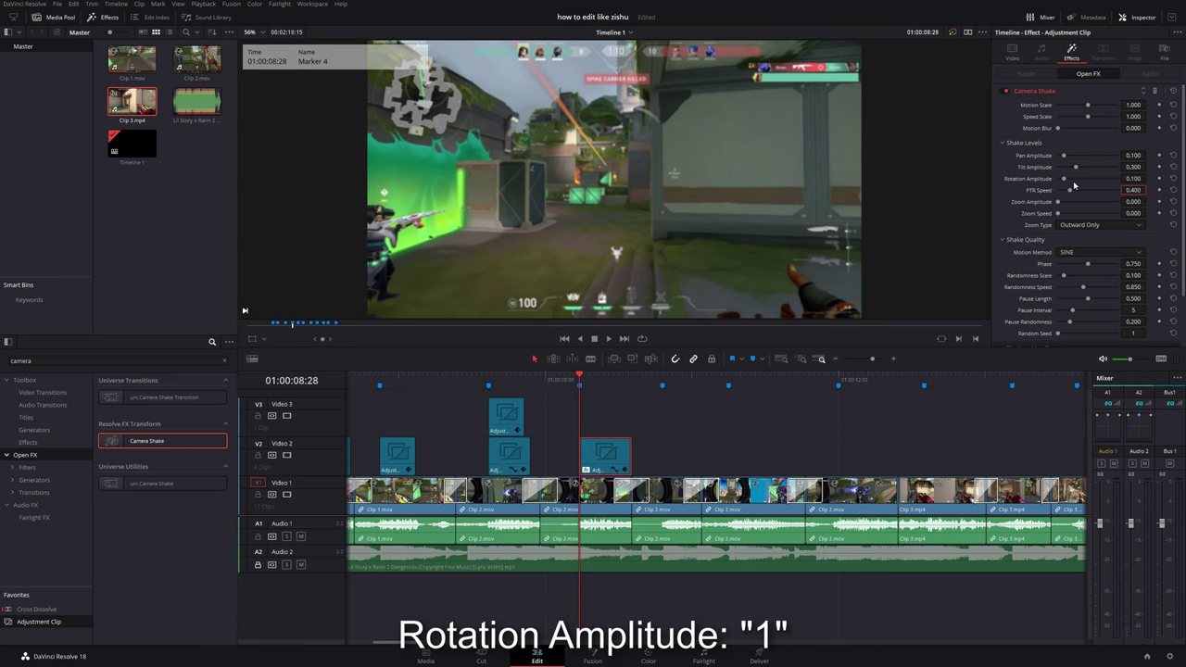
left_click_drag(1063, 179, 1132, 183)
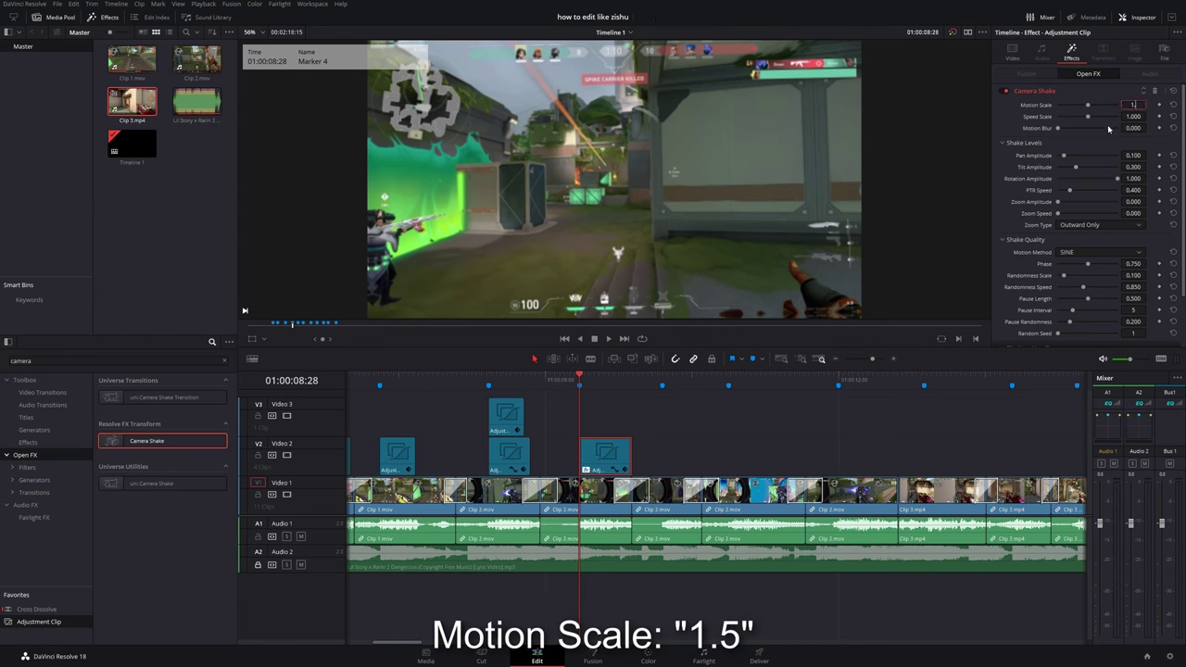
left_click(1133, 105)
type(".5")
key("Return")
Preview the camera shake and return the playhead to Marker 4.
left_click(569, 383)
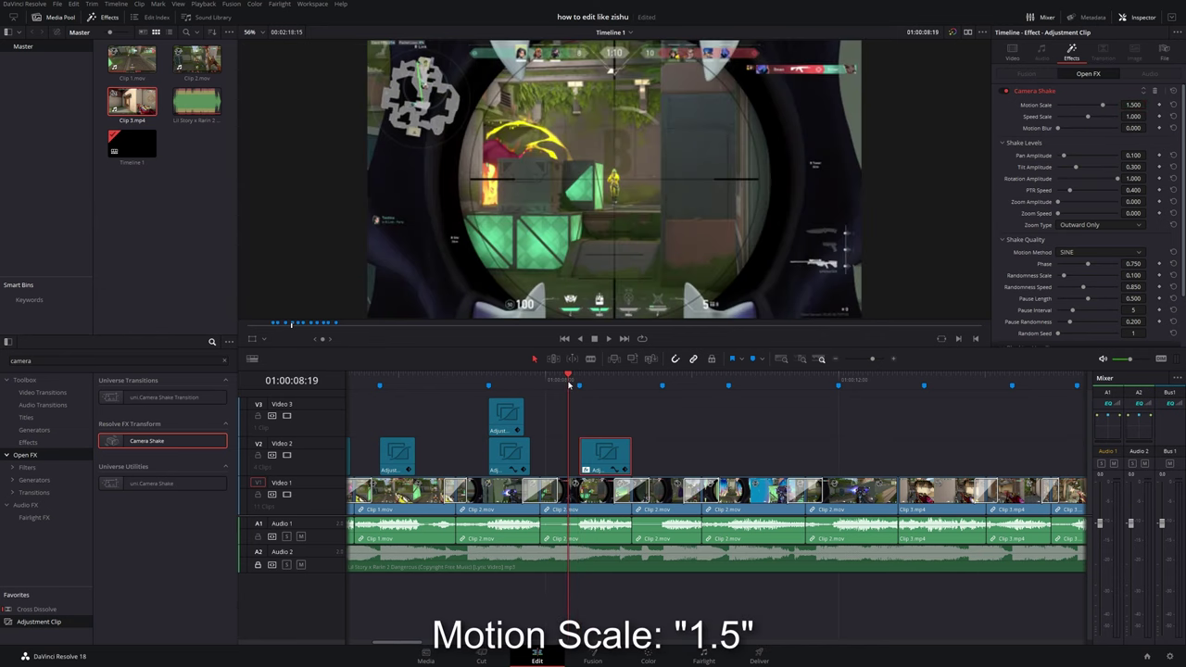
key("space")
left_click(569, 382)
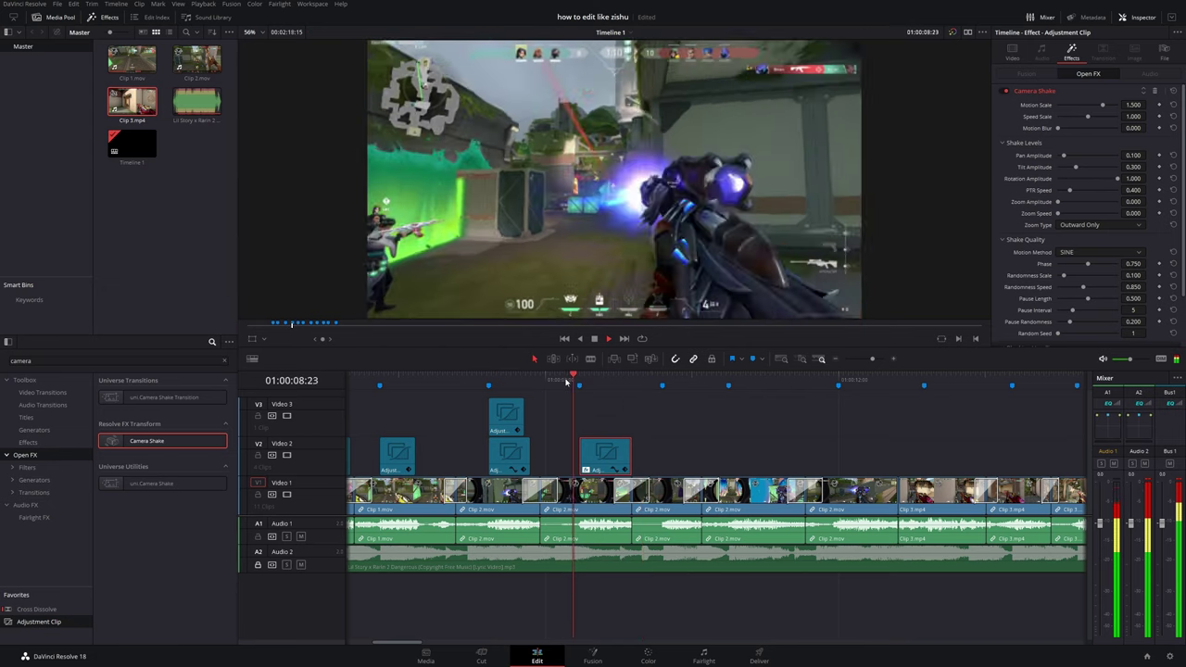
key("space")
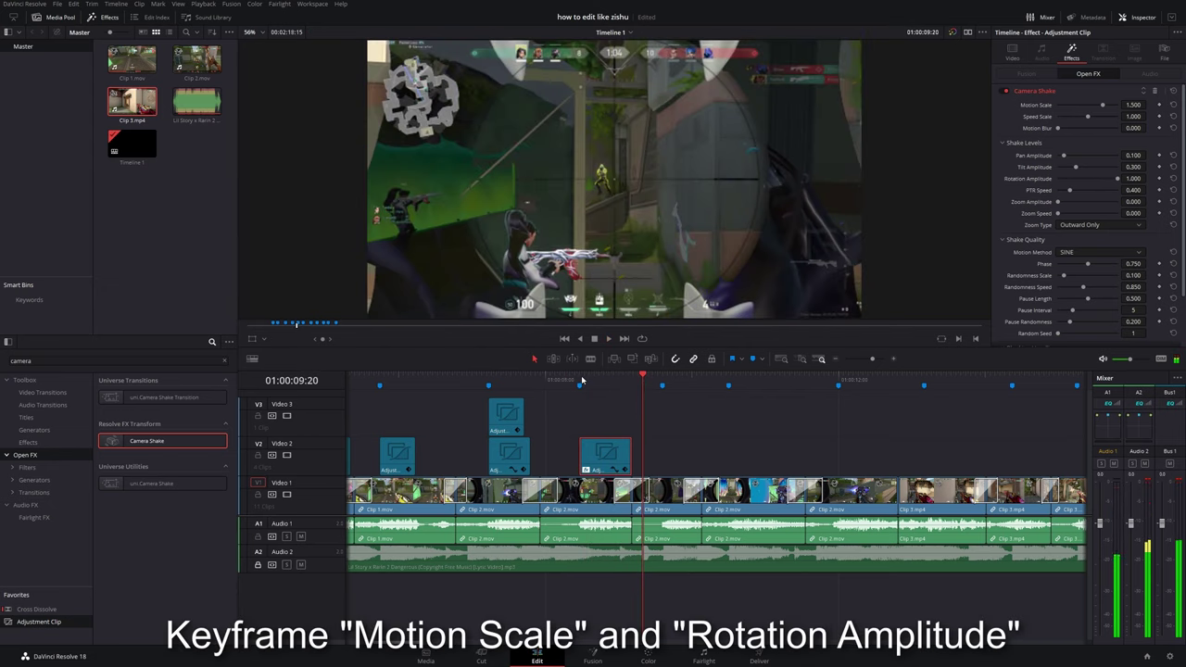
left_click(579, 382)
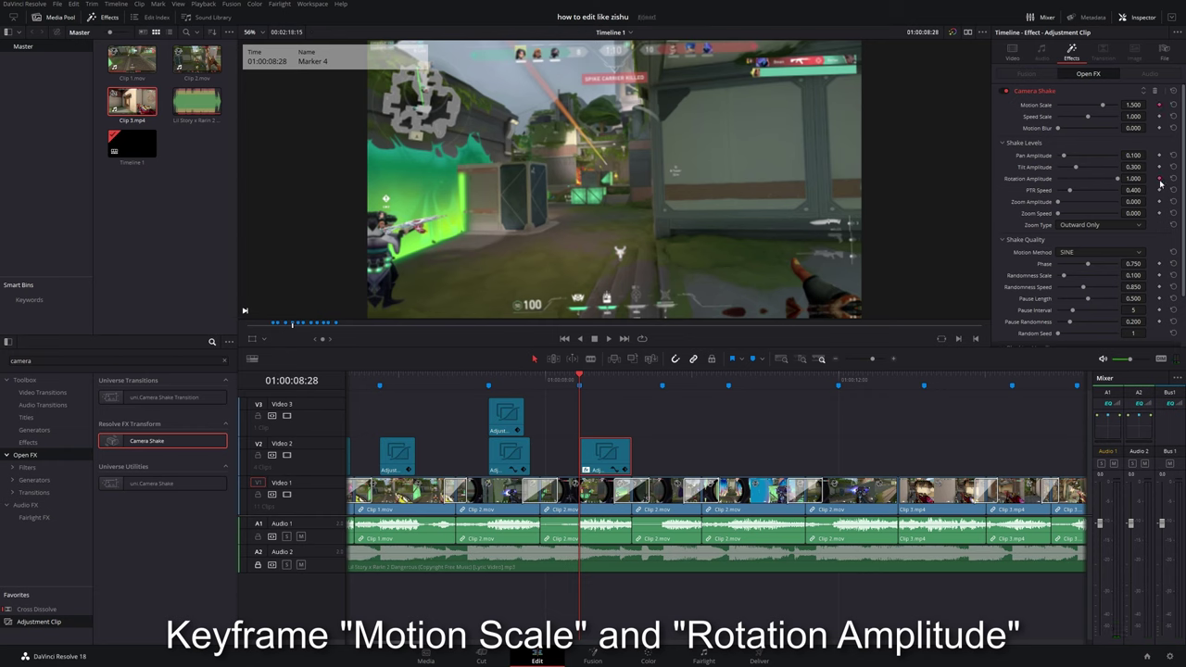
Keyframe Rotation Amplitude and Motion Scale to 0 at the clip's end and replay the fading shake.
left_click_drag(611, 382, 631, 382)
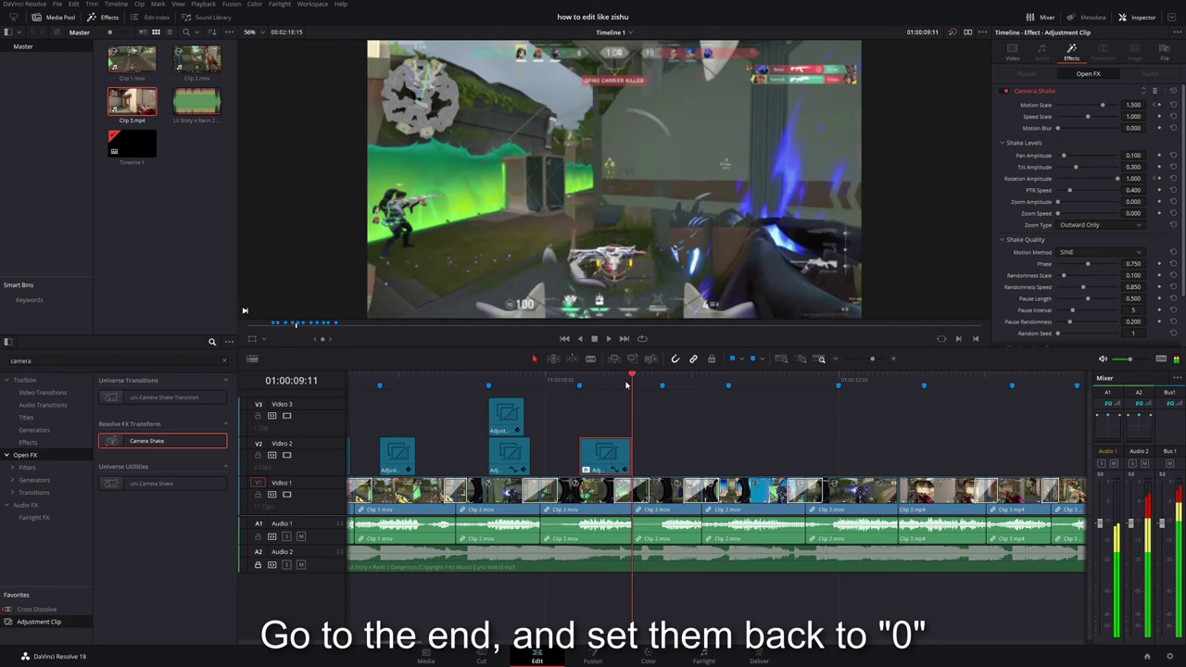
left_click_drag(1110, 183, 1026, 182)
left_click(1131, 178)
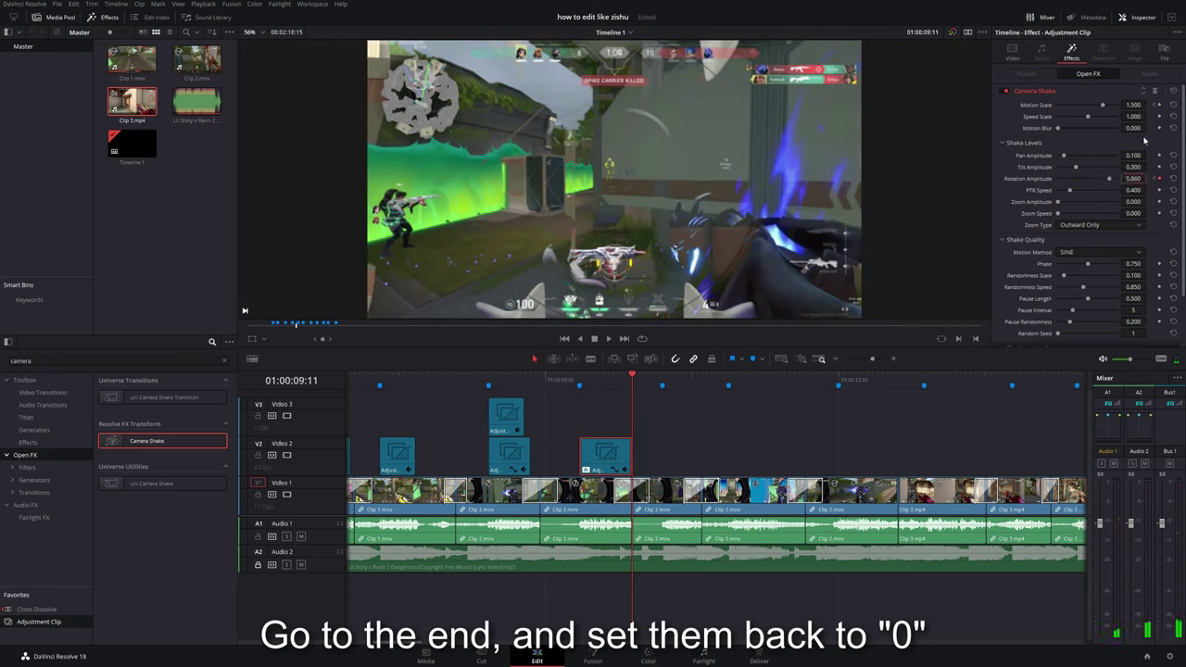
left_click(1140, 105)
type("0.000")
key("Return")
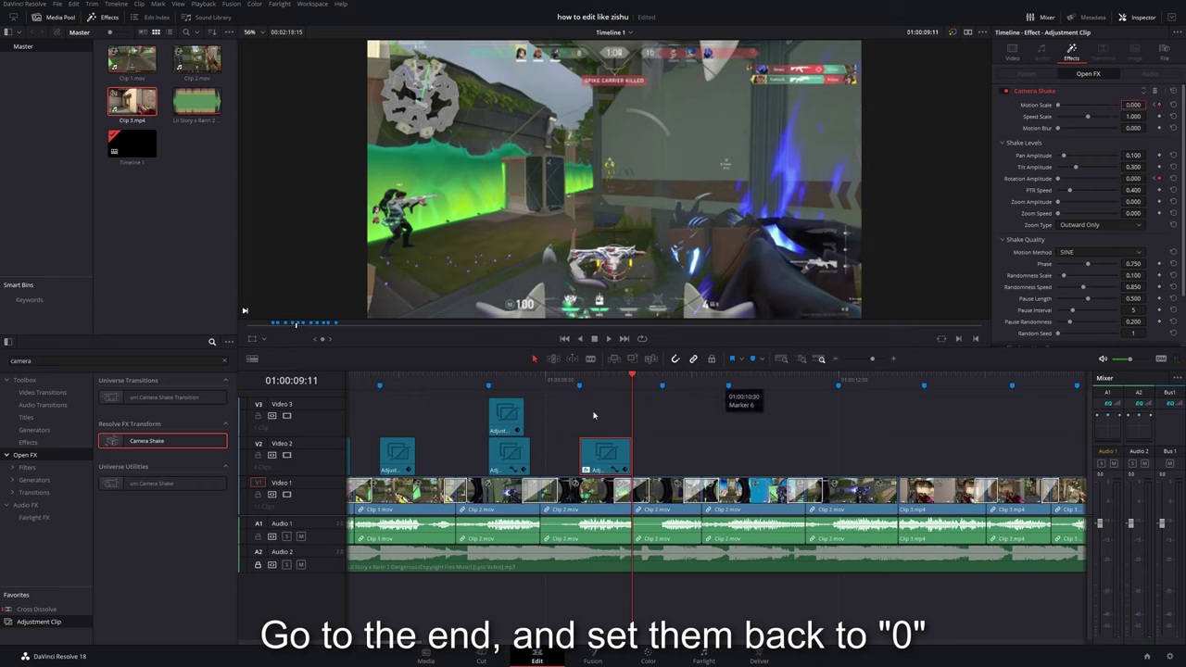
left_click(565, 385)
key("space")
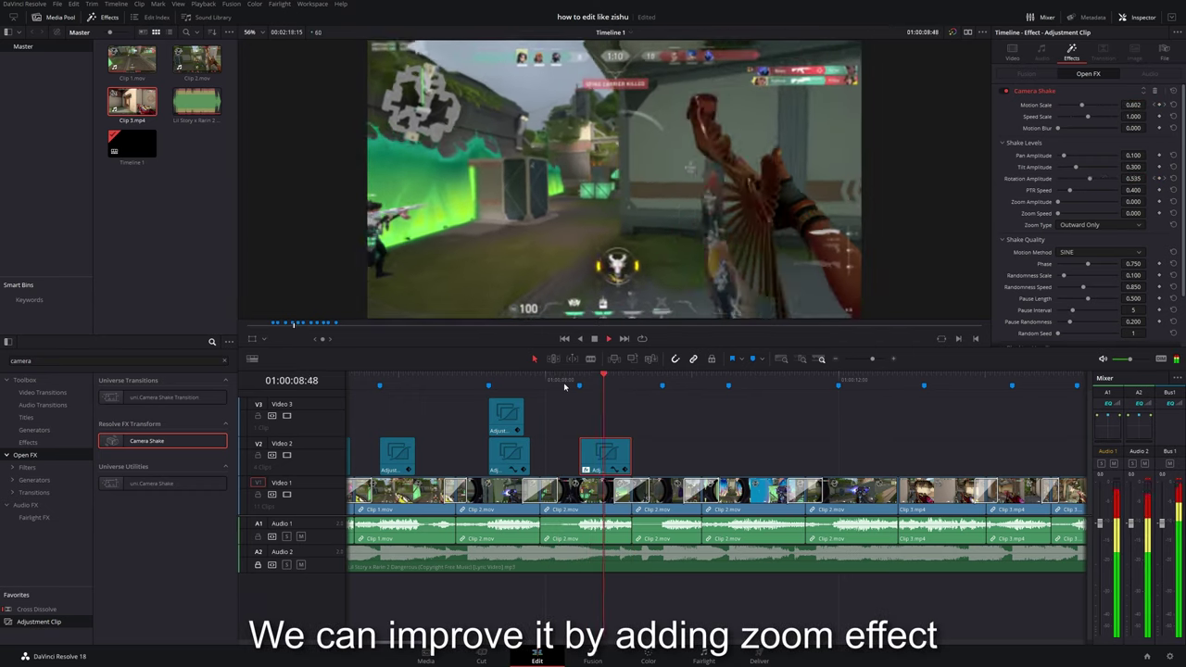
Paste the earlier zoom adjustment clip onto V3 at Marker 4 and disable its BCC Fast Lens Blur.
key("space")
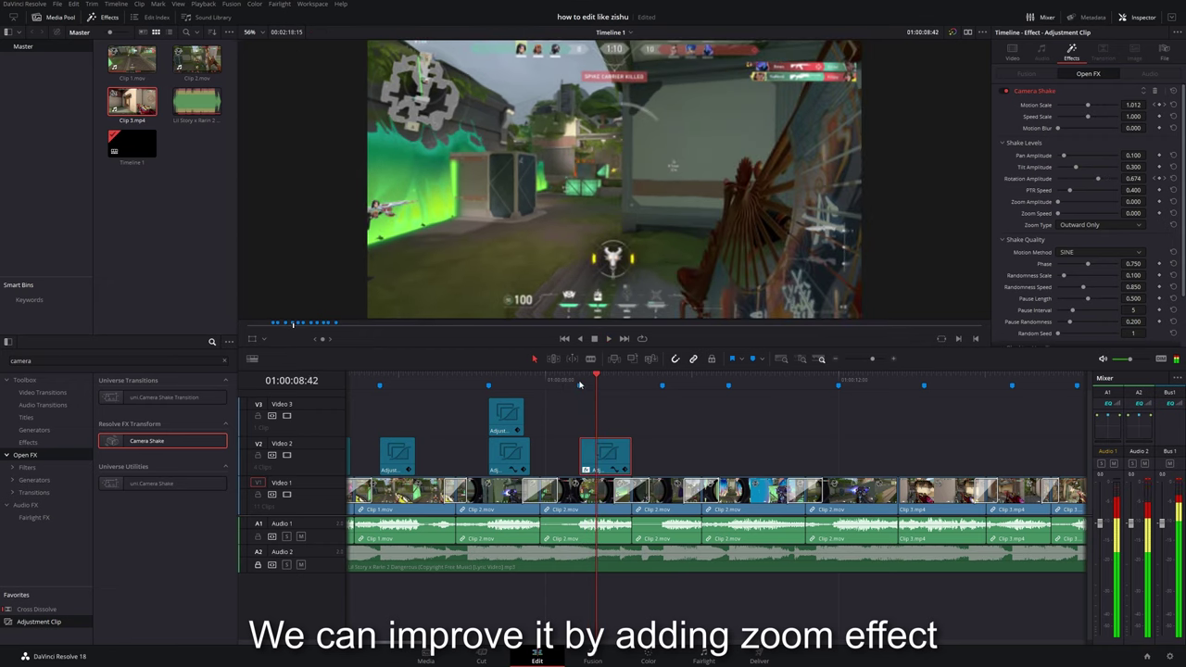
left_click(1015, 57)
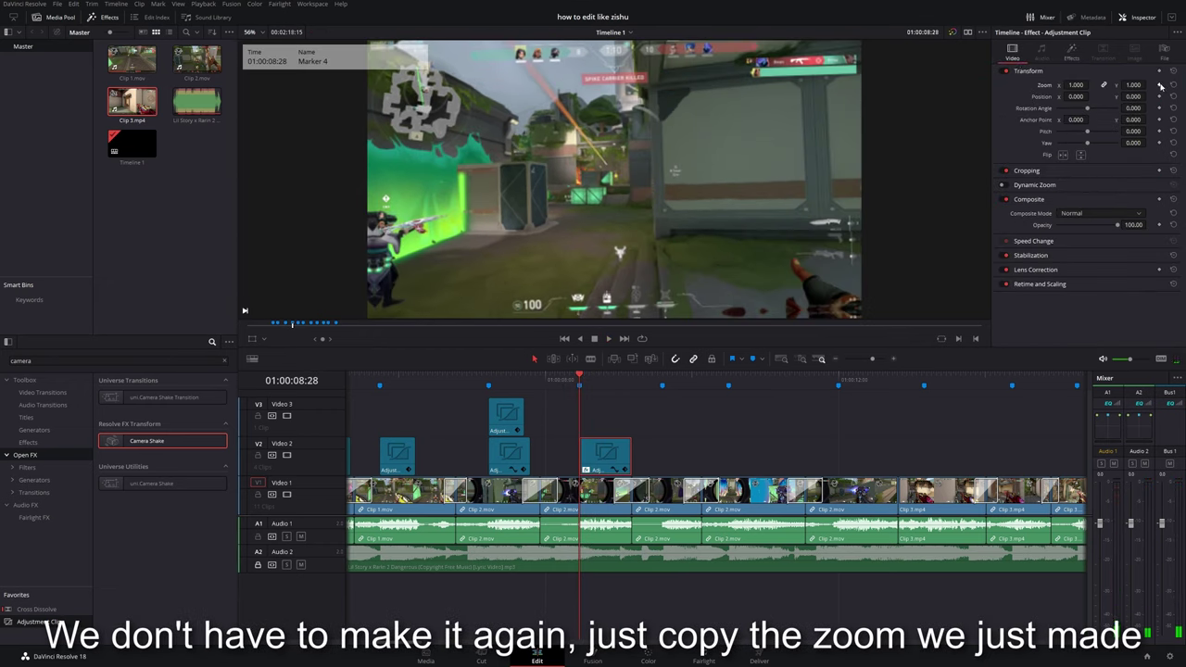
left_click(508, 456)
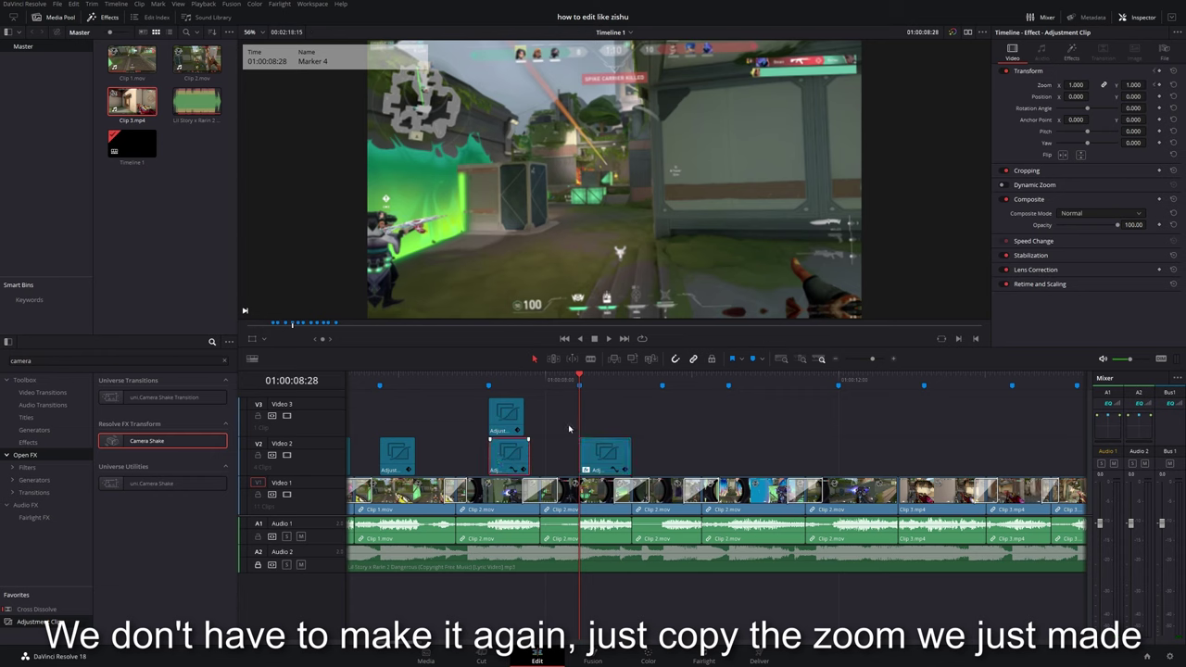
key("ctrl+v")
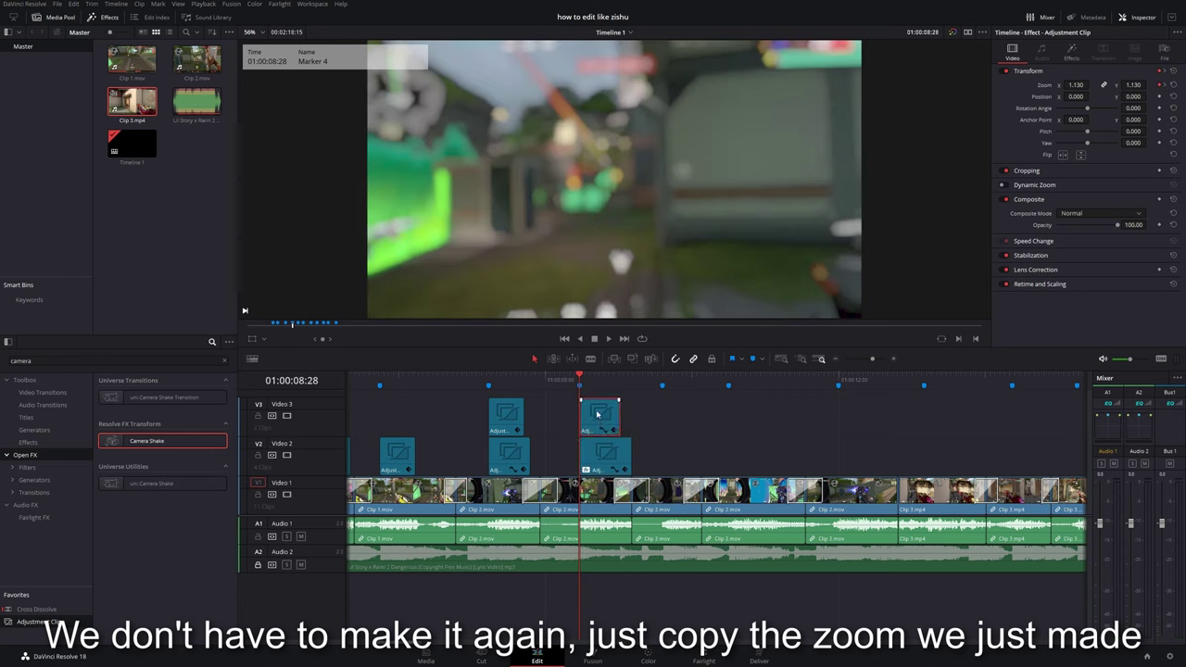
left_click(1072, 54)
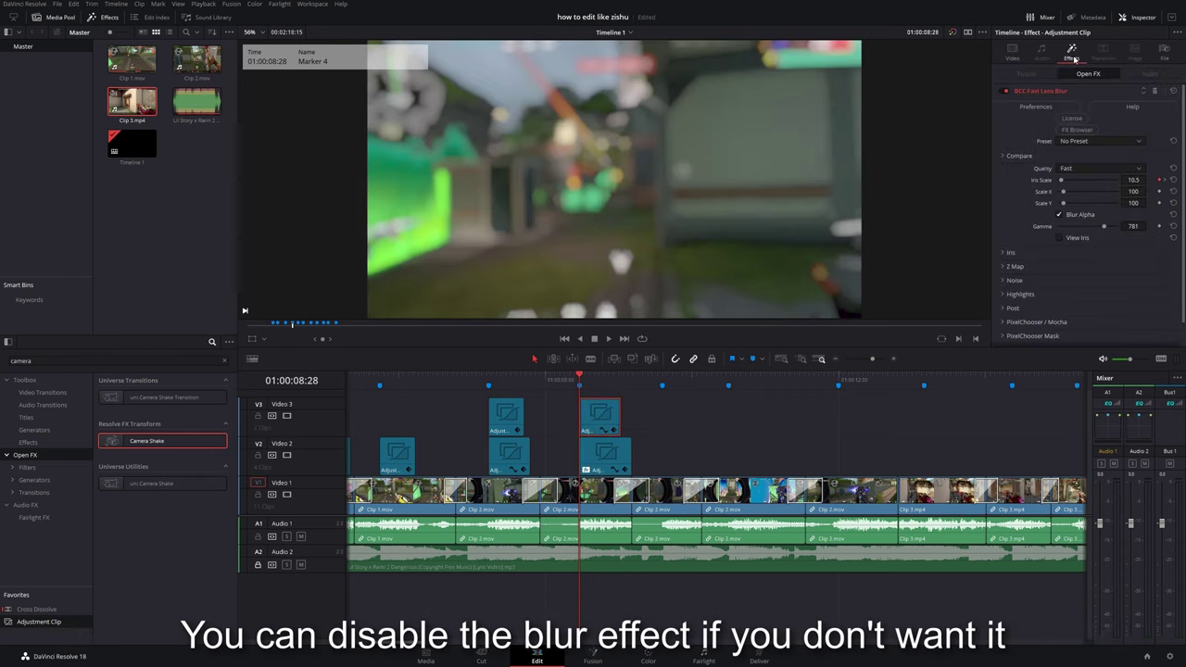
left_click(1033, 92)
left_click(1004, 92)
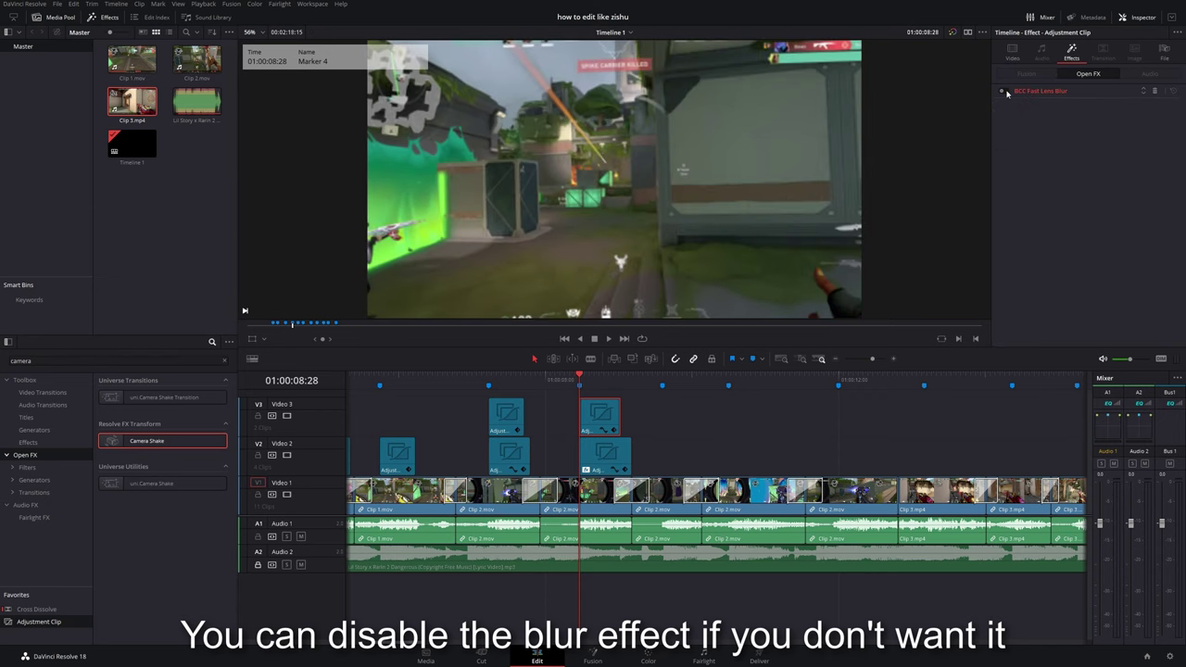
Compare the zoom clip's lens blur on and off, then play back from Marker 4.
left_click(1006, 91)
left_click(1005, 92)
key("space")
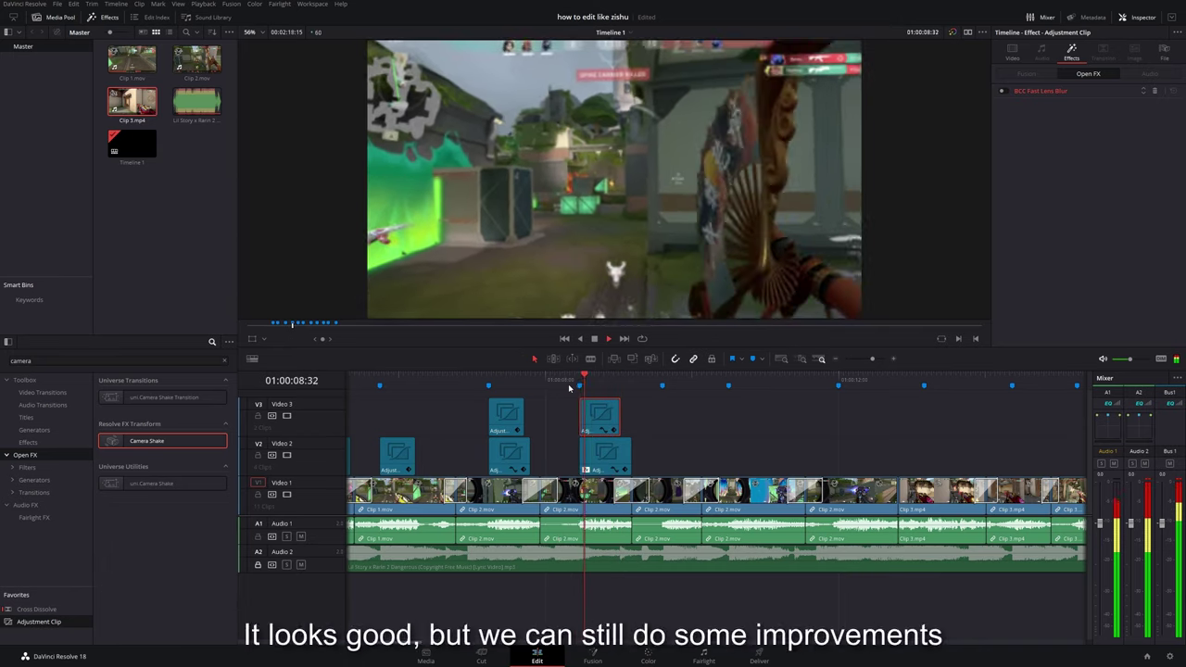
left_click(577, 384)
Raise the V2 shake clip's Motion Scale to 2 and set Pan and Tilt Amplitude to 0.
left_click(604, 453)
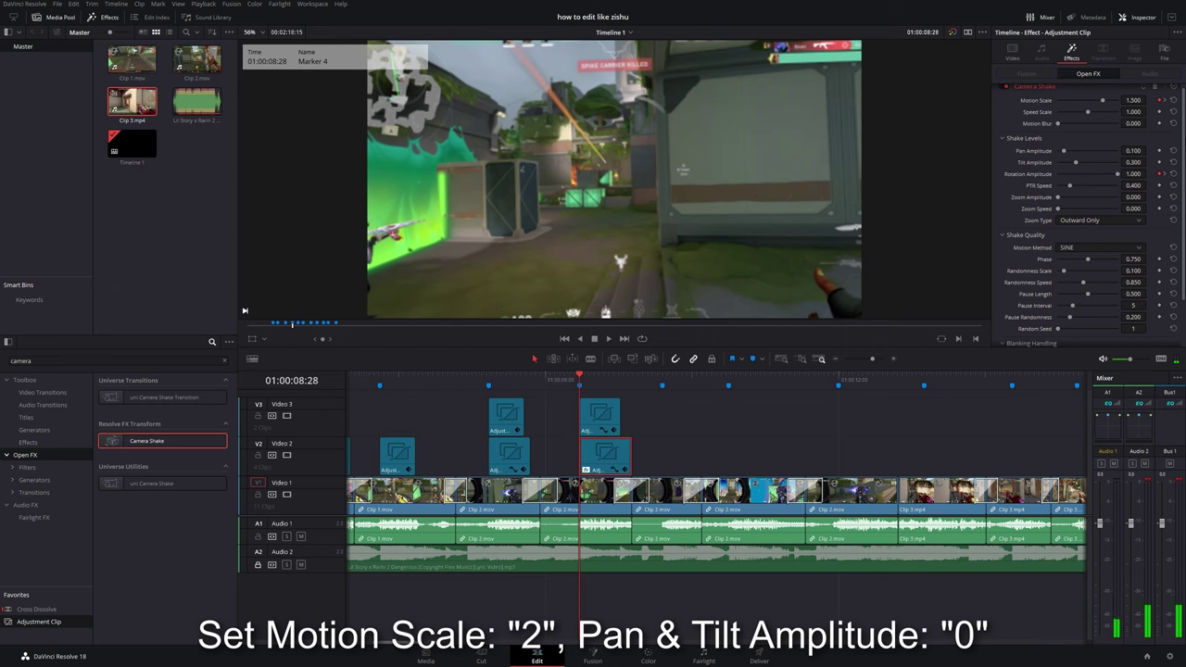
left_click_drag(1101, 105, 1117, 105)
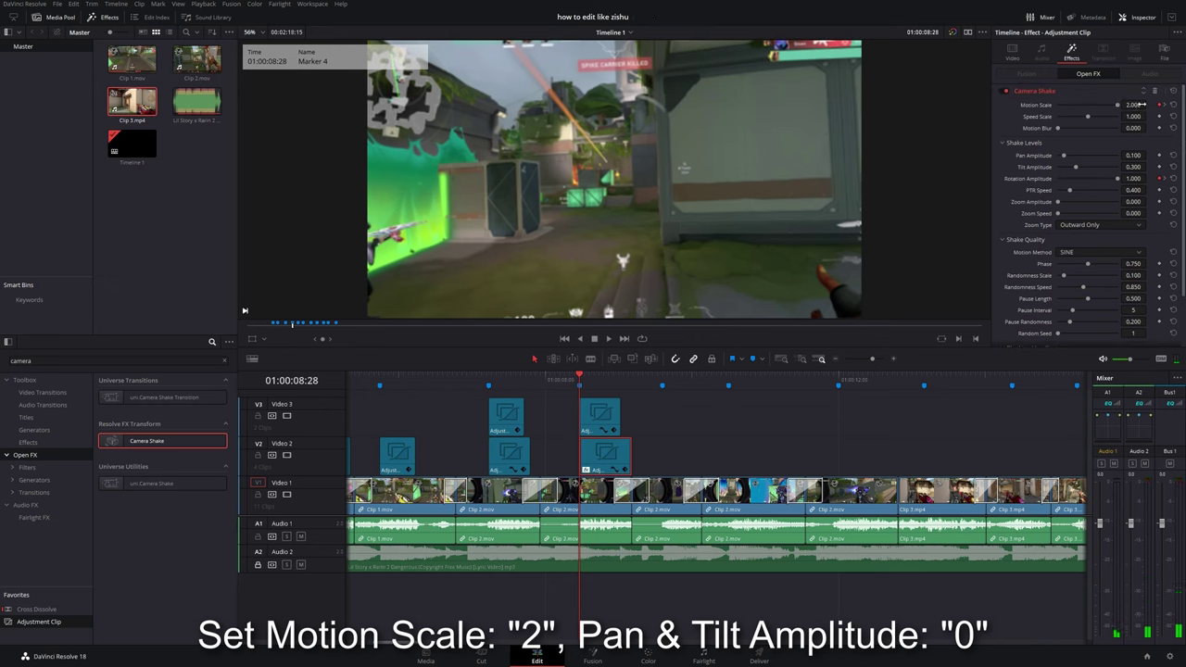
mouse_move(1076, 169)
left_mouse_down()
mouse_move(1044, 170)
mouse_move(1054, 160)
left_mouse_up()
left_click(563, 380)
key("space")
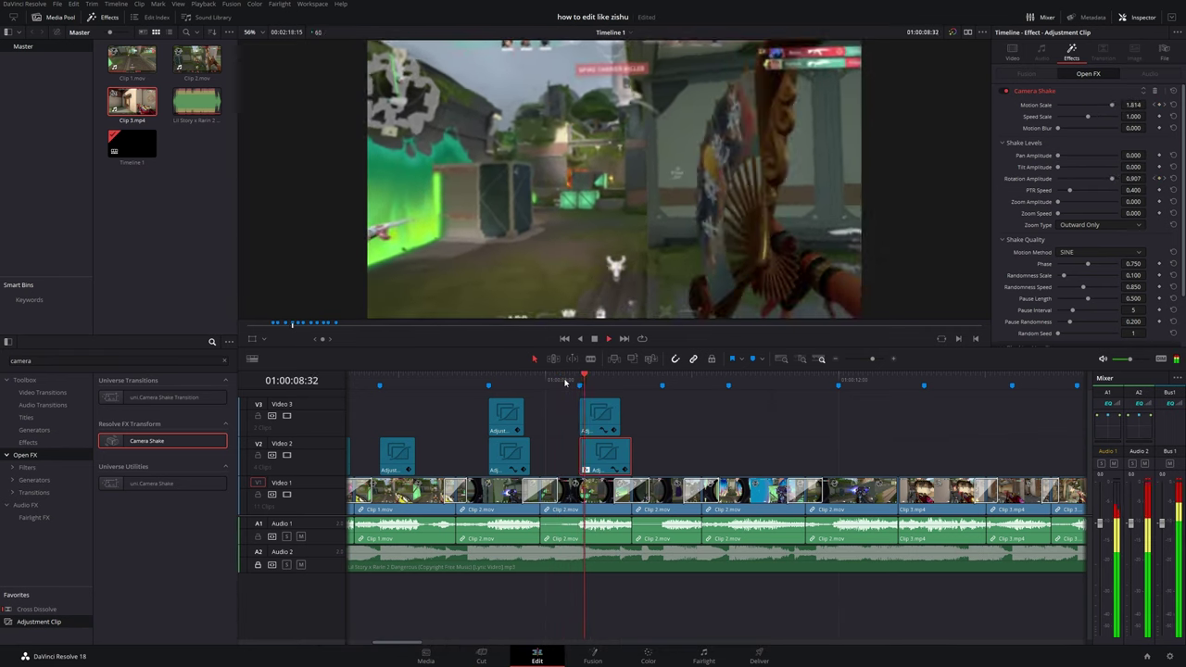
left_click(576, 379)
type("0.6")
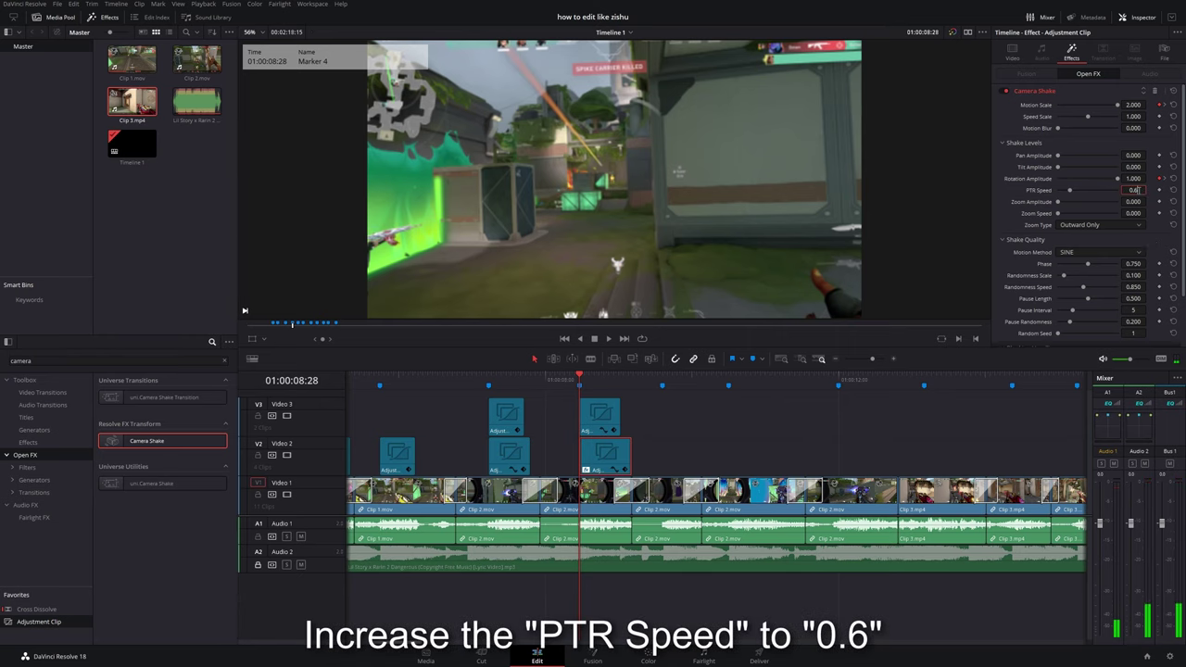
Set the Camera Shake PTR Speed to 0.6 and preview the faster shake.
key("Return")
left_click(564, 381)
key("space")
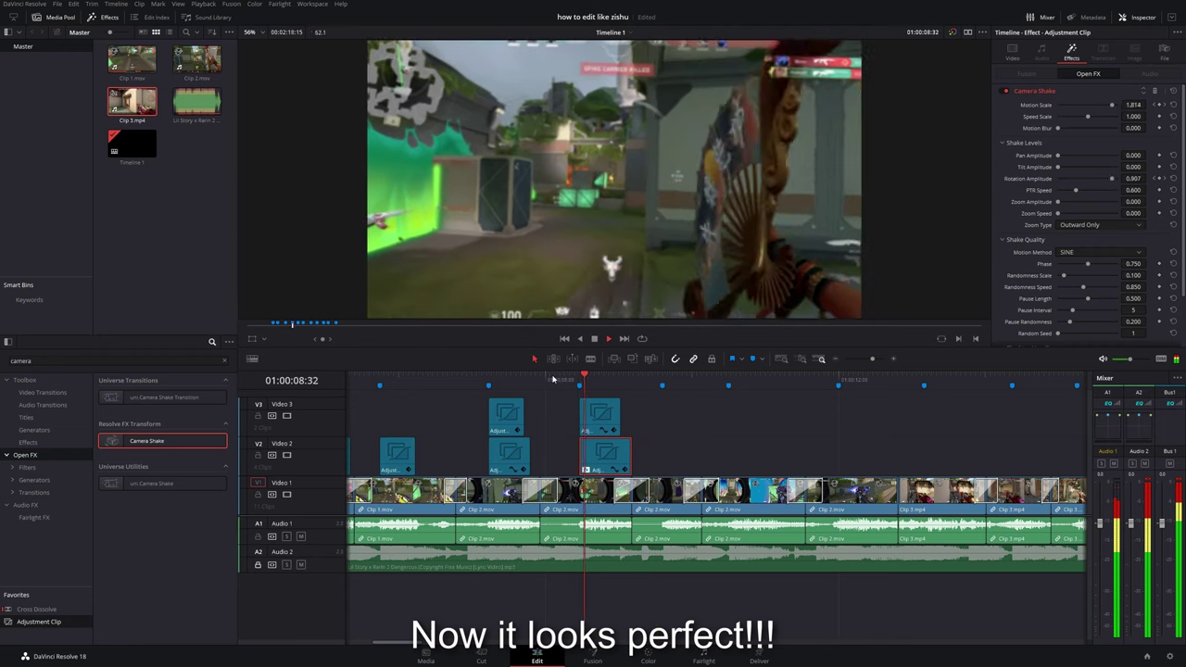
key("space")
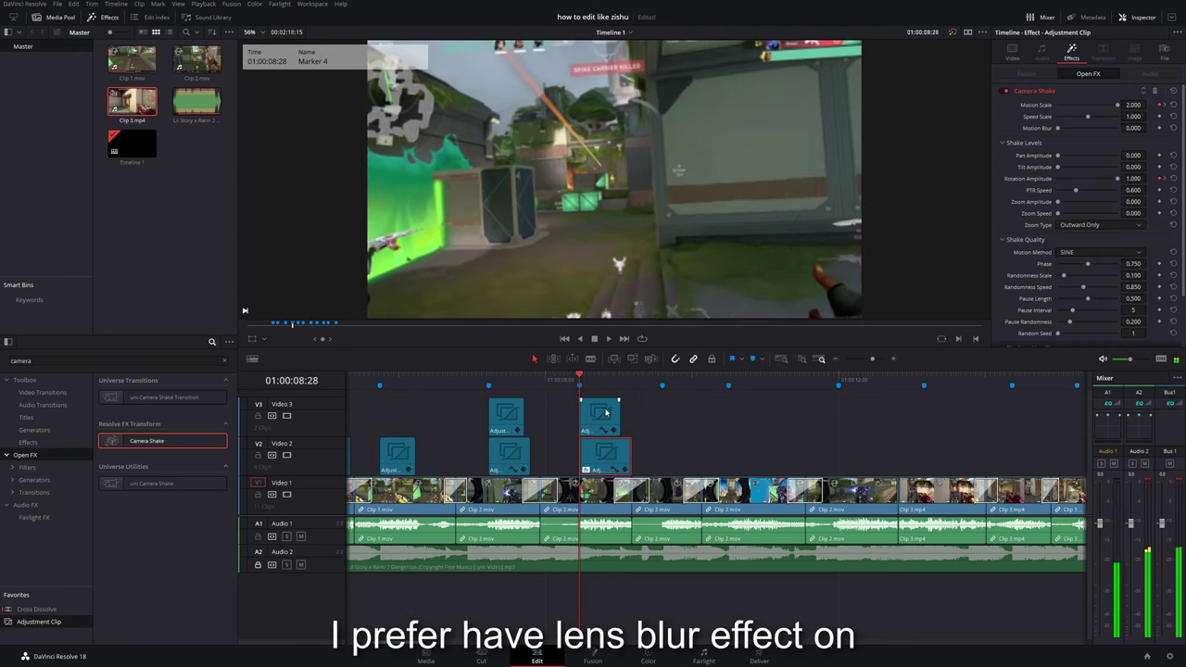
Re-enable BCC Fast Lens Blur on the V3 zoom copy and replay the result.
left_click(606, 413)
left_click(1007, 91)
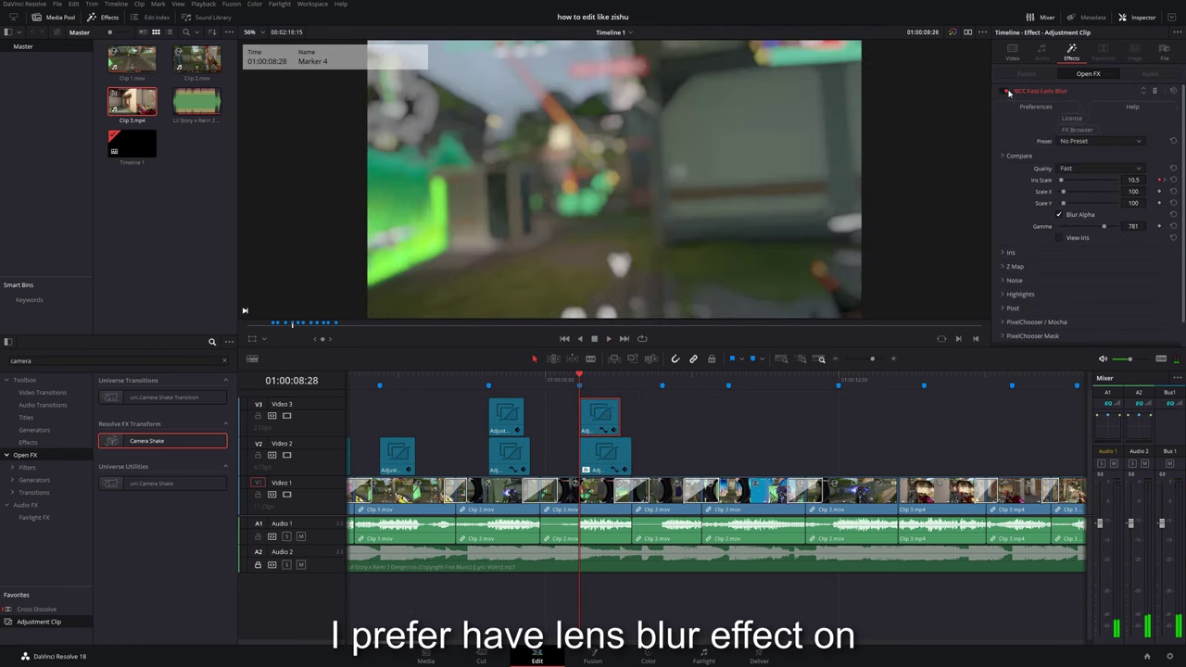
key("space")
left_click(566, 381)
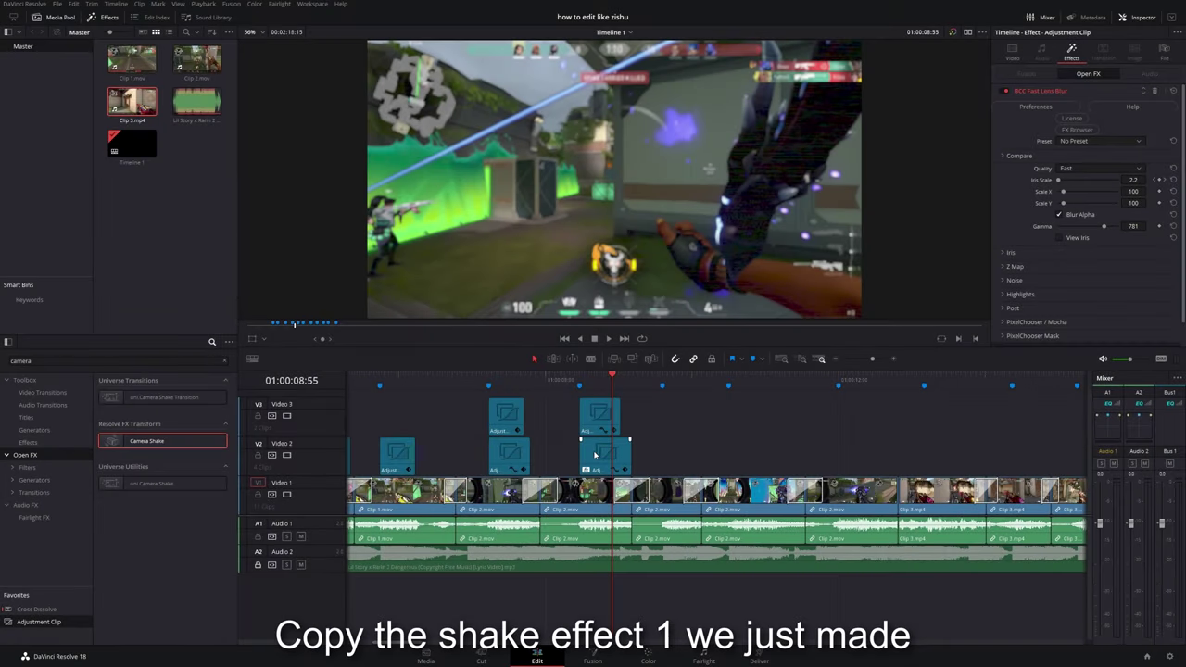
Copy the shake adjustment clip further along V2 to Marker 5.
left_click(622, 455)
left_click_drag(605, 452, 688, 451)
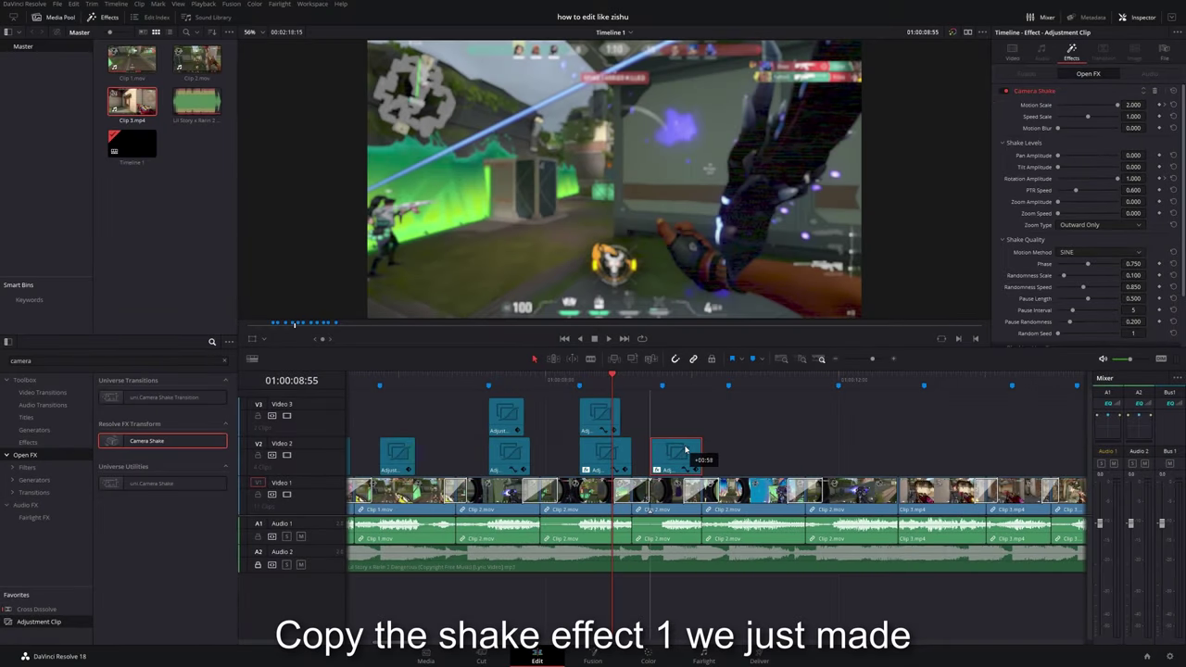
left_click(662, 379)
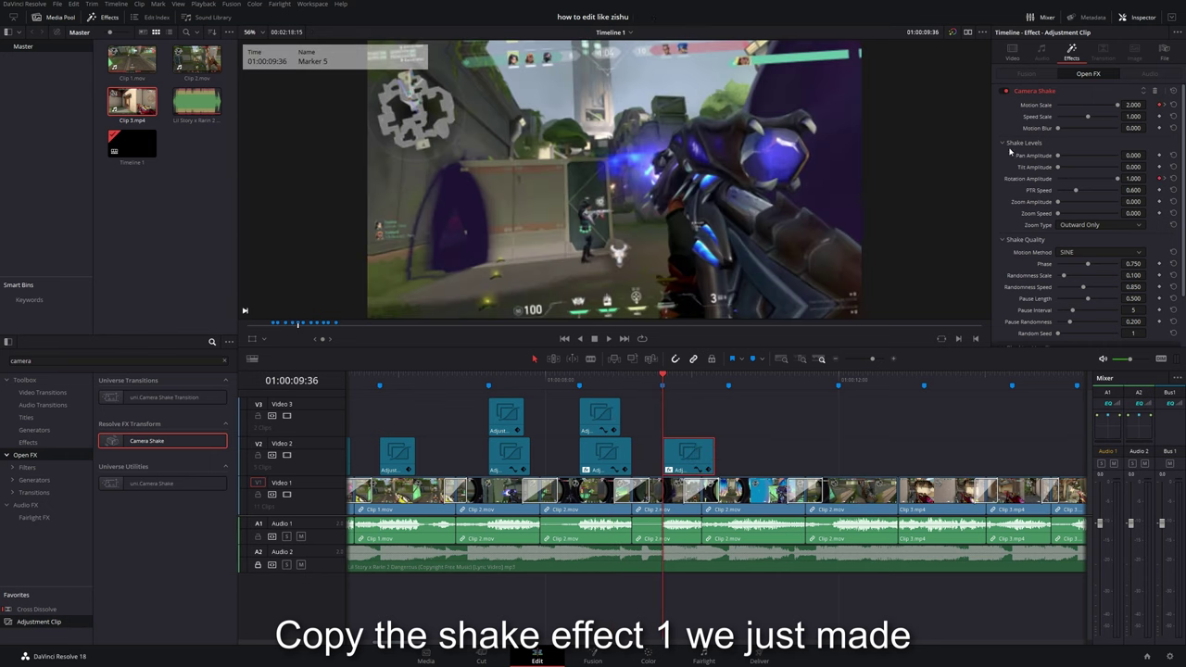
Set the copy's Rotation Amplitude to 0 and Tilt Amplitude to 1, then preview.
scroll(1123, 176, "down", 1)
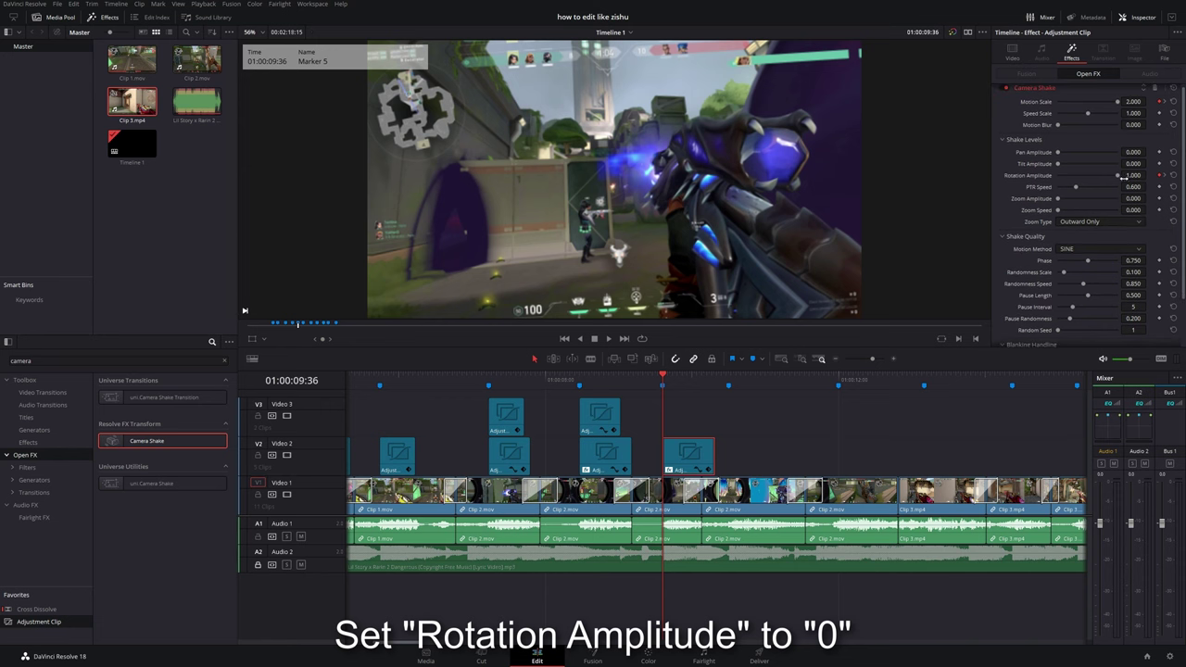
left_click_drag(1116, 176, 1057, 176)
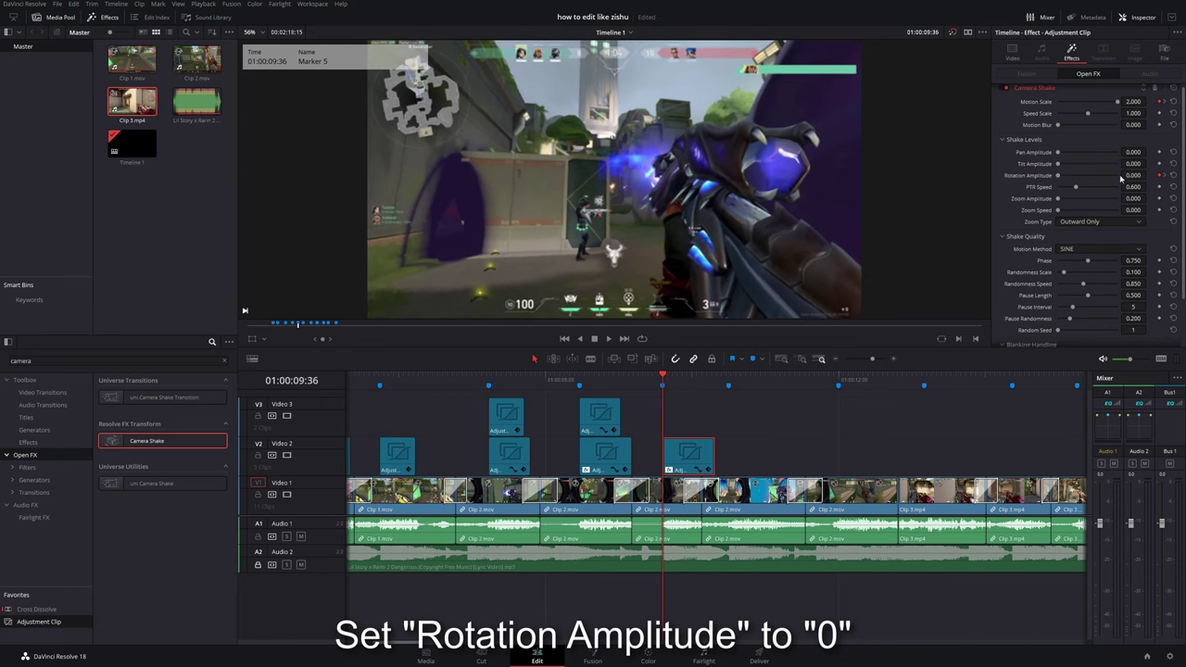
scroll(1052, 188, "up", 1)
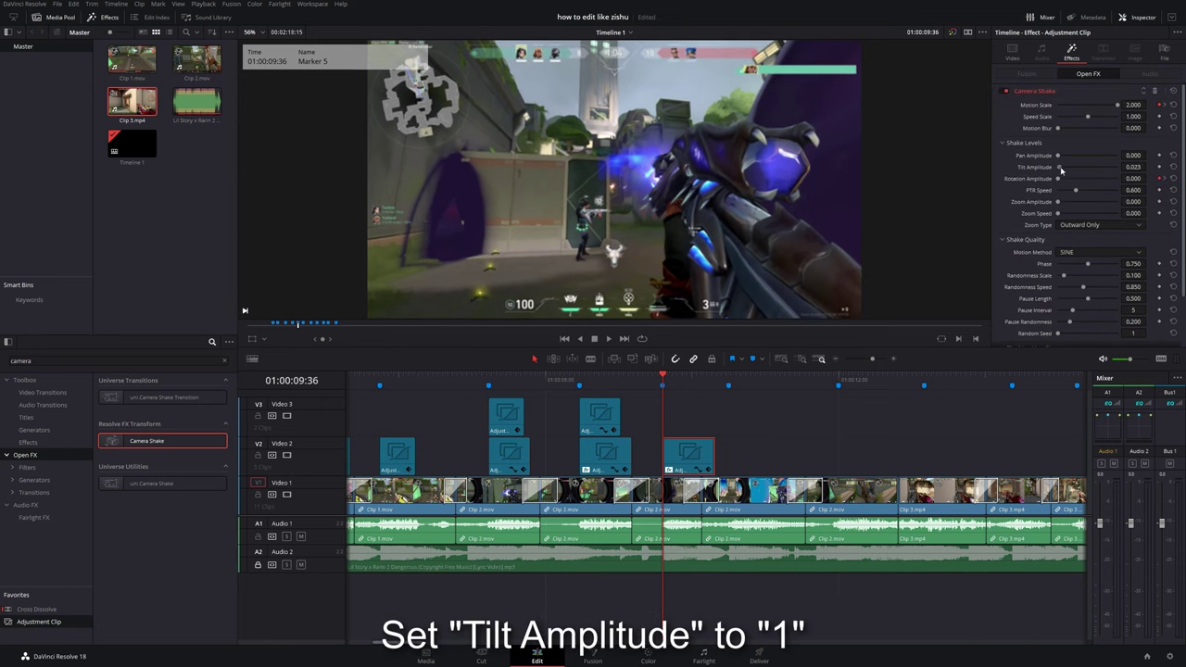
left_click_drag(1062, 168, 1170, 170)
left_click(652, 380)
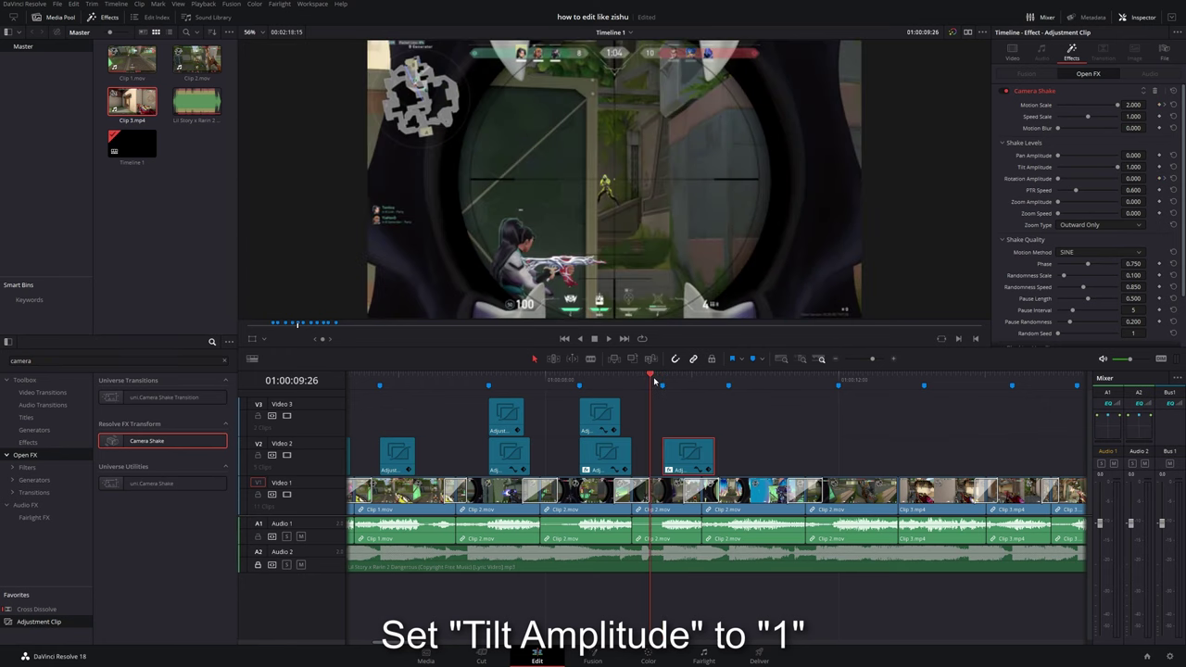
key("space")
key("space")
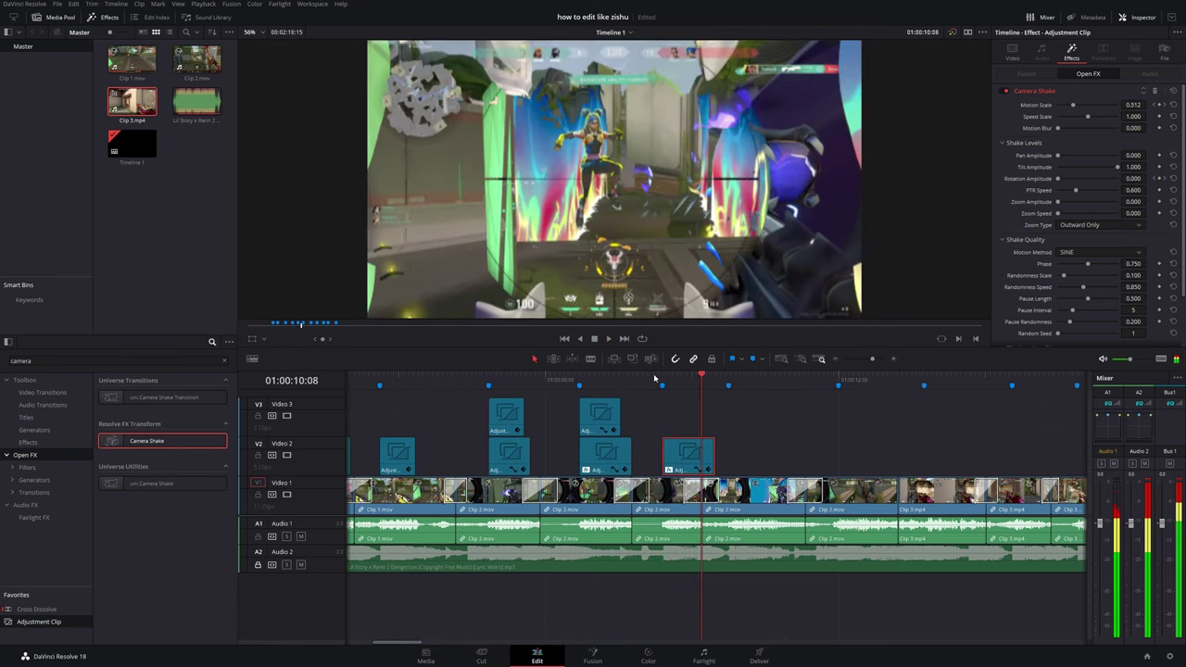
left_click(663, 375)
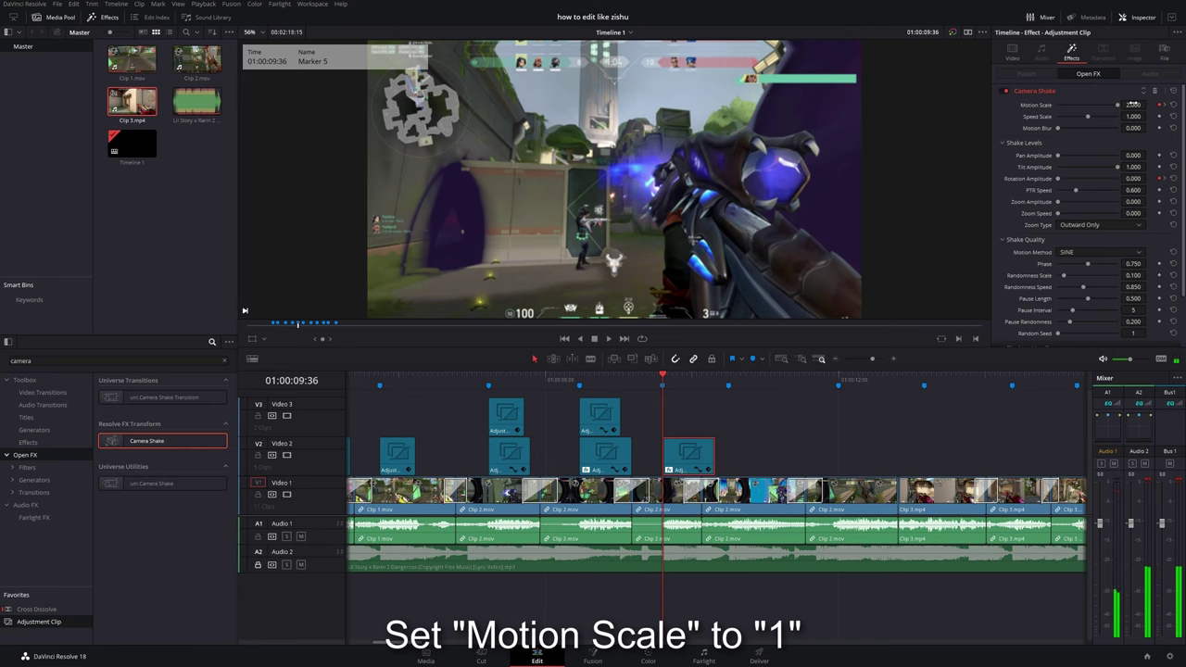
Set Motion Scale to 1 and preview the gentler shake.
type("0")
key("Return")
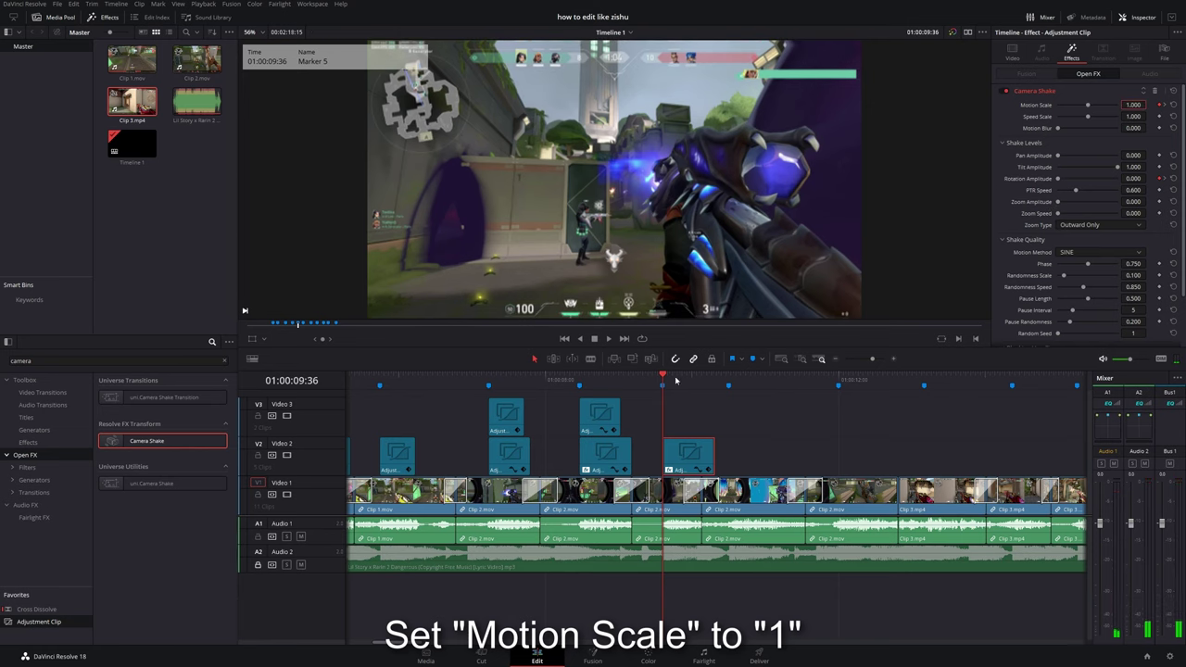
left_click(649, 377)
key("space")
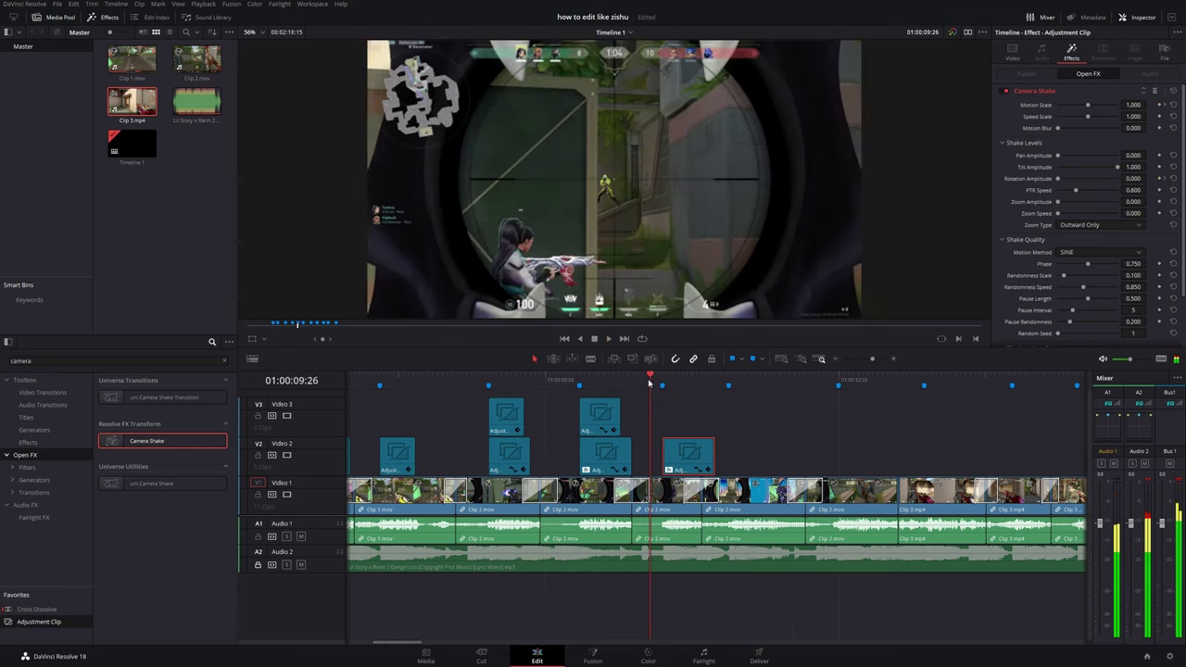
key("space")
left_click(669, 378)
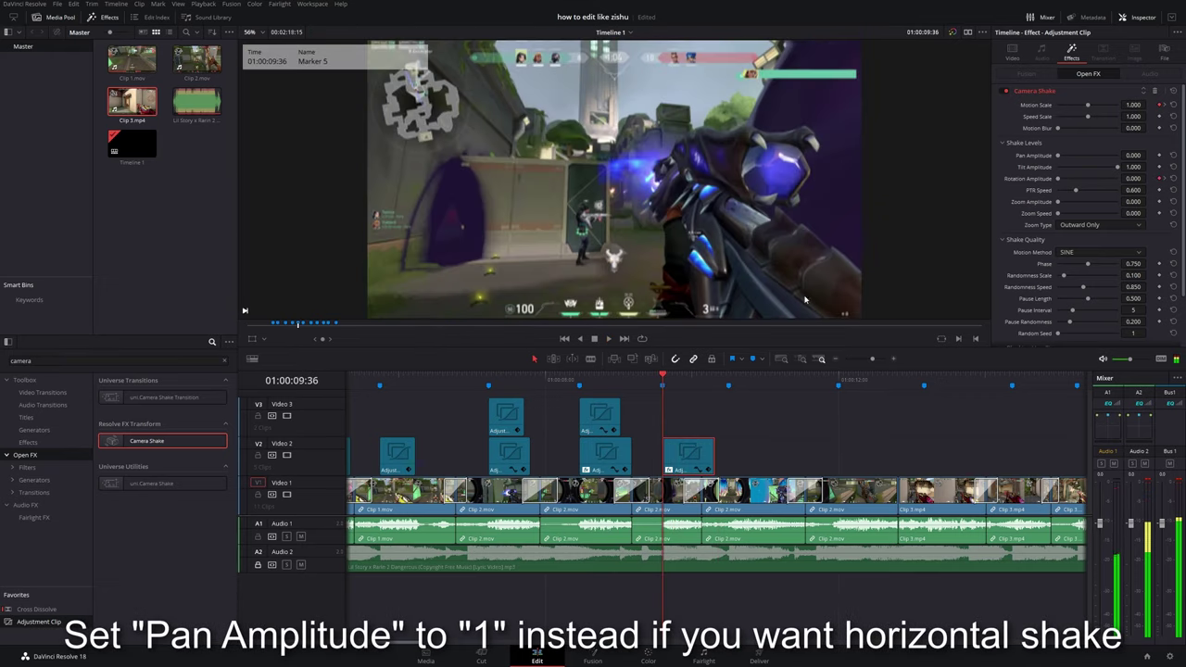
Add a small Pan Amplitude of 0.1 and set PTR Speed to 0.5, then preview.
mouse_move(1117, 168)
left_mouse_down()
mouse_move(1057, 167)
mouse_move(1117, 155)
left_mouse_up()
key("space")
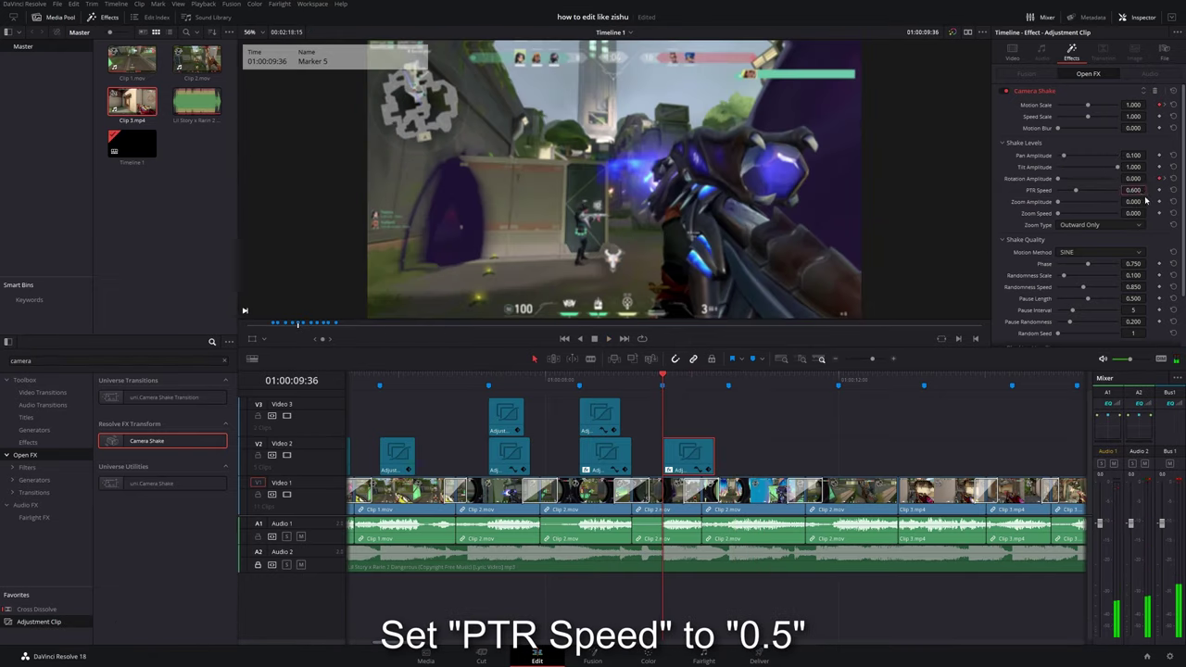
key("Return")
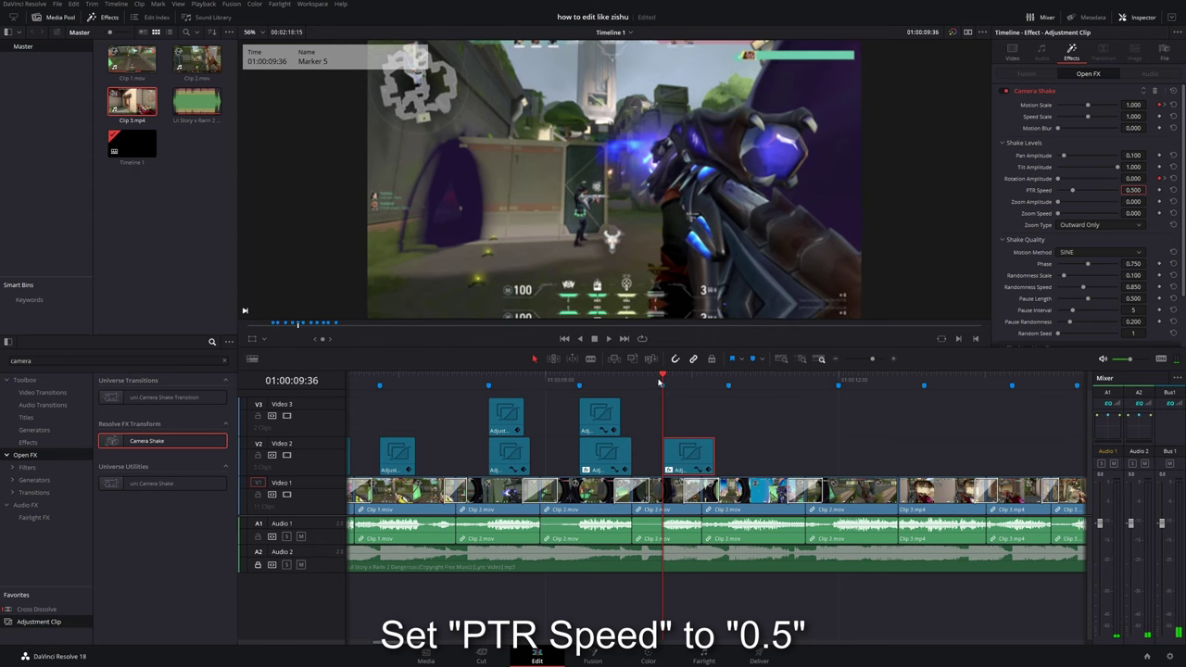
key("space")
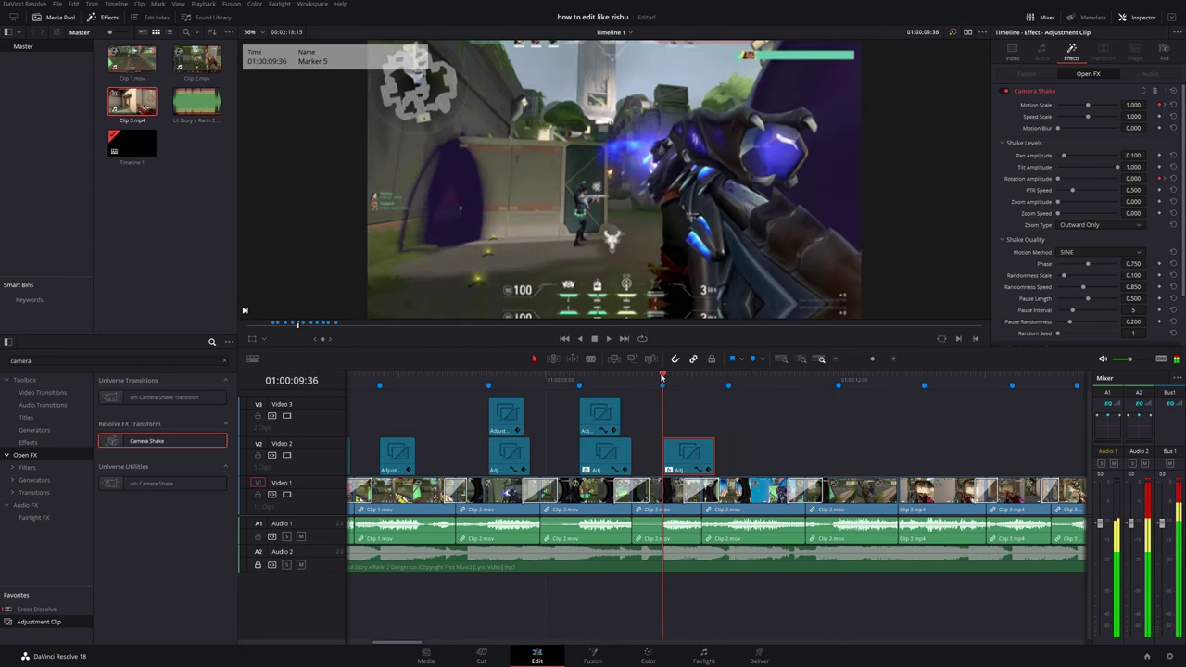
Find Directional Blur by searching 'dire' and apply it to the V2 adjustment clip.
double_click(212, 360)
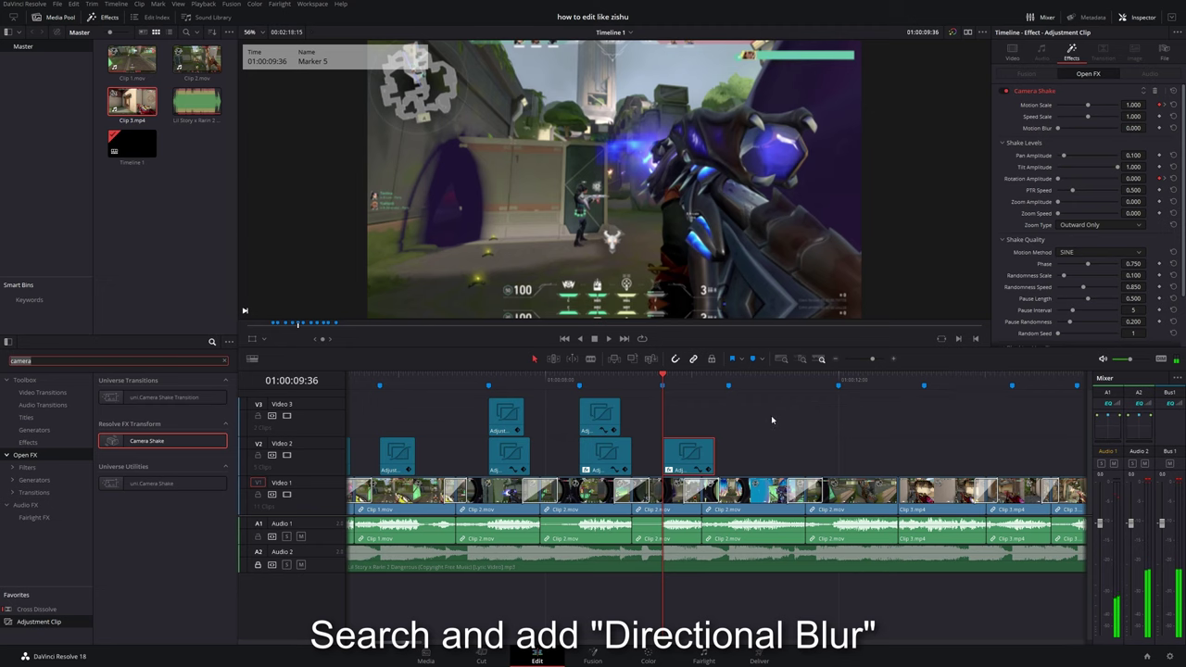
type("dire")
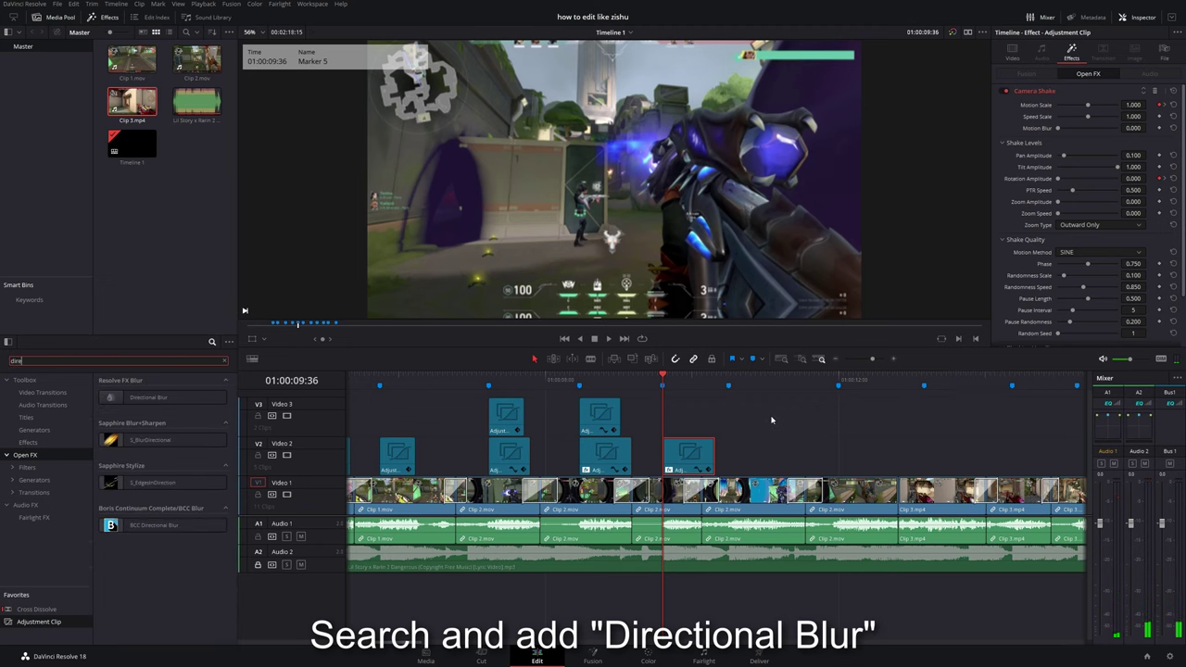
left_click(141, 398)
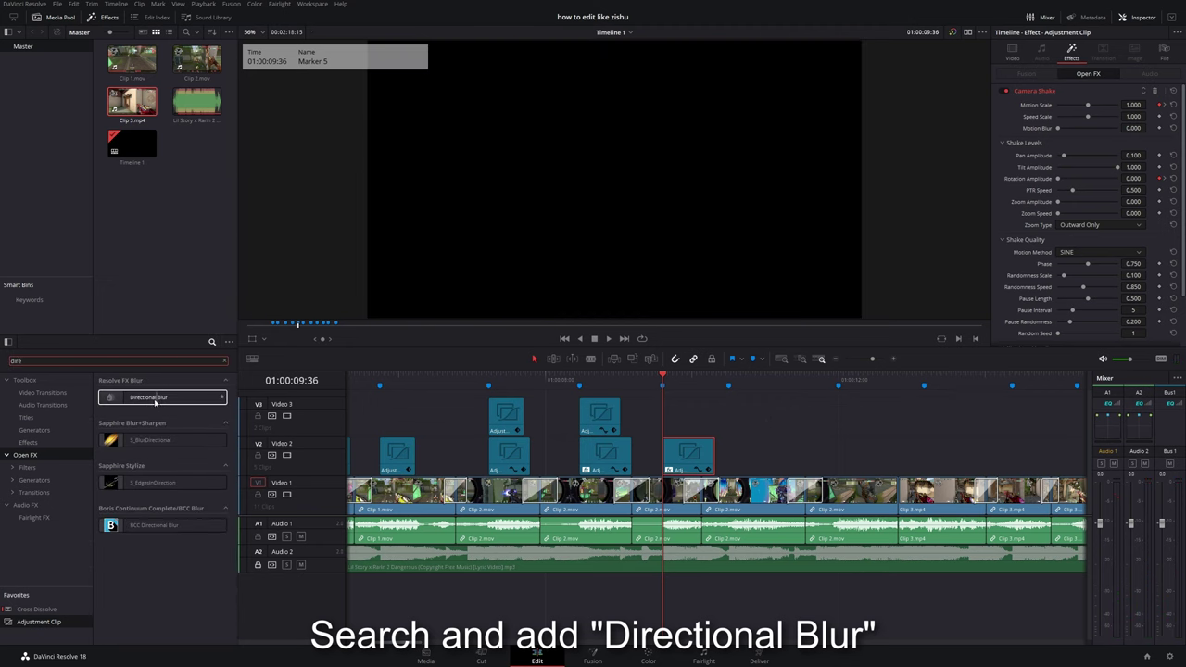
left_click_drag(155, 402, 680, 450)
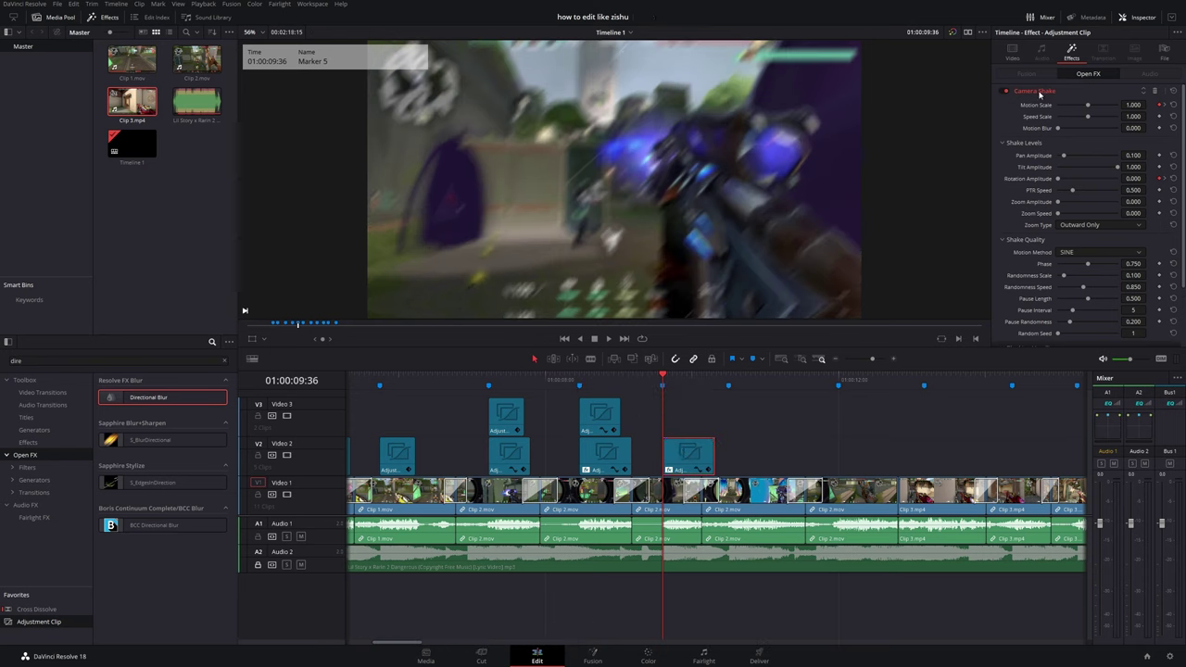
Set Directional Blur's Blur Angle to 90 and Blur Strength to 0.8.
left_click(1037, 91)
left_click(1037, 105)
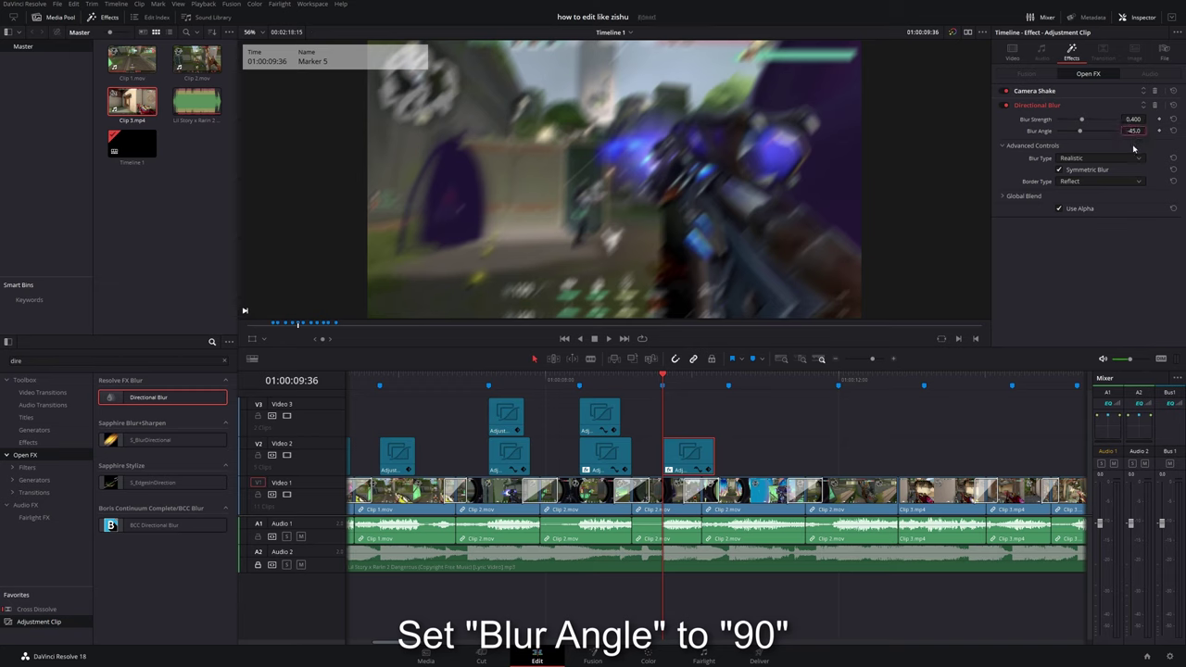
key("Return")
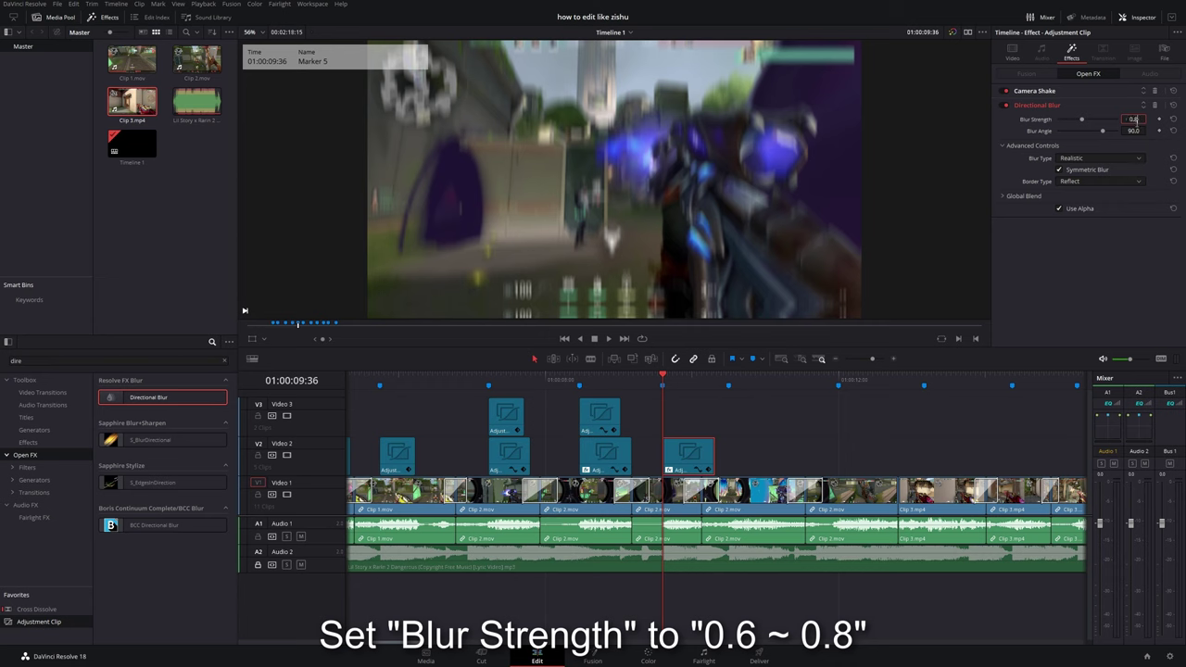
key("Return")
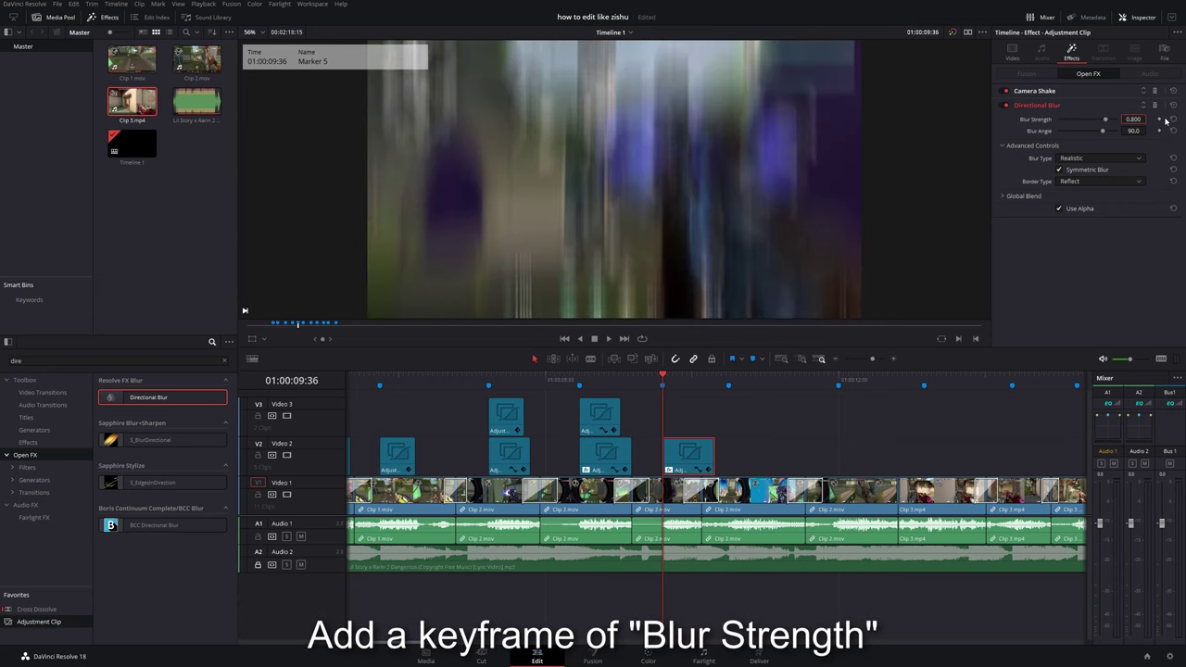
Keyframe Blur Strength 0 just before the adjustment clip's middle and preview the fade.
left_click(686, 379)
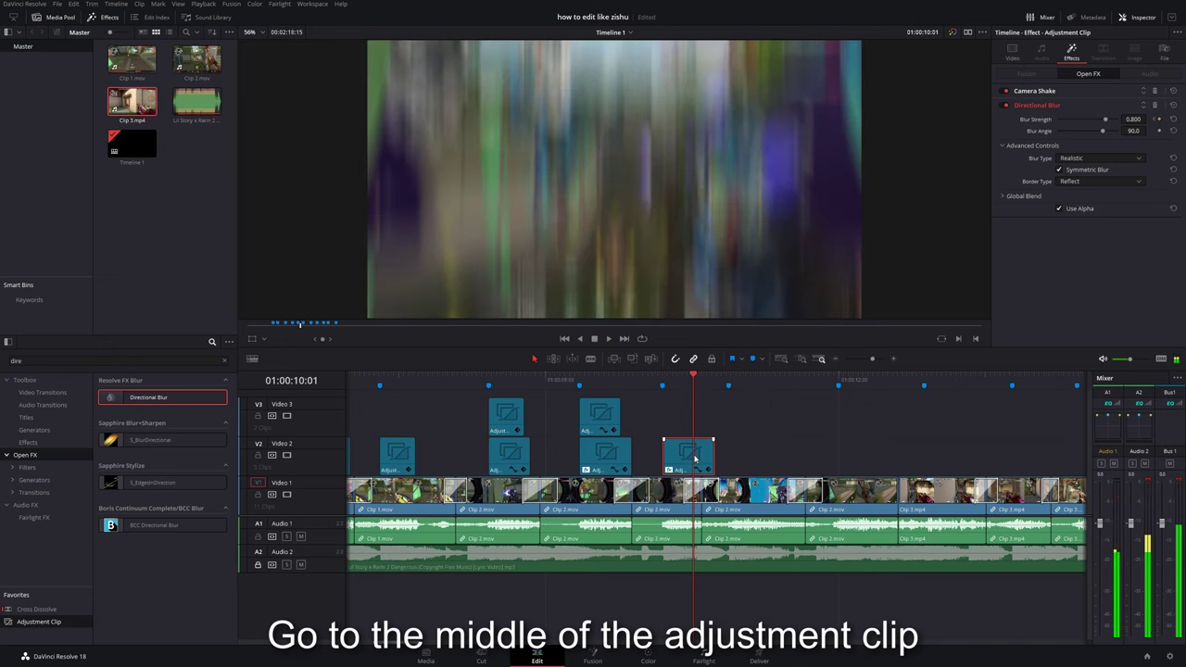
key("Left")
key("Left")
key("Left")
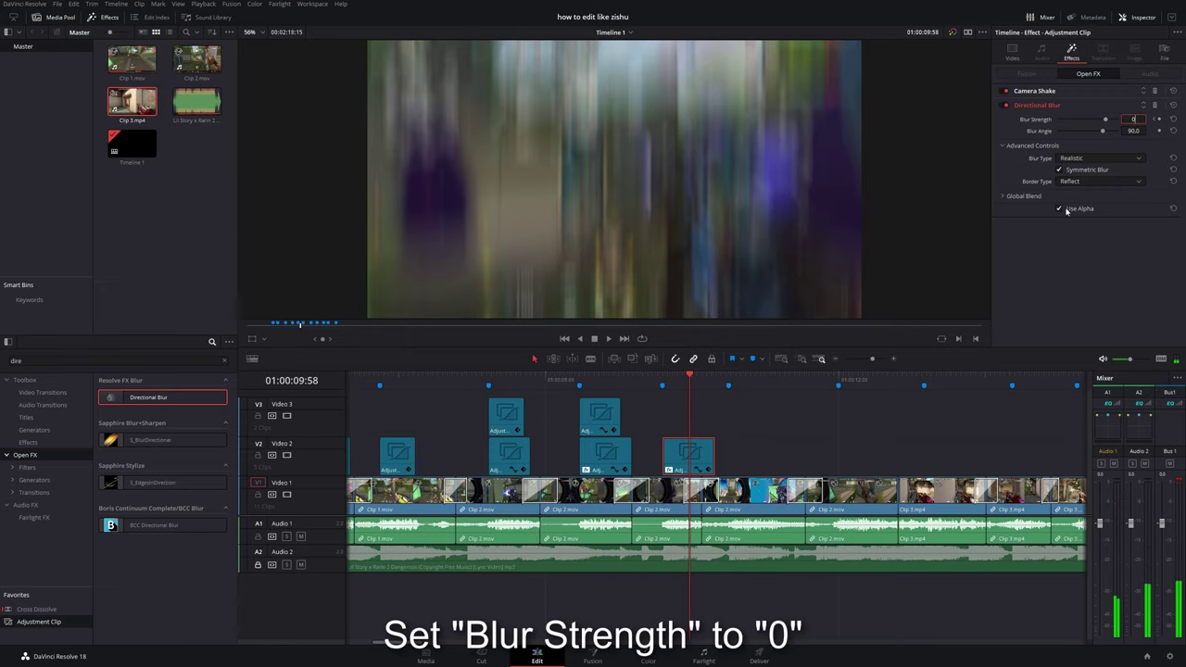
key("Return")
key("space")
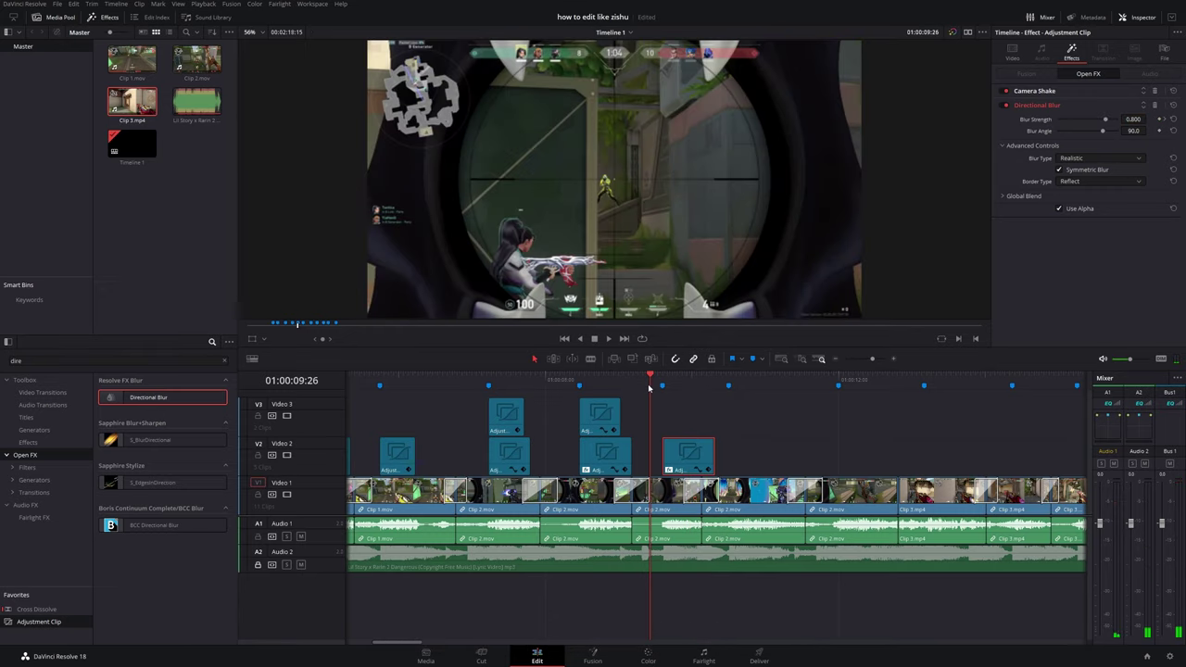
Set Blur Strength to 0.6 at Marker 5 and replay the blur fade.
left_click(654, 382)
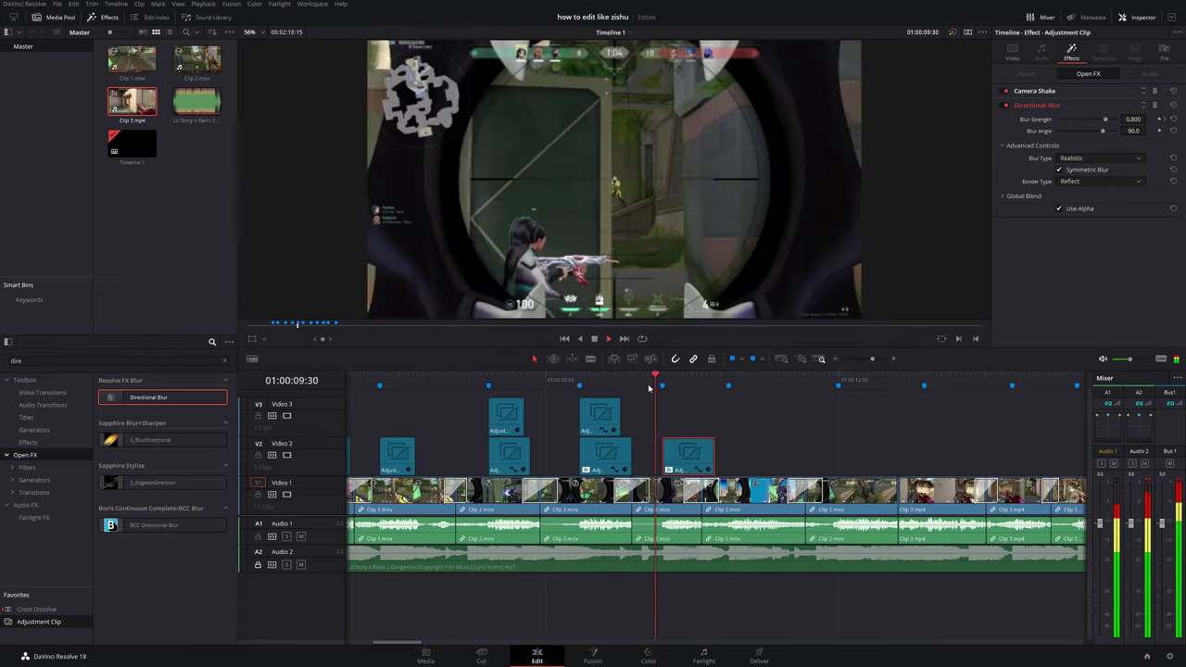
left_click(662, 381)
type("0.6")
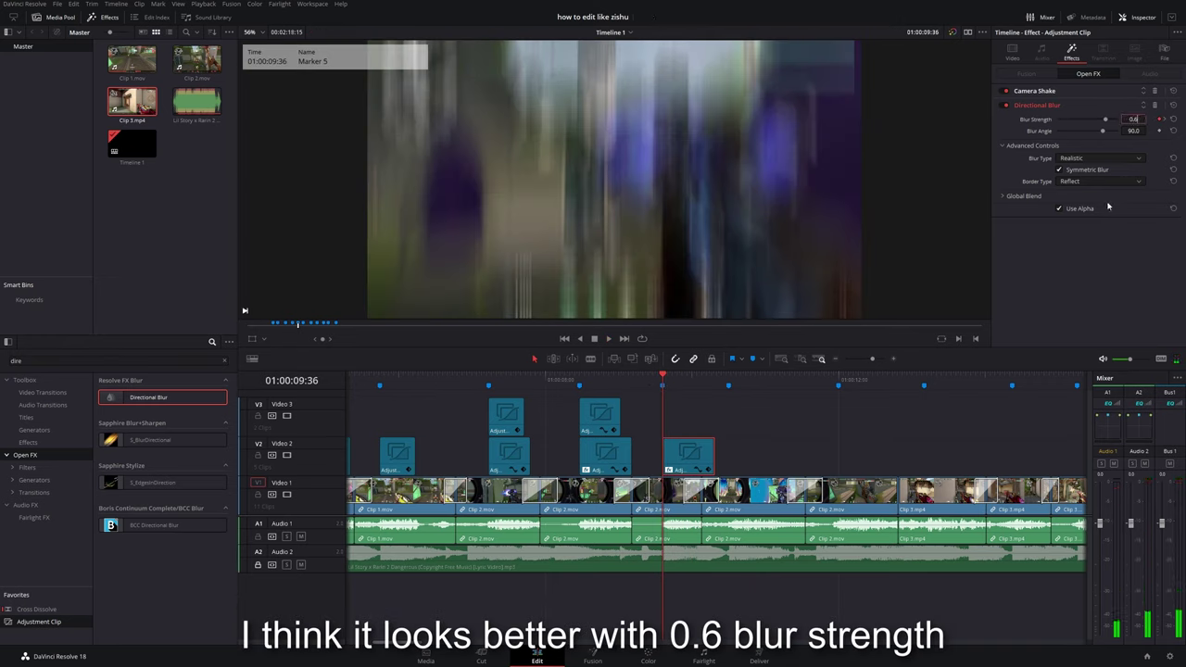
key("Return")
key("space")
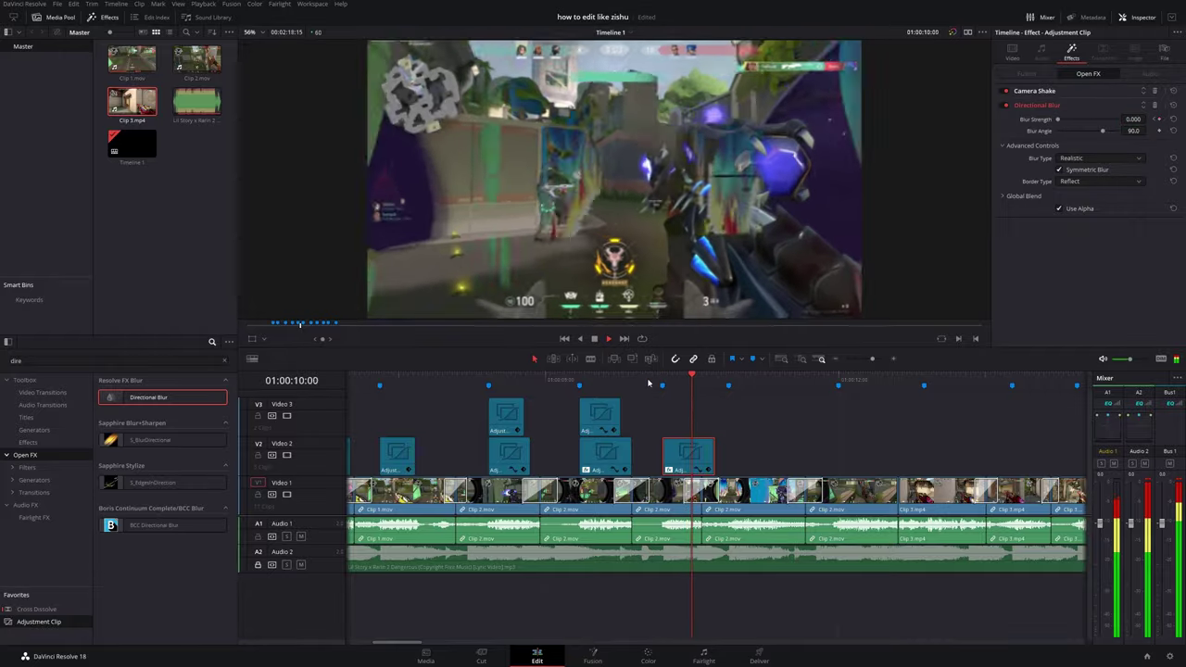
left_click(633, 381)
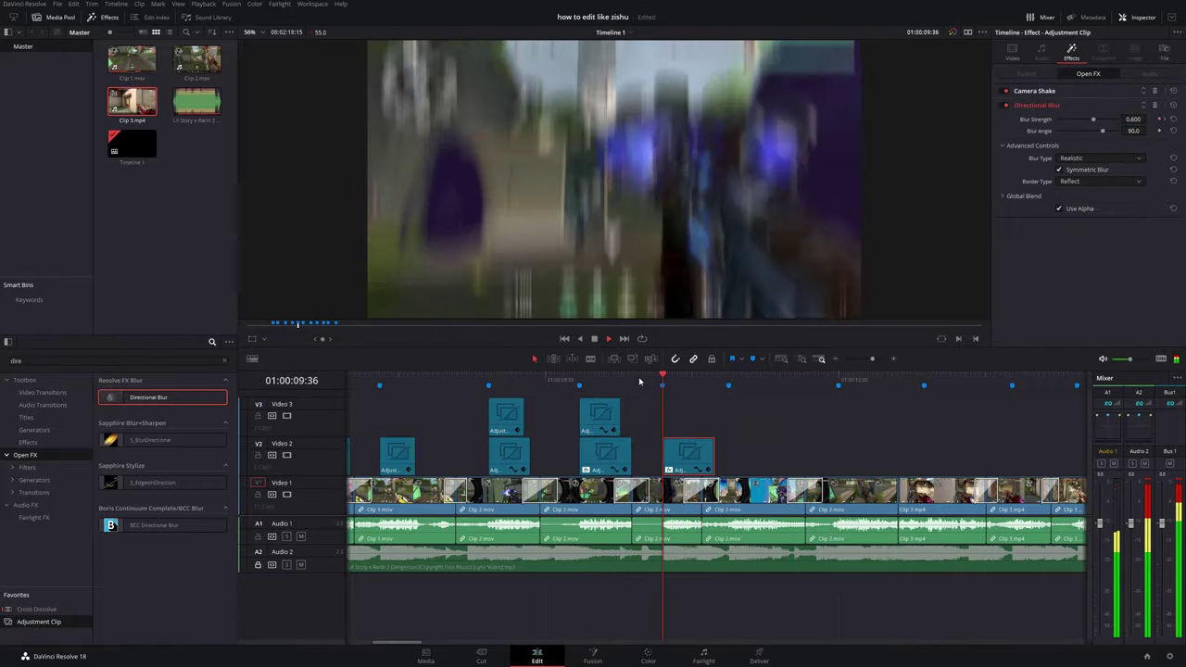
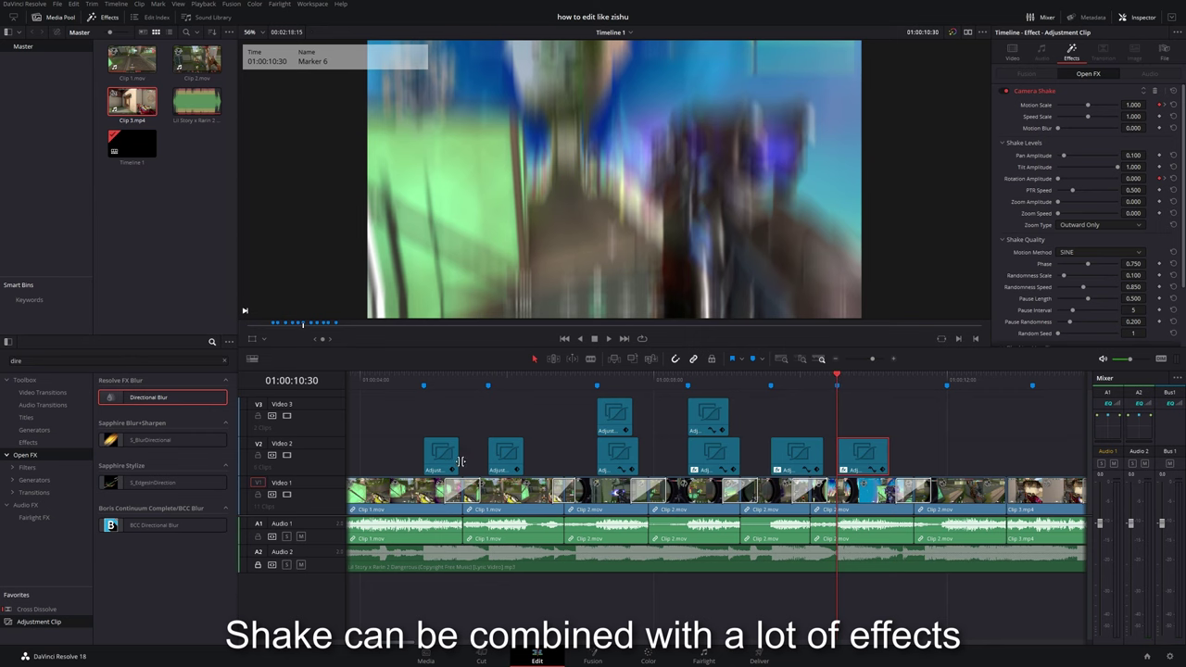
Place a glow adjustment clip on Video 3 at the playhead, then replay the shake-and-glow transitions.
left_click_drag(434, 458, 854, 405)
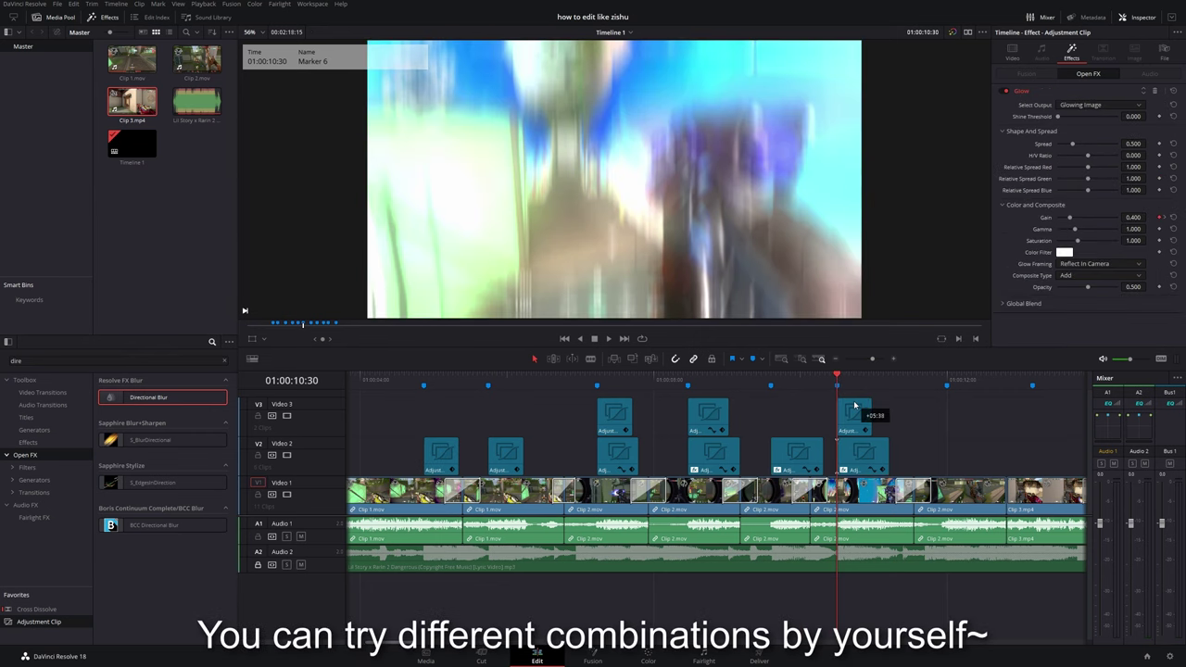
key("space")
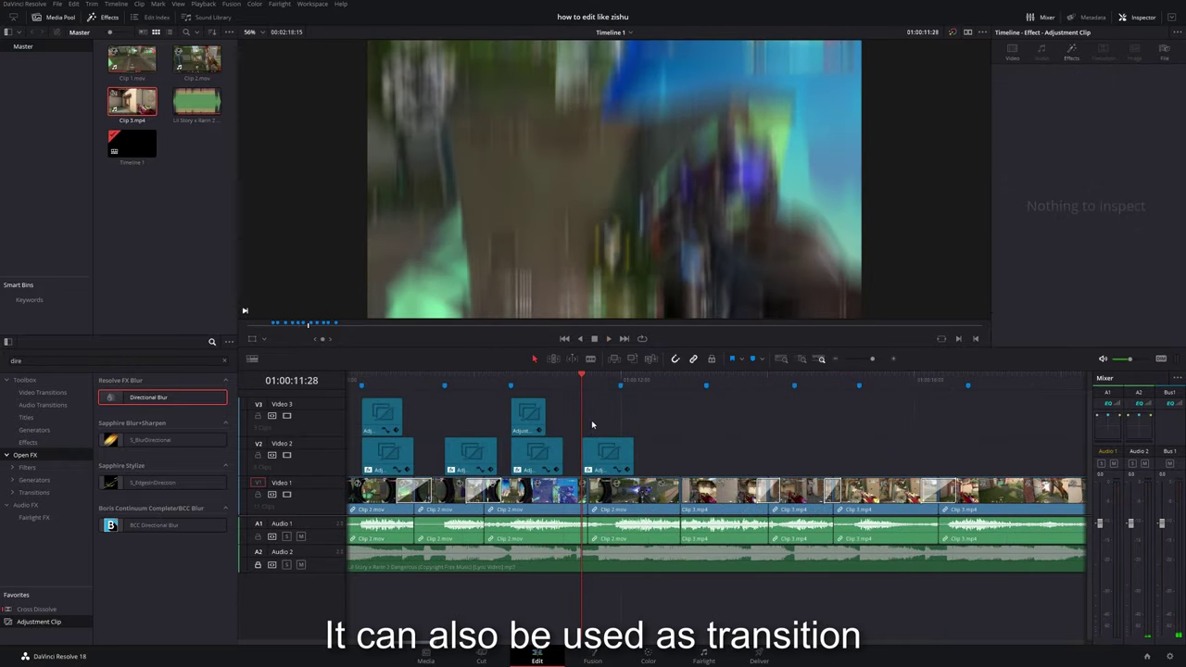
key("space")
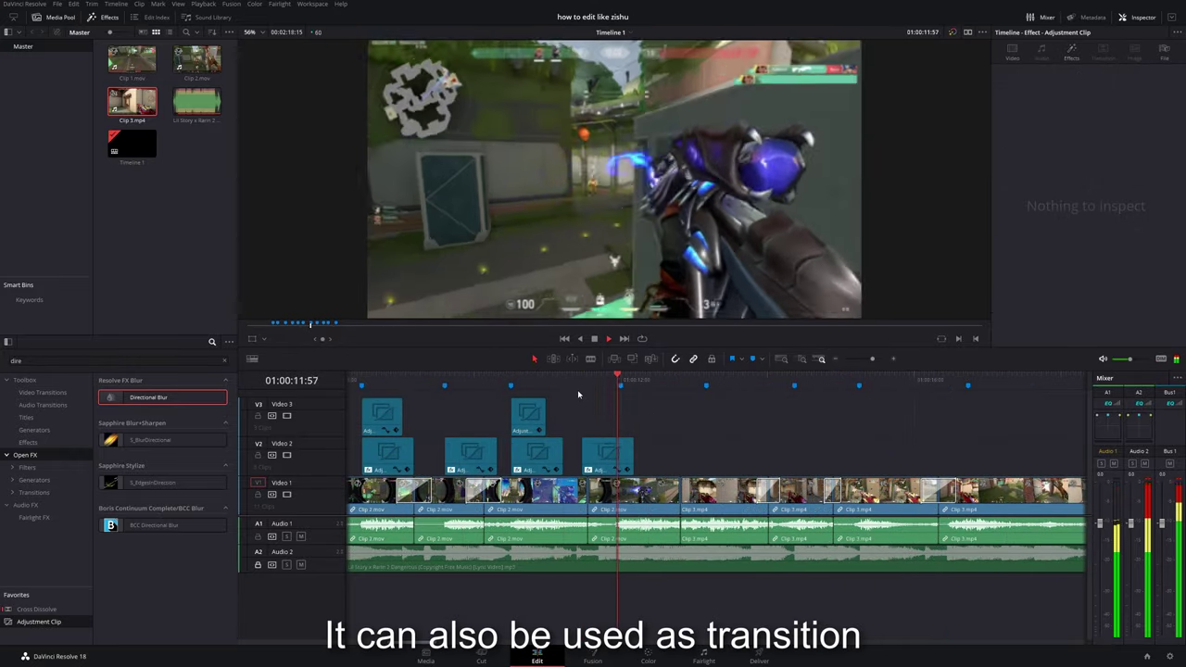
left_click(557, 382)
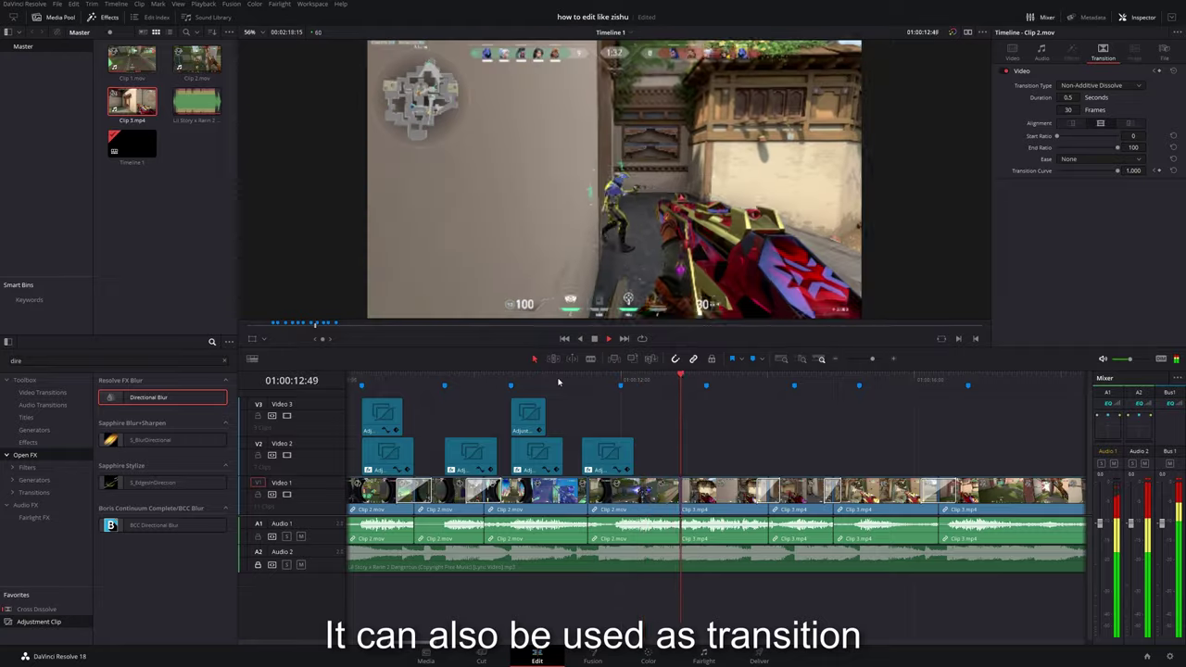
left_click(586, 379)
left_click(621, 452)
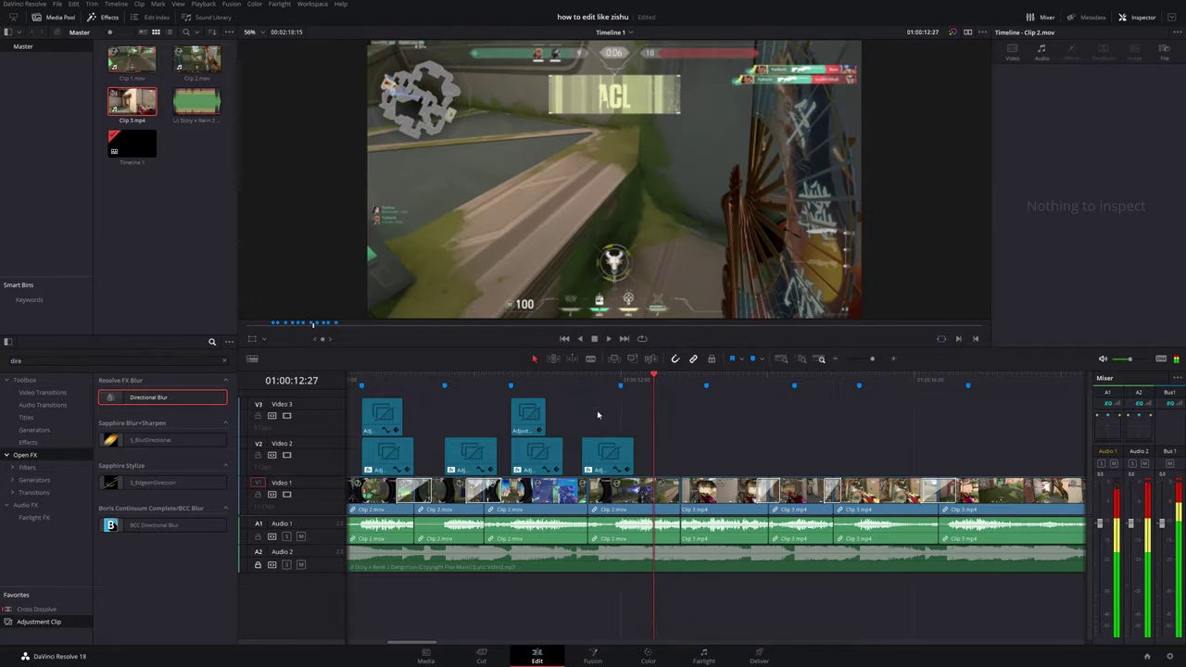
left_click(575, 380)
left_click(560, 381)
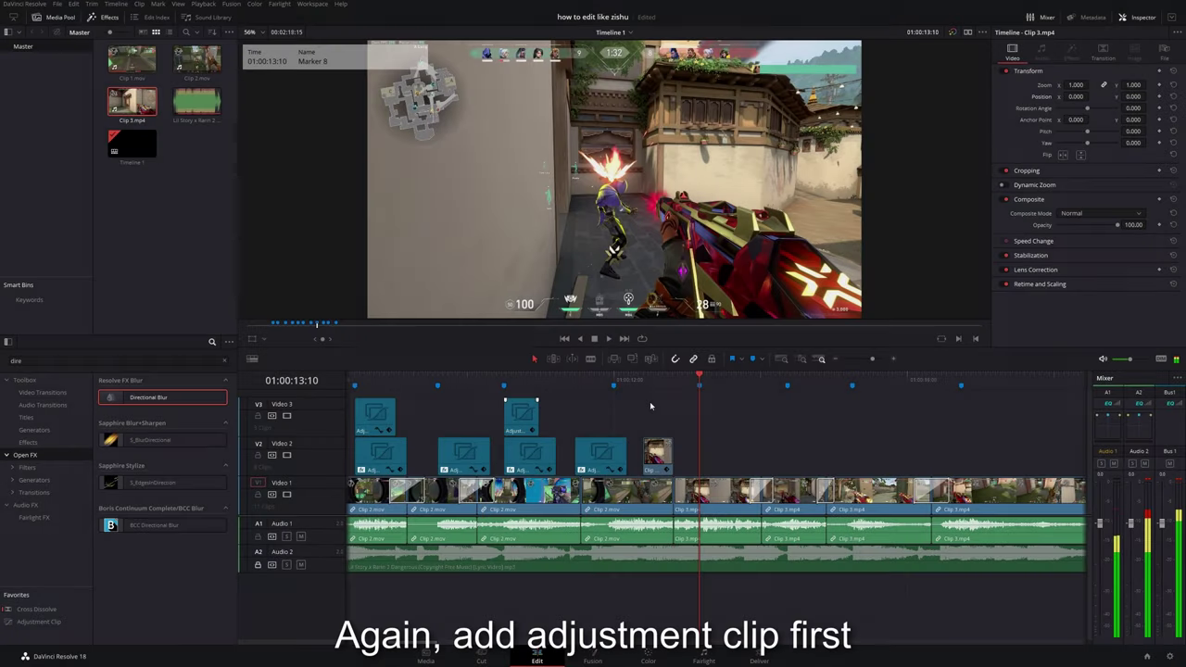
Drop an Adjustment Clip on Video 2 at the 01:00:13:10 marker and trim it shorter.
left_click_drag(39, 622, 745, 458)
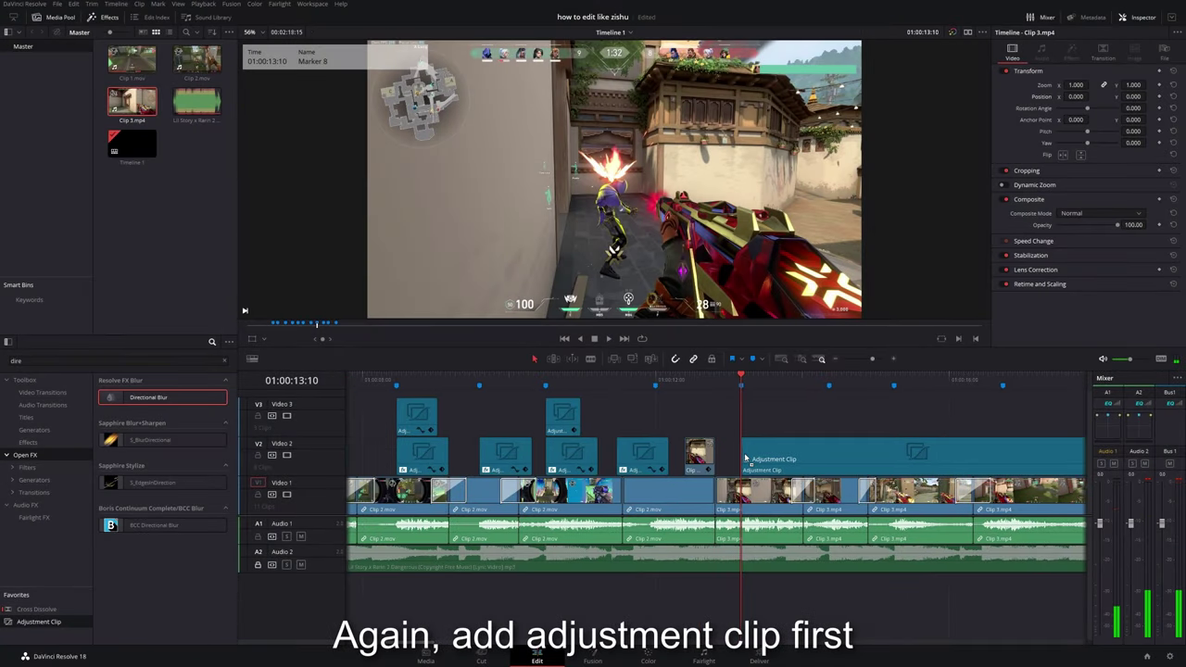
left_click_drag(396, 642, 419, 642)
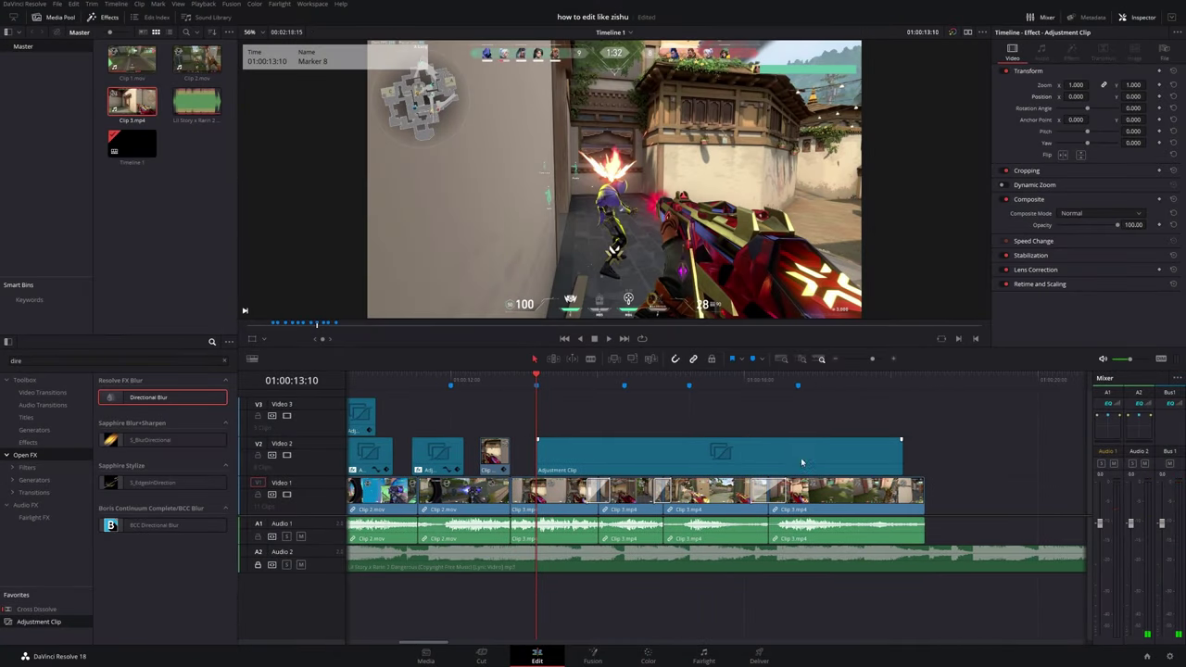
left_click_drag(901, 458, 596, 465)
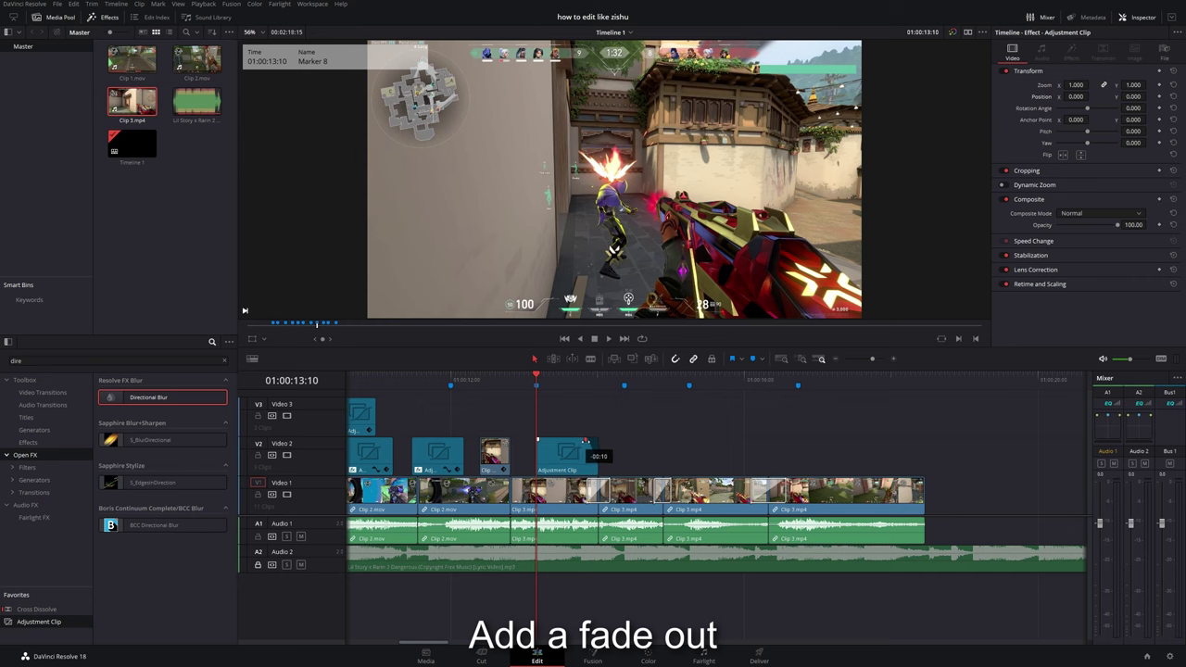
Search the effects for Edge Detect and apply it to the Video 2 adjustment clip.
mouse_move(586, 461)
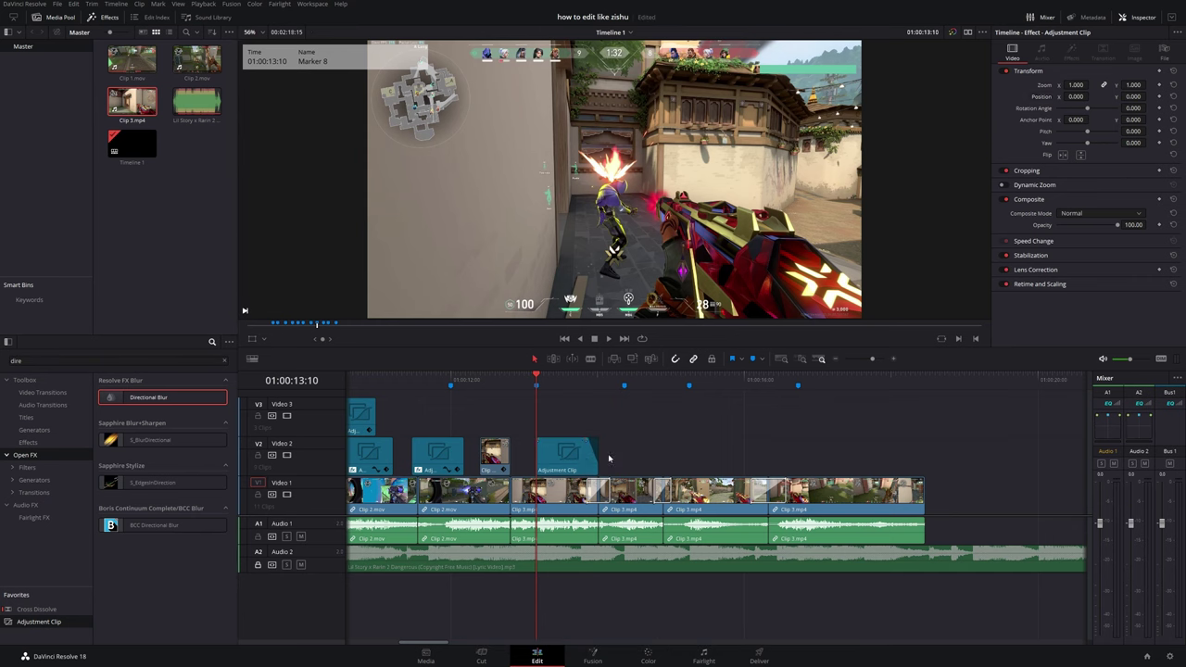
left_click(224, 361)
type("edge")
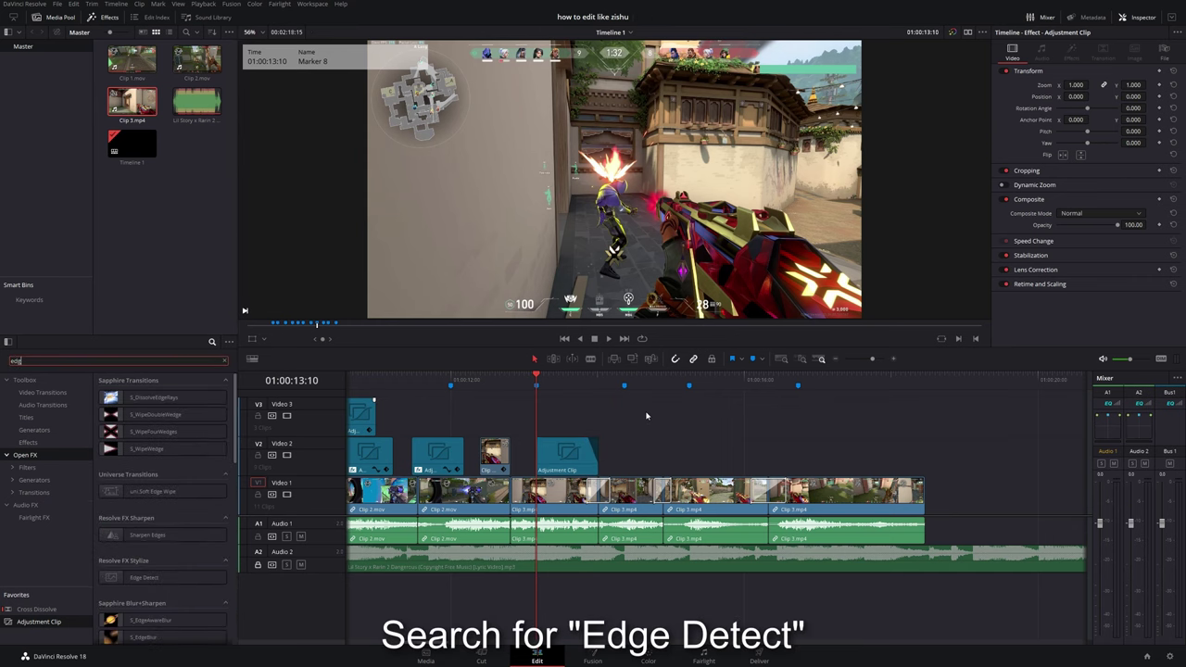
type(" d")
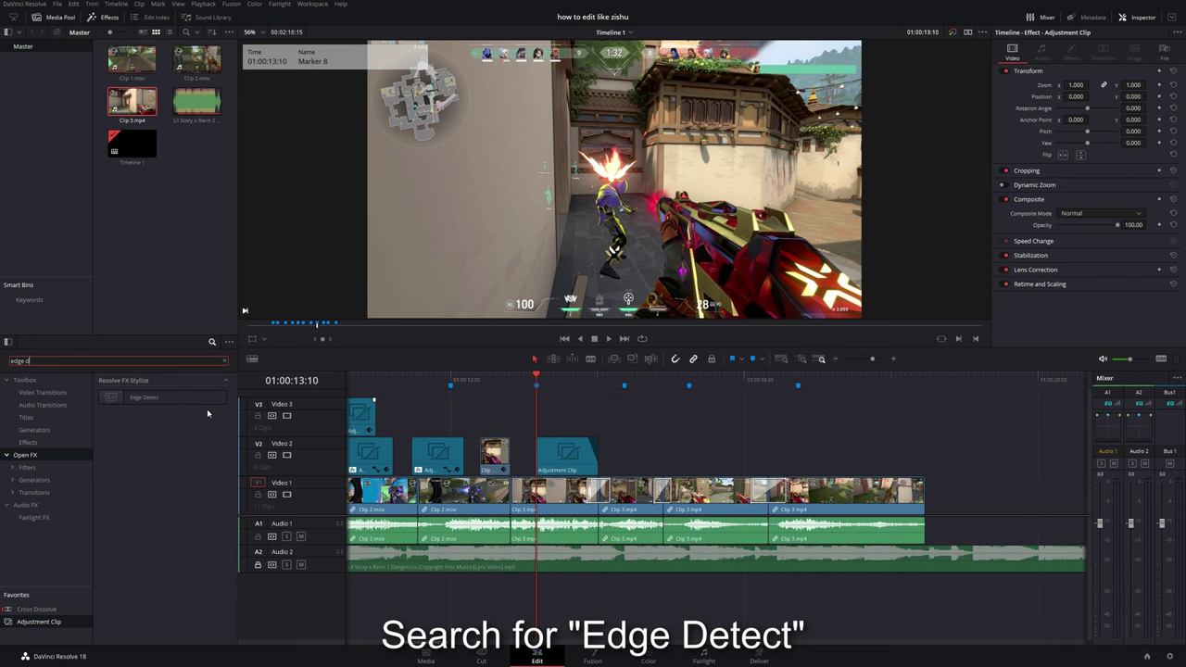
left_click_drag(143, 396, 597, 435)
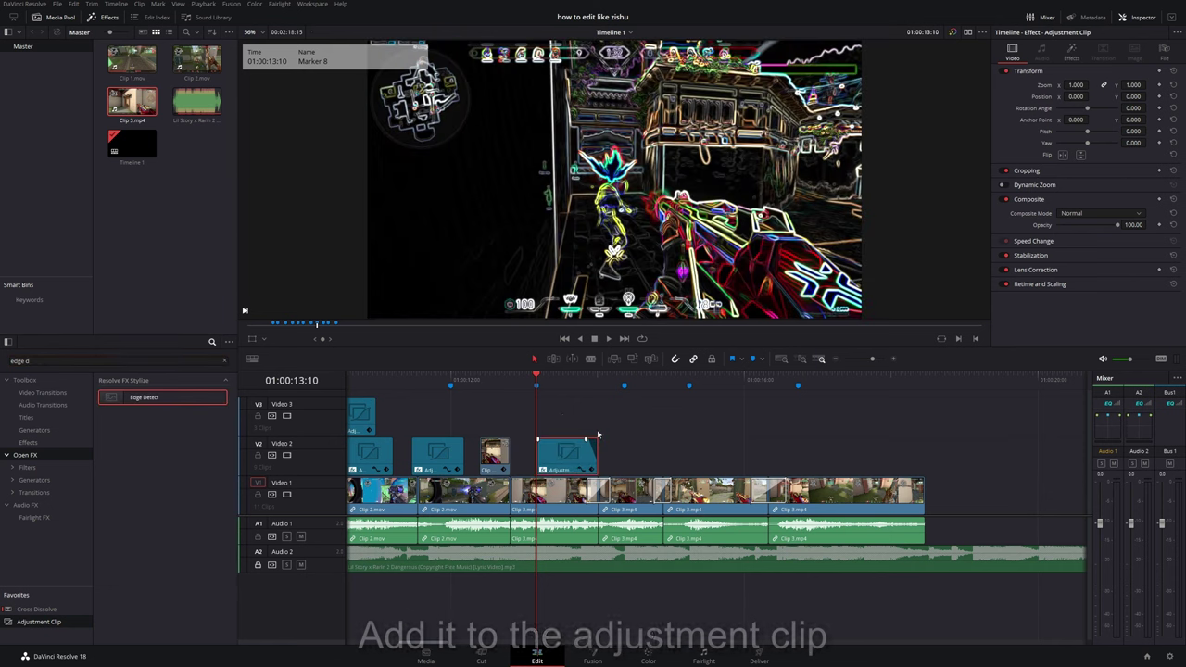
Set Edge Detect to Grayscale Edges, width 0.155, brightness 2.598, with a blue edge colour.
left_click(1070, 54)
left_click(1085, 104)
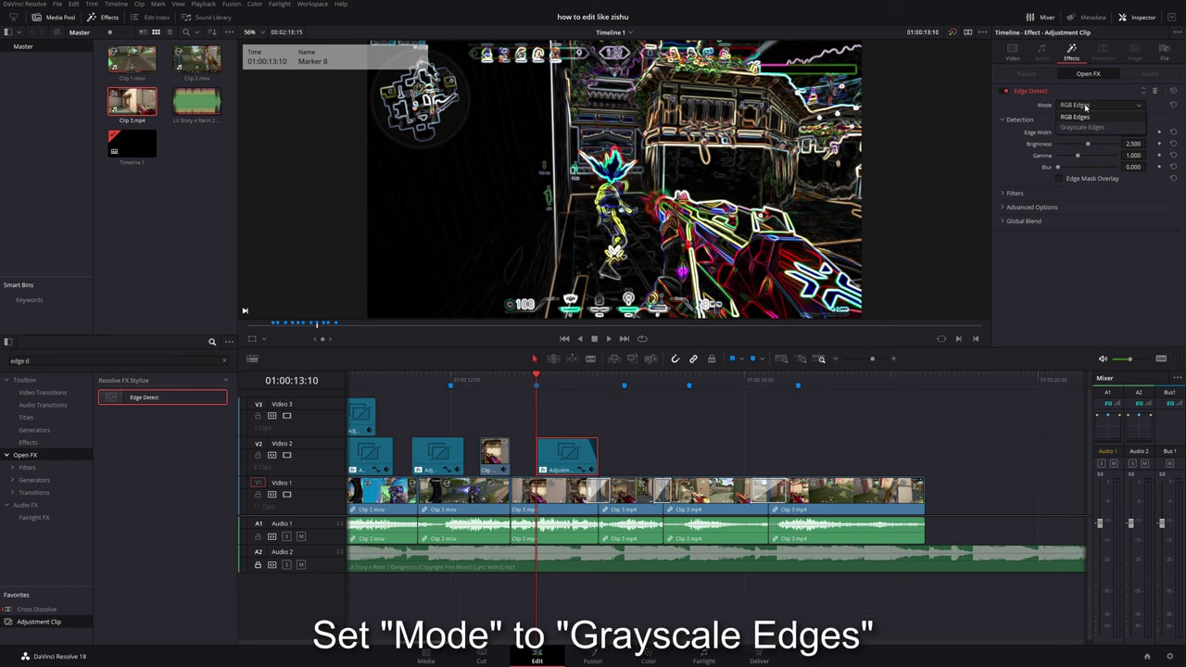
left_click(1085, 128)
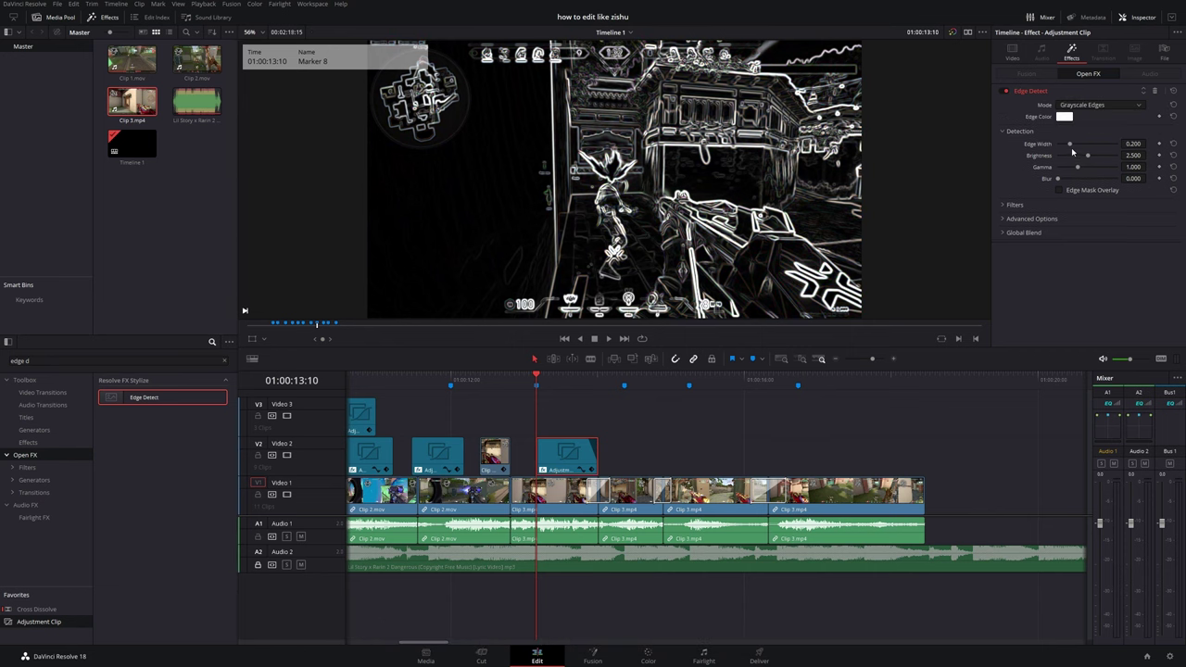
left_click_drag(1071, 147, 1066, 146)
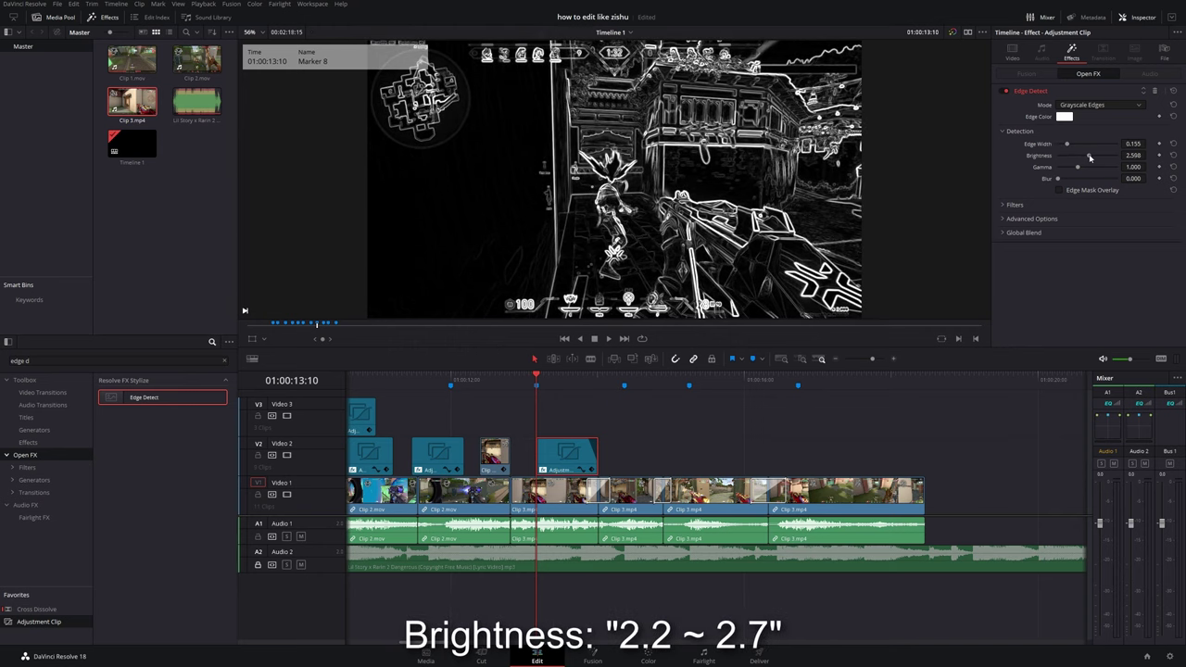
left_click_drag(1088, 156, 1102, 170)
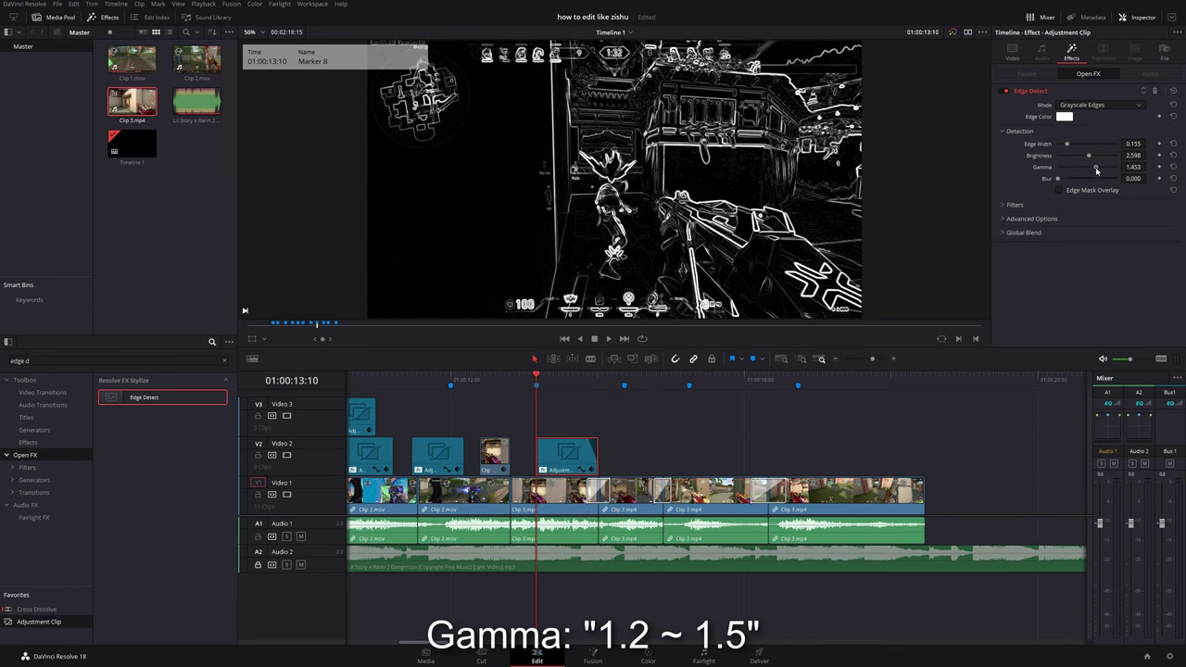
left_click(1063, 117)
left_click_drag(628, 252, 618, 259)
left_click(707, 410)
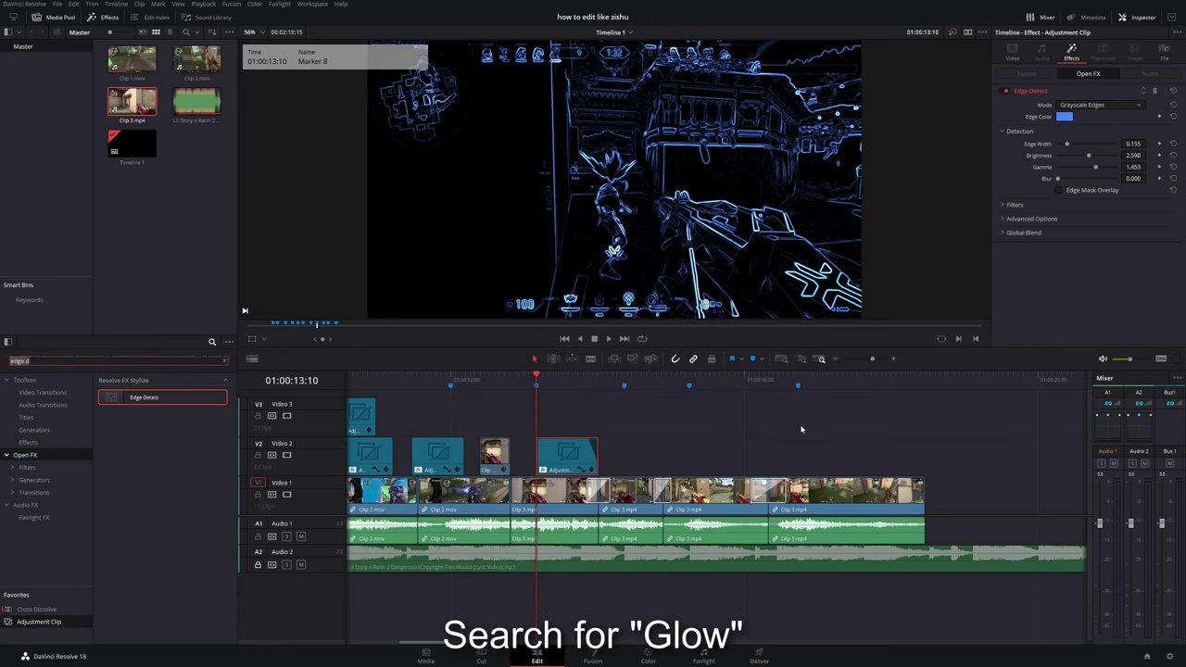
Search for glow and apply Sapphire S_Glow to the adjustment clip.
key("ctrl+a")
type("glo")
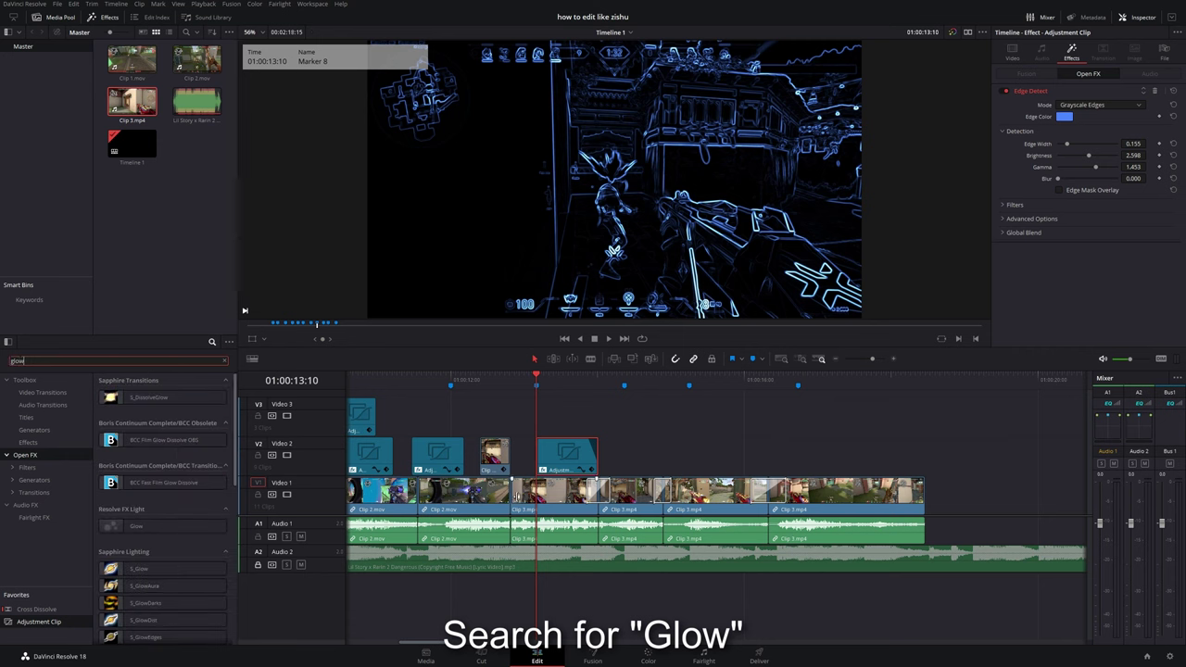
left_click(136, 525)
left_click(136, 569)
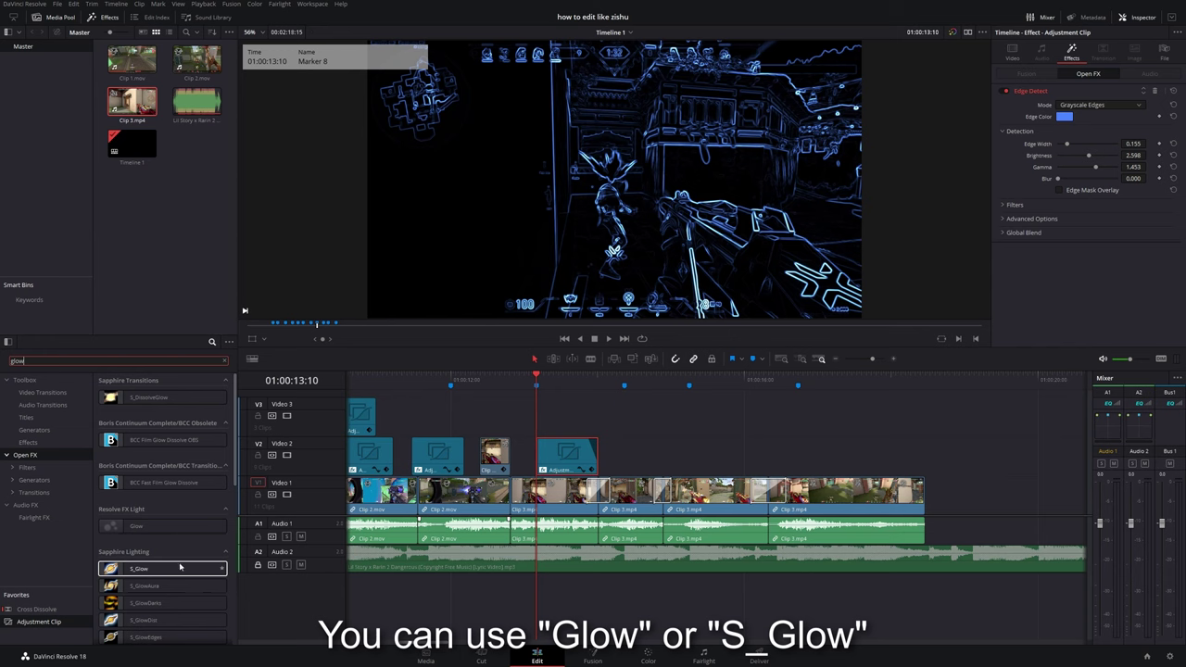
left_click_drag(179, 568, 565, 450)
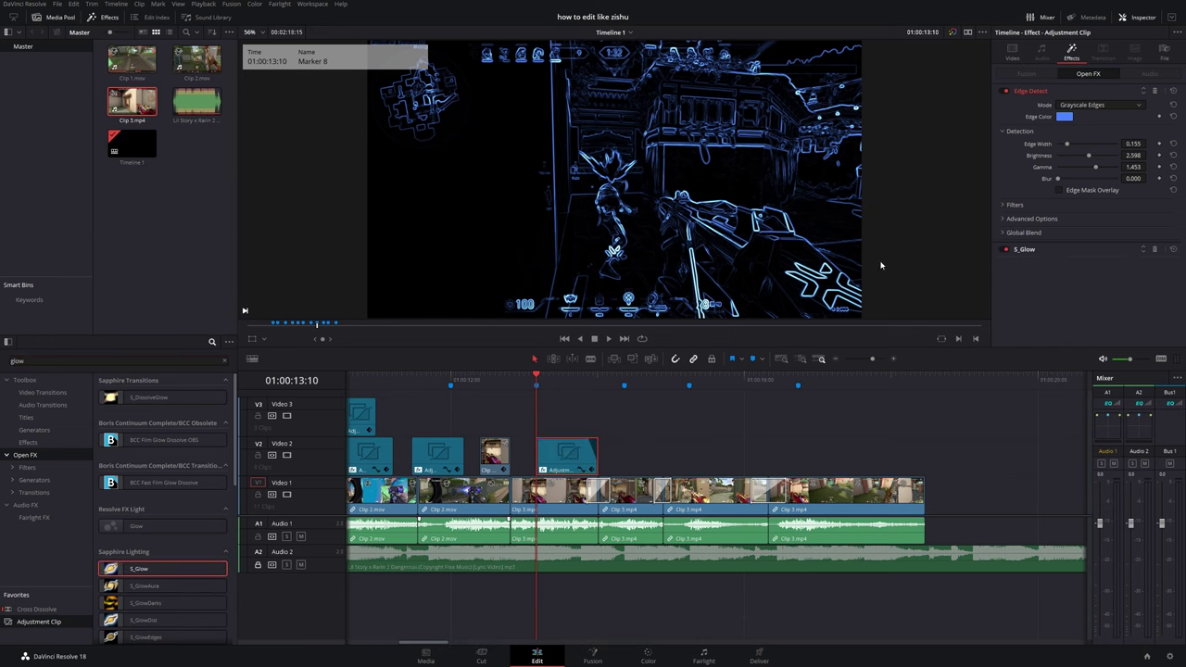
Give S_Glow a cyan colour, a narrower glow width and tuned brightness.
left_click(1023, 250)
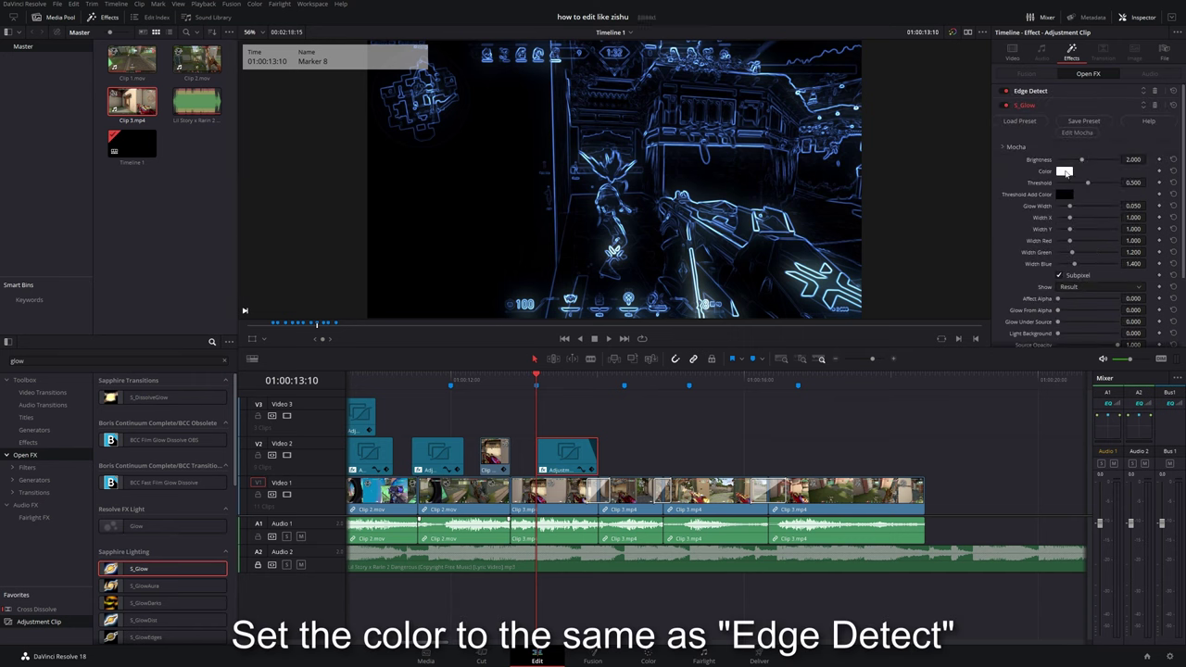
left_click(1064, 173)
left_click(626, 270)
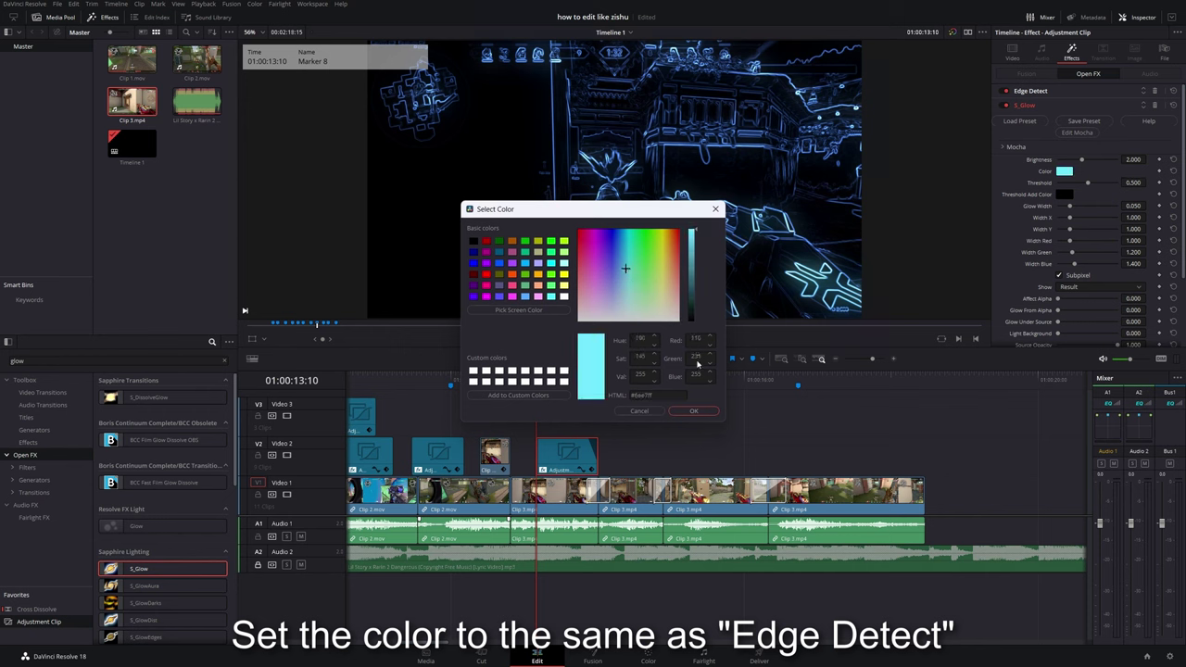
left_click(695, 411)
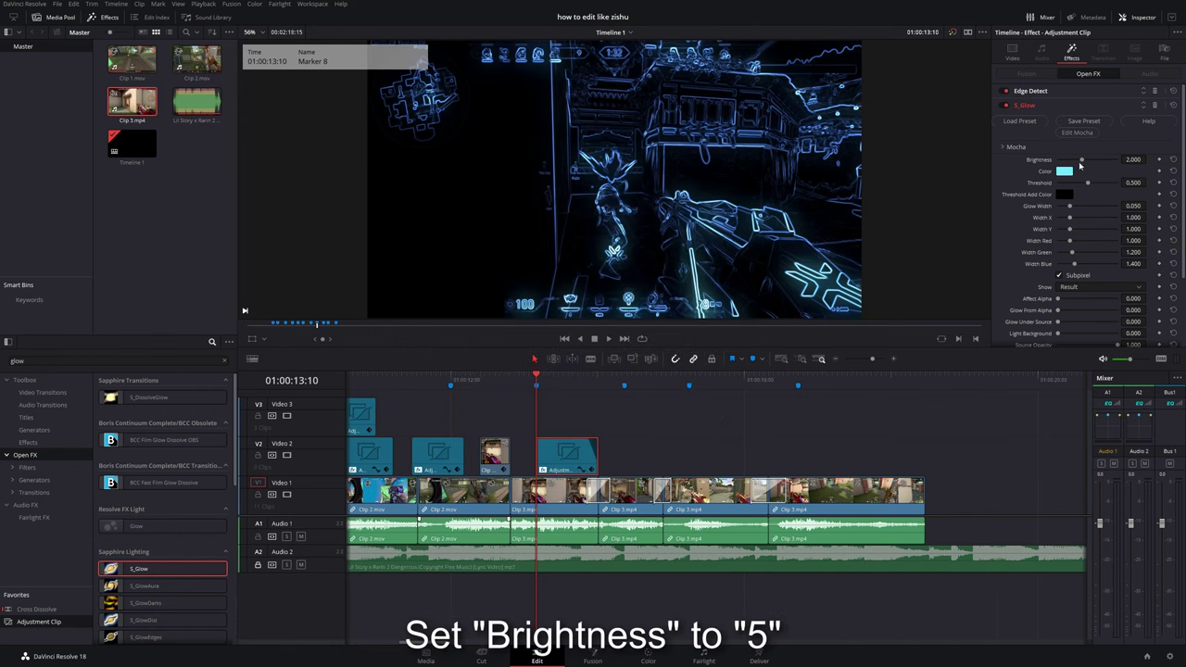
mouse_move(1091, 166)
left_mouse_down()
mouse_move(1111, 166)
mouse_move(1059, 184)
left_mouse_up()
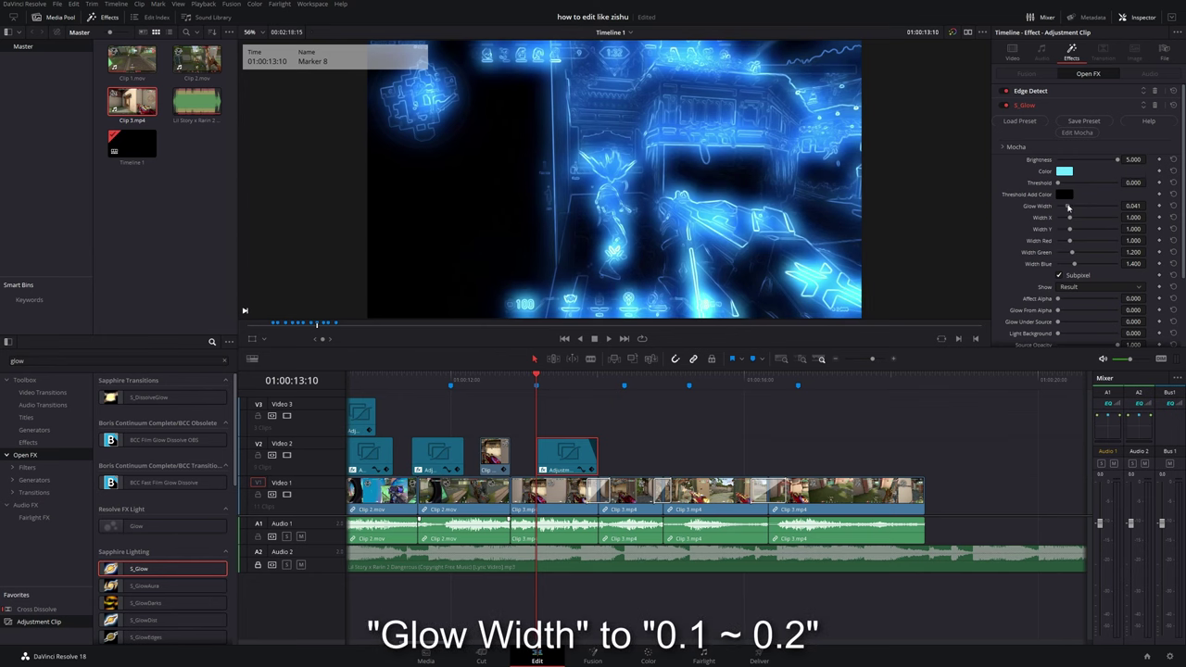
left_click_drag(1070, 206, 1062, 207)
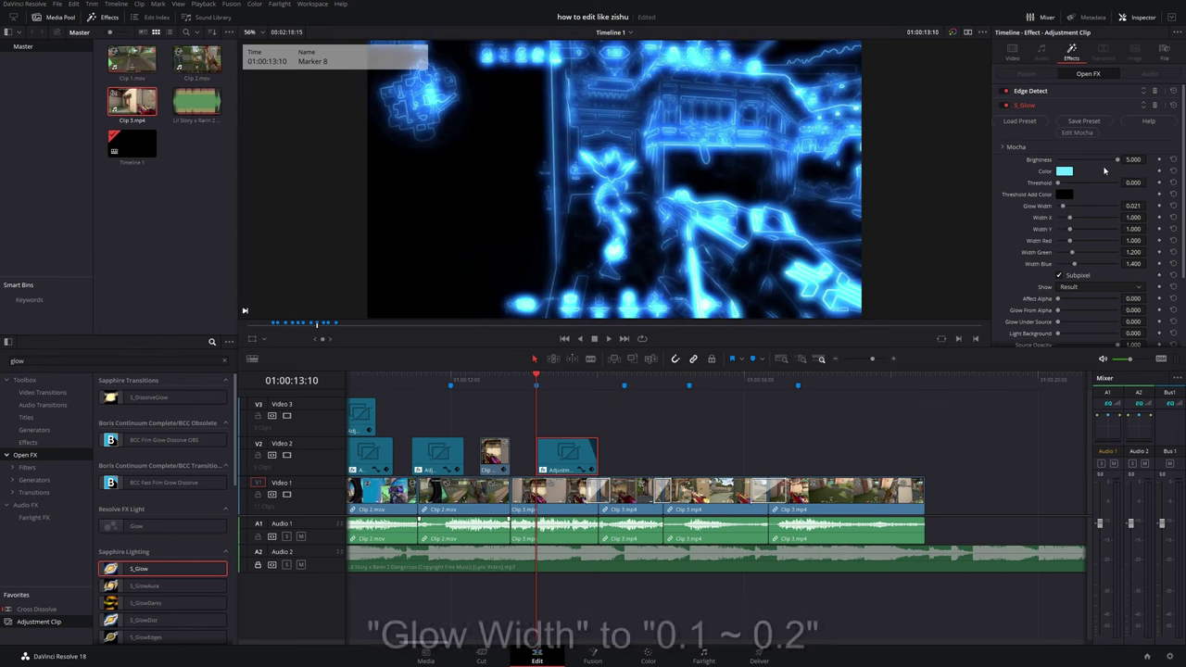
left_click_drag(1117, 164, 1091, 167)
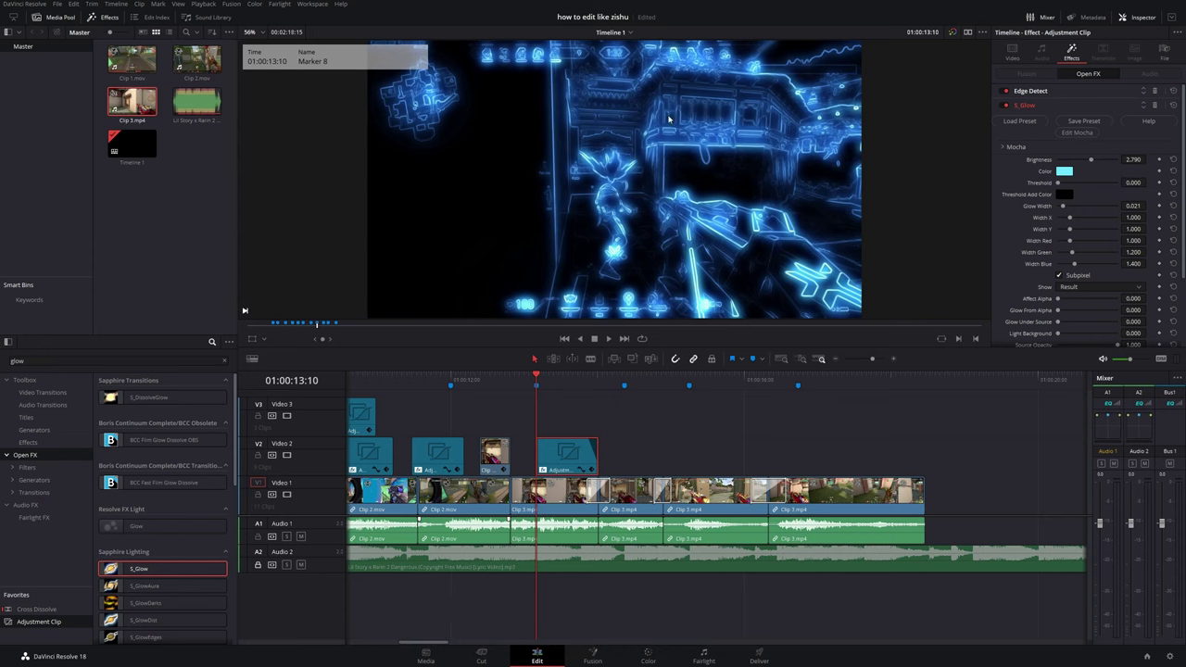
Lower the Edge Detect gamma to 1.093.
left_click(1035, 91)
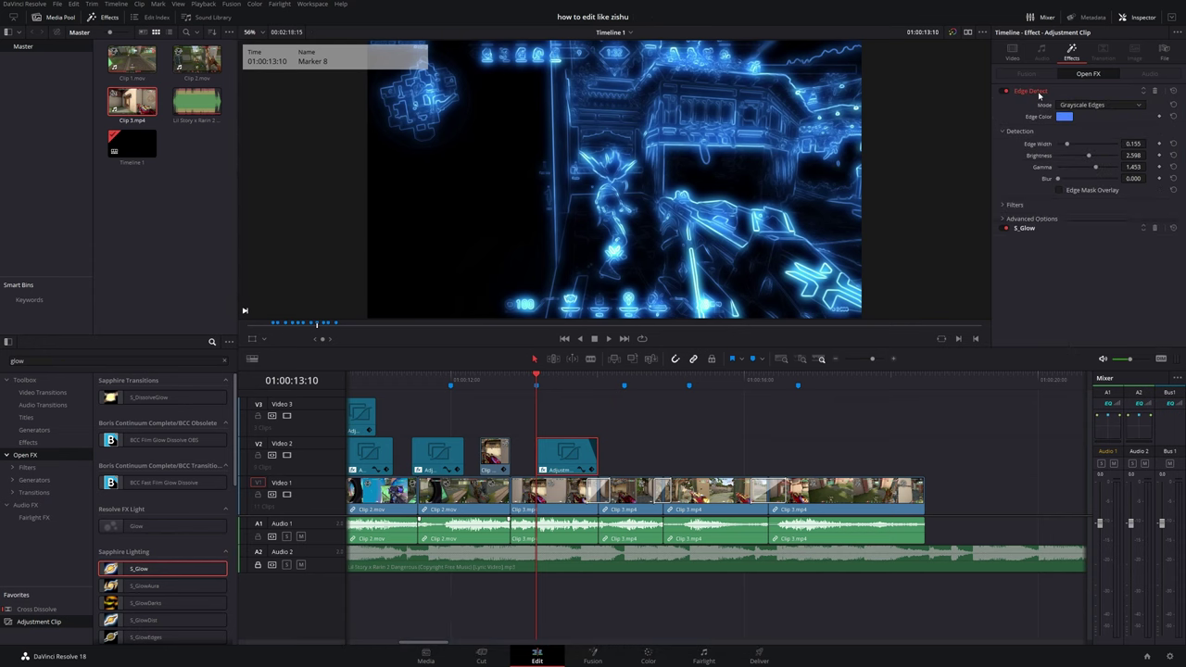
left_click_drag(1091, 170, 1074, 171)
left_click_drag(1089, 176, 1082, 176)
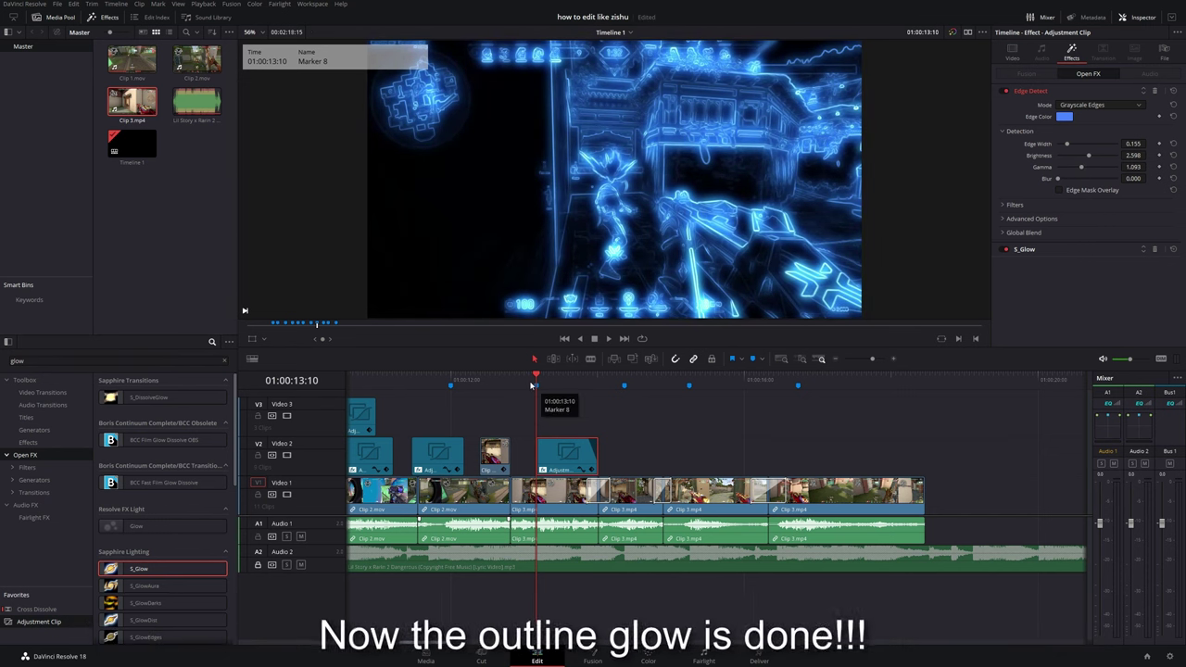
key("space")
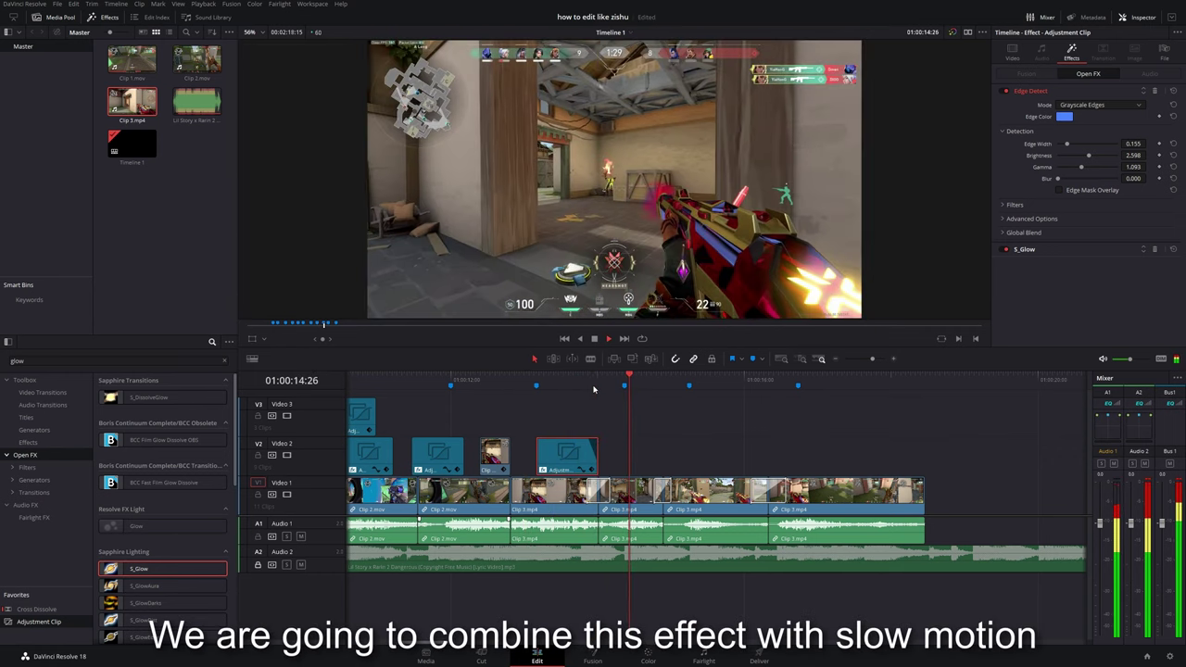
left_click(524, 381)
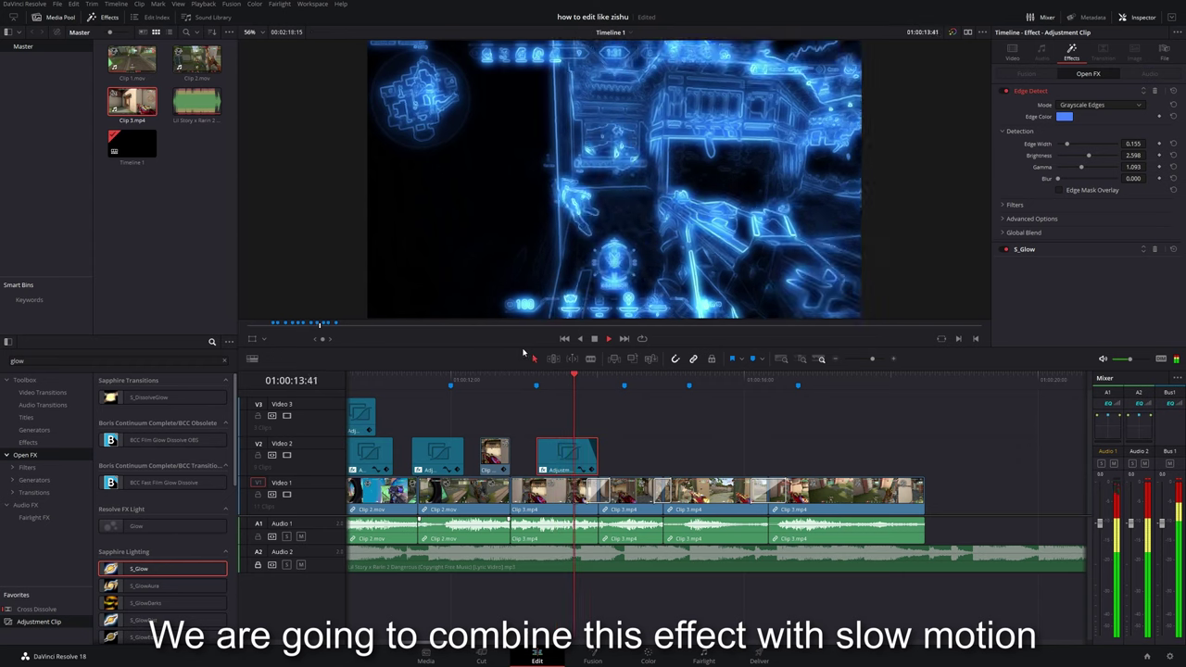
left_click(531, 379)
key("space")
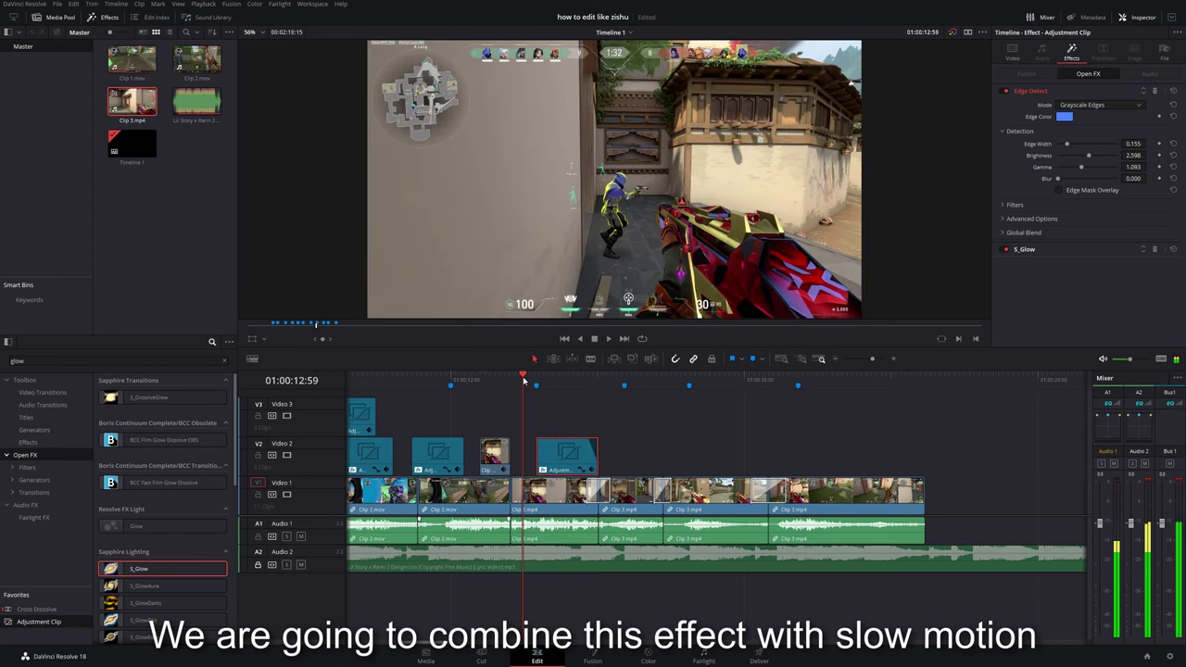
left_click(610, 384)
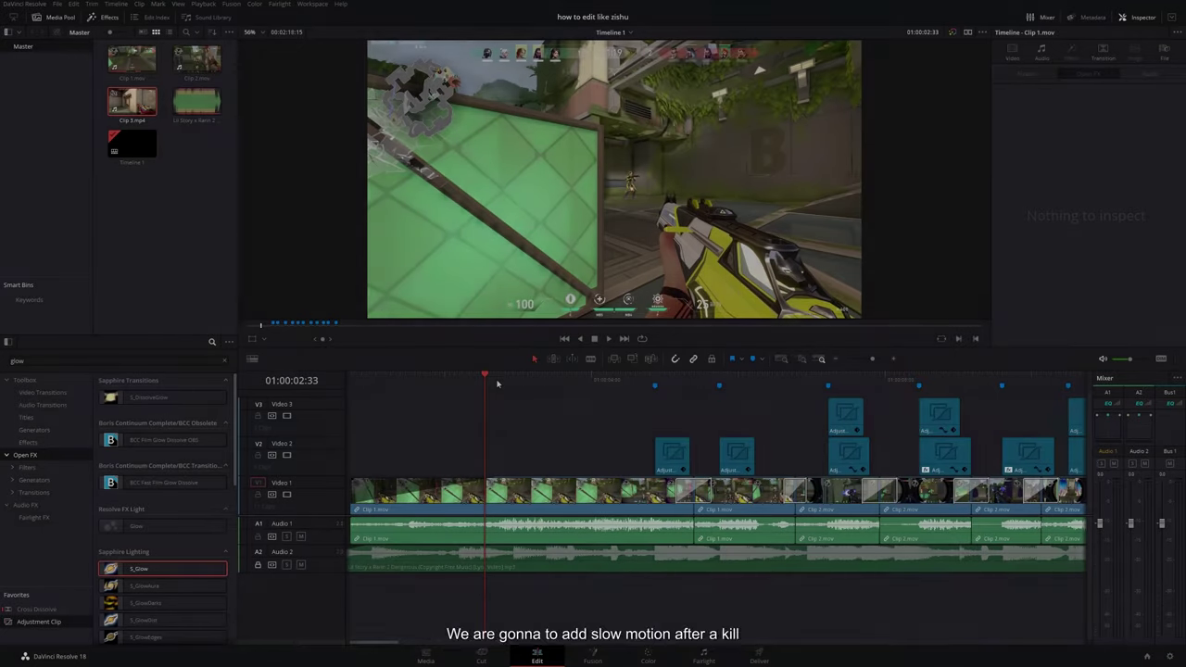
Find the kill at Marker 3, step past it and split Clip 2.mov at 01:00:07:19.
scroll(716, 464, "right", 3)
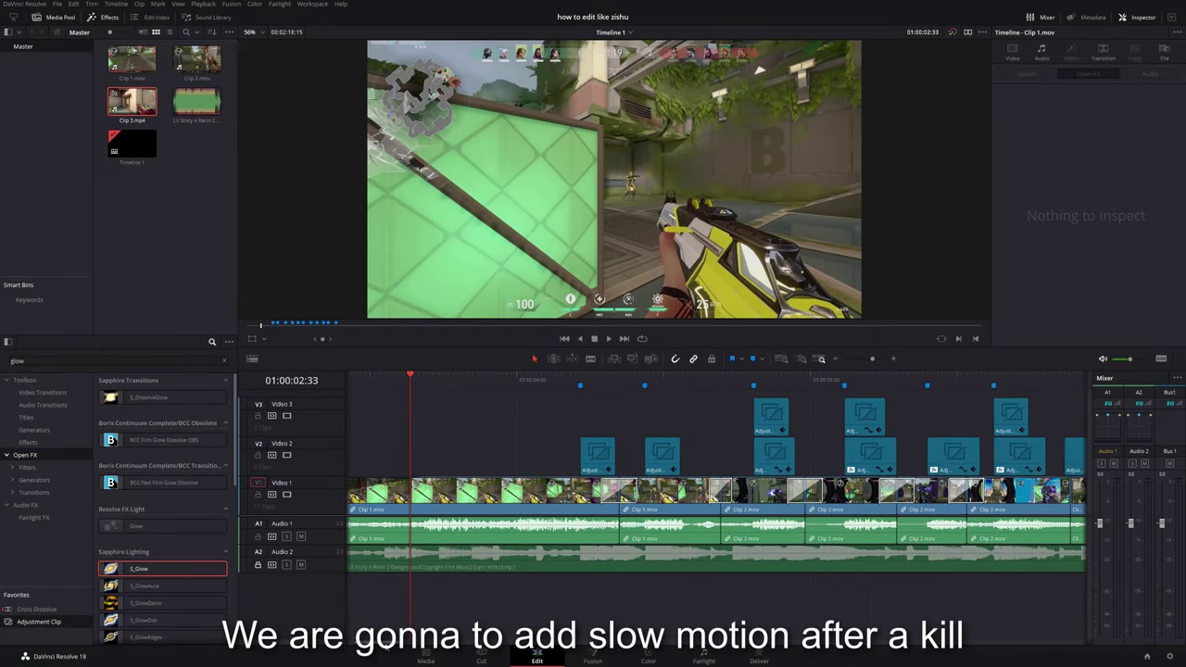
key("space")
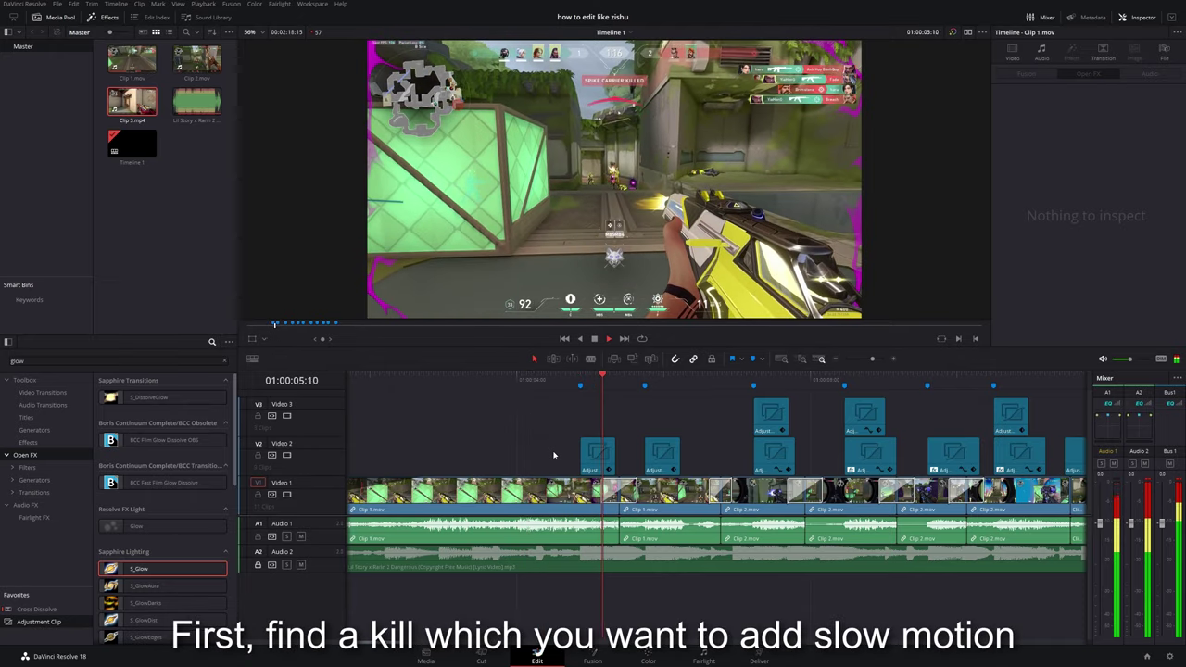
key("space")
left_click_drag(581, 384, 753, 408)
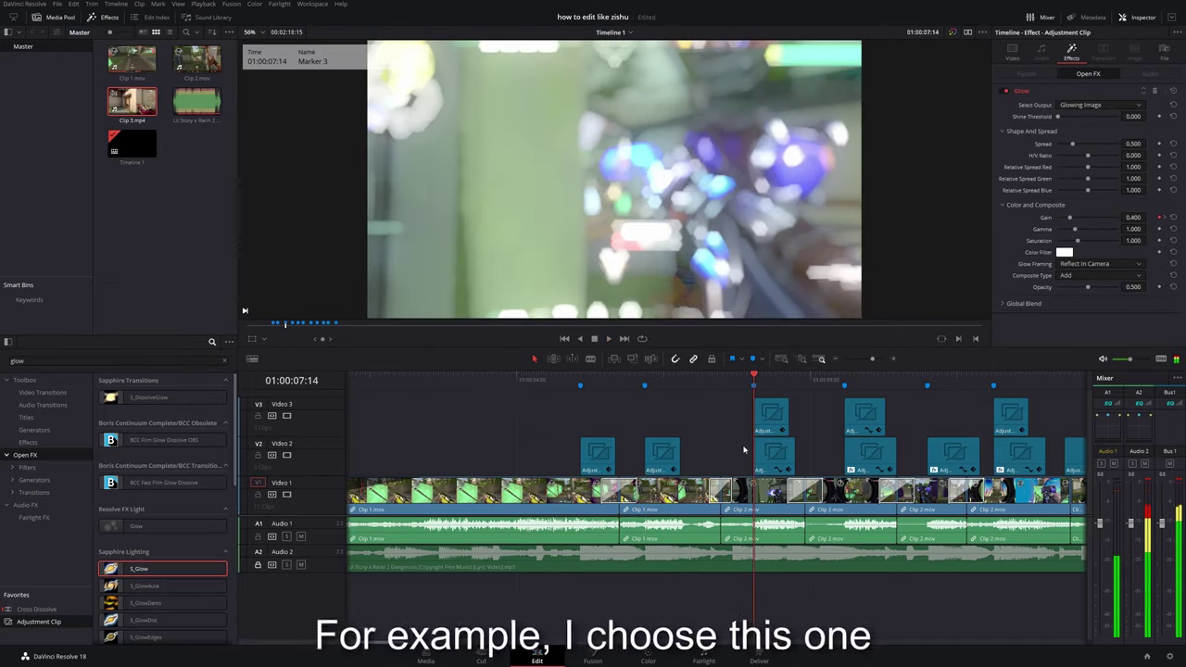
left_click(768, 494)
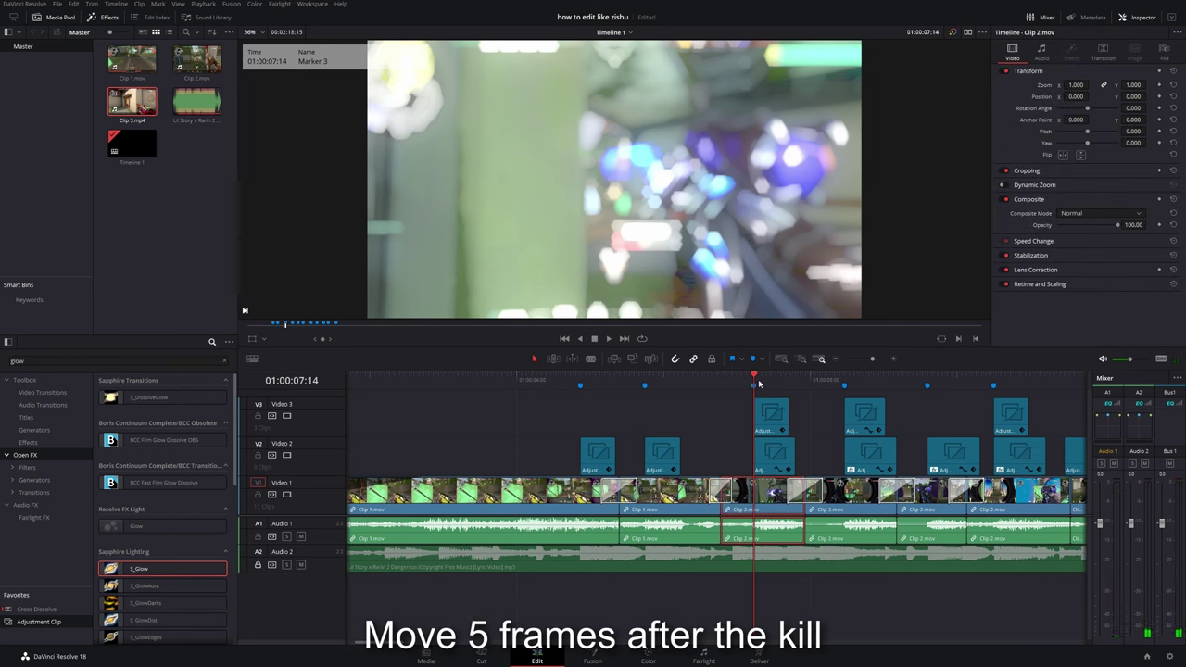
key("Right")
key("Right")
key("Right")
key("Right")
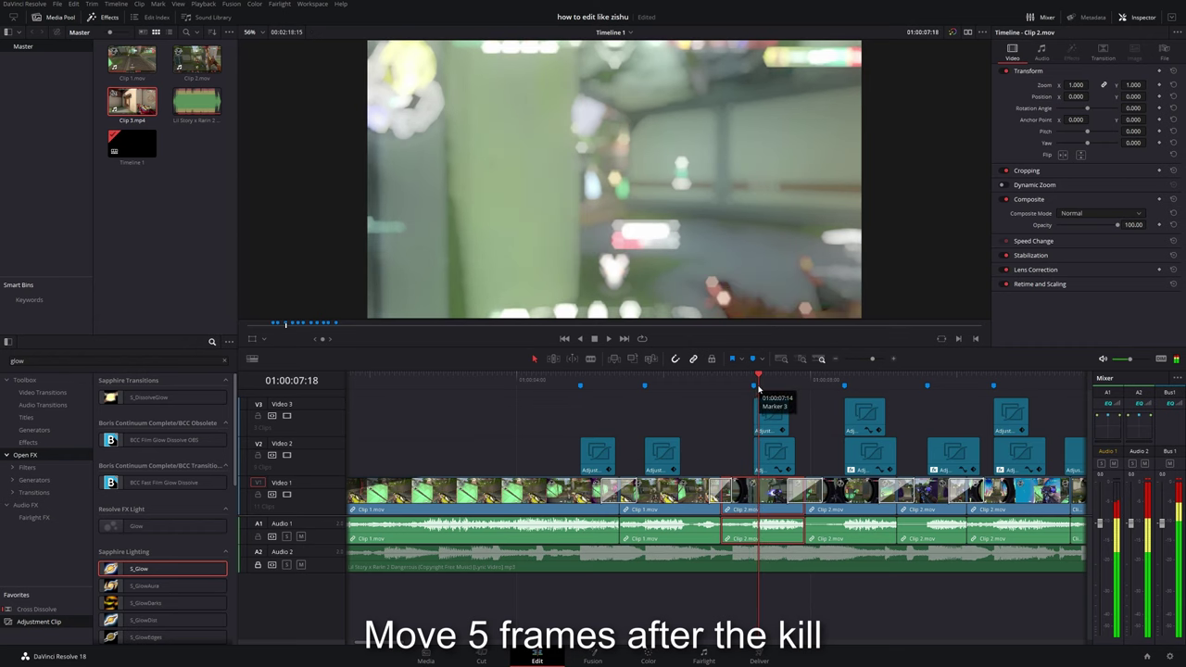
key("Right")
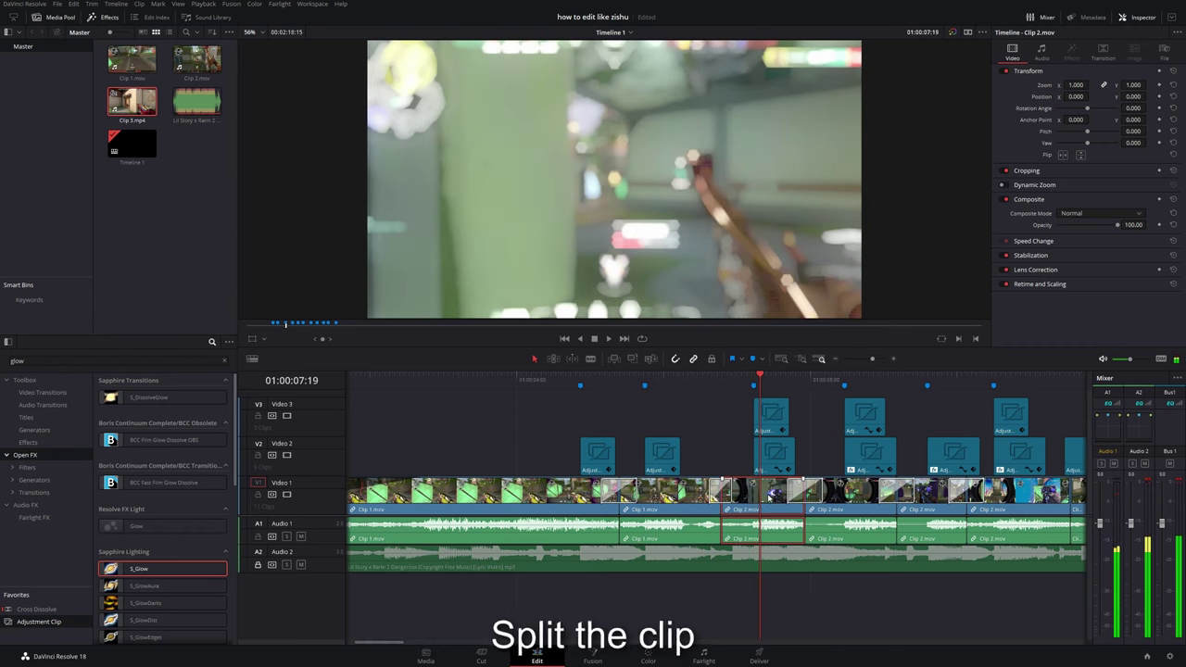
key("ctrl+b")
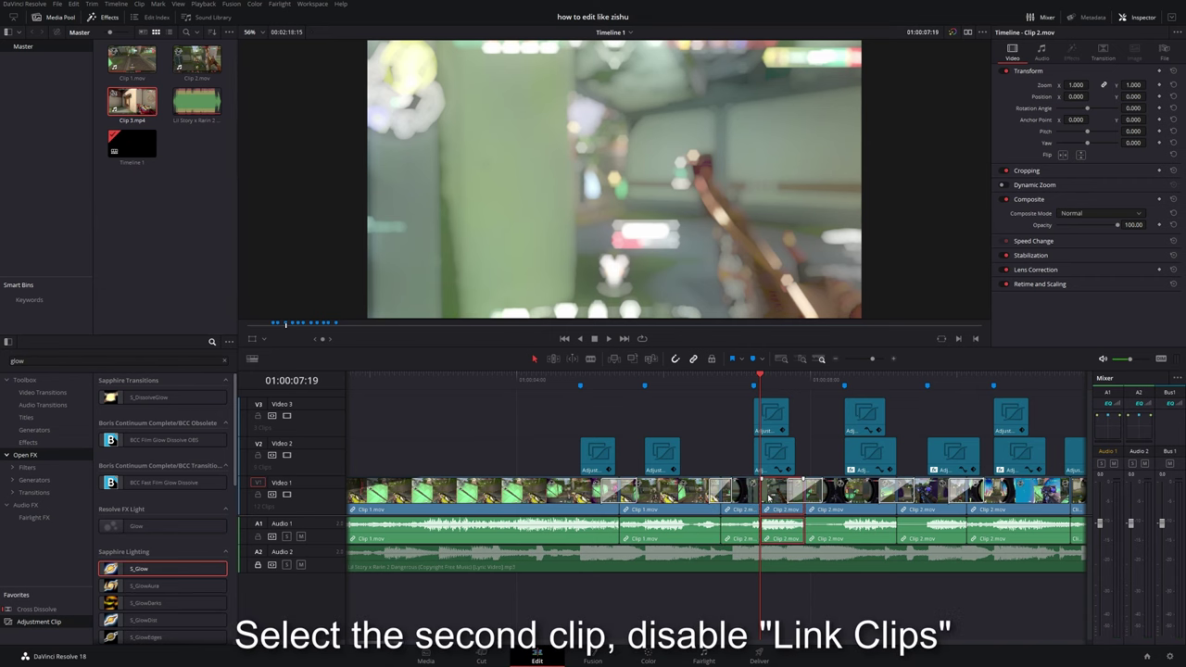
right_click(768, 497)
Unlink the post-kill Clip 2.mov piece from its audio and slow its clip speed.
left_click(782, 487)
left_click(812, 462)
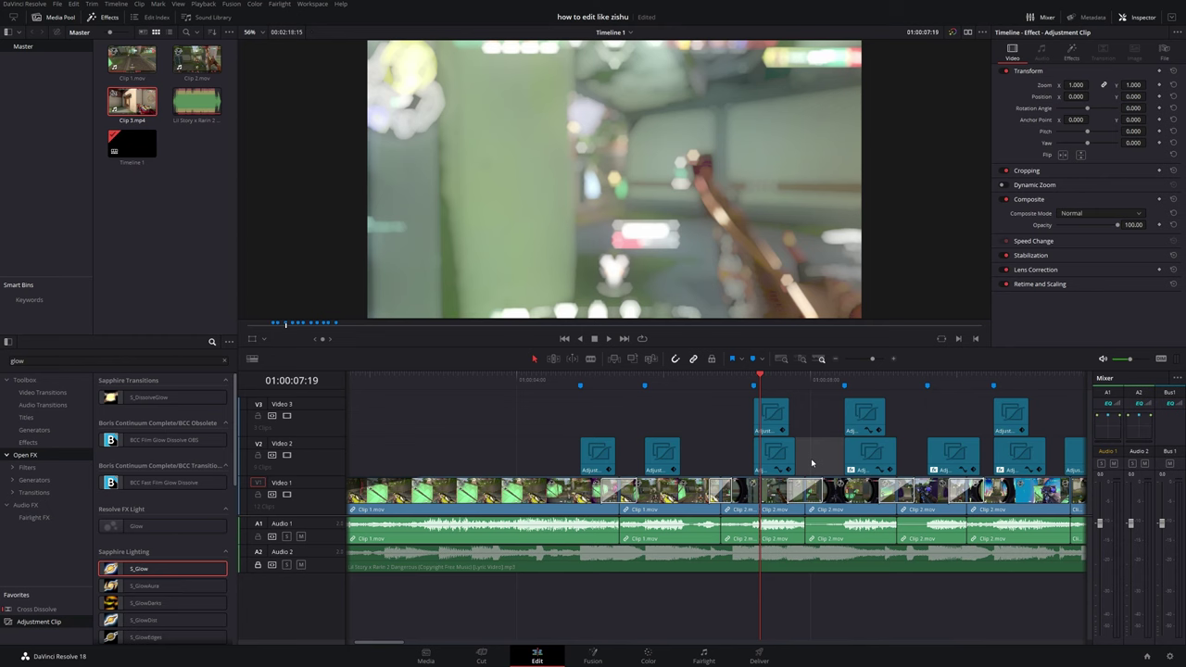
left_click(777, 498)
right_click(777, 499)
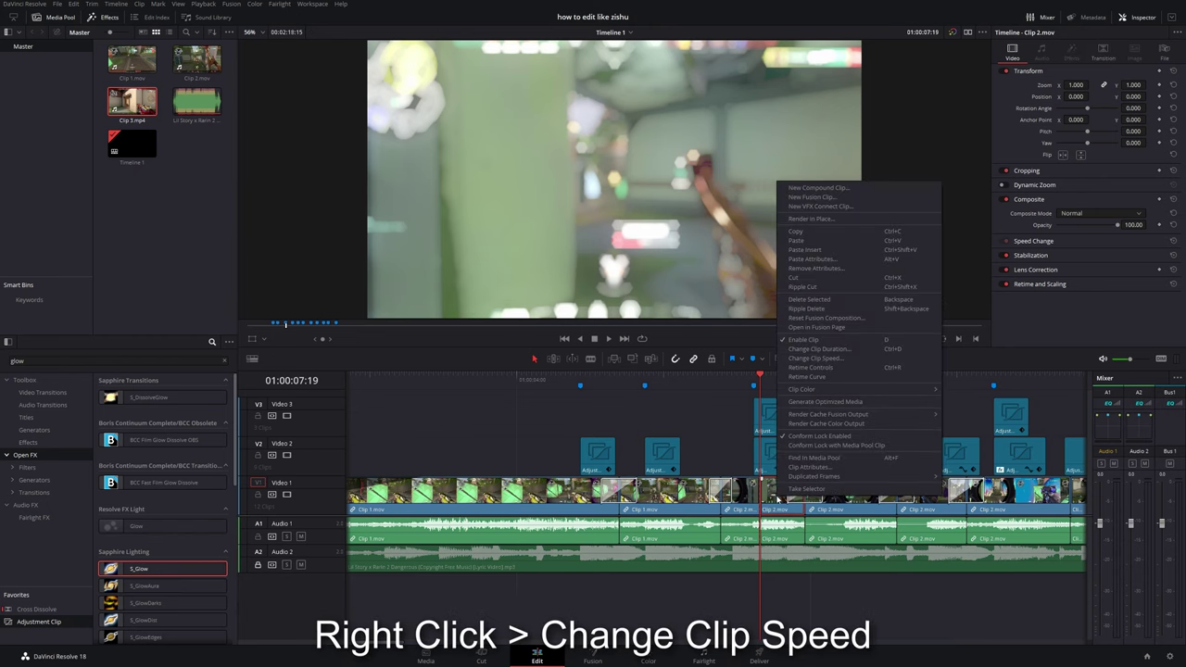
left_click(806, 359)
type("10")
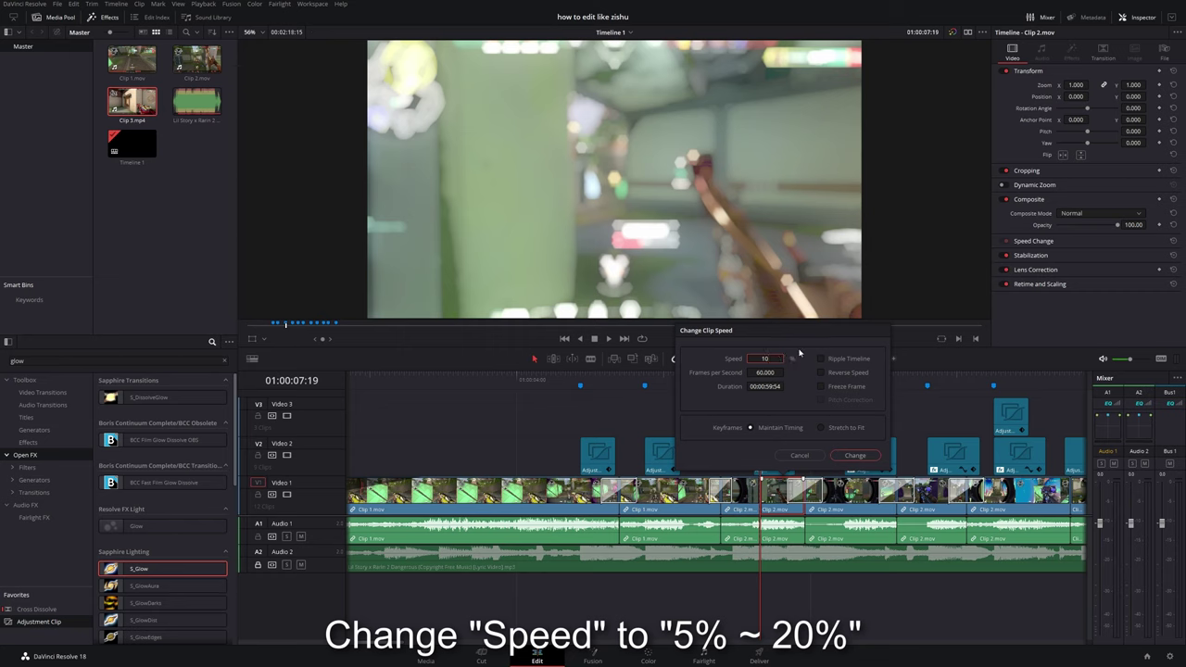
left_click(853, 457)
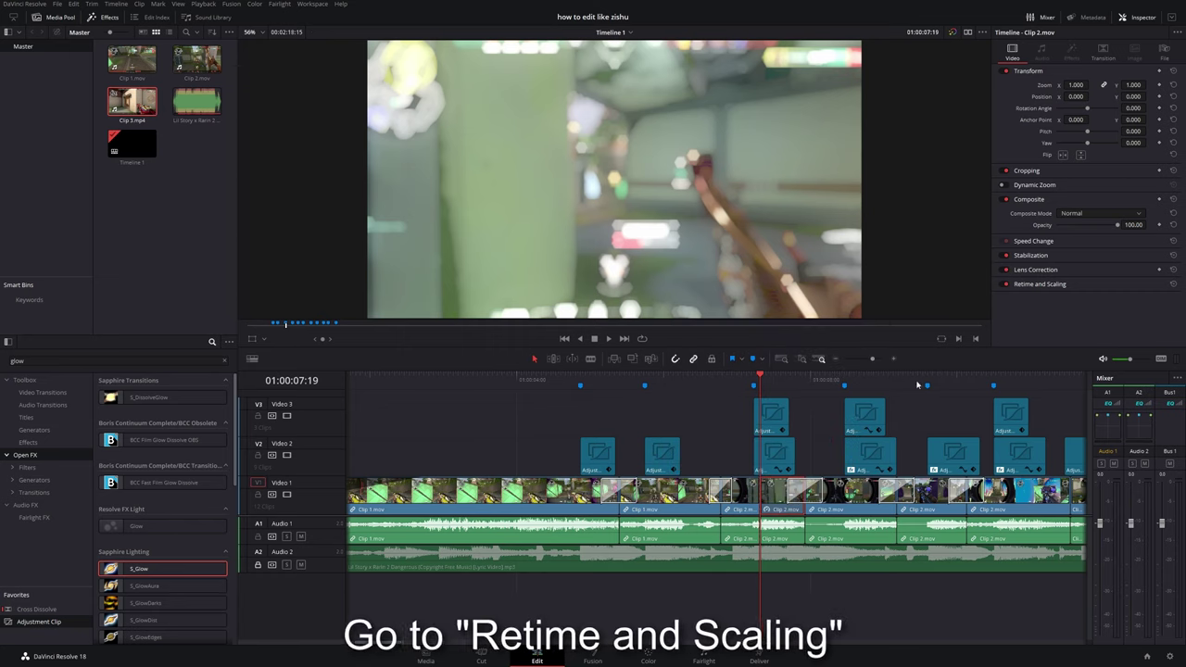
Set the clip's Retime Process to Optical Flow.
left_click(1047, 285)
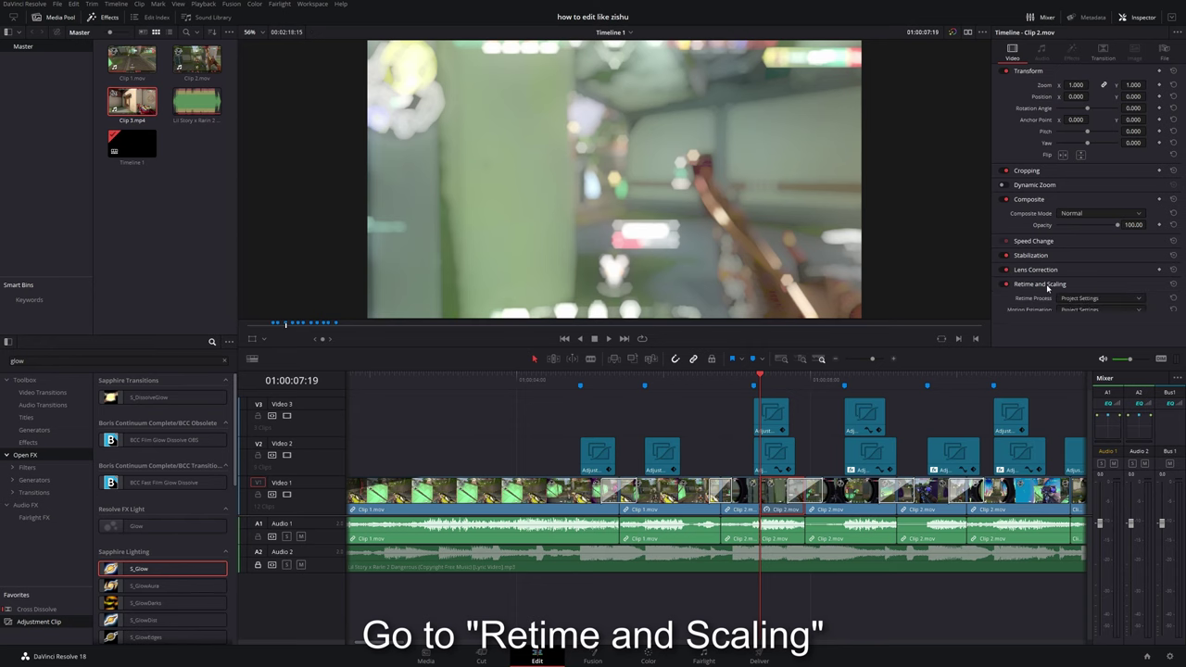
scroll(1160, 272, "down", 1)
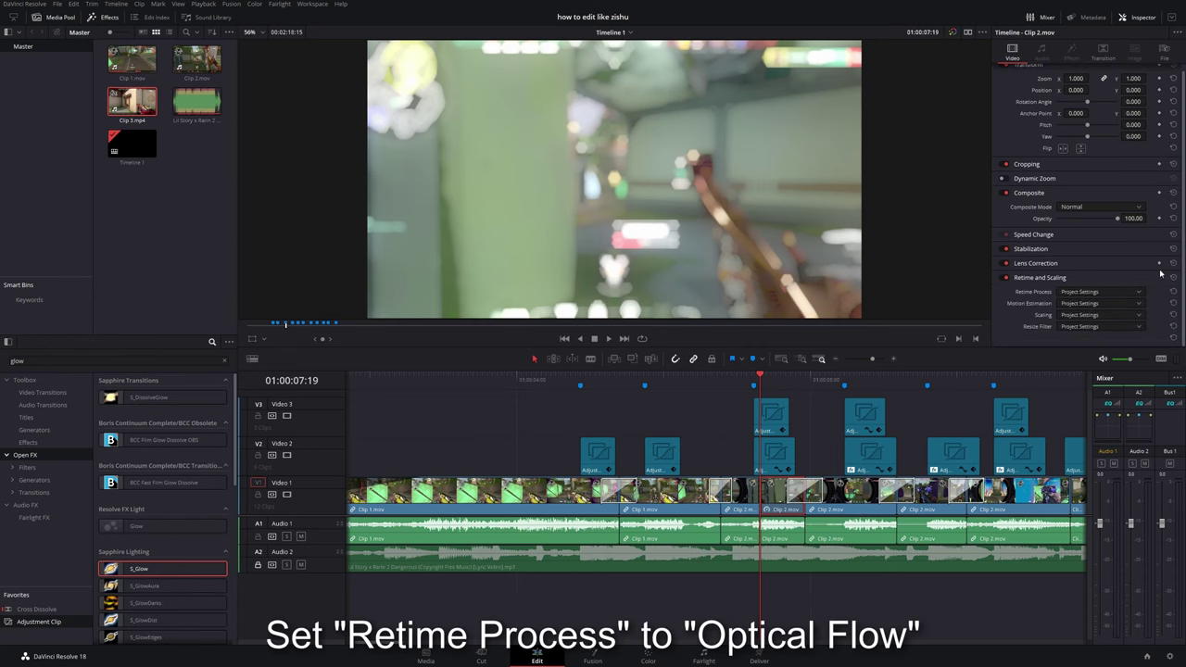
left_click(1094, 292)
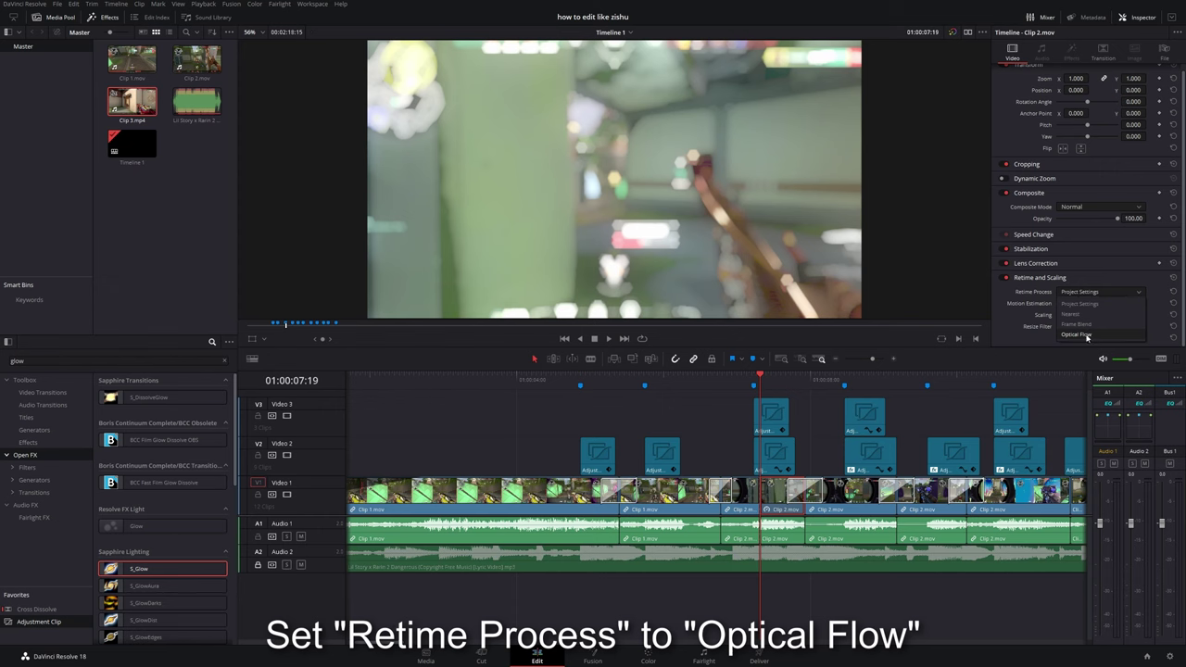
left_click(1087, 334)
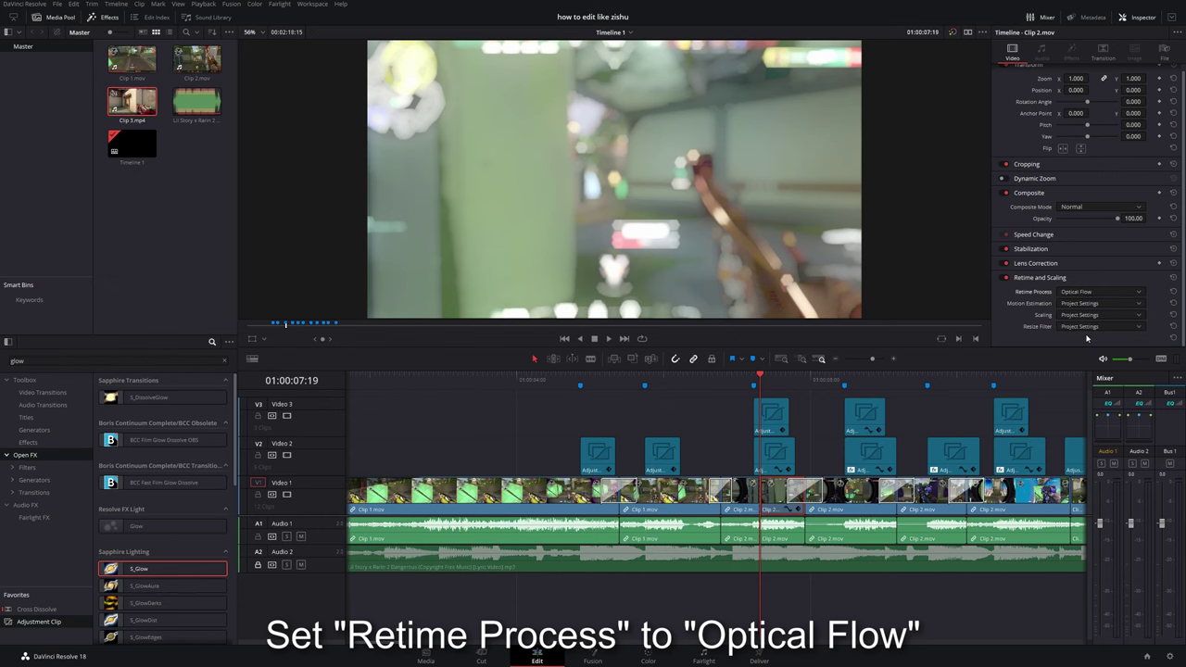
Disable the V2 and V3 effect tracks and preview the slow-motion kill.
left_click(286, 454)
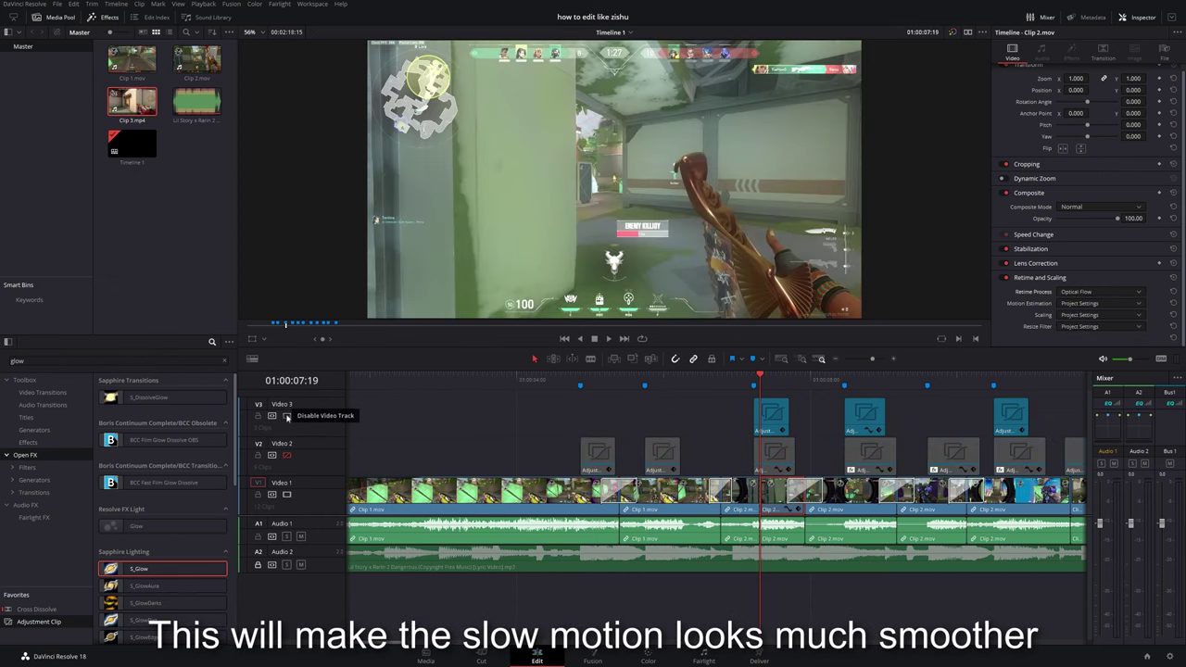
left_click(286, 416)
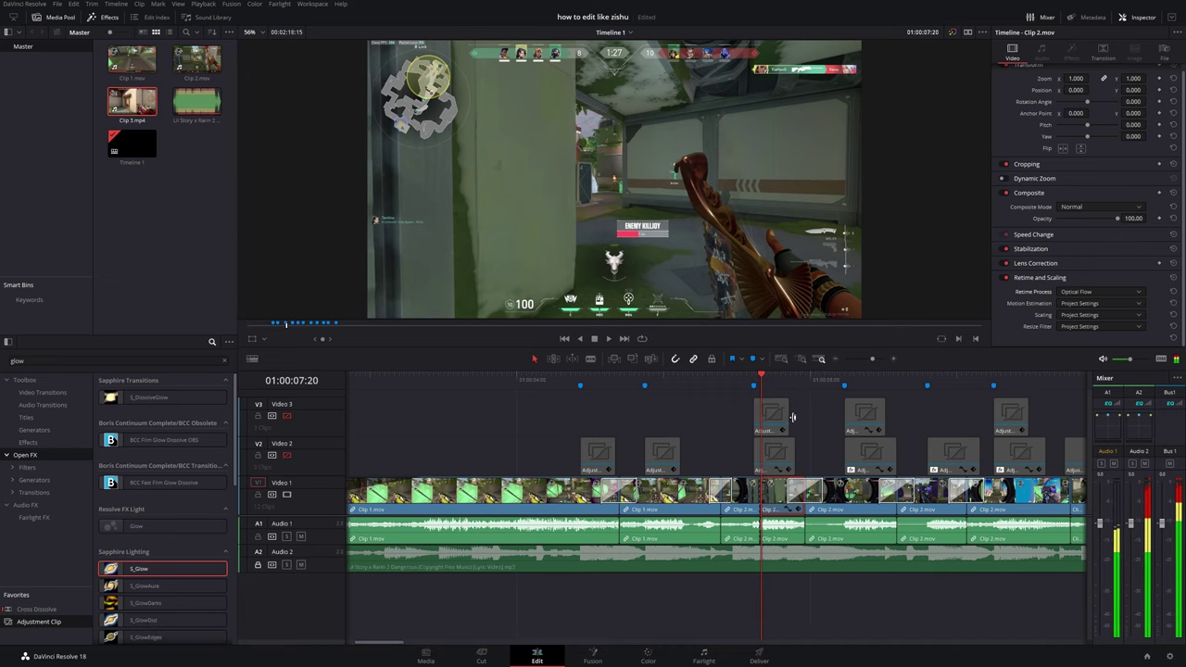
left_click(744, 380)
key("space")
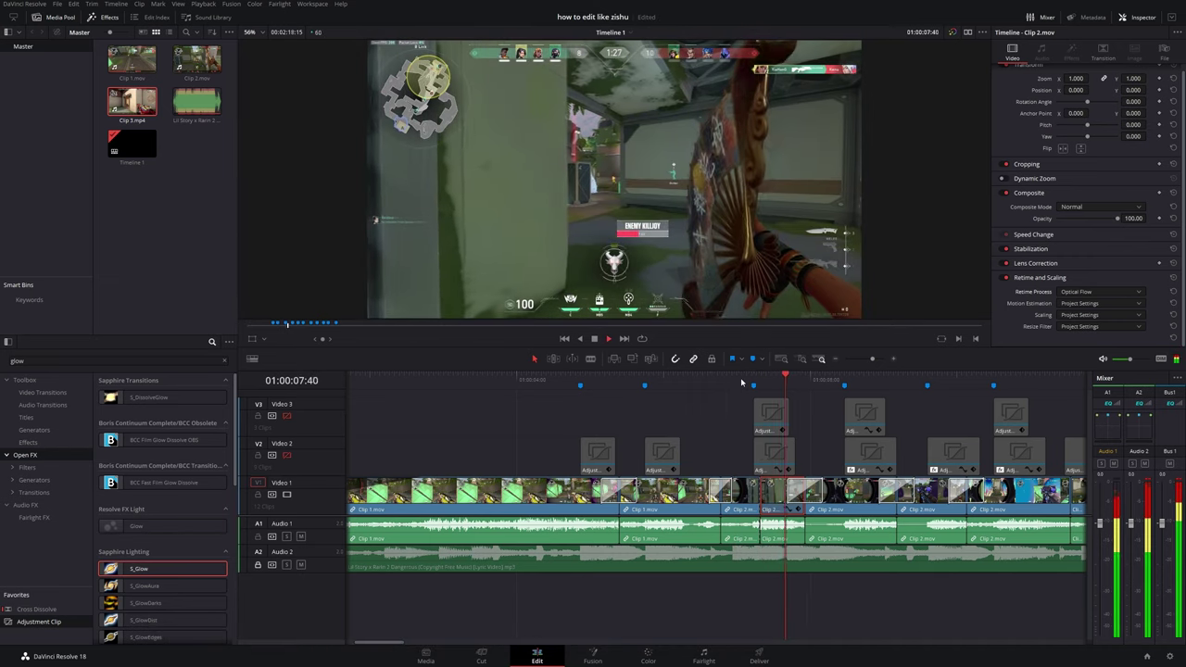
left_click(747, 381)
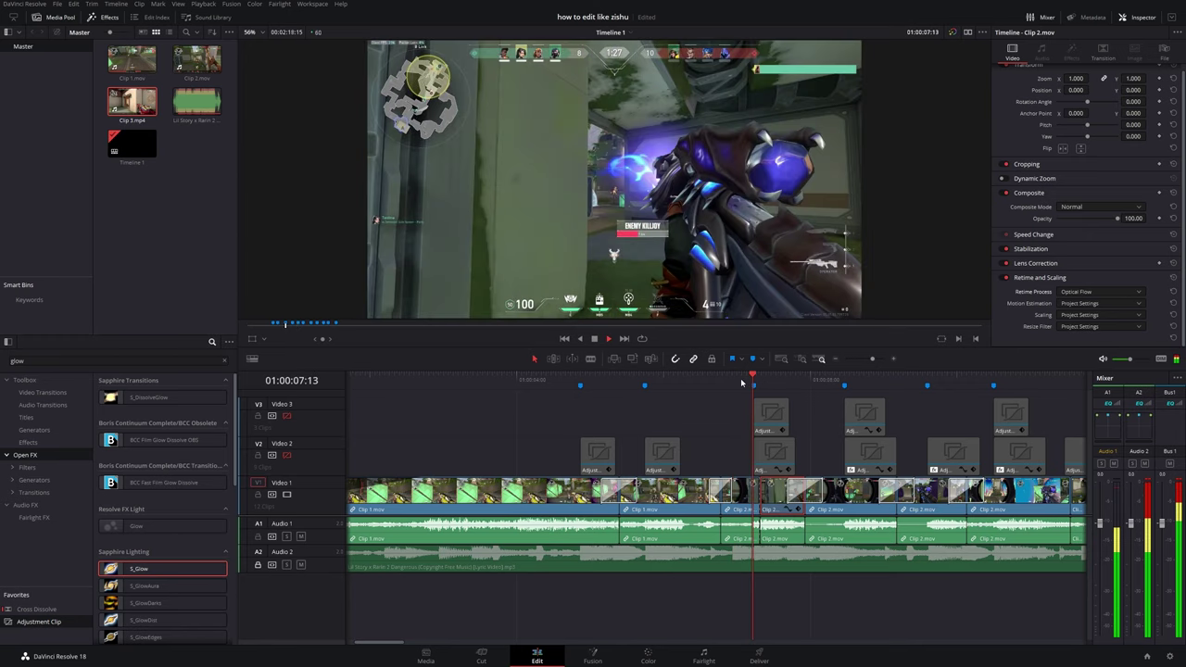
key("space")
Readjust the slowed clip's speed and play it back to check smoothness.
right_click(781, 492)
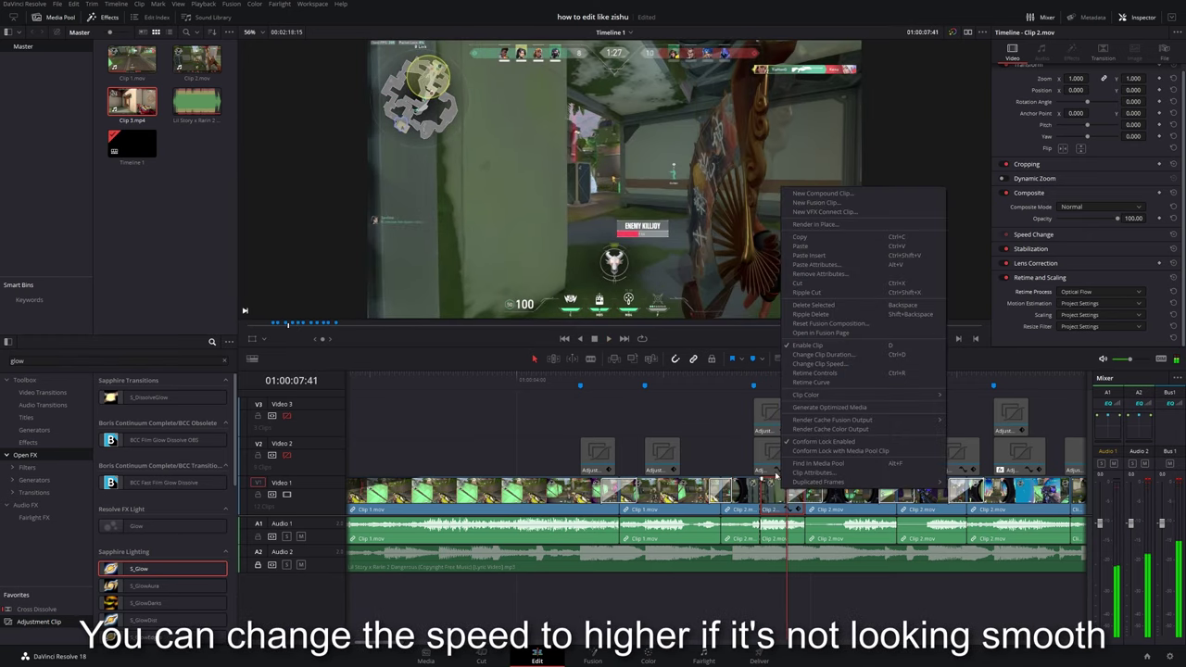
left_click(820, 364)
left_click(854, 456)
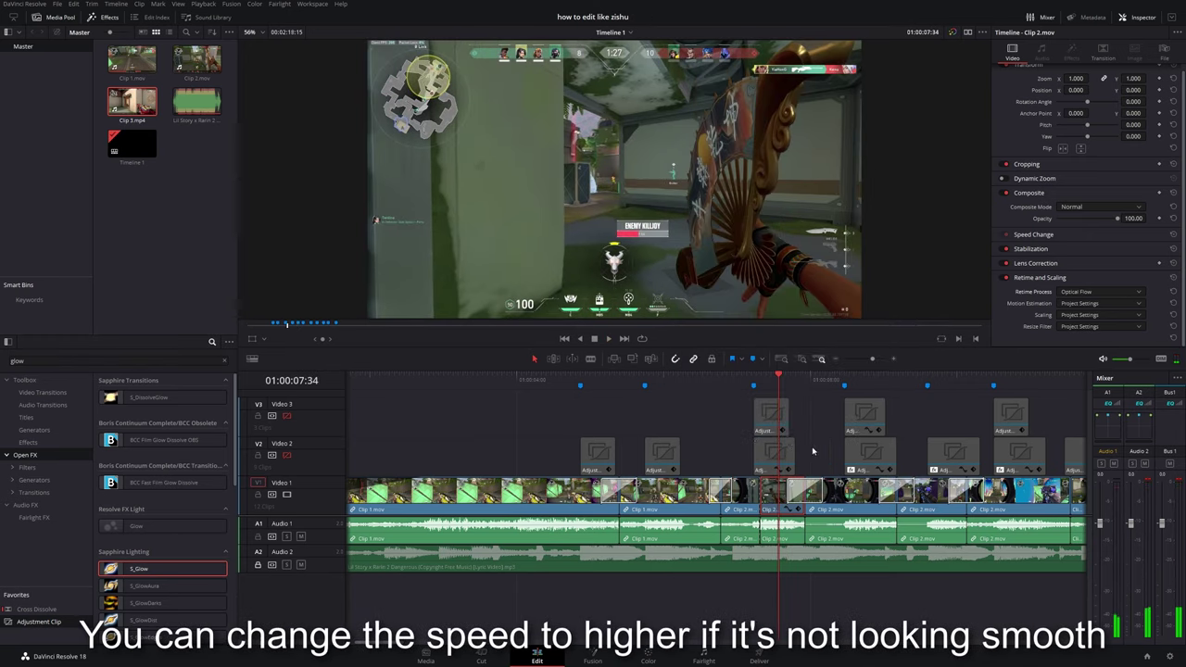
key("space")
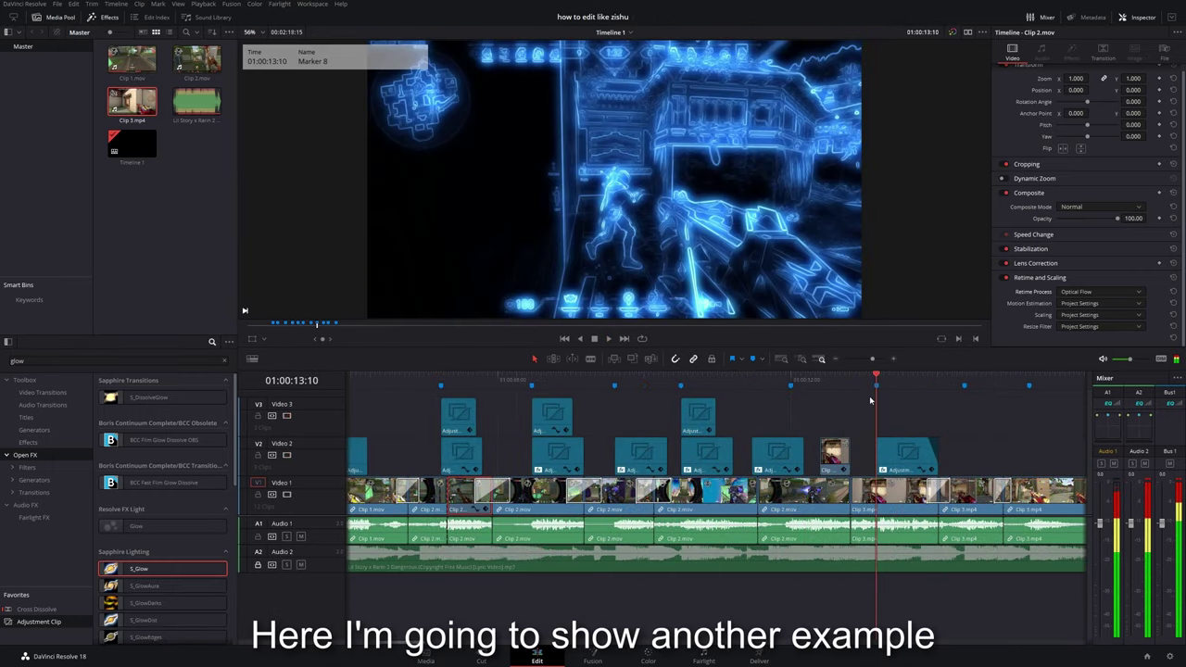
Split Clip 3.mp4 just after the kill and set the post-kill piece to 5% speed.
scroll(602, 482, "right", 3)
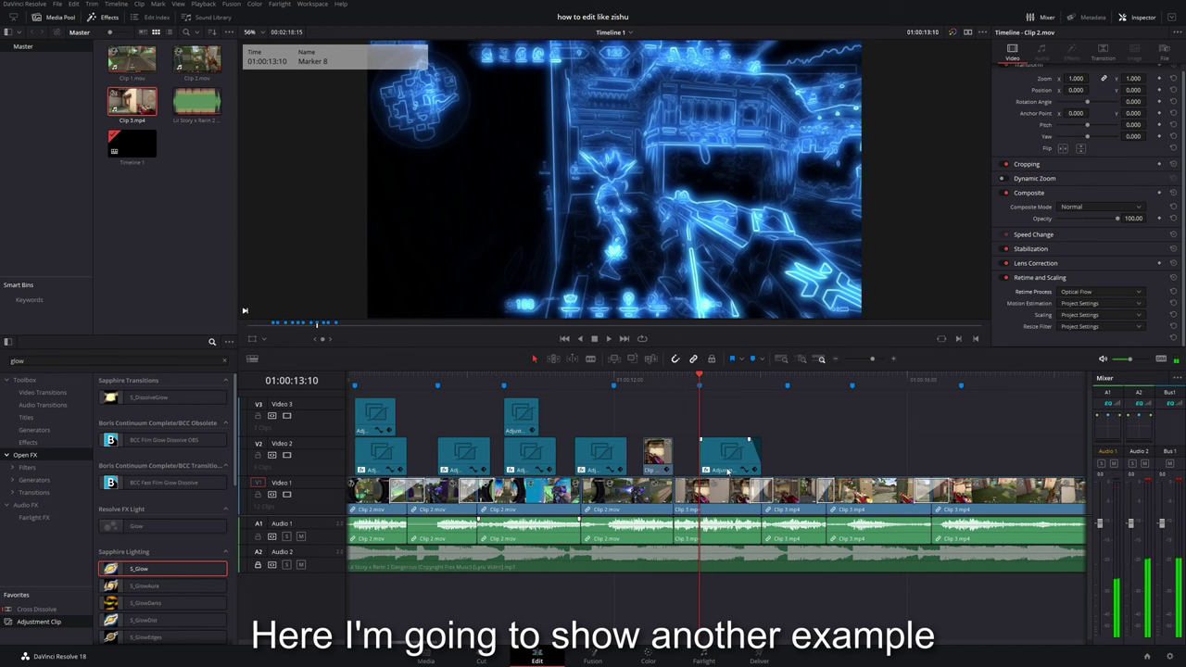
key("Right")
key("Right")
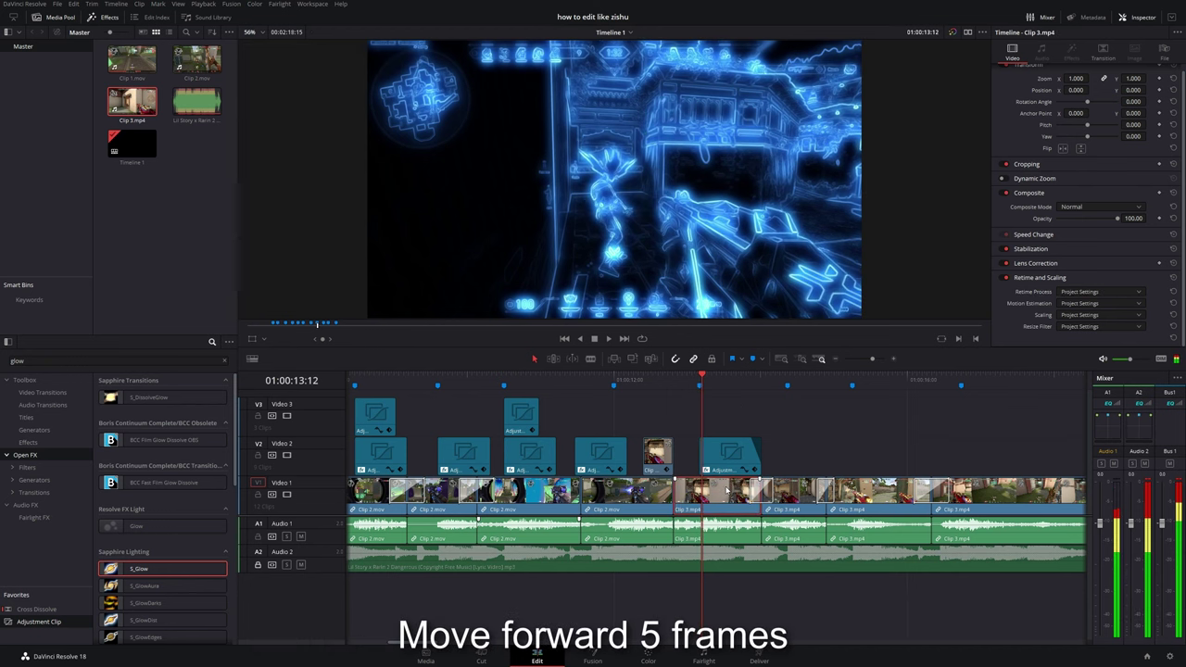
key("Right")
key("Right")
key("Right")
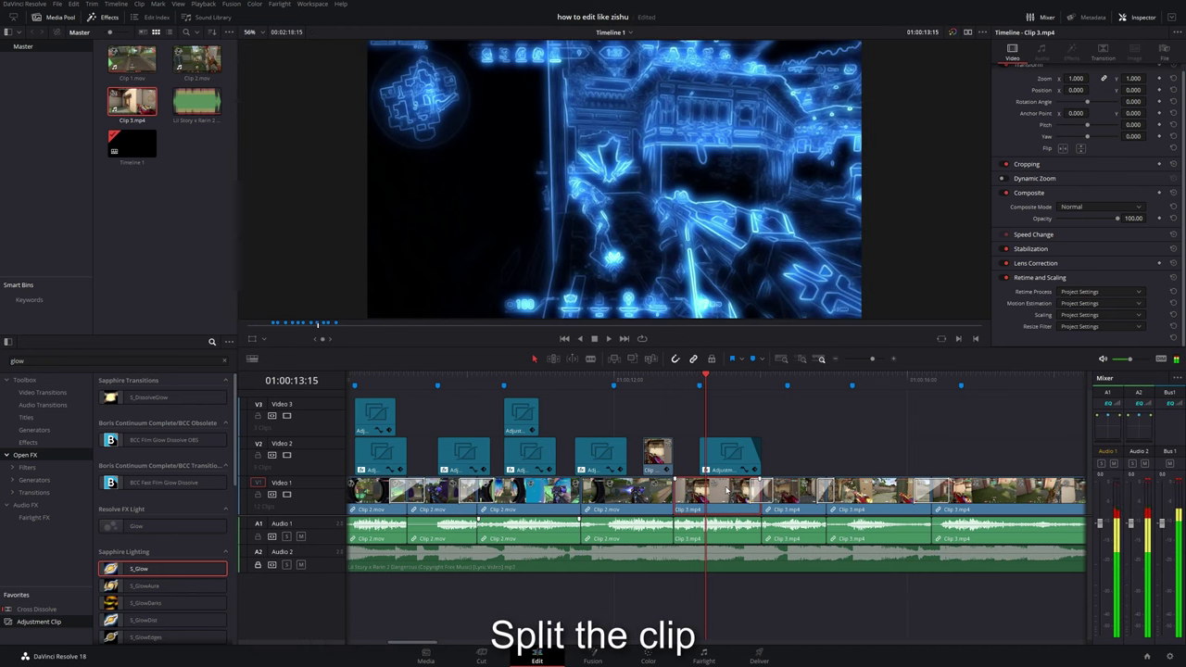
key("ctrl+b")
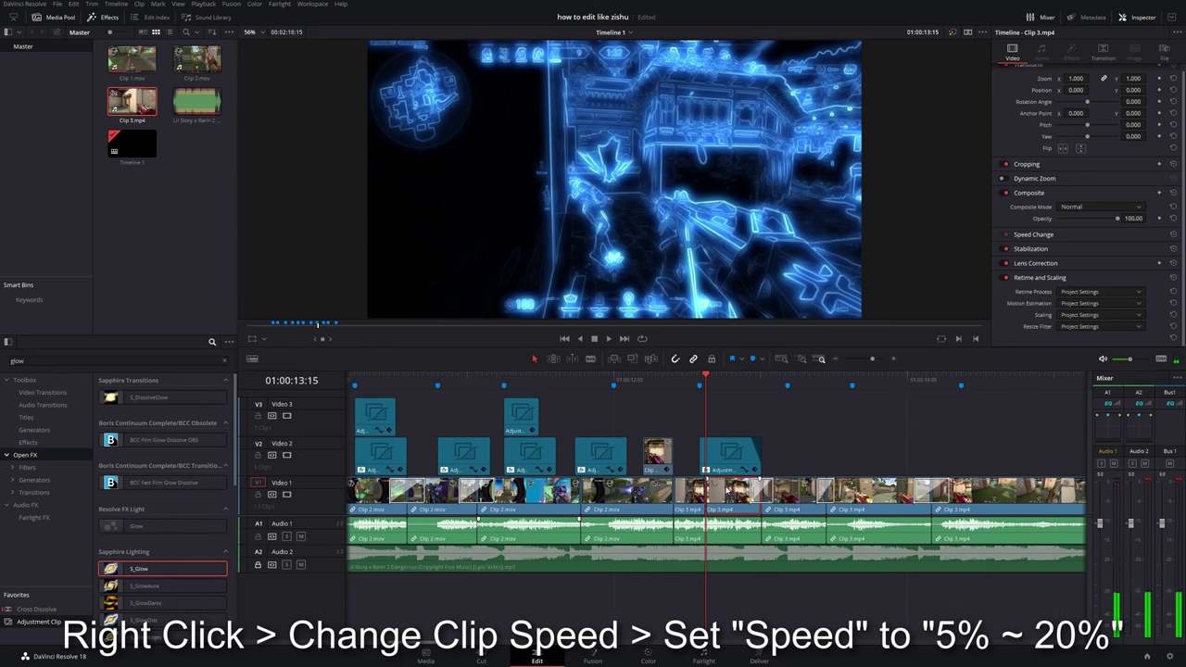
right_click(726, 489)
left_click(790, 347)
type("5")
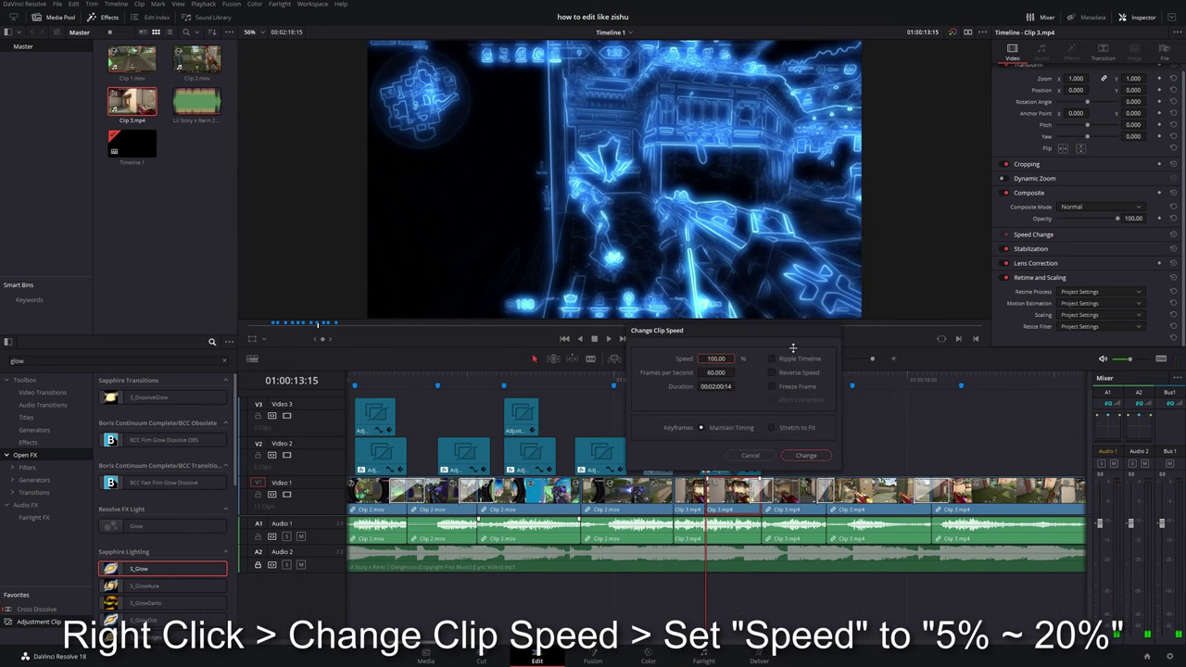
left_click(820, 456)
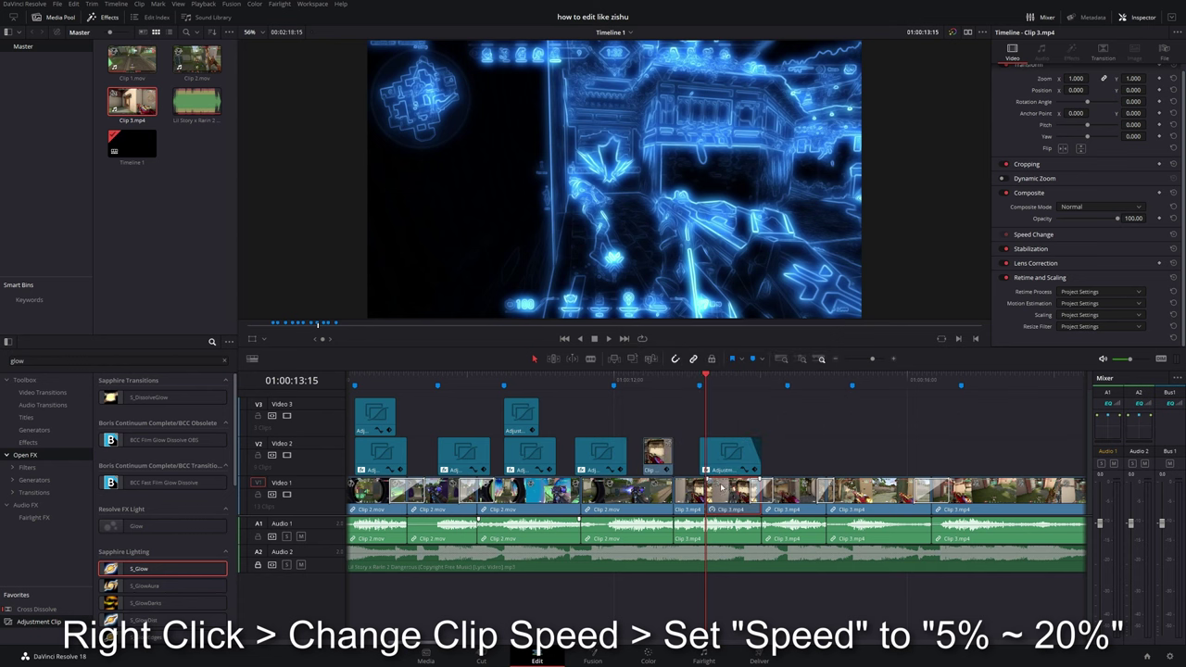
Switch its Retime Process to Optical Flow and preview from Marker 8.
left_click(1077, 295)
left_click(1080, 336)
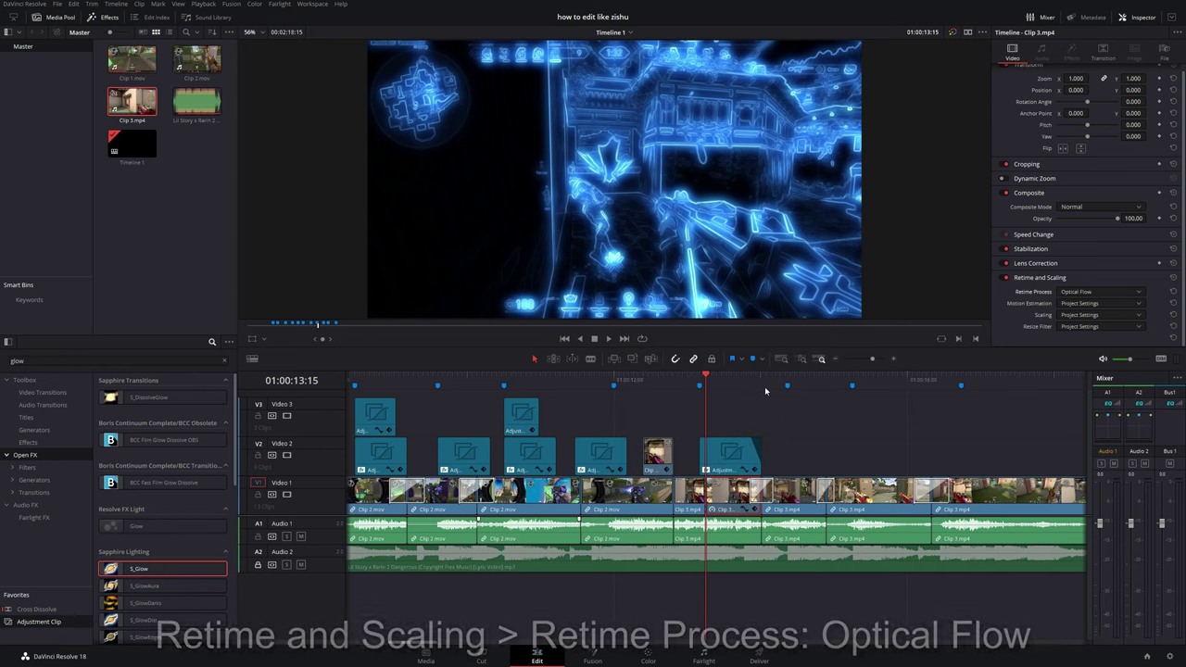
left_click(695, 384)
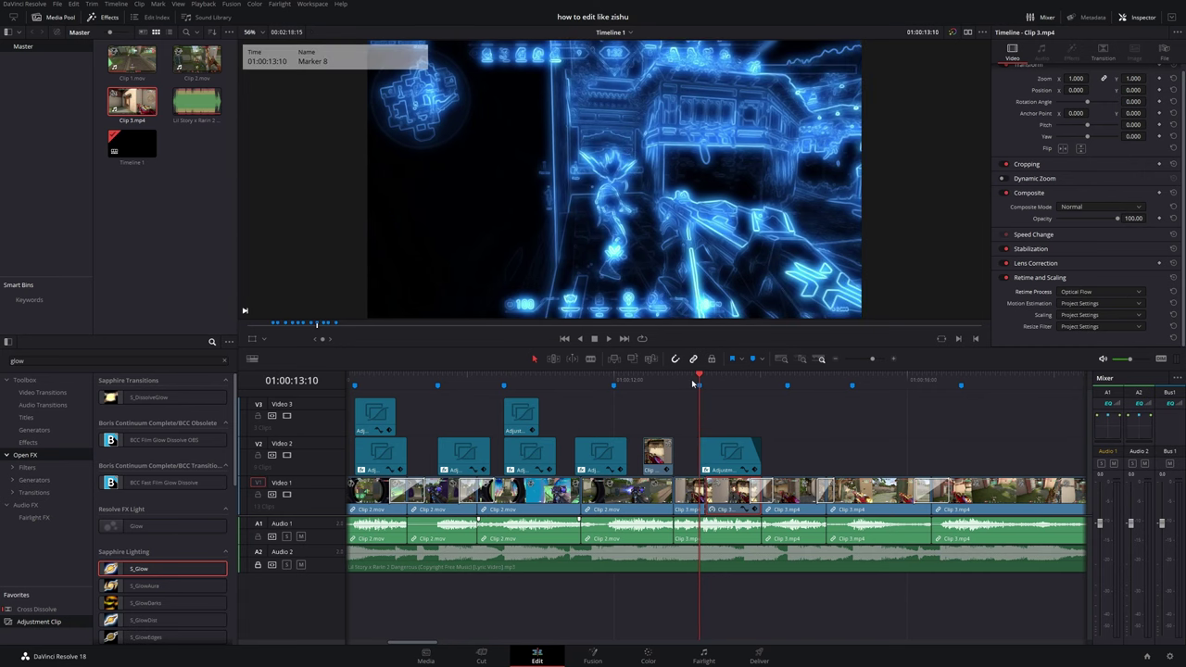
key("space")
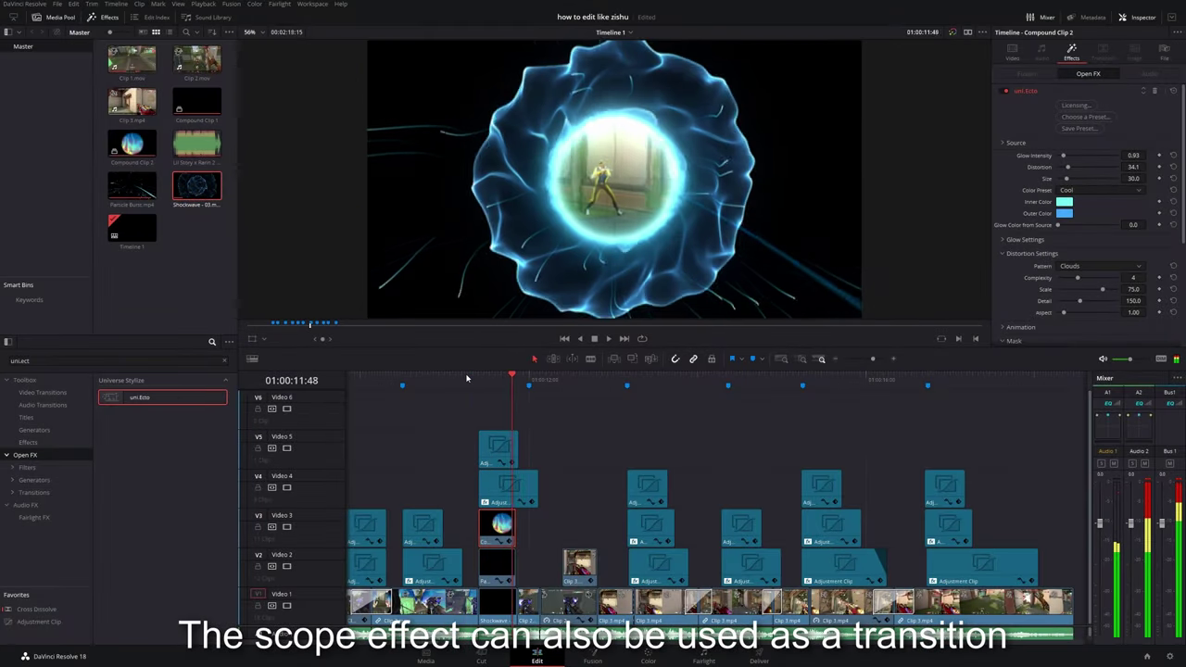
Play through the shockwave transition from the glowing orb into the gameplay.
key("space")
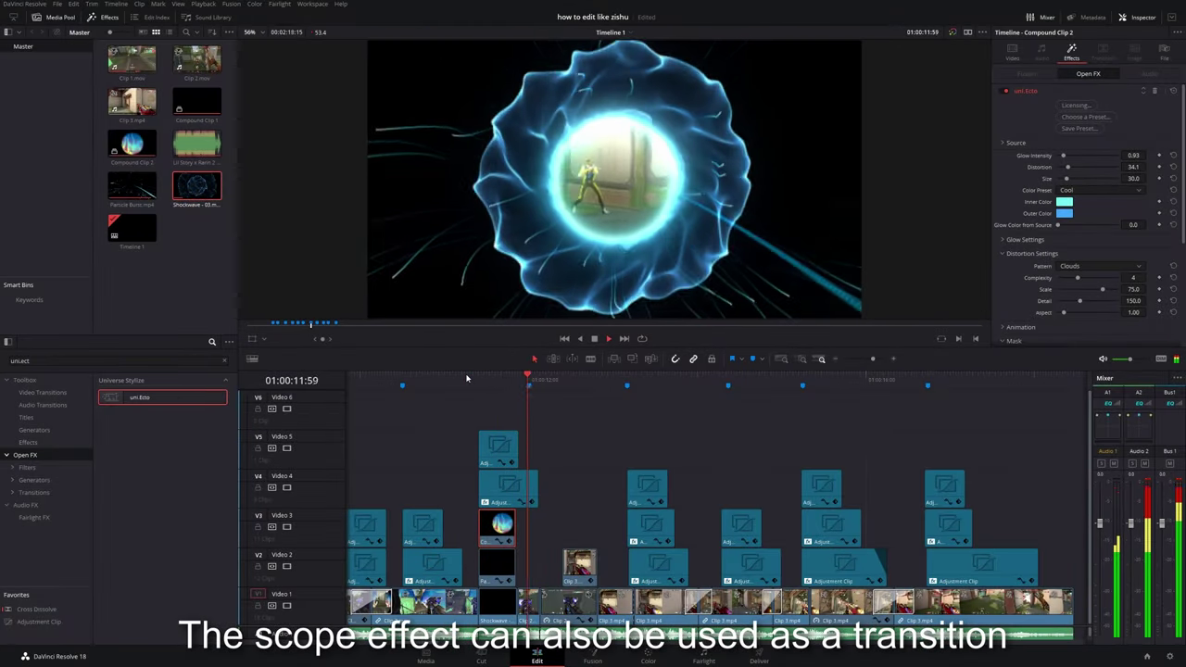
left_click(516, 384)
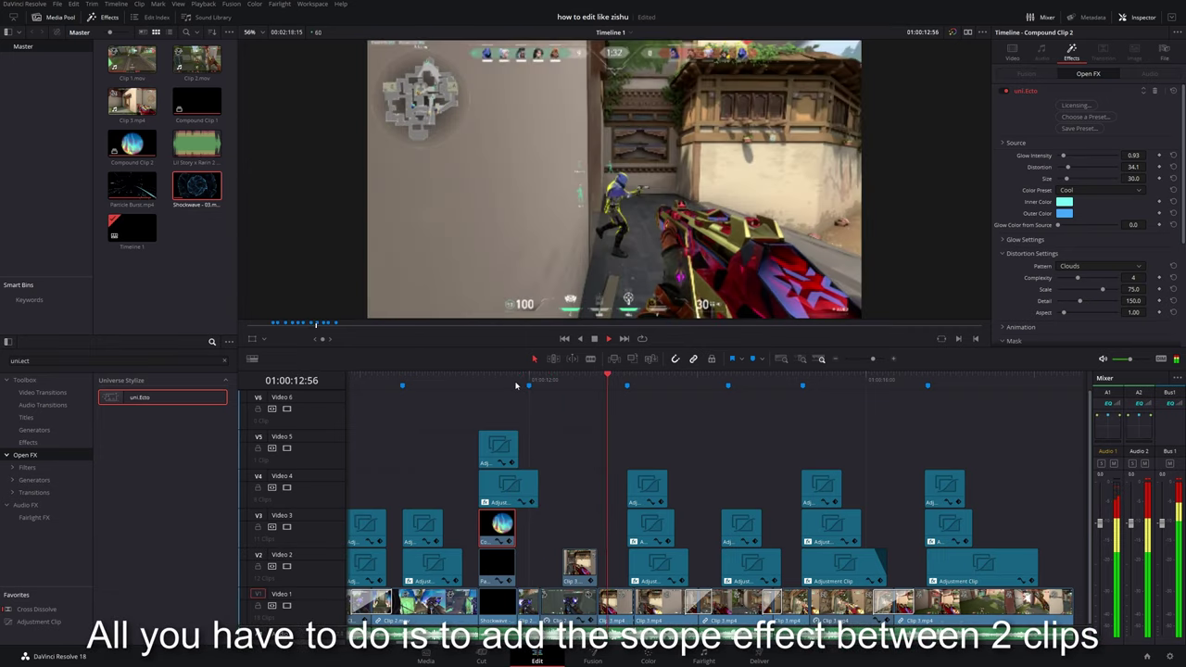
left_click_drag(535, 383, 481, 383)
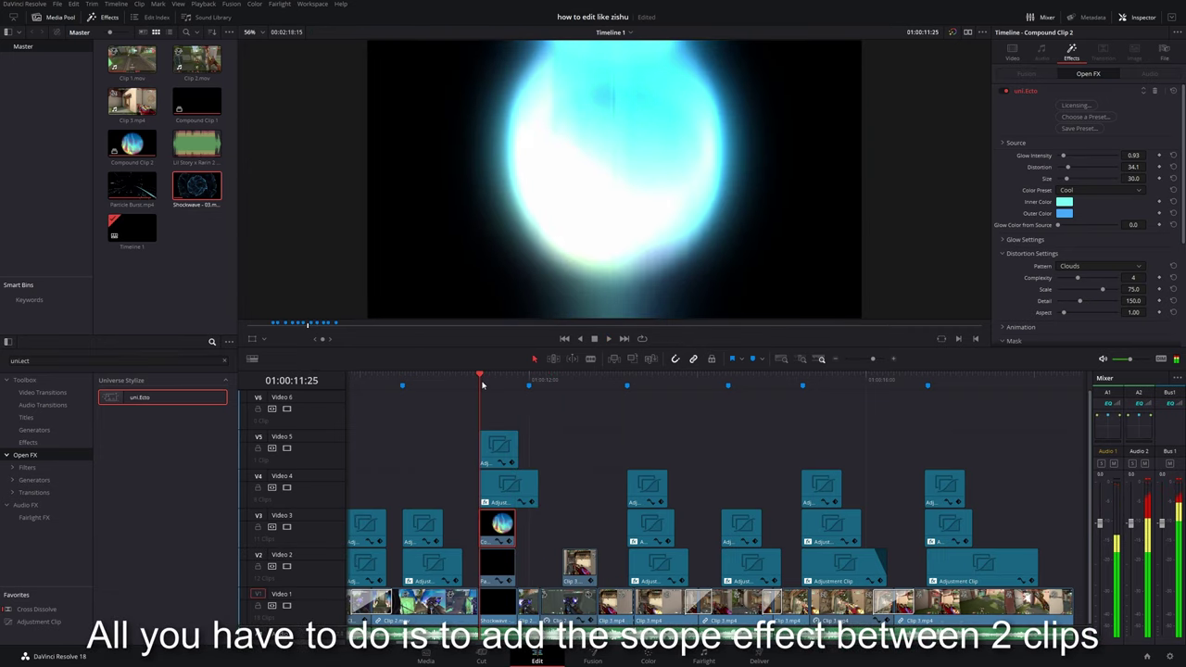
key("space")
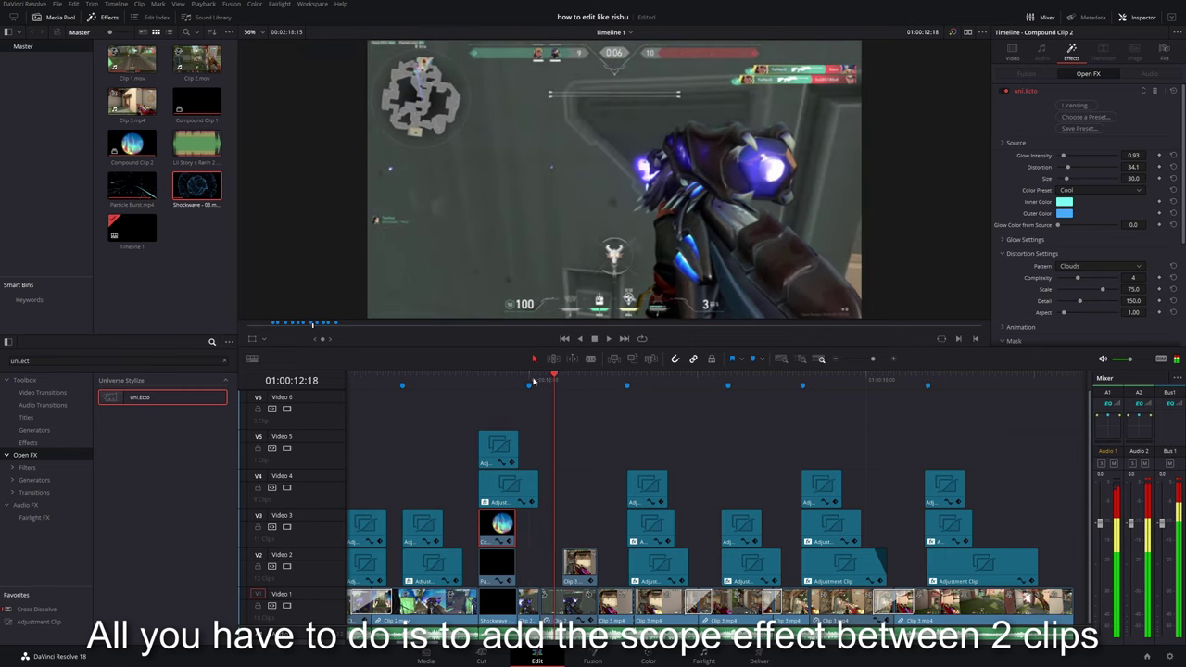
Copy the three stacked adjustment clips up onto V4–V6, slightly earlier, near Marker 7.
left_click(529, 382)
left_click(630, 386)
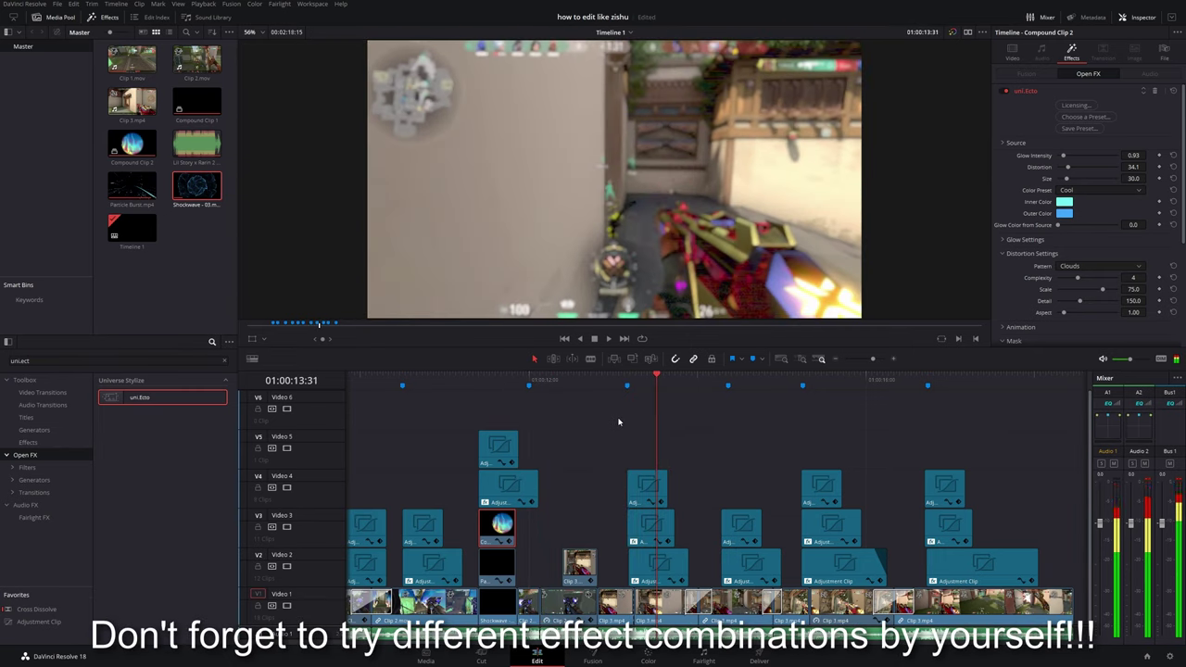
left_click_drag(619, 421, 692, 572)
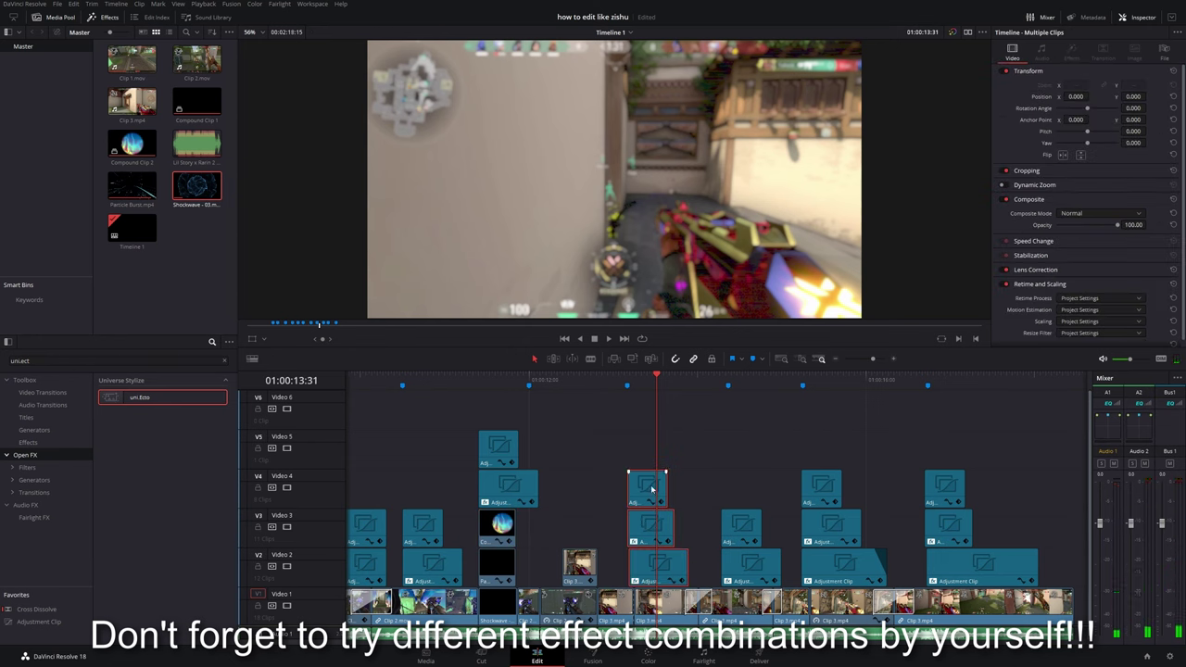
left_click_drag(651, 489, 561, 402)
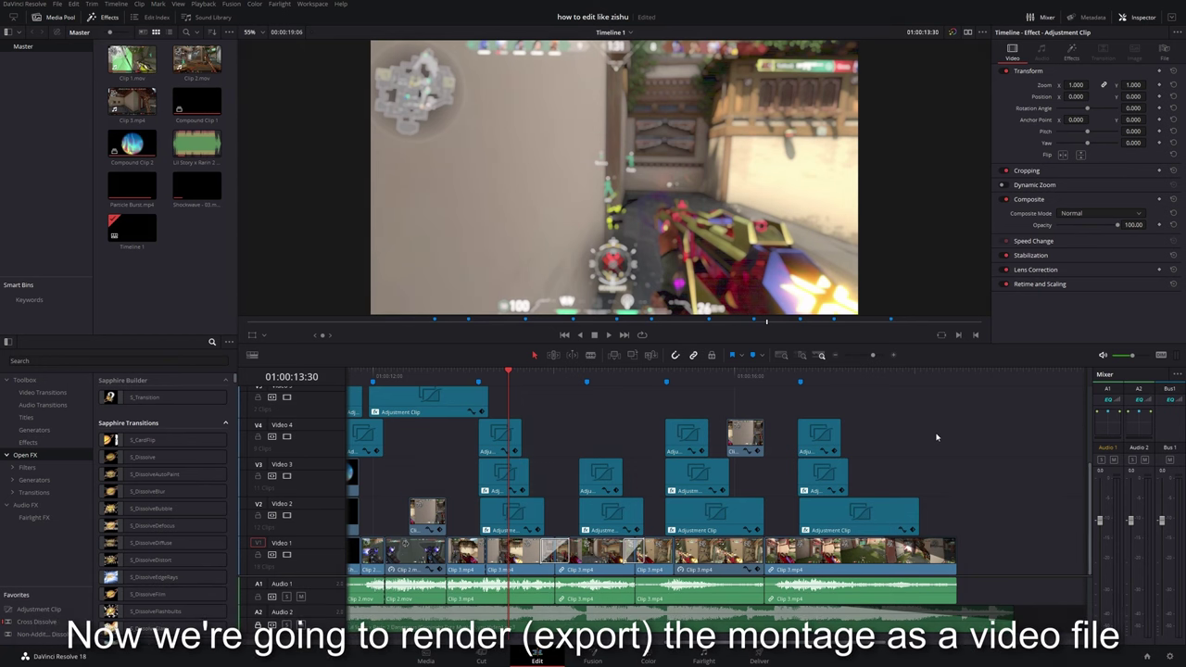
On the Deliver page, name the output 'pre render' and choose its save location.
left_click(758, 659)
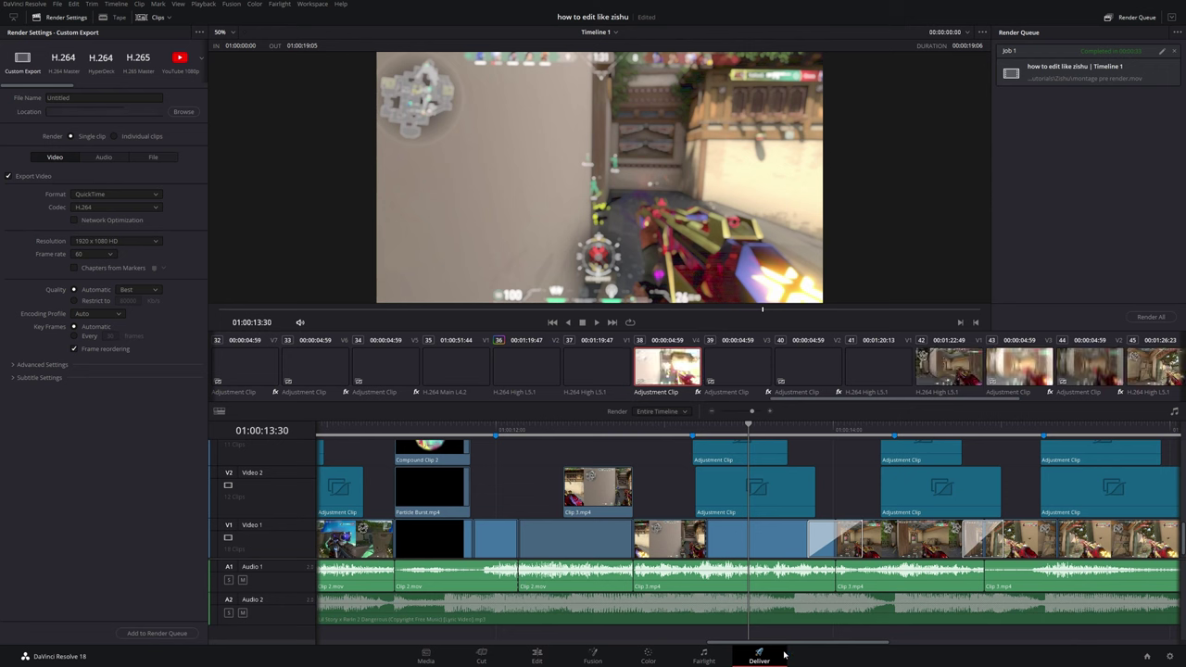
double_click(85, 97)
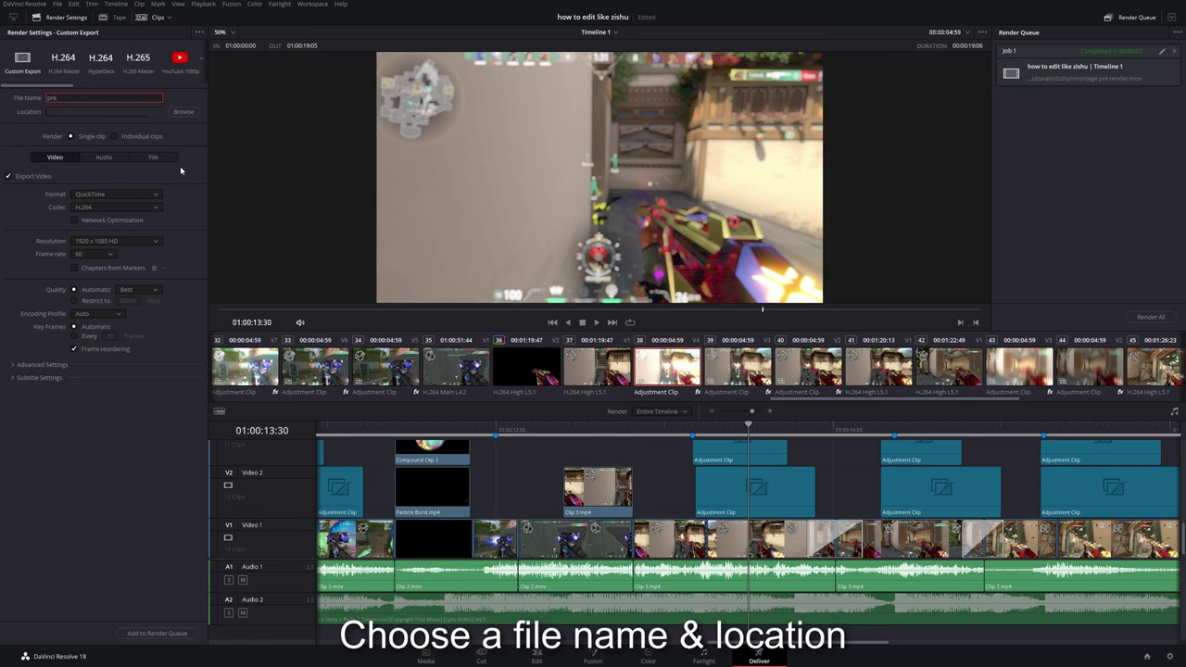
left_click(184, 112)
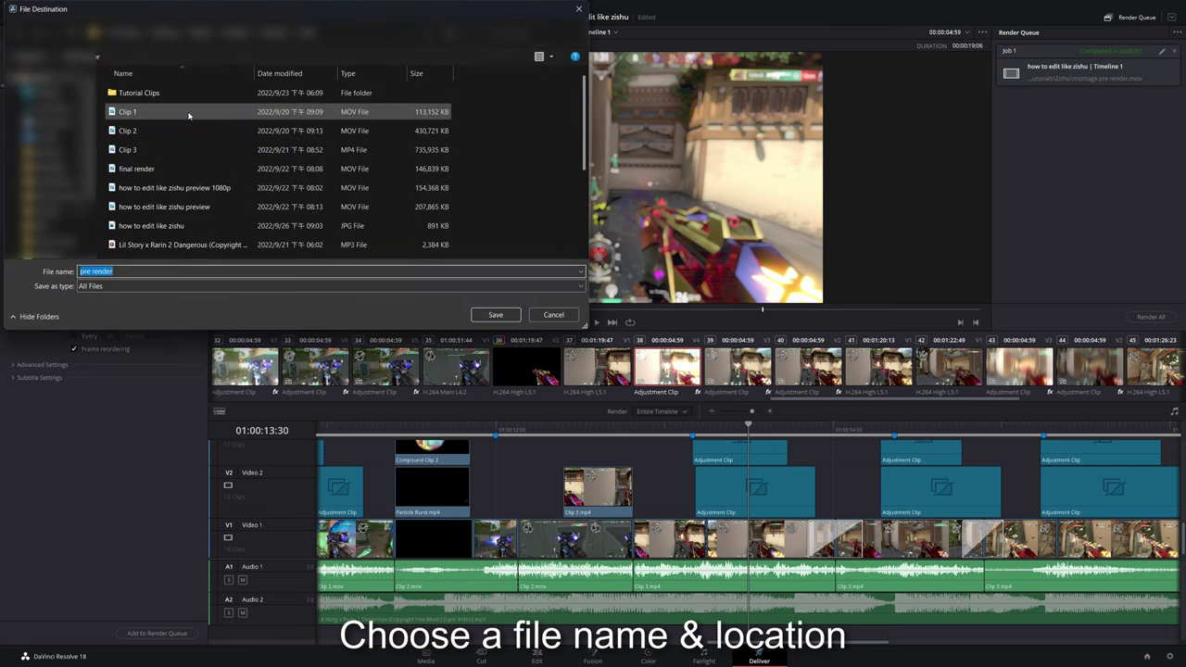
left_click(496, 314)
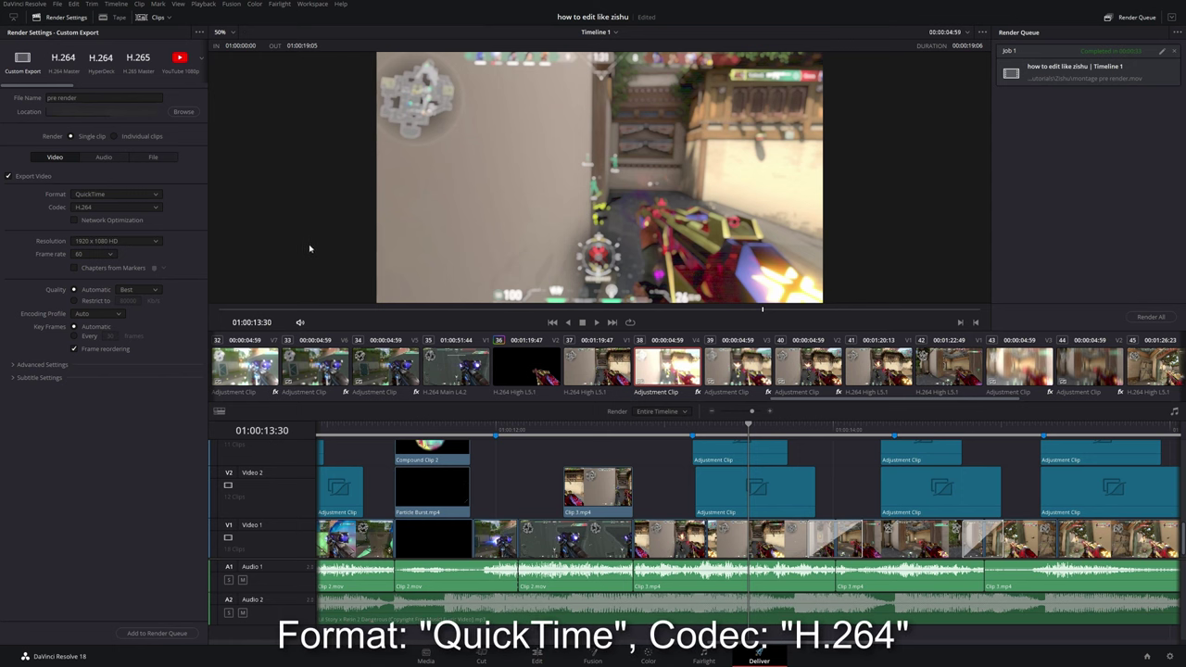
Keep the format QuickTime with H.264 codec at Best quality.
left_click(140, 197)
left_click(116, 298)
left_click(102, 207)
left_click(108, 266)
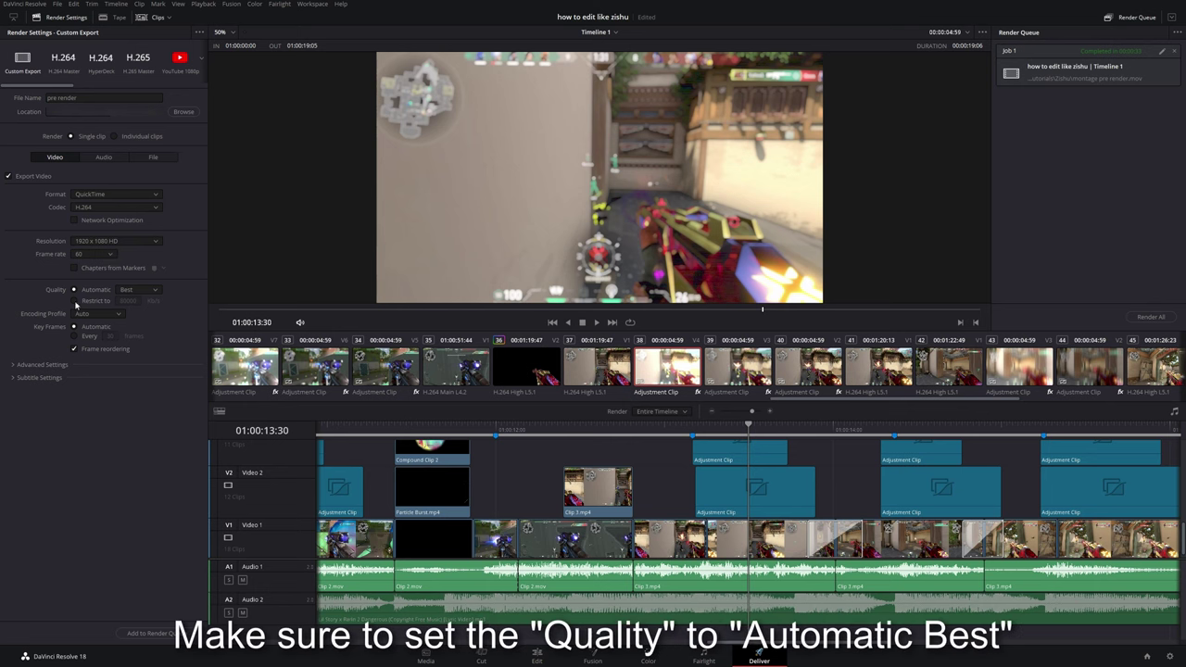
left_click(130, 291)
Review the audio and file settings, then add the job to the queue and render it.
left_click(104, 157)
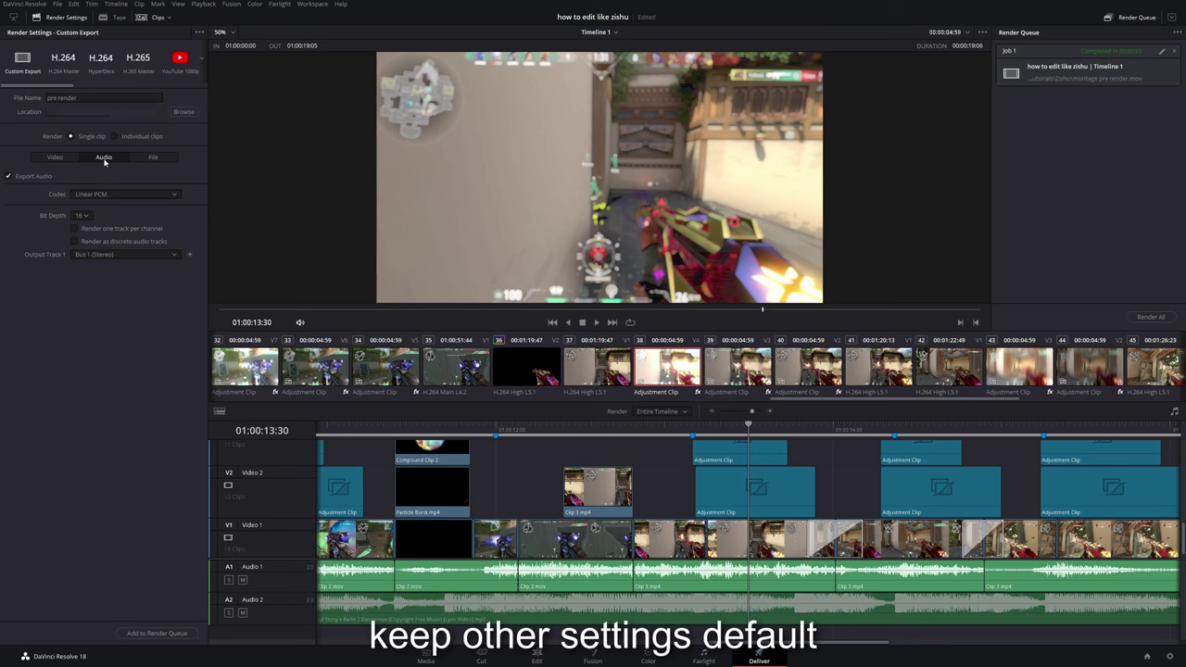
left_click(148, 159)
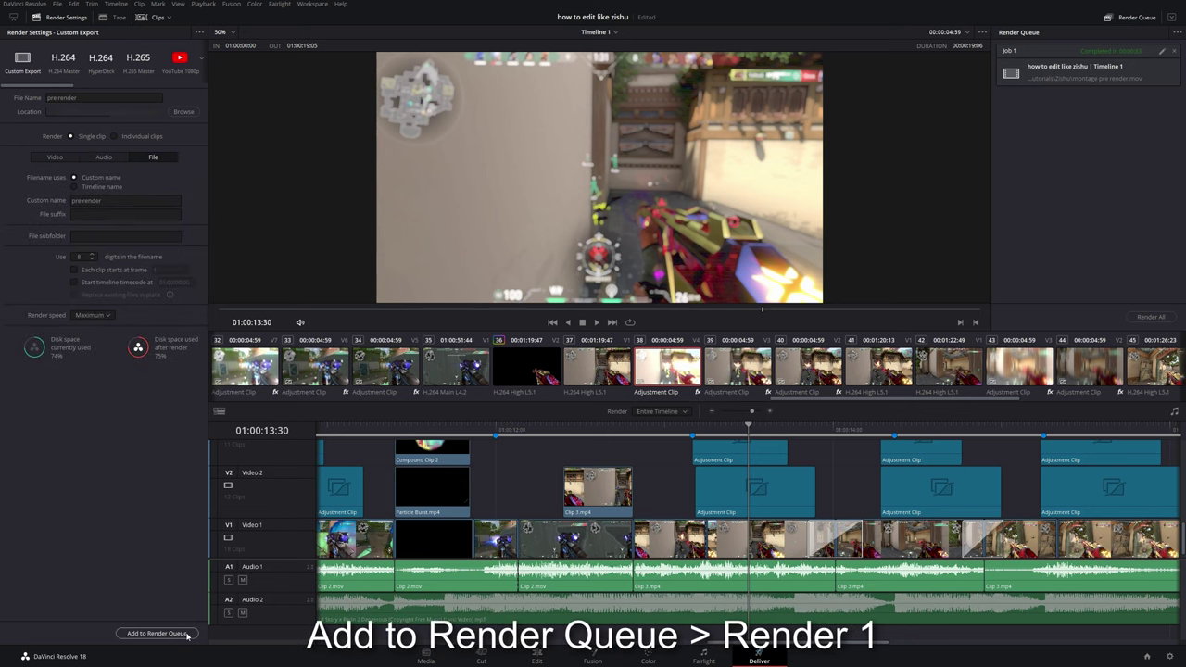
left_click(156, 634)
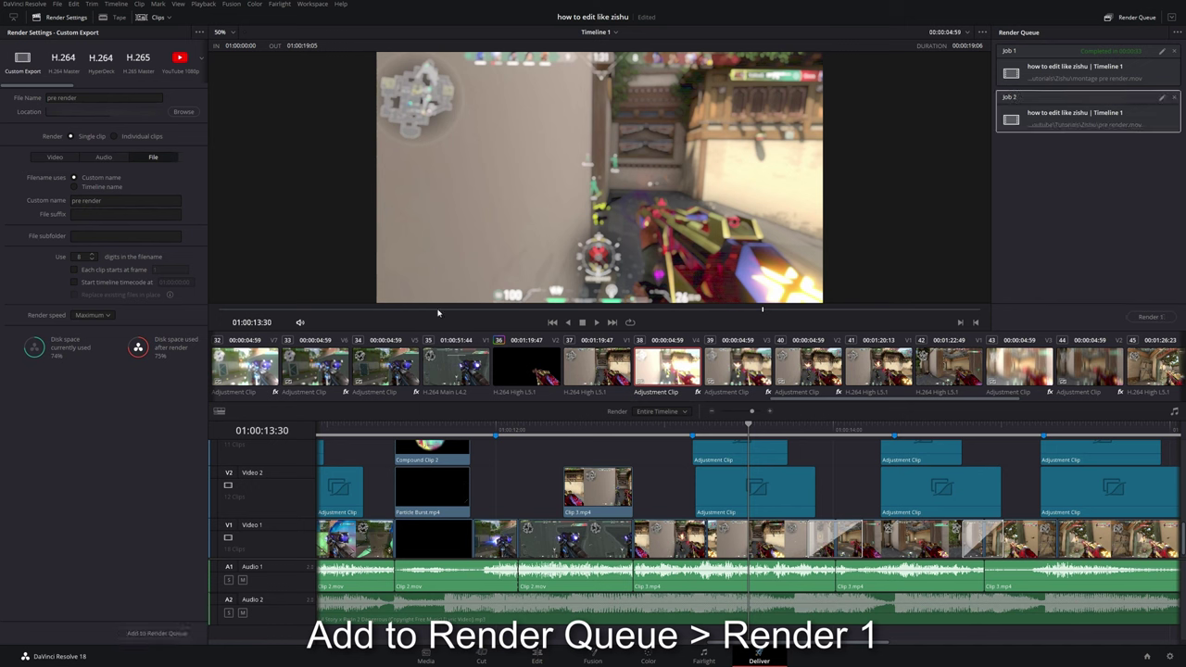
left_click(1152, 318)
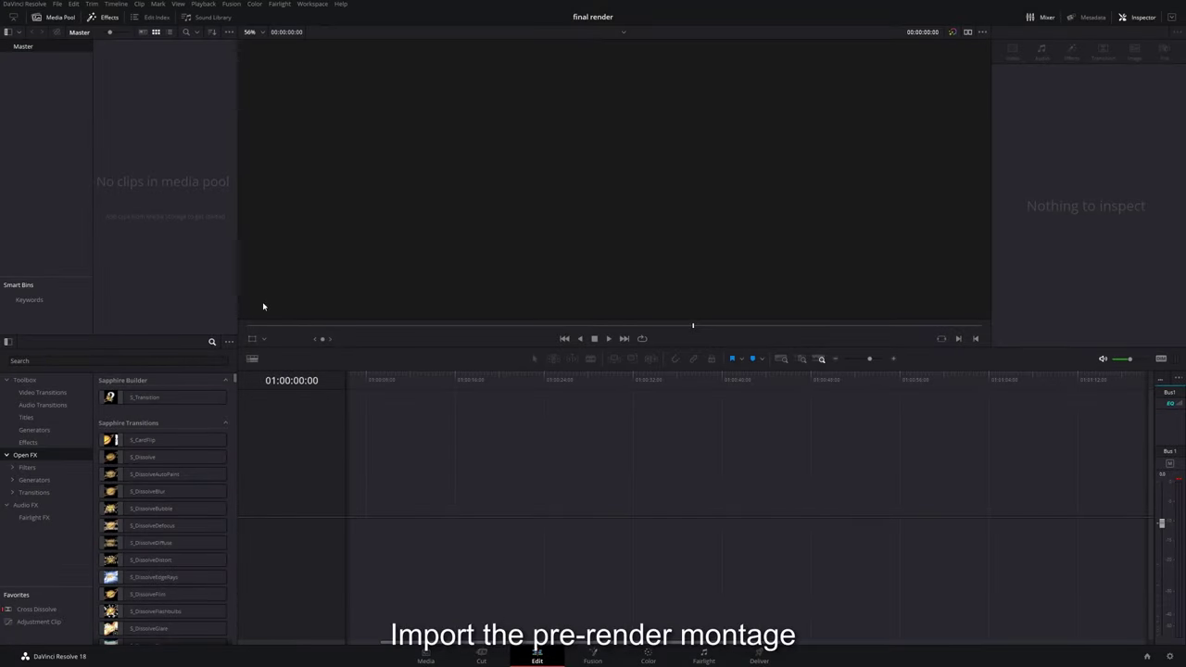
Import the 'montage pre render' video into the empty Media Pool via Import Media.
right_click(189, 169)
left_click(269, 242)
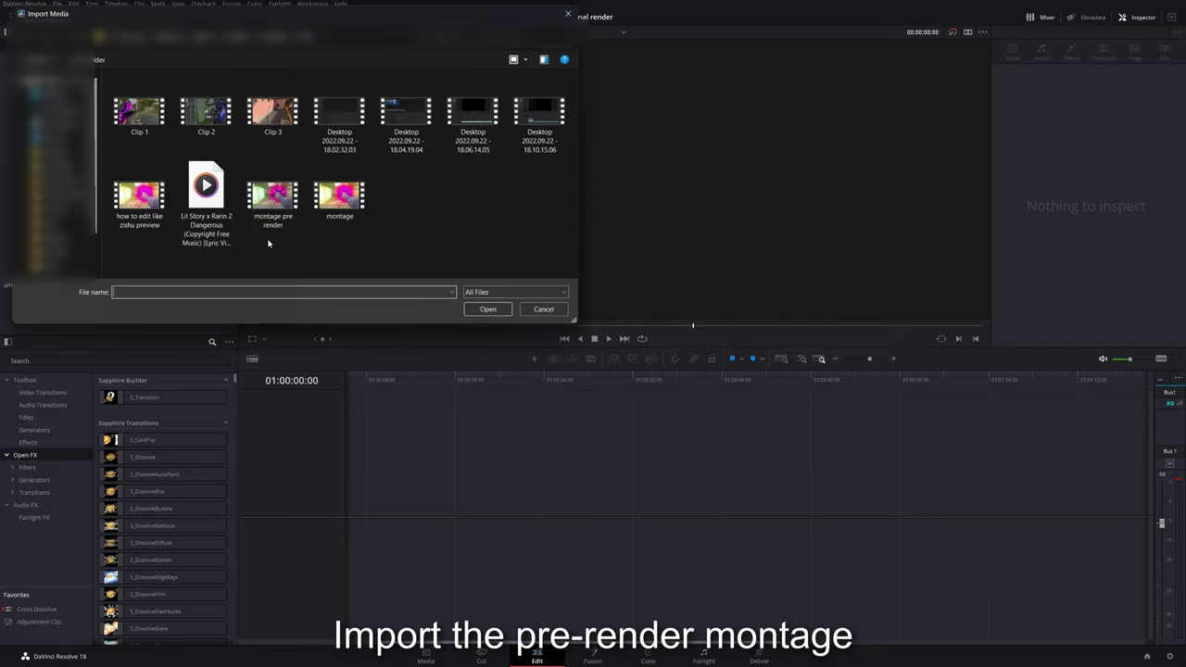
double_click(341, 239)
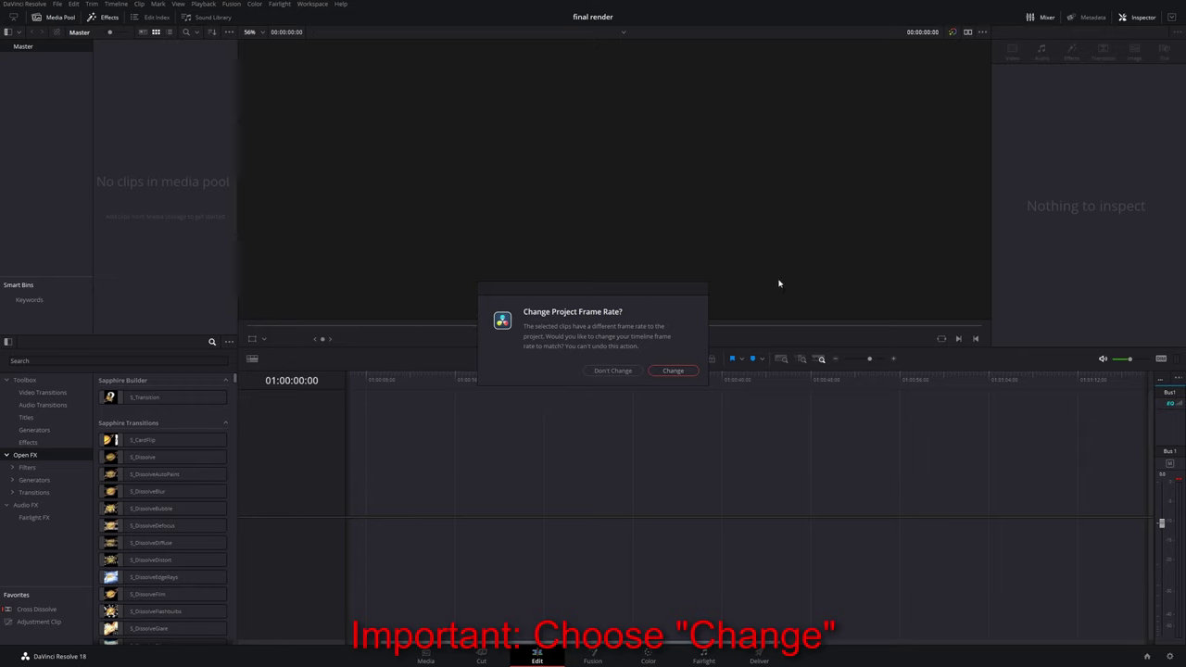
Accept the frame-rate change, drop montage pre render.mov onto Timeline 1, and preview it.
left_click(674, 370)
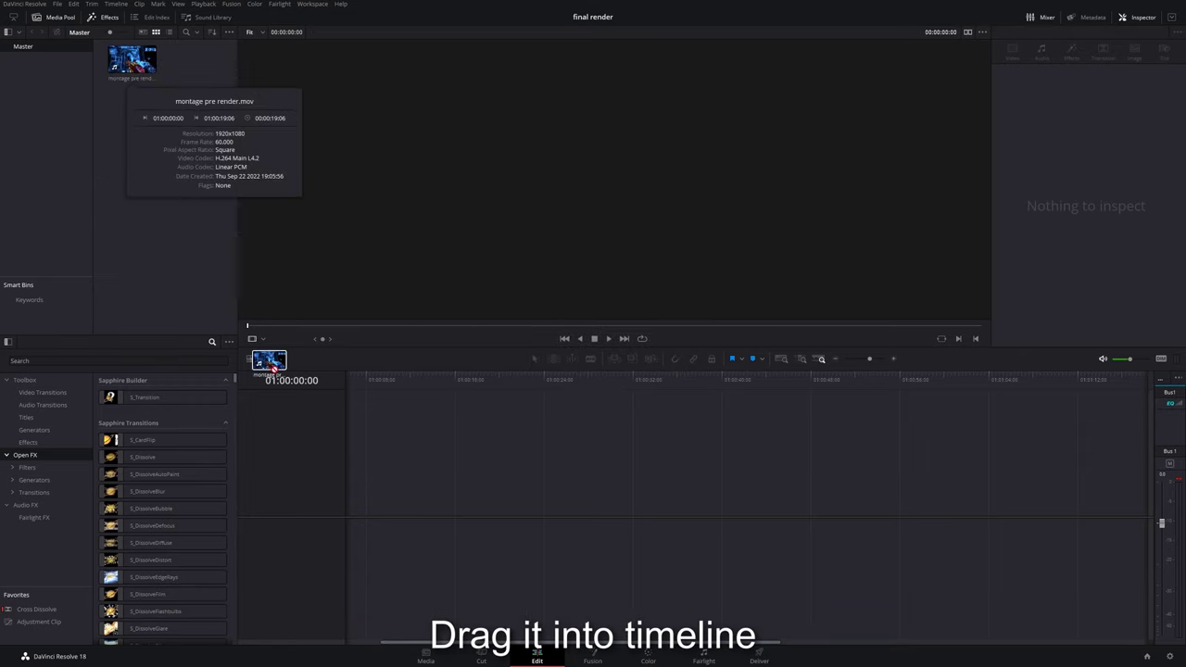
left_click_drag(162, 124, 347, 494)
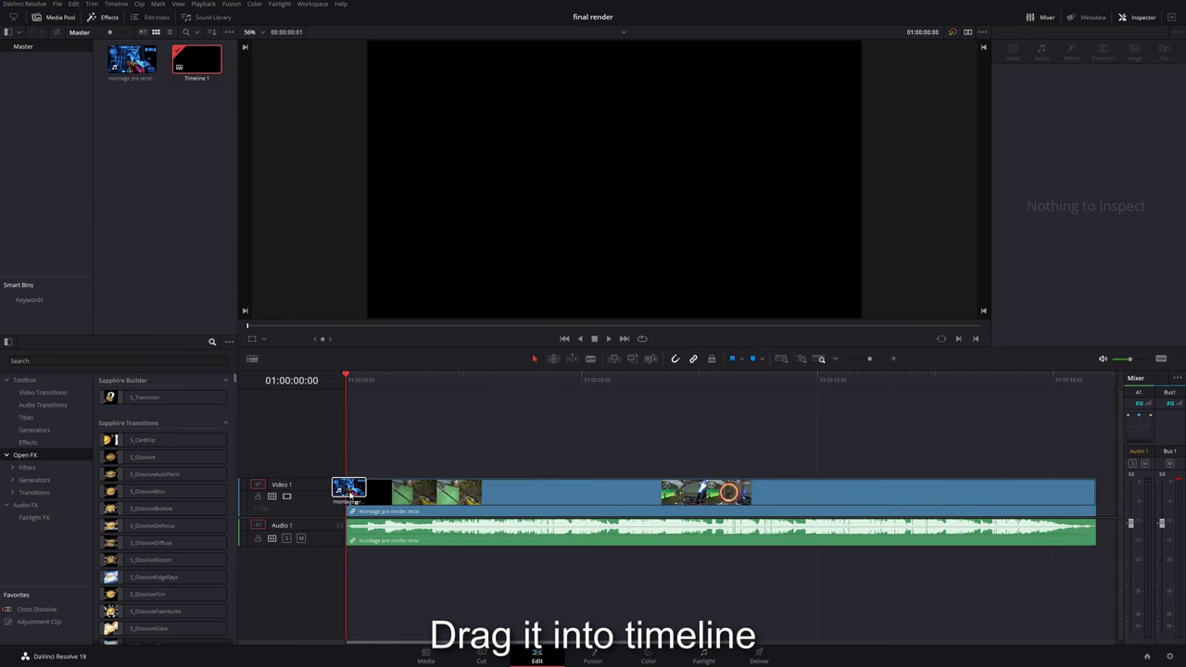
left_click(609, 339)
left_click_drag(869, 358, 864, 359)
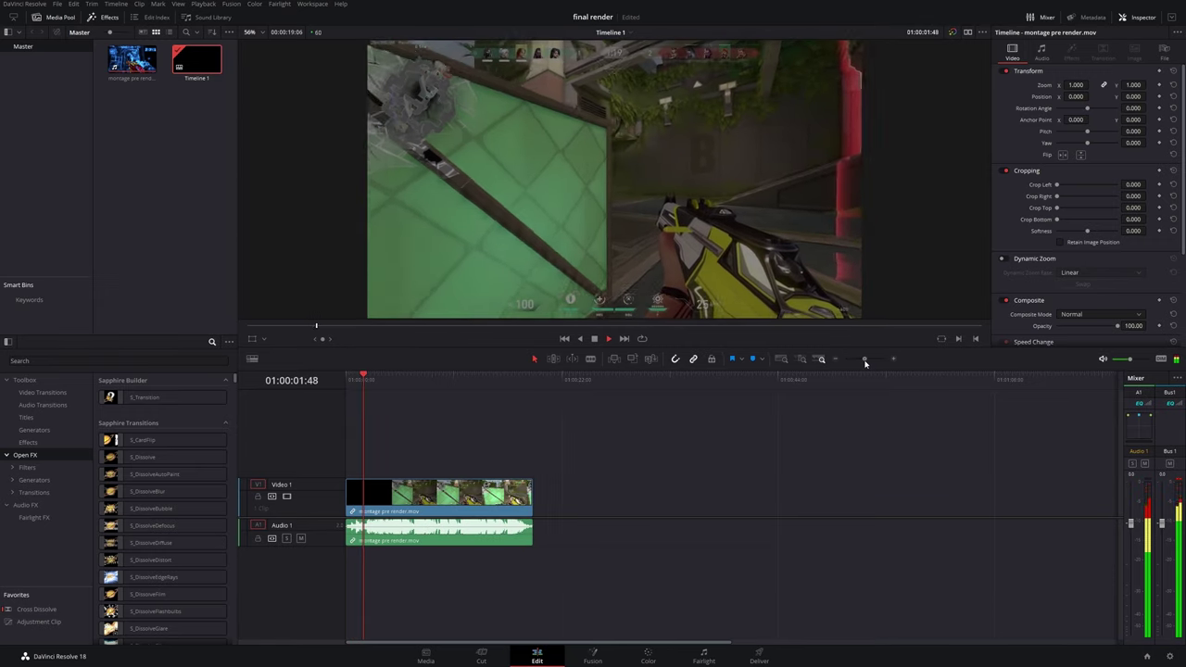
key("space")
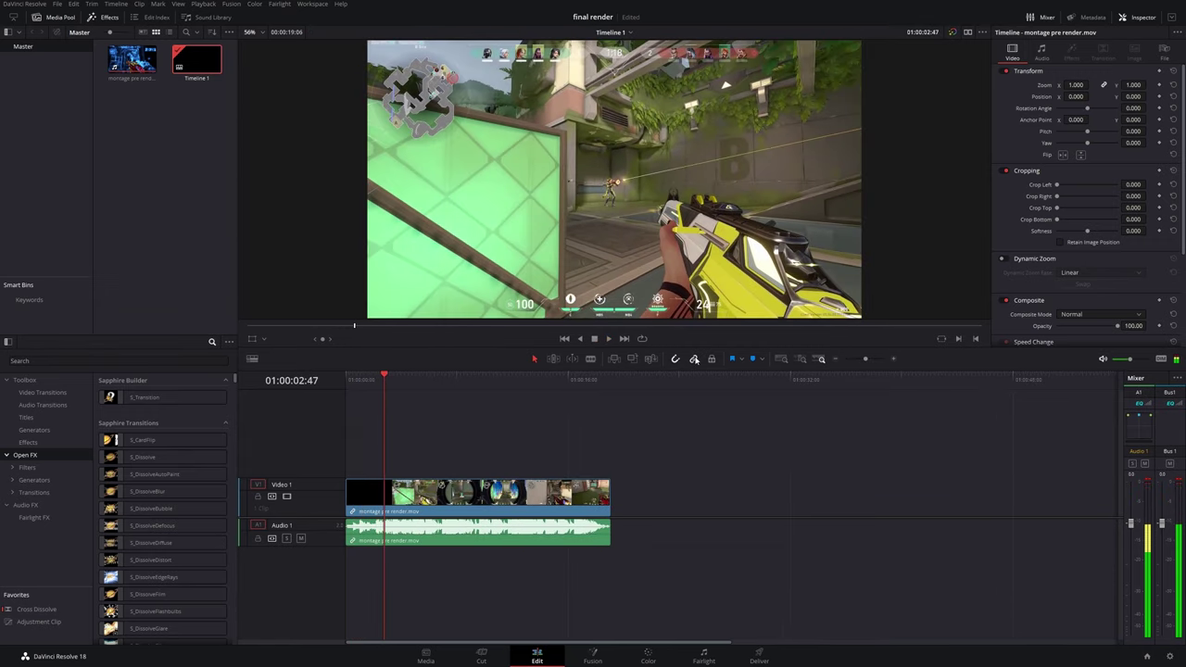
On the Color page, set the primary wheels to Saturation 75, Highlights 15 and Shadows 20.
left_click(647, 655)
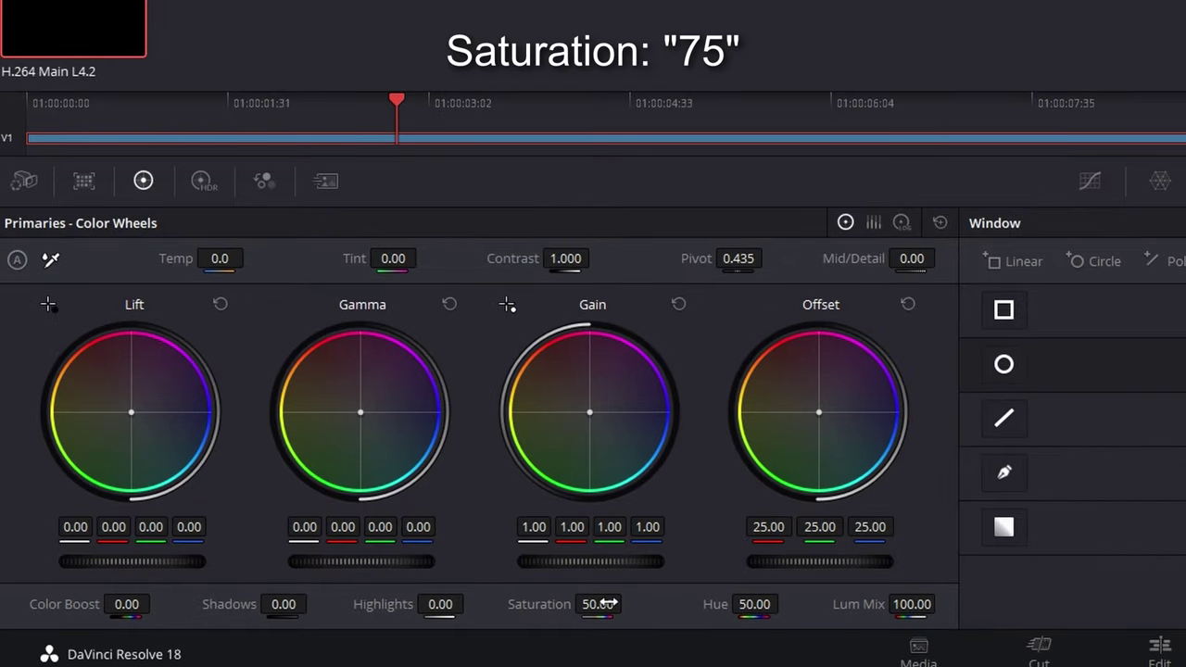
left_click(607, 603)
type("75")
key("Return")
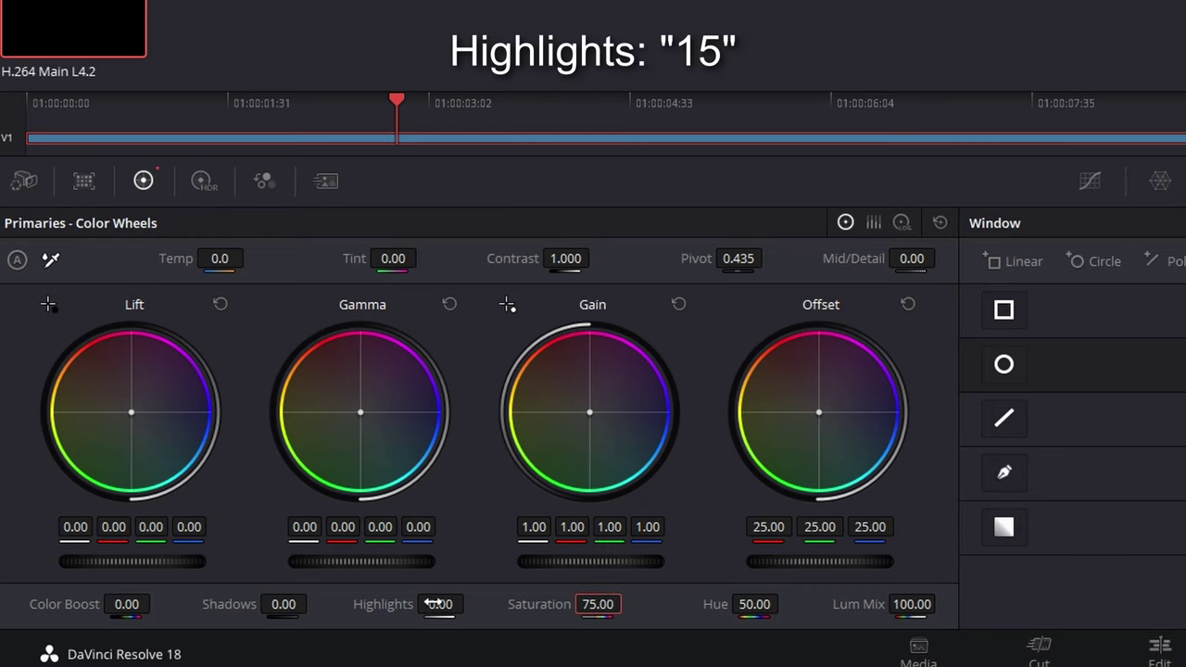
left_click(433, 603)
type("15")
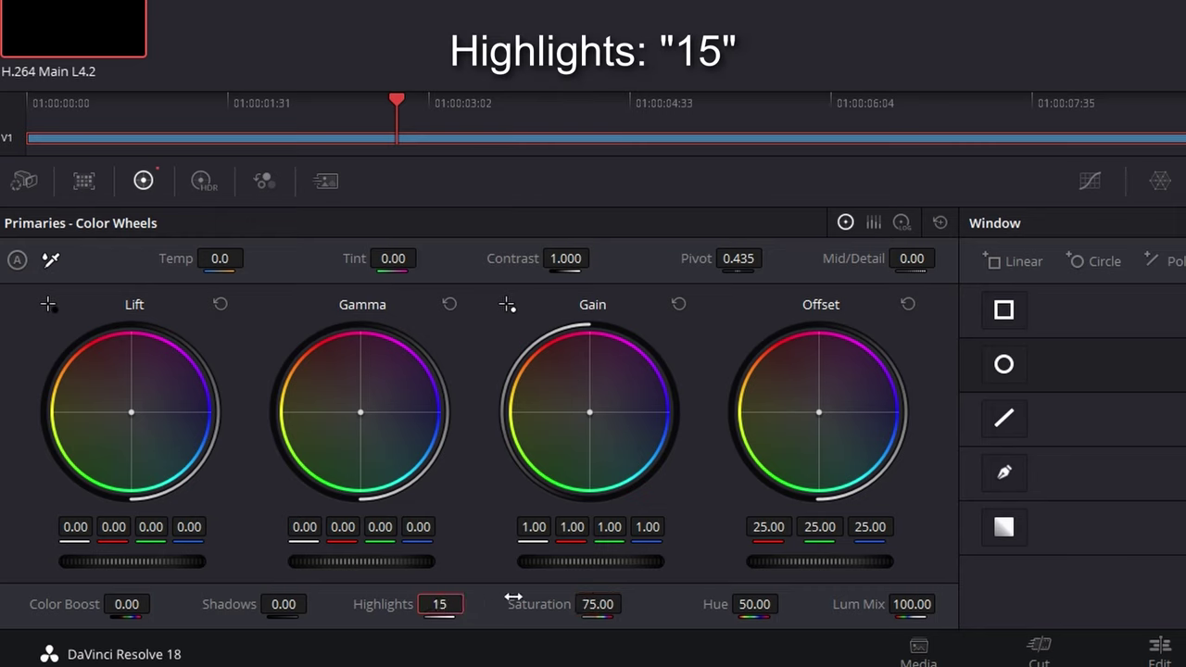
key("Return")
left_click(286, 603)
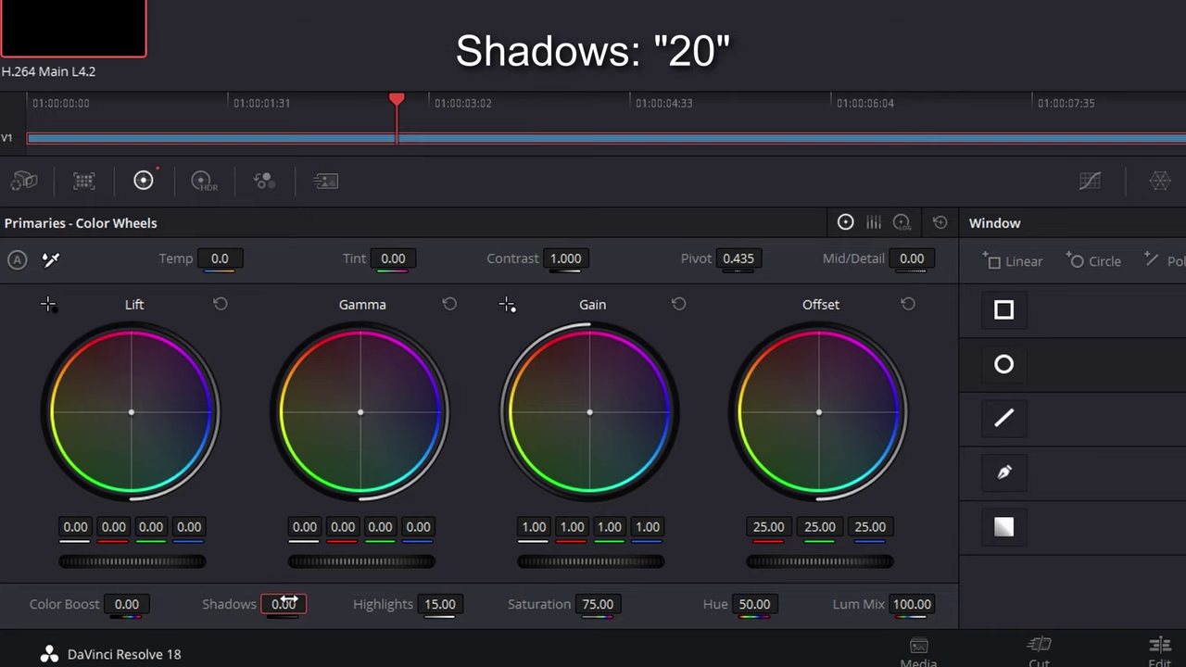
type("20")
key("Return")
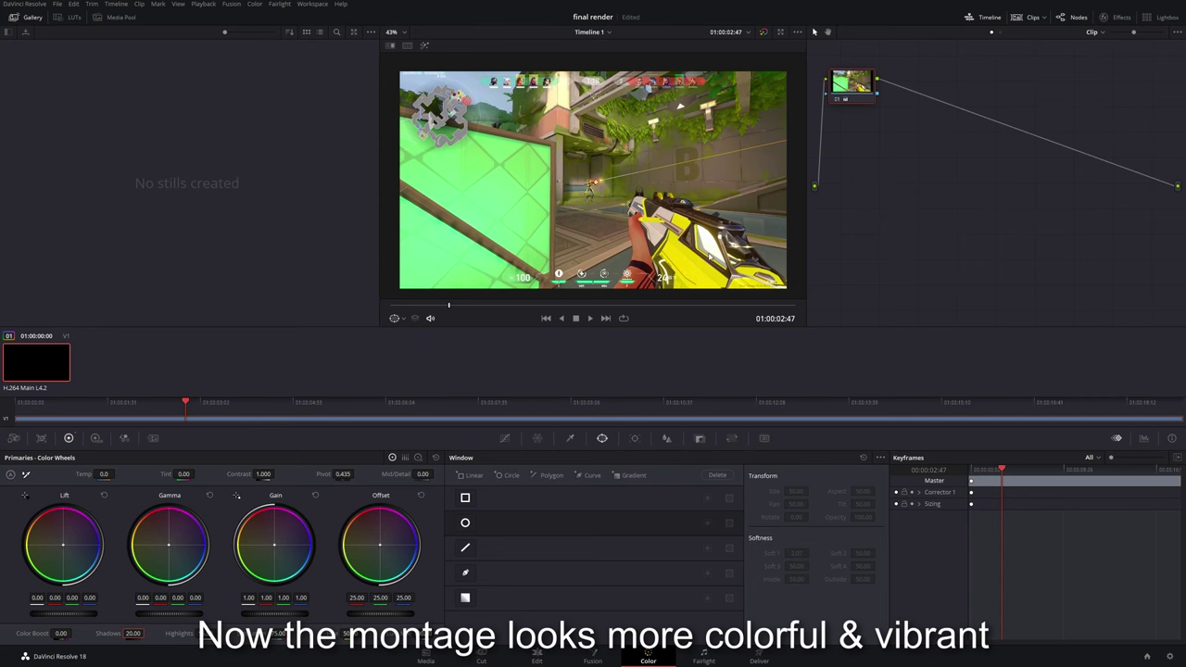
Back on the Edit page, apply Resolve FX Glow with Shine Threshold 0 and Spread 0.047.
left_click(531, 658)
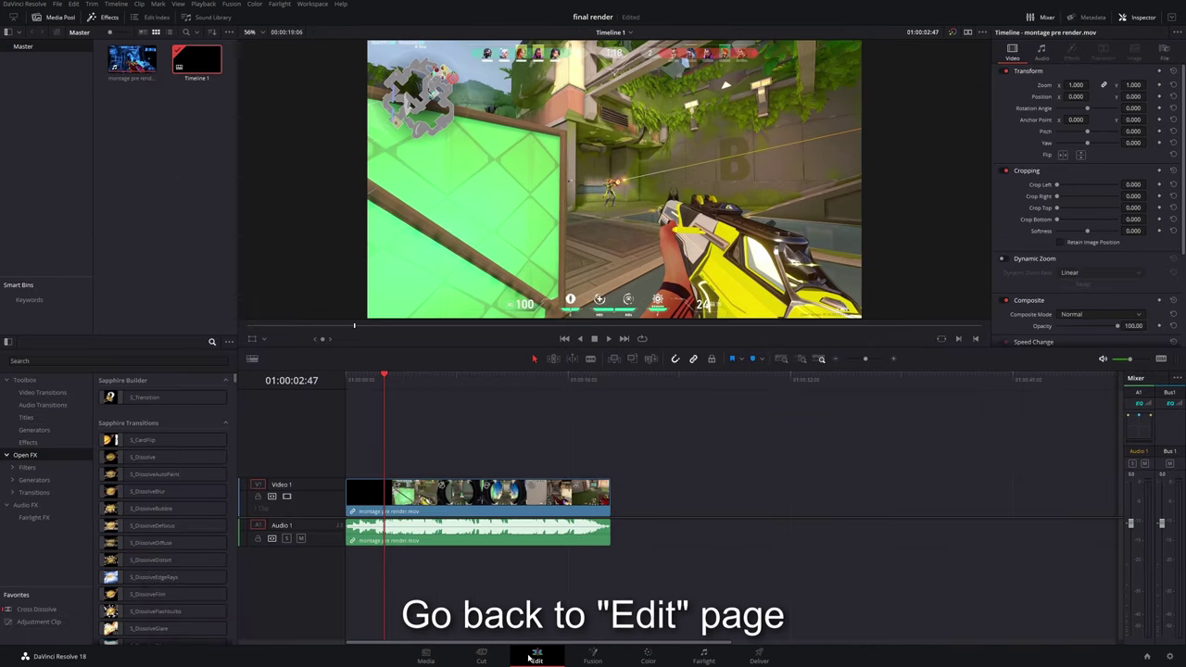
key("ctrl+f")
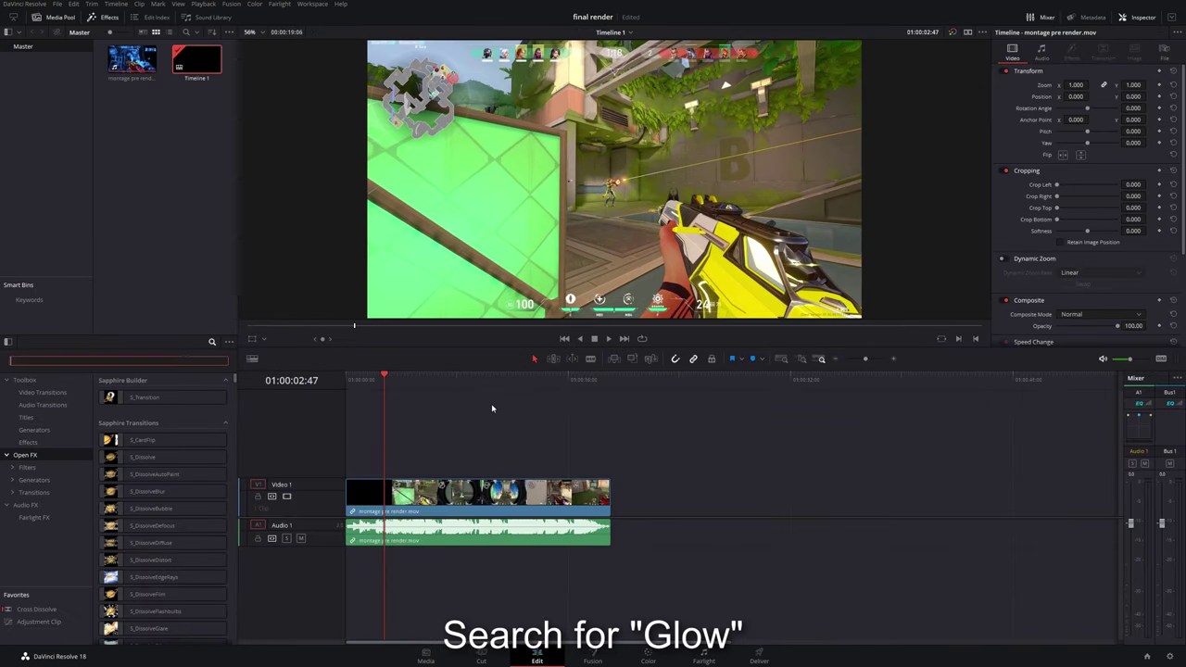
type("glow")
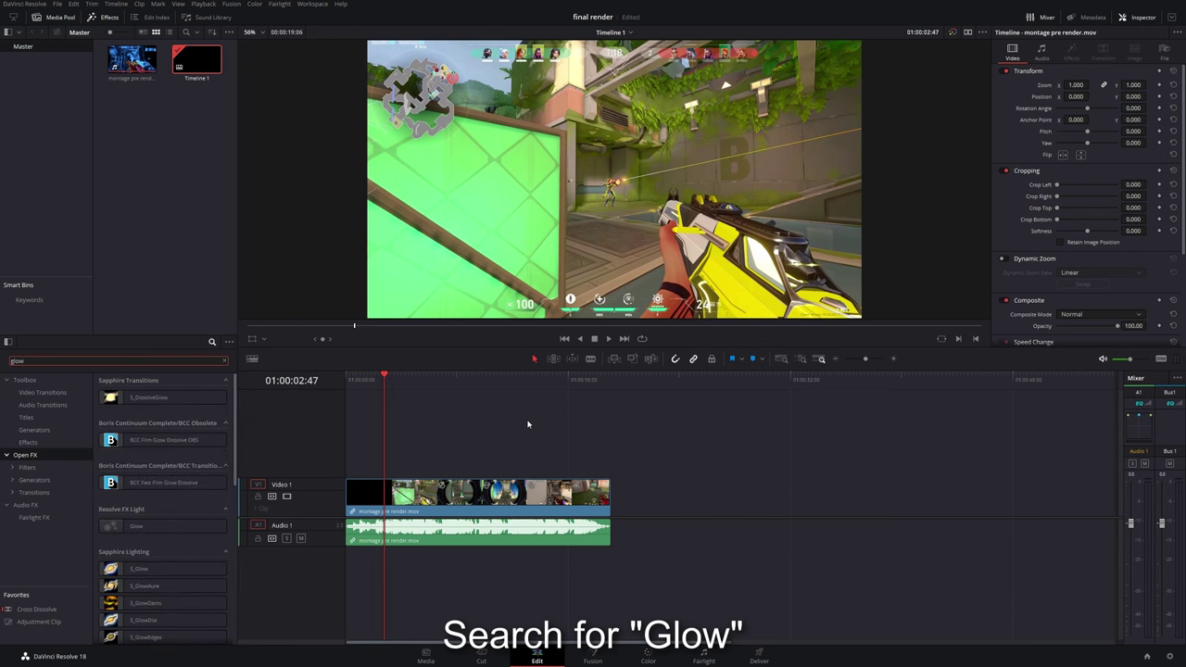
left_click_drag(137, 526, 501, 497)
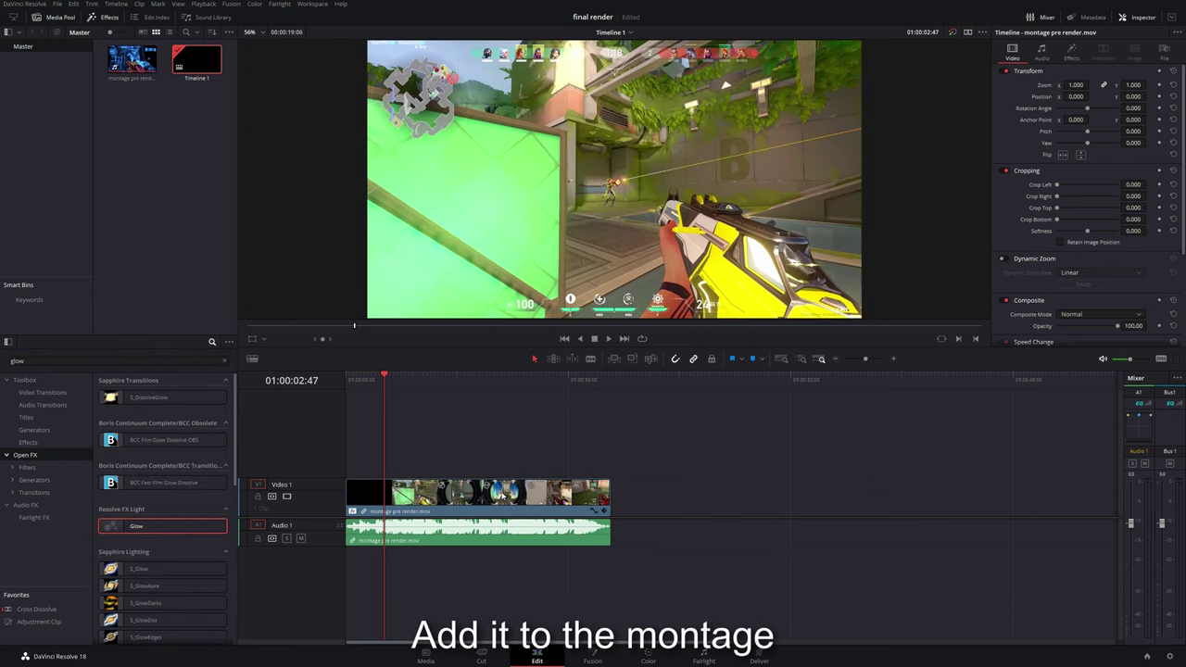
left_click(1074, 53)
mouse_move(1106, 116)
left_mouse_down()
mouse_move(1044, 113)
mouse_move(1060, 145)
left_mouse_up()
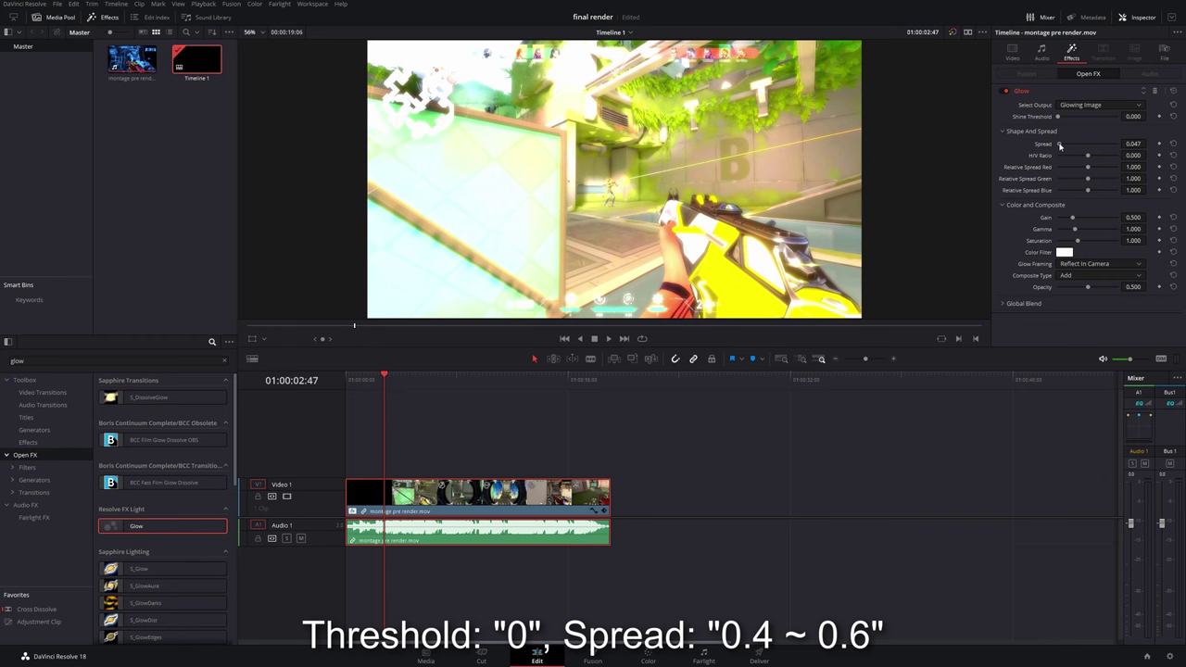
Set the Glow's Color Filter to a coral red tint.
left_click(1065, 252)
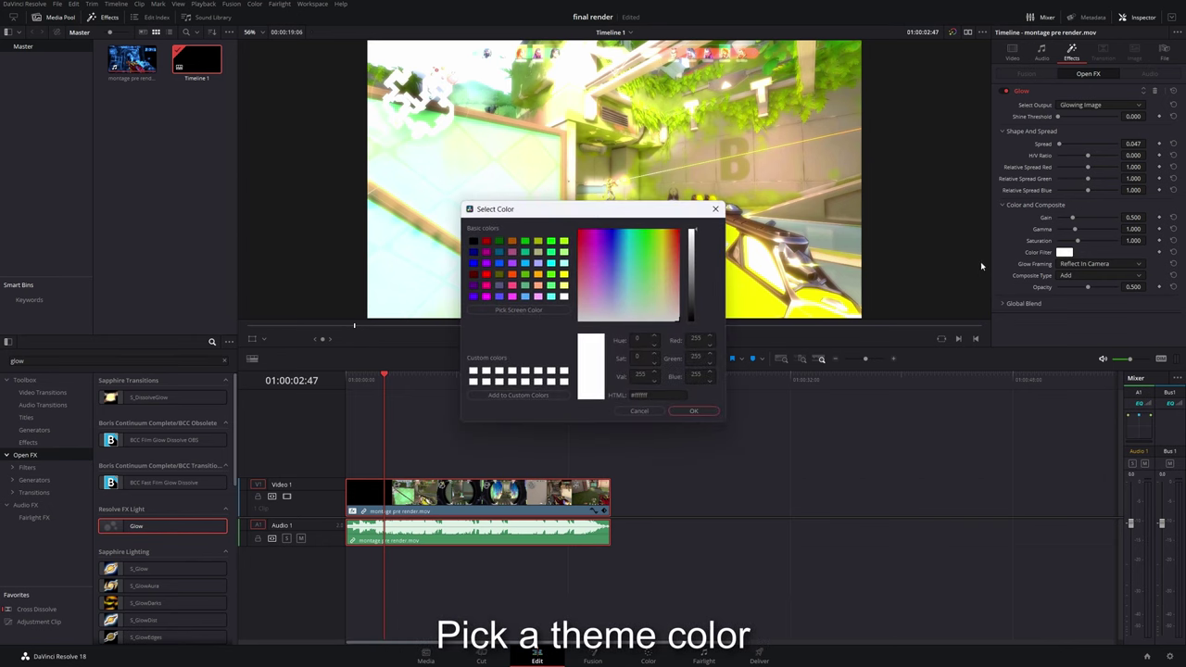
mouse_move(656, 264)
left_mouse_down()
mouse_move(688, 263)
mouse_move(676, 254)
left_mouse_up()
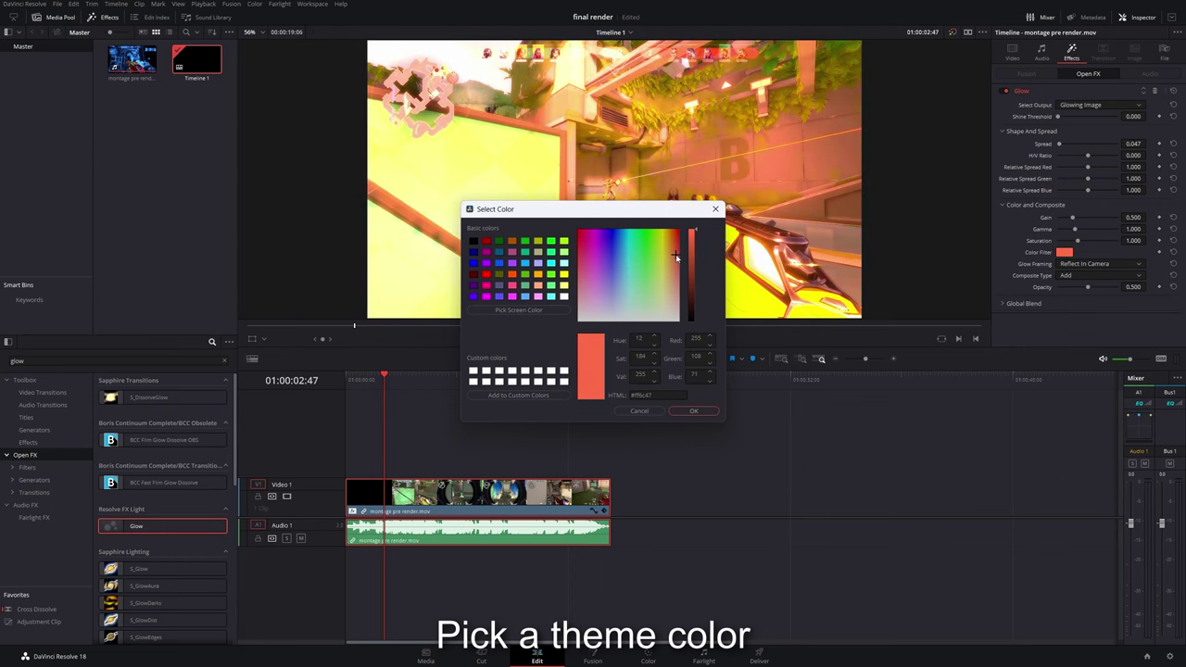
left_click(709, 413)
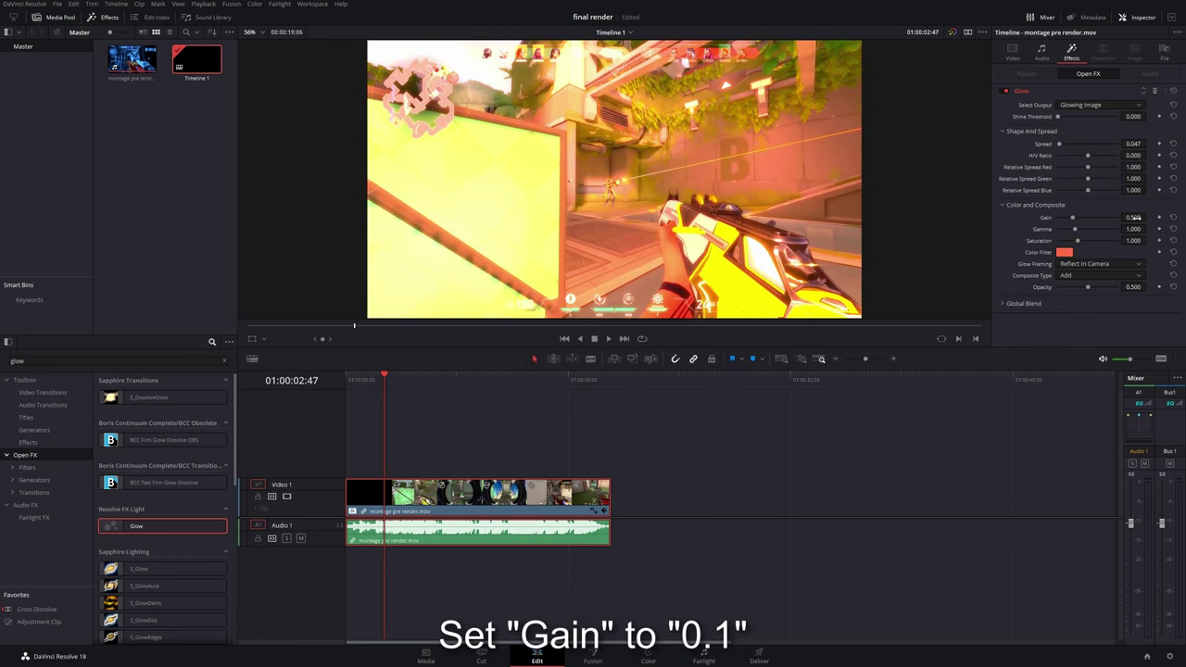
left_click(1134, 216)
Set Glow Gain to 0.100 and toggle the Glow off and on to compare.
type("0.1")
key("Return")
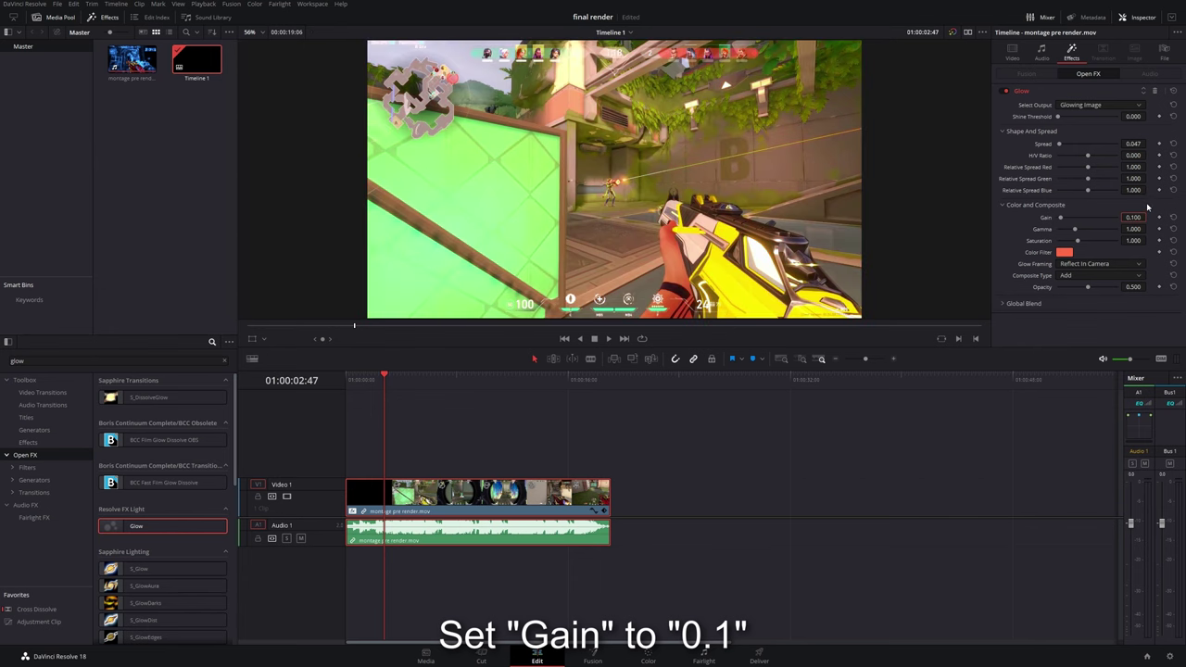
left_click(1005, 91)
left_click(1005, 91)
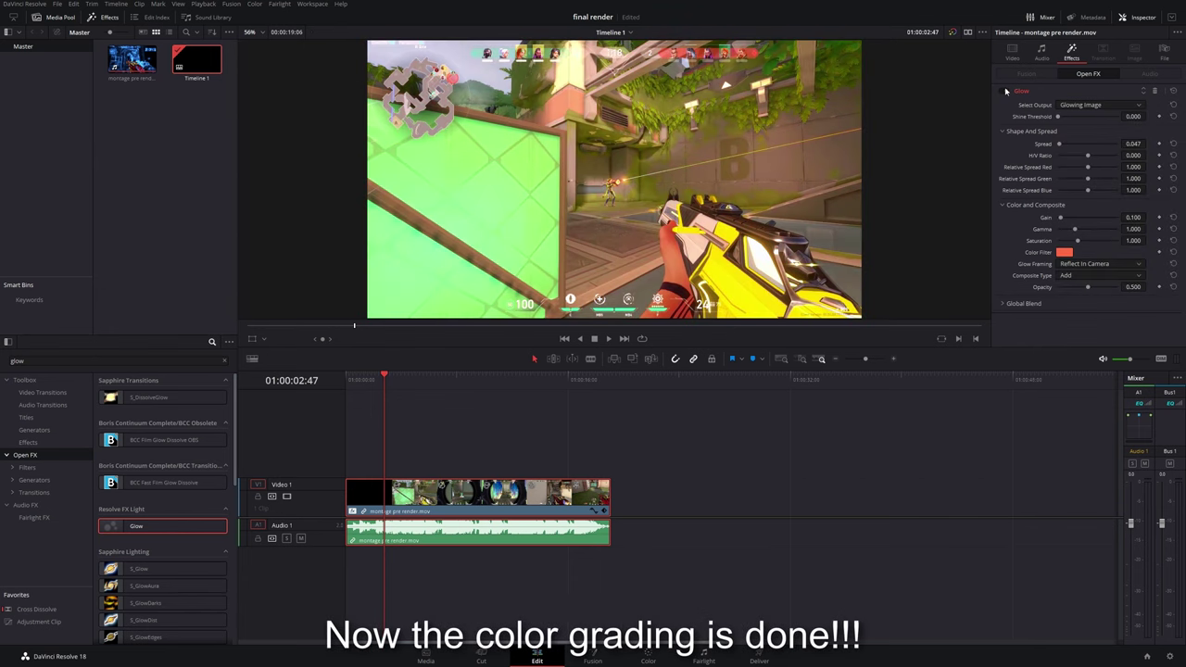
left_click(1005, 91)
left_click(1005, 90)
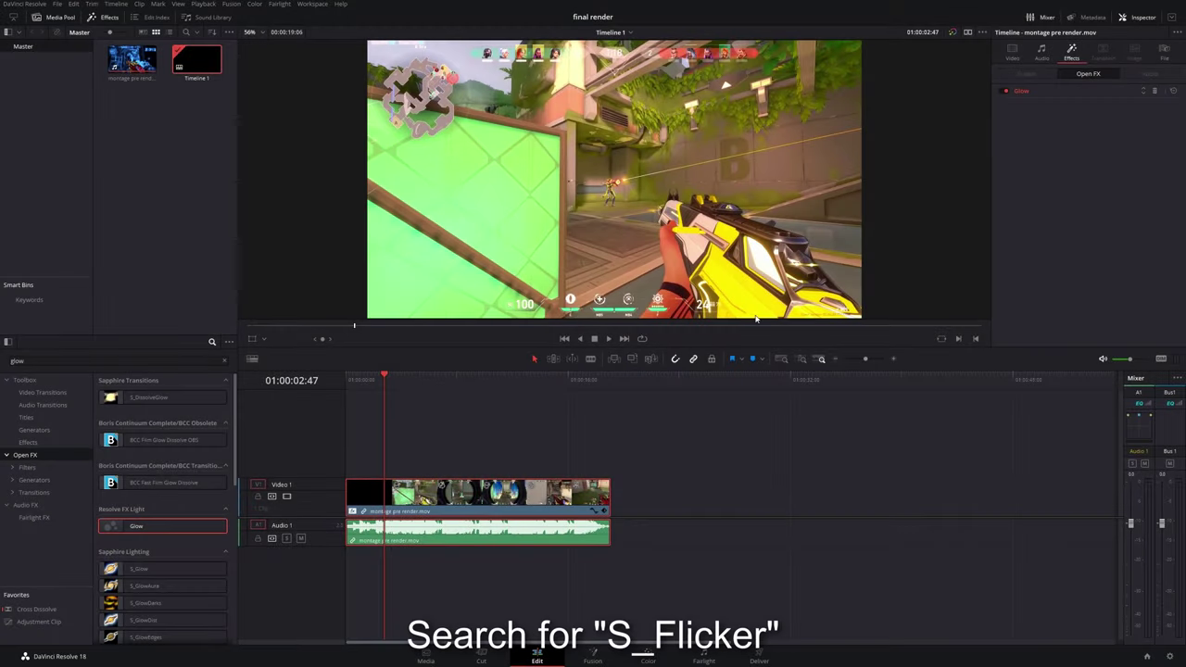
Apply Sapphire S_Flicker to the montage clip with Amplitude 0.08 and Rand Freq 20.
double_click(185, 361)
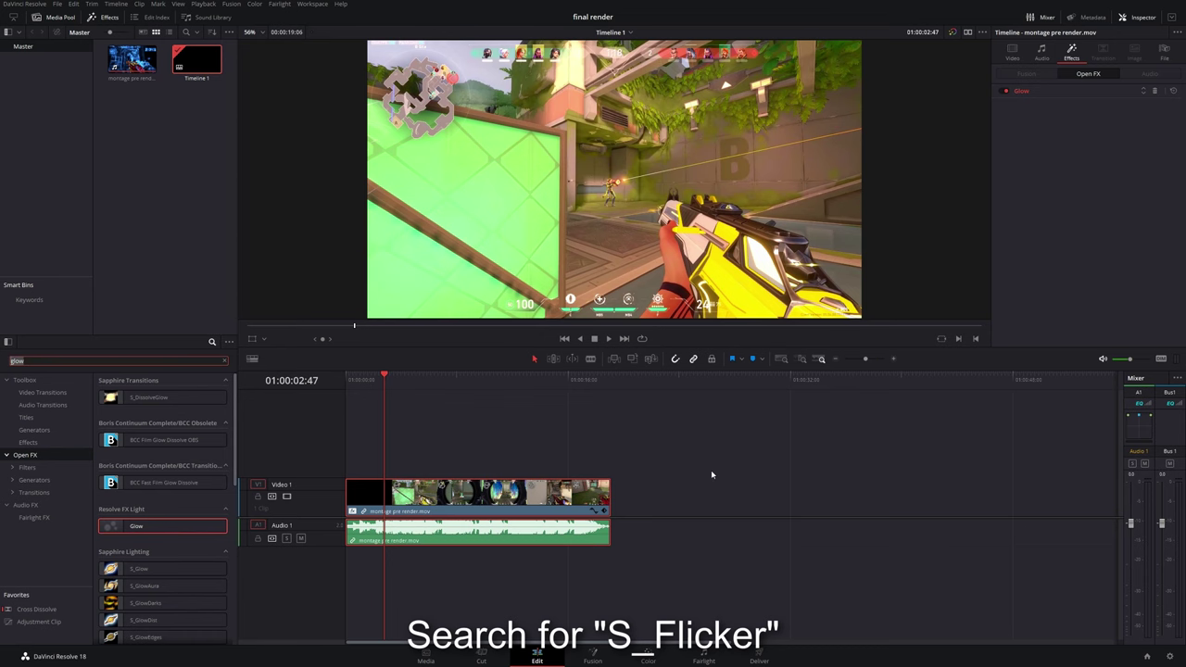
type("flicker")
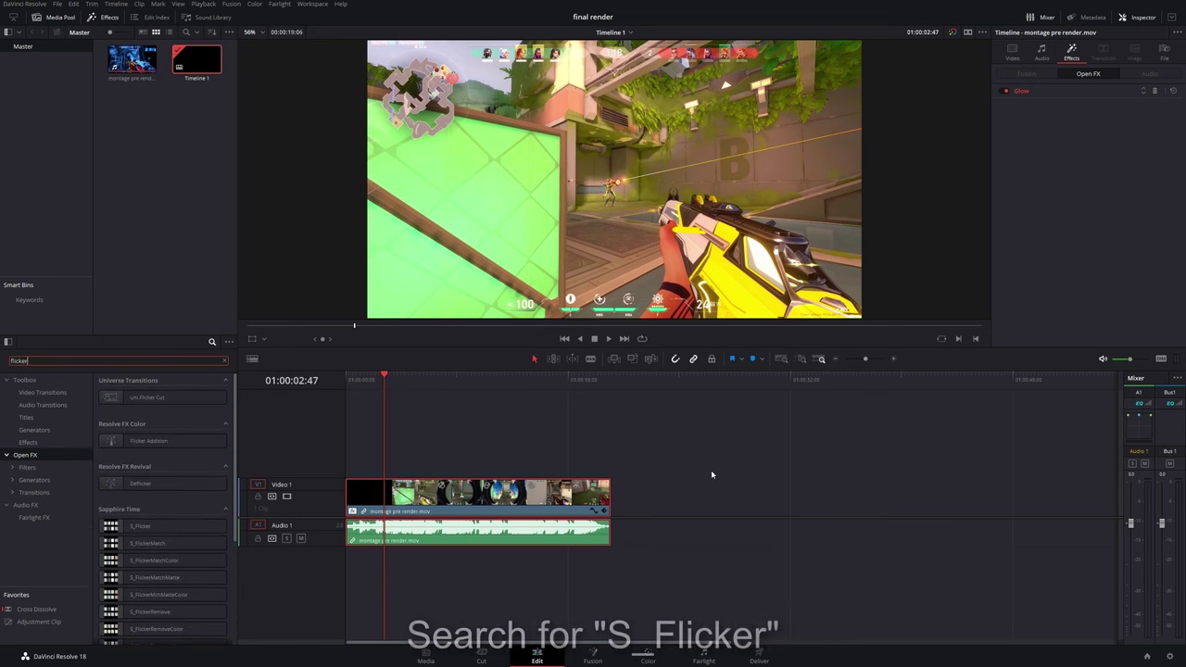
mouse_move(140, 525)
left_mouse_down()
mouse_move(325, 480)
mouse_move(393, 486)
left_mouse_up()
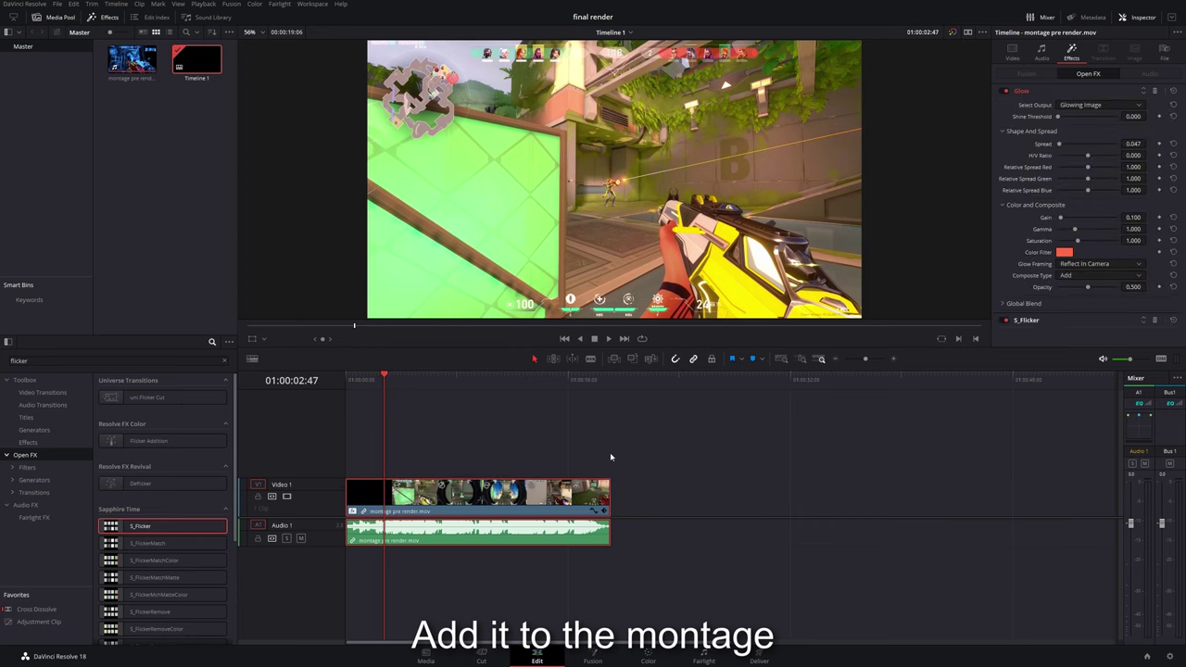
left_click(1030, 319)
type("0.080")
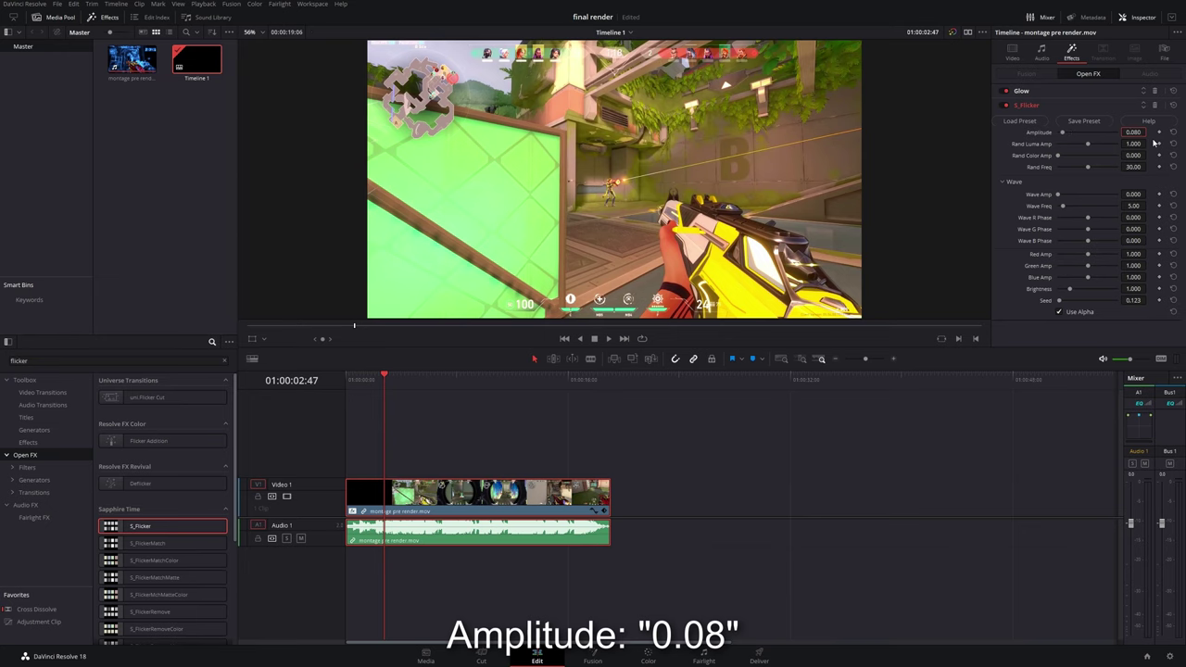
left_click(1133, 167)
type("2")
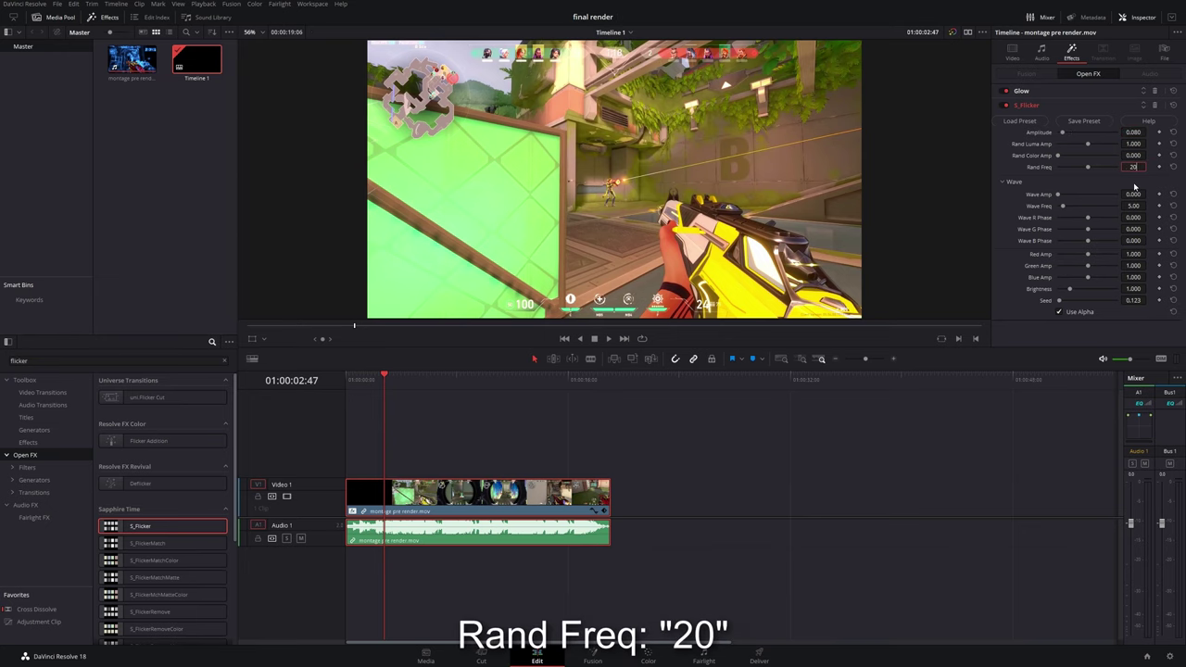
Preview playback and adjust the Timeline Proxy Resolution in the Playback menu.
key("space")
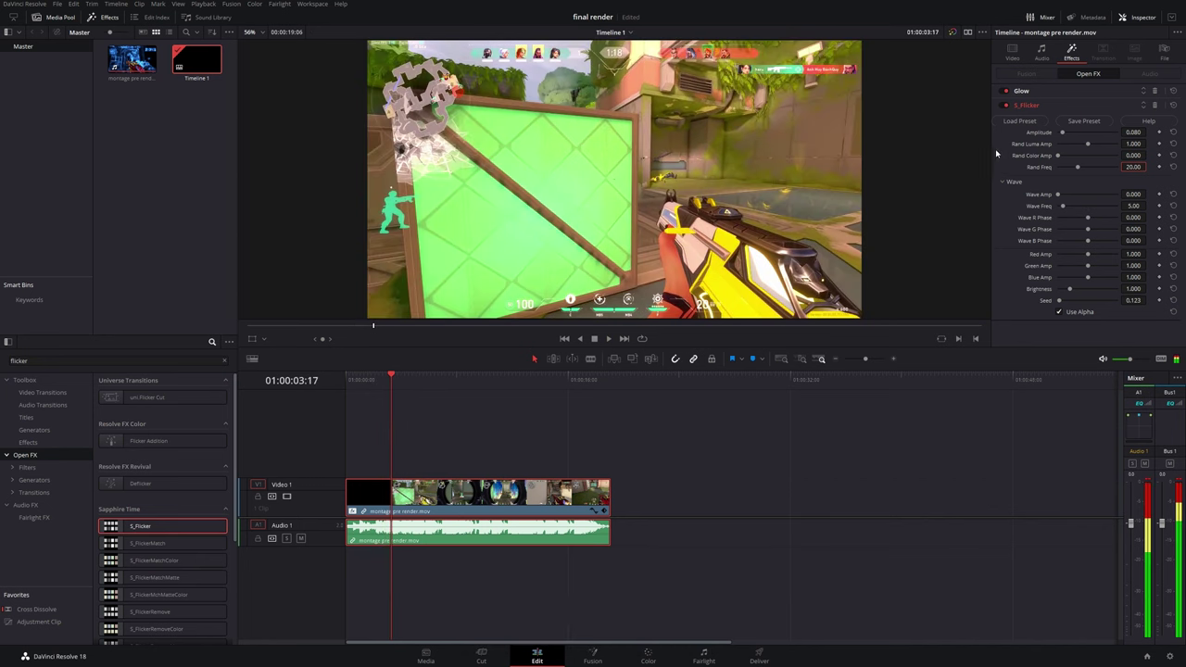
left_click(205, 3)
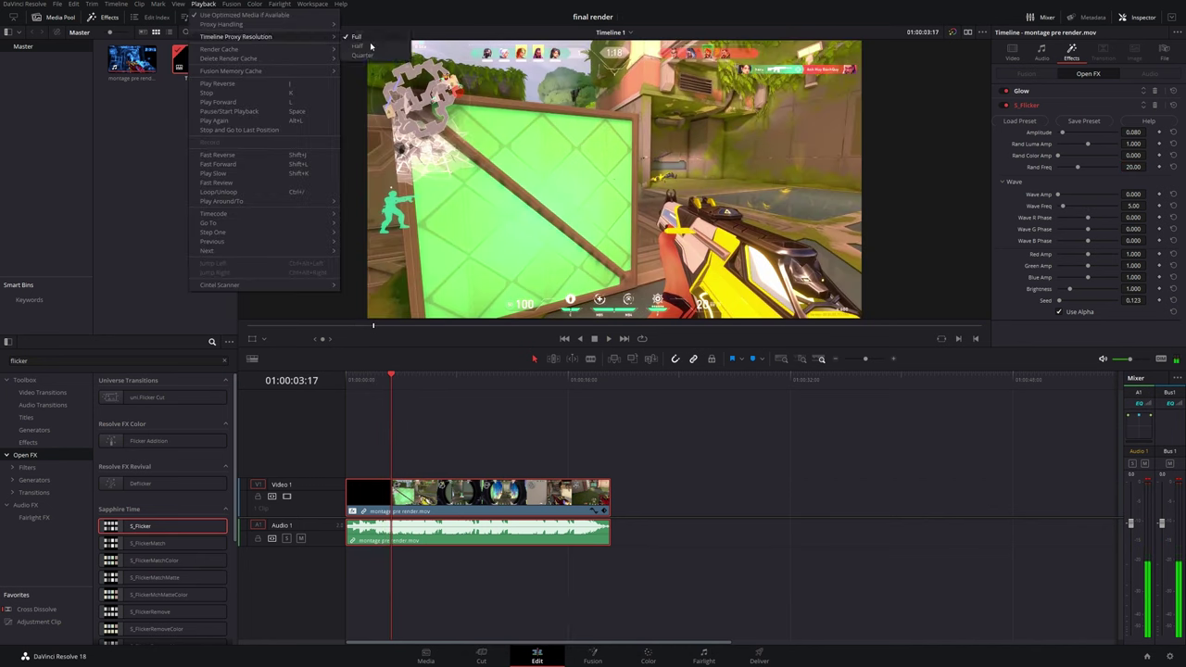
left_click(650, 428)
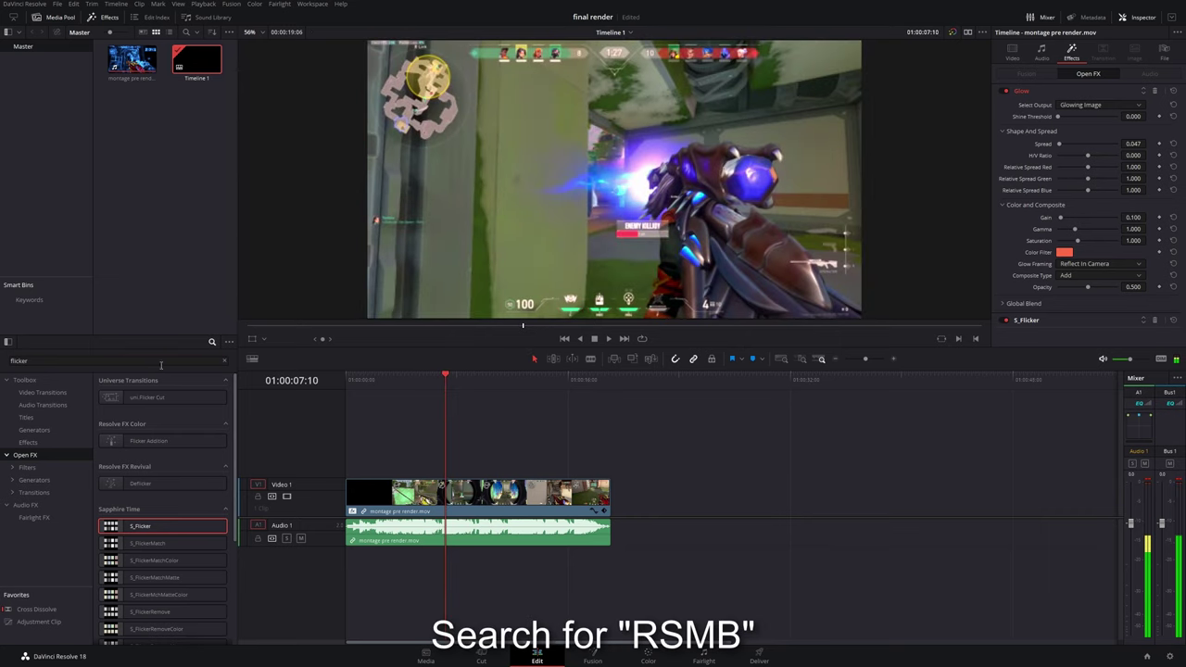
Apply RSMB to the montage clip and set Use GPU to ON.
double_click(161, 366)
type("rsmb")
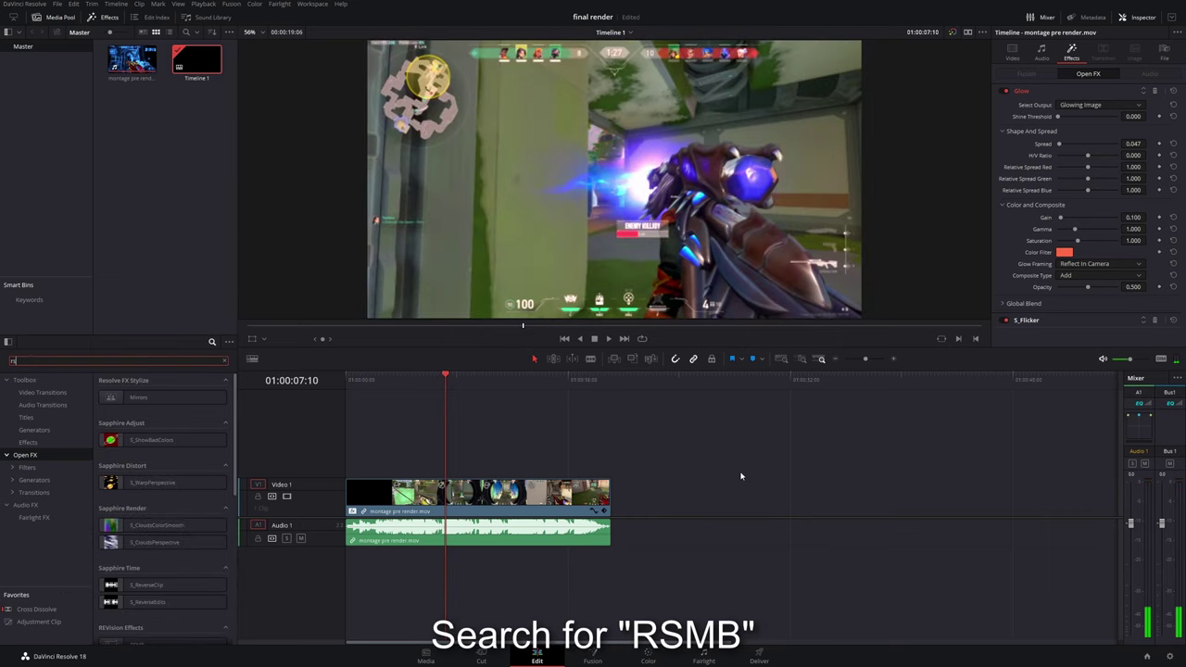
left_click_drag(137, 397, 509, 496)
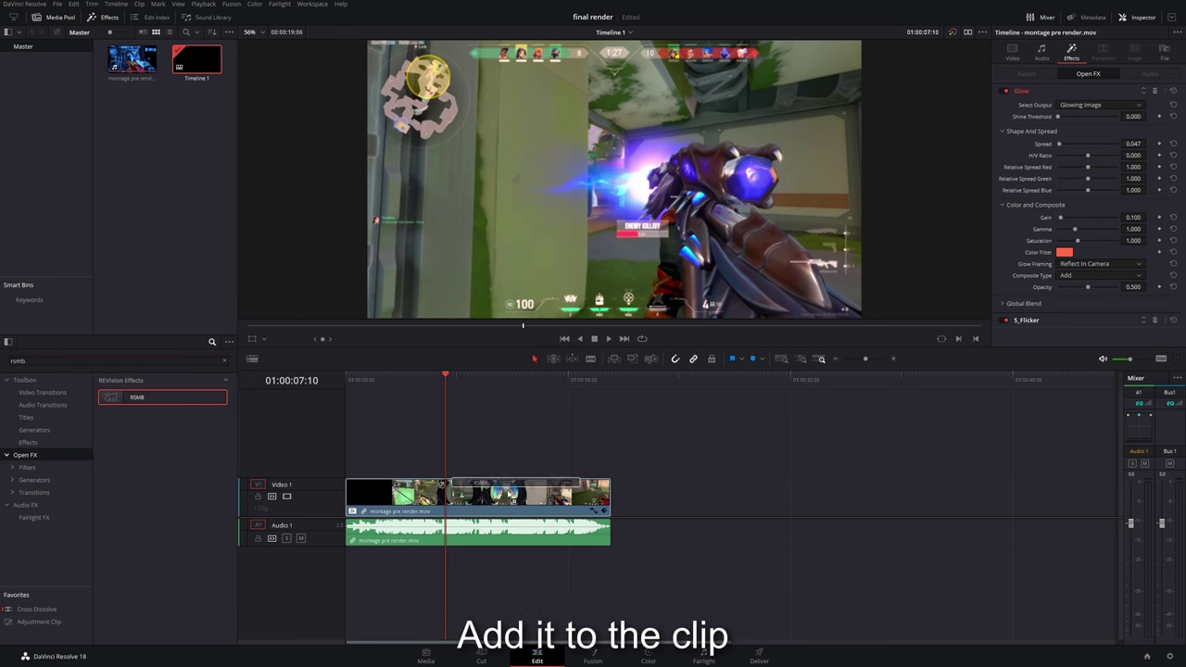
left_click(509, 497)
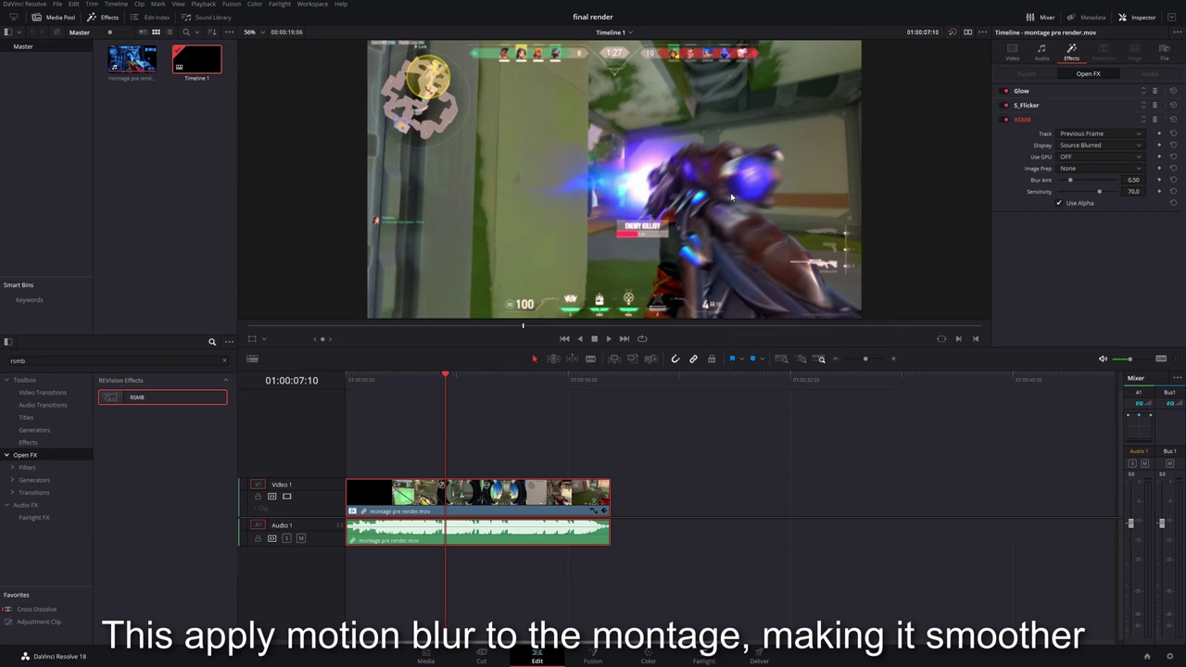
left_click(1079, 156)
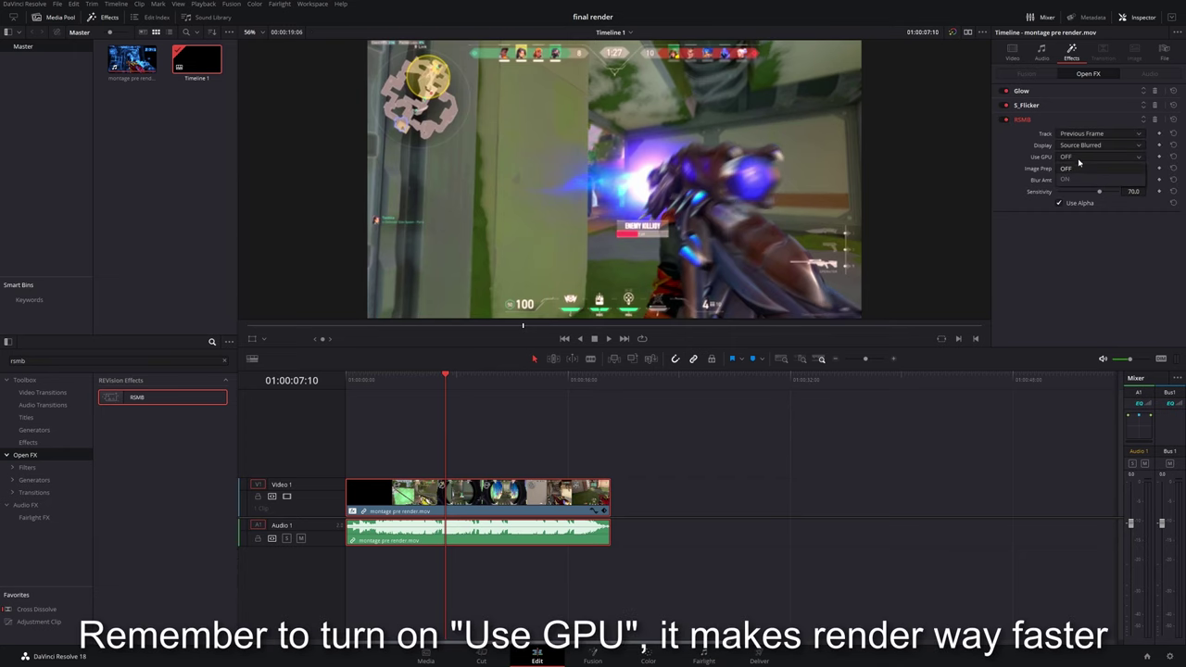
left_click(1074, 179)
Play the timeline from the start to preview the motion blur.
left_click(1022, 119)
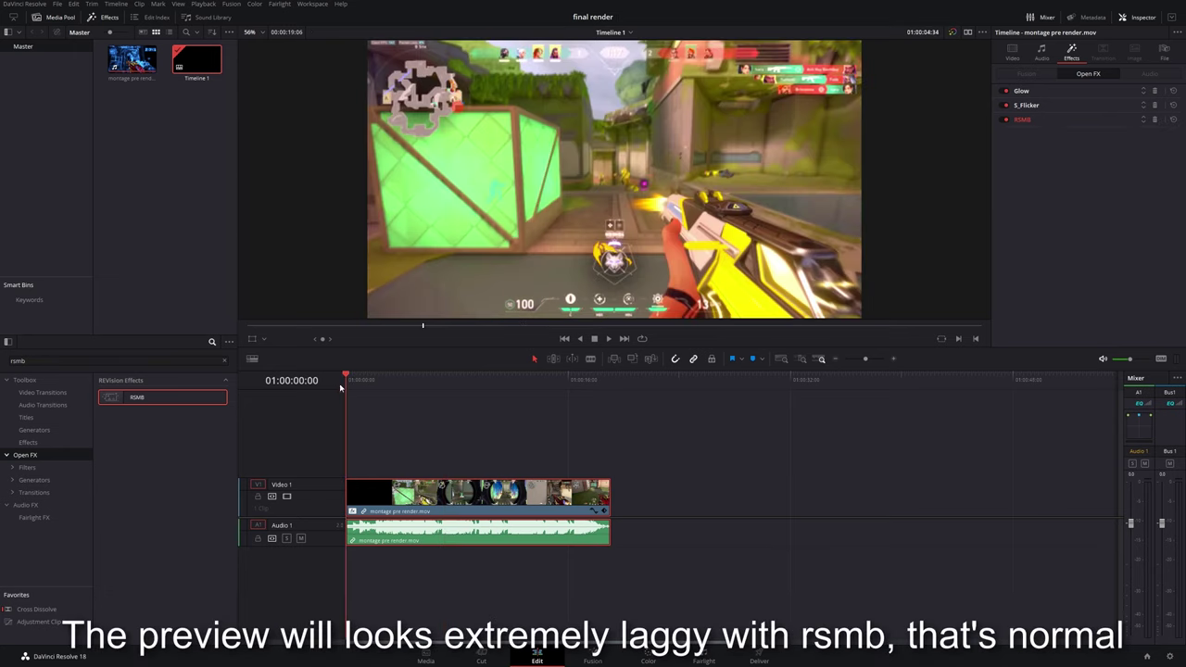
key("Home")
key("space")
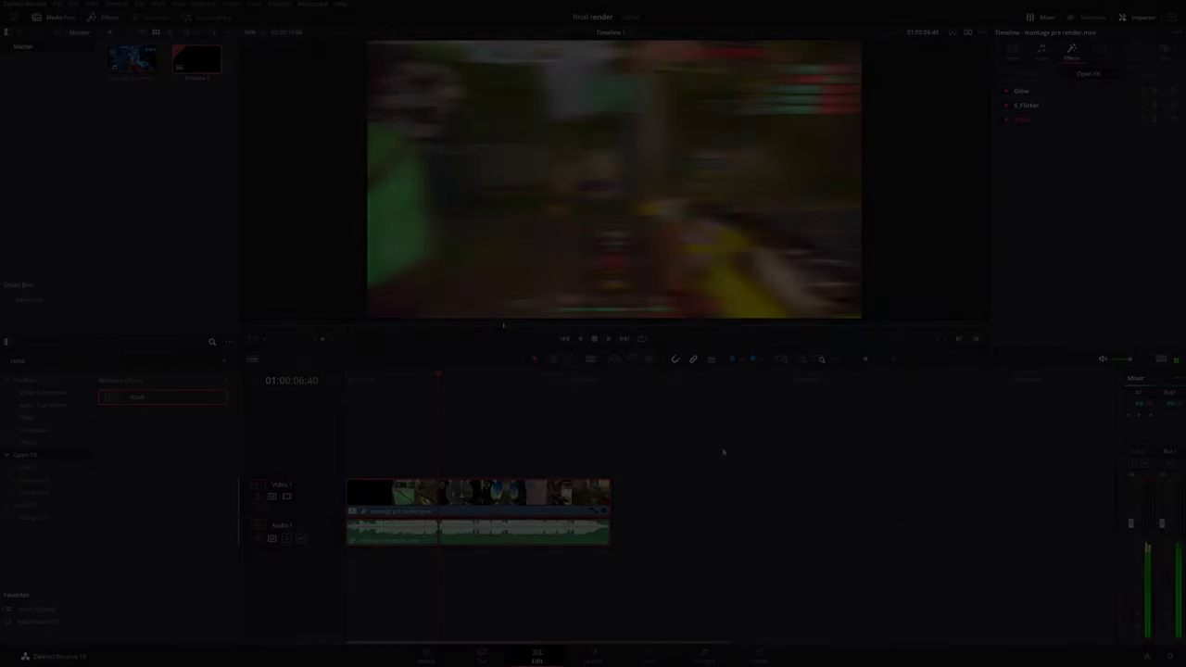
On the Deliver page, name the output 'final render', pick a location, queue it and render.
left_click(759, 656)
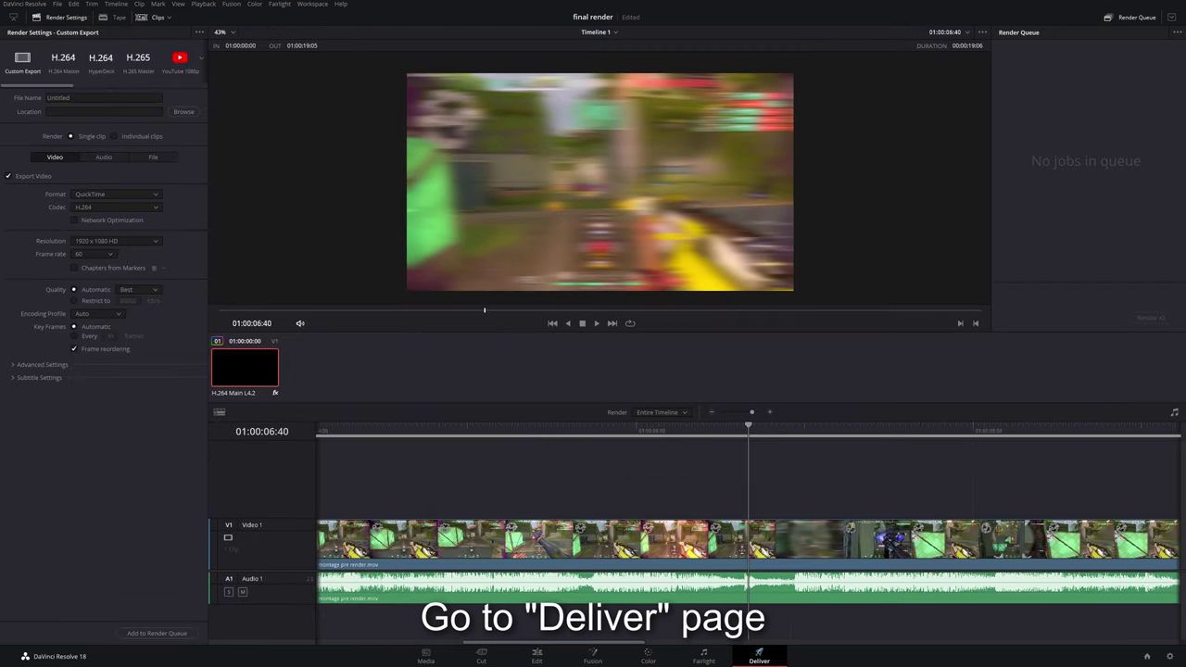
left_click(123, 97)
type("final render")
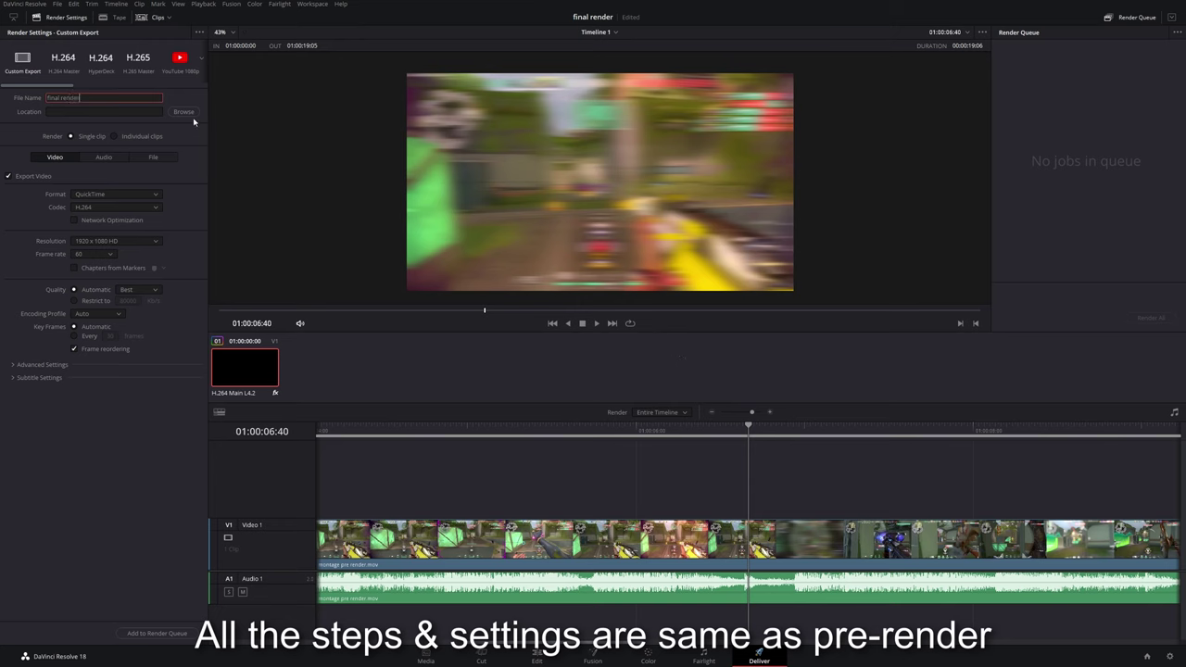
left_click(183, 111)
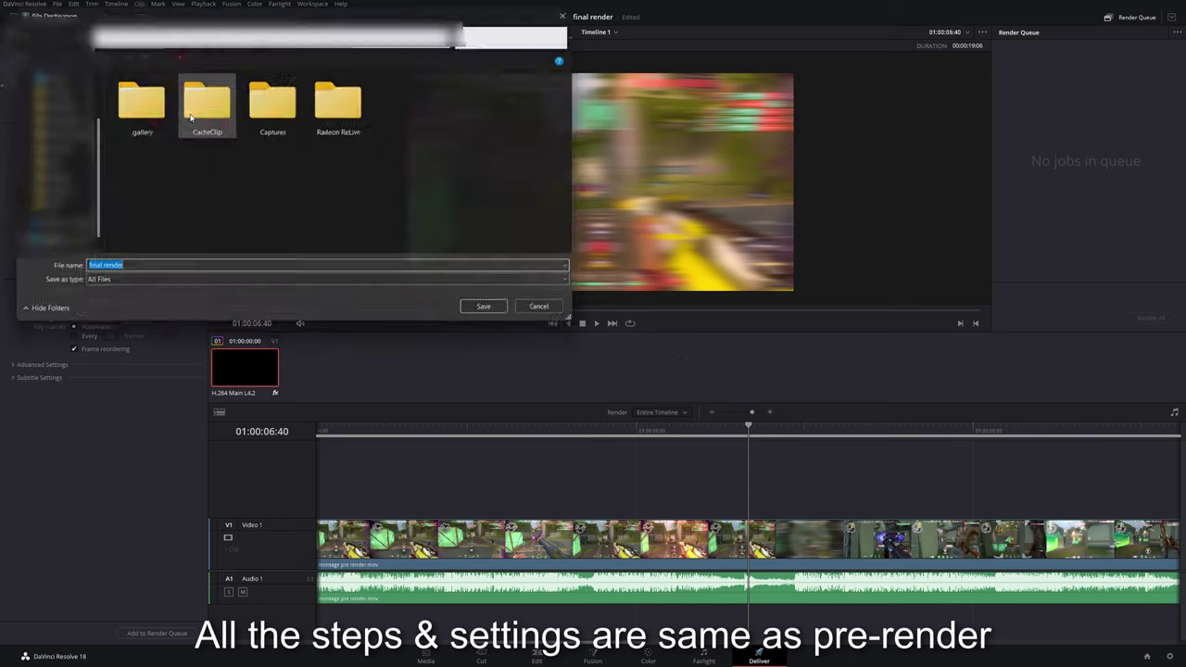
left_click(500, 317)
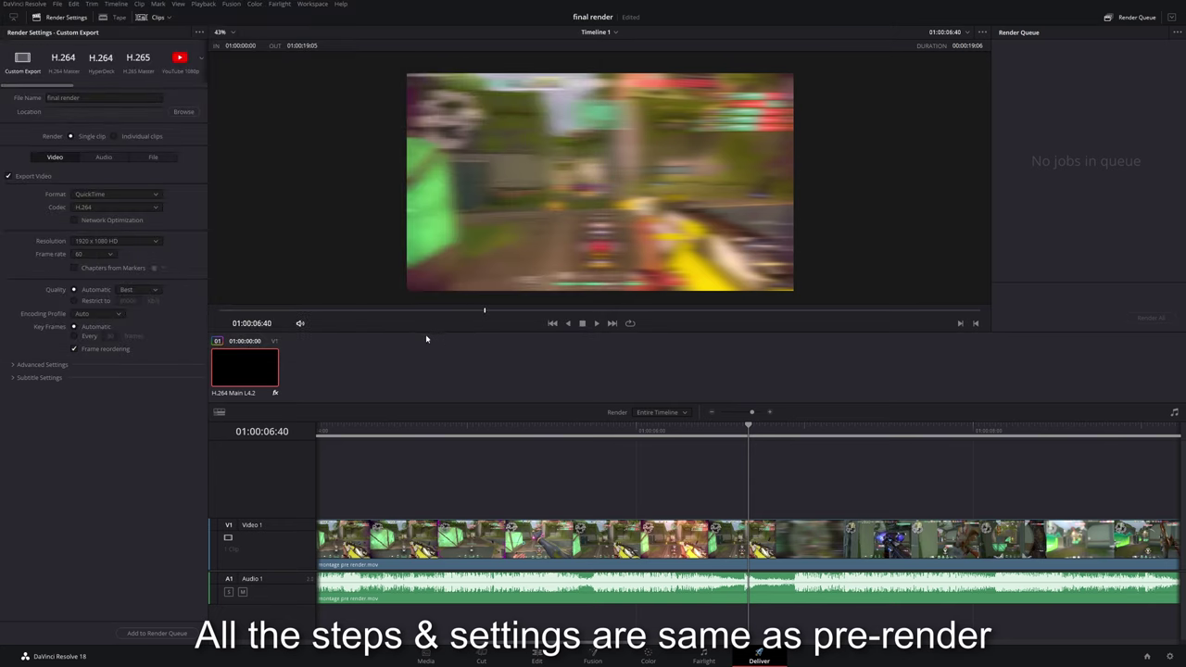
left_click(172, 633)
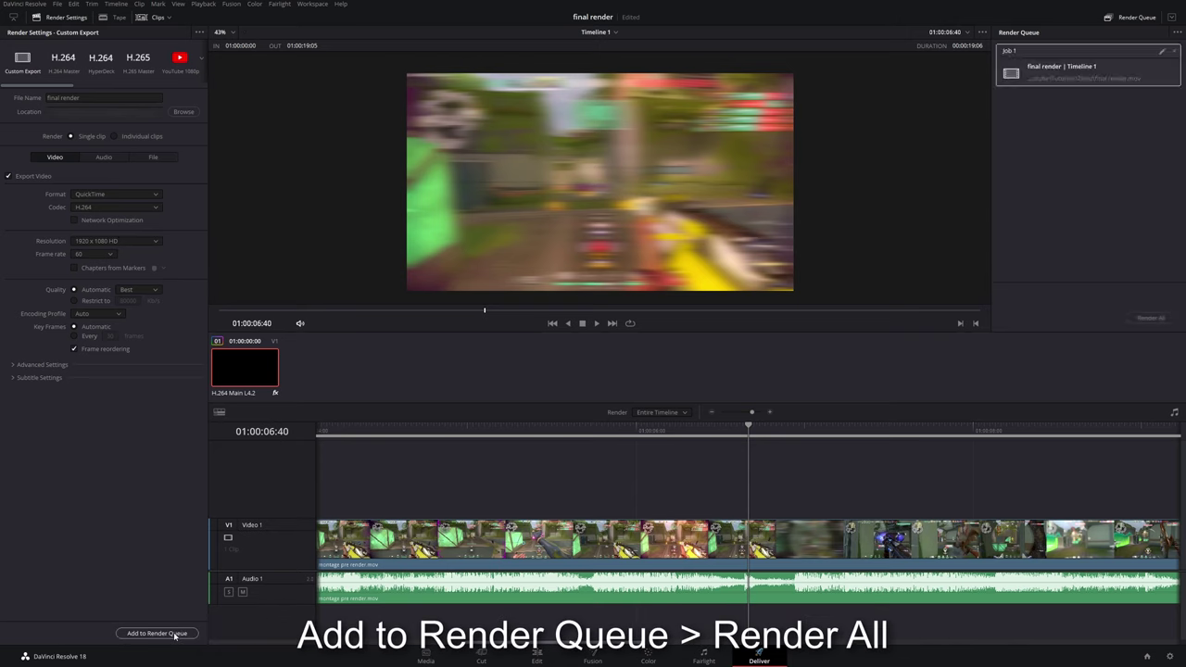
left_click(1151, 319)
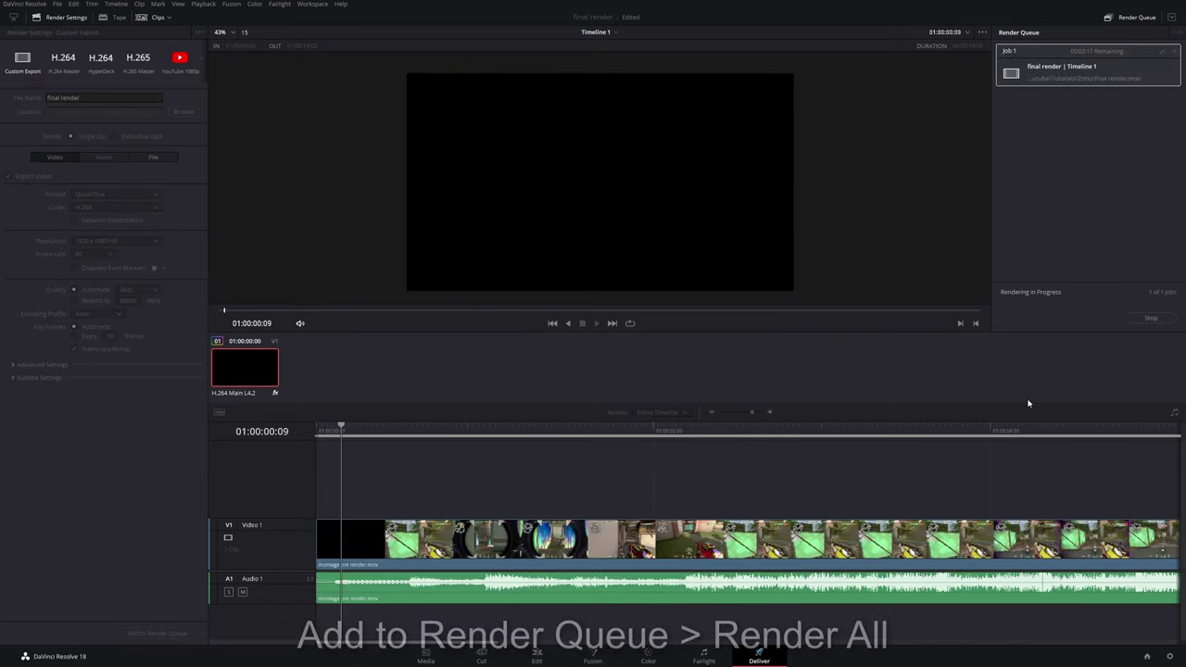